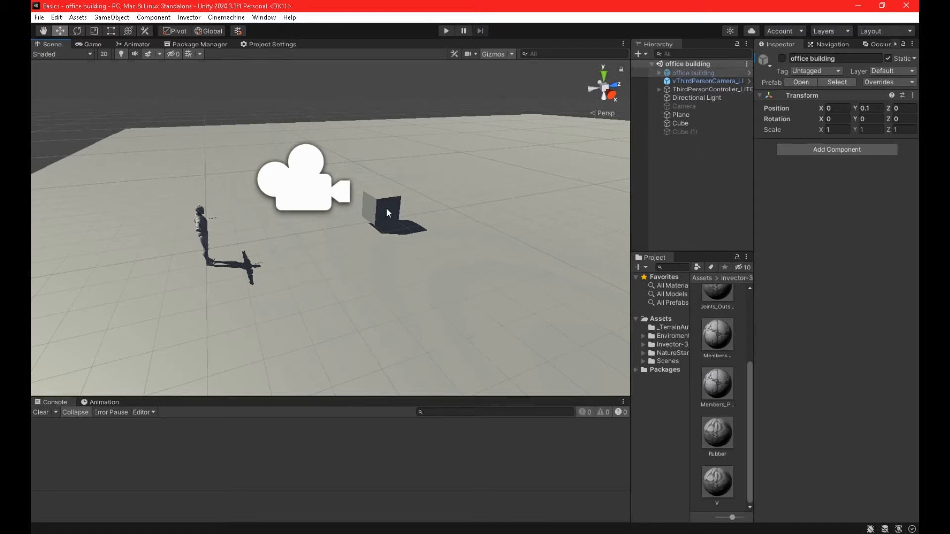
# - Select the cube in the scene and examine its Box Collider component
pyautogui.keyDown('alt'); pyautogui.moveTo(387, 208); pyautogui.dragTo(399, 210); pyautogui.keyUp('alt')
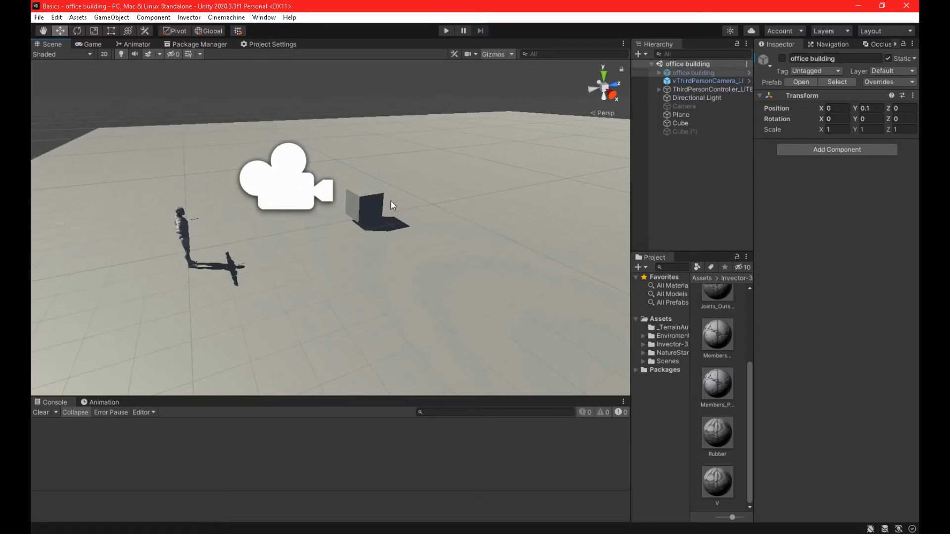
pyautogui.click(367, 207)
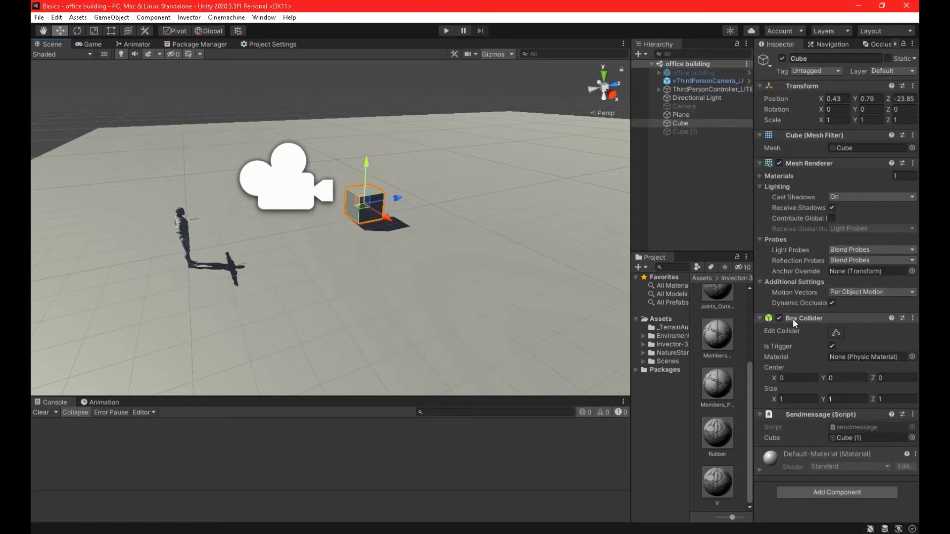
pyautogui.moveTo(474, 234); pyautogui.dragTo(449, 227, button='right')
pyautogui.press('d')
pyautogui.press('w')
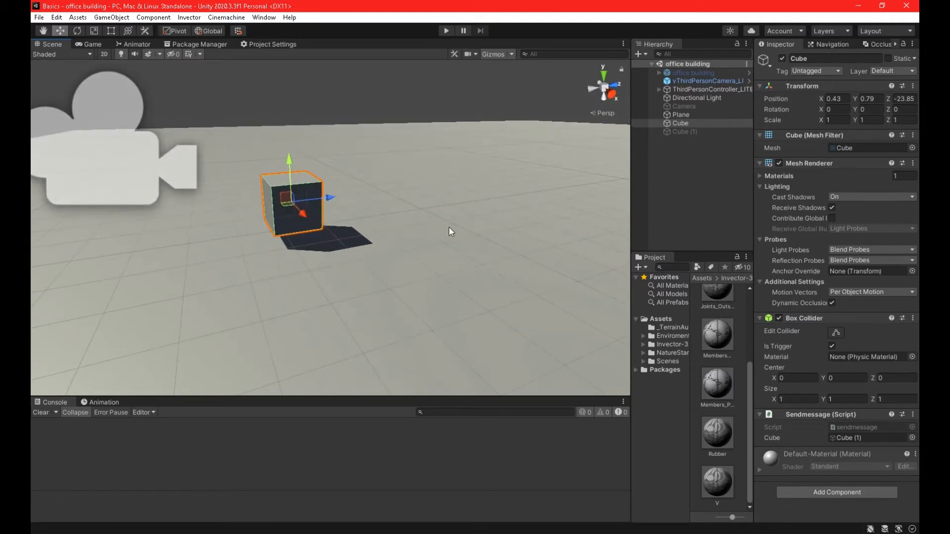
# - Select the ground plane and examine the mesh assigned to its Mesh Collider
pyautogui.click(409, 227)
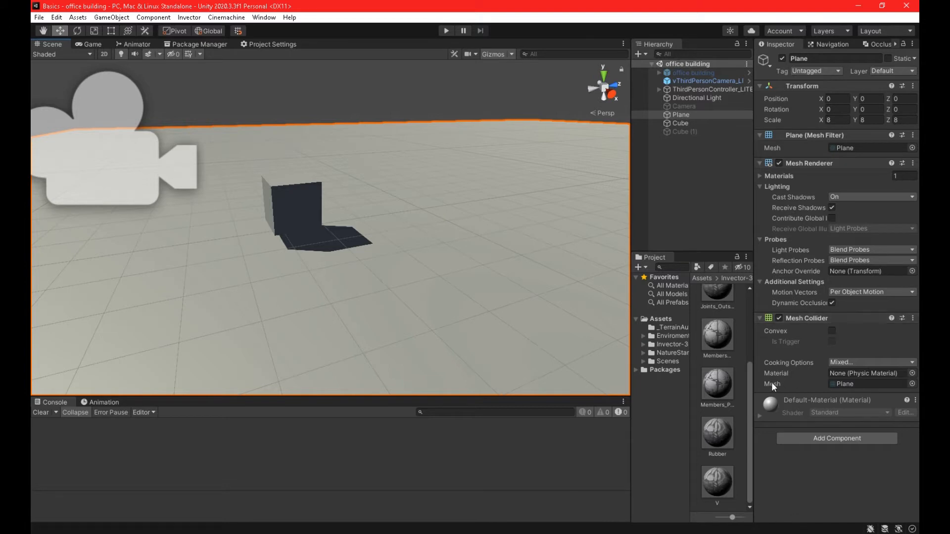
pyautogui.moveTo(453, 295); pyautogui.dragTo(404, 246, button='right')
pyautogui.press('s')
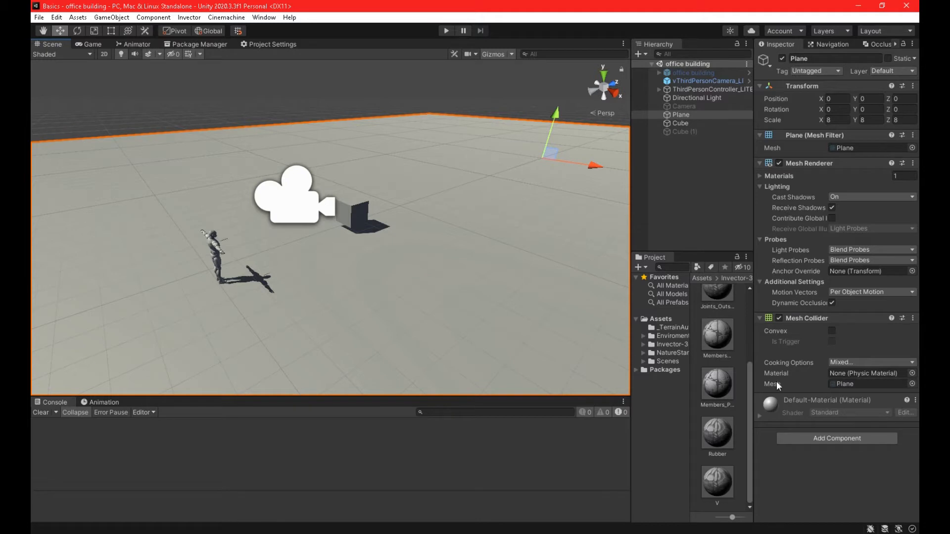
pyautogui.click(840, 384)
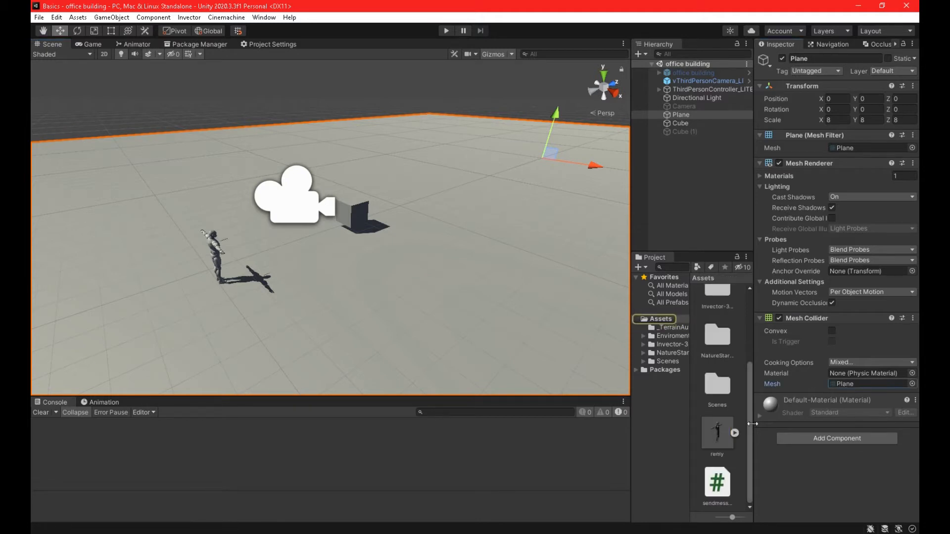
# - Browse the meshes available for the plane's Mesh Collider and close the selection without picking another one
pyautogui.click(912, 384)
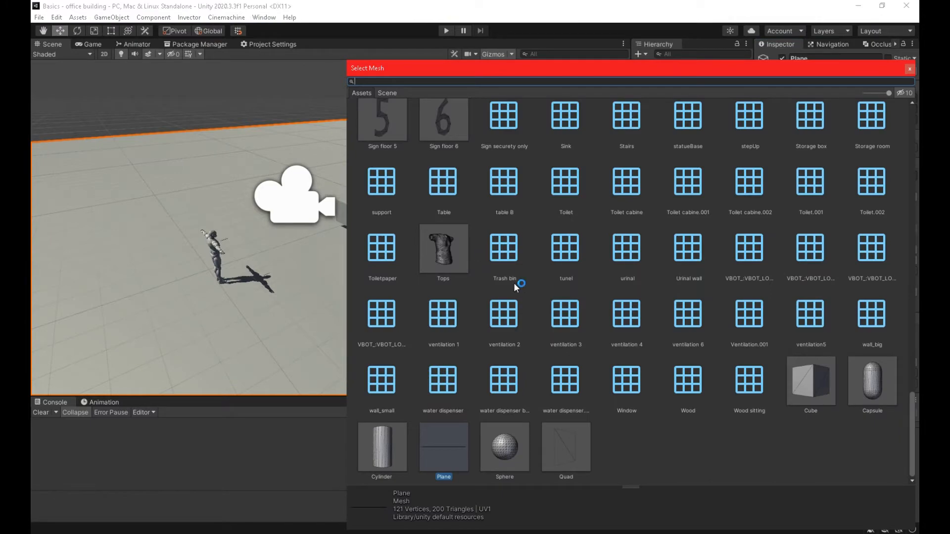
pyautogui.scroll(5, 625, 357)
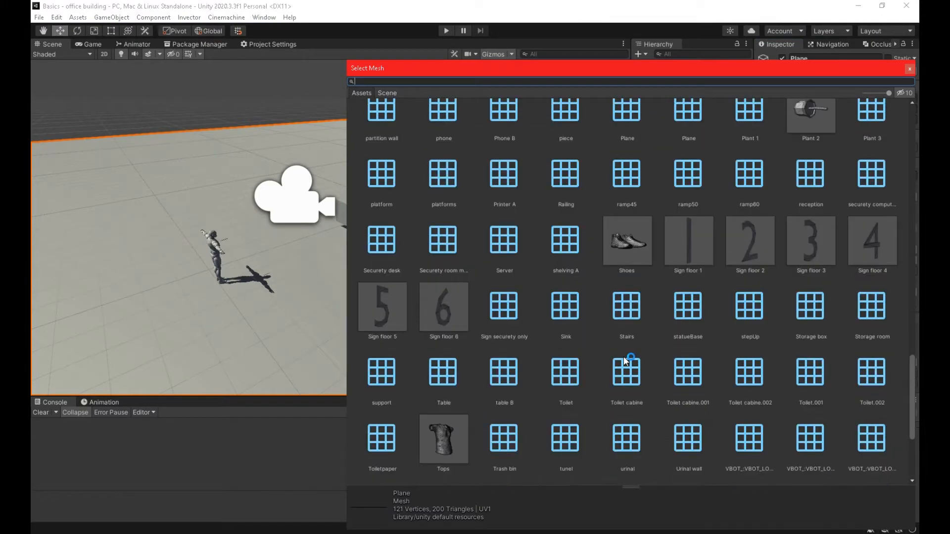
pyautogui.scroll(5, 624, 357)
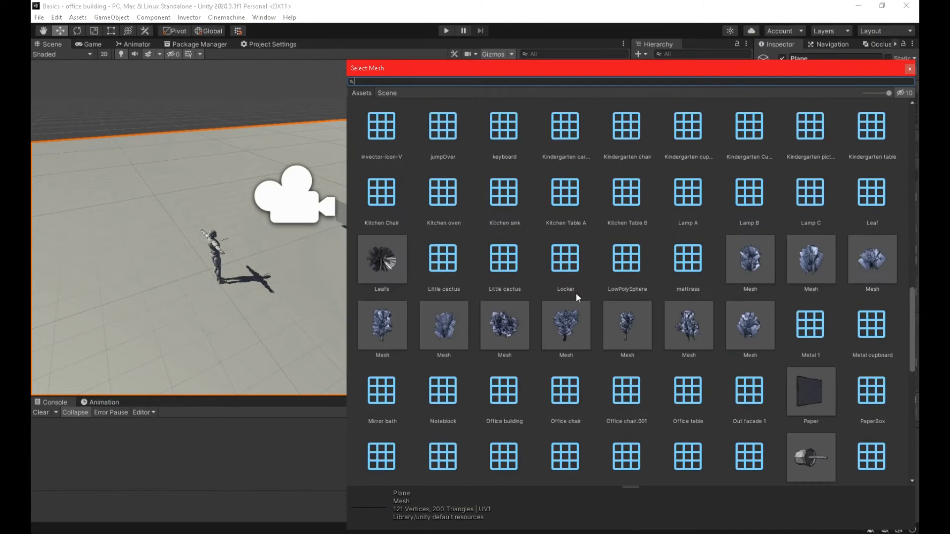
pyautogui.scroll(2, 637, 333)
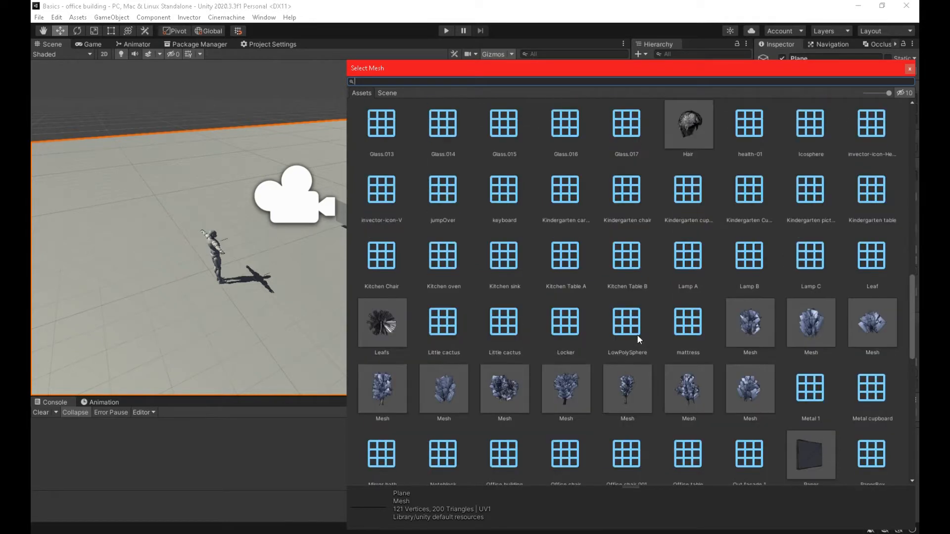
pyautogui.scroll(-4, 643, 341)
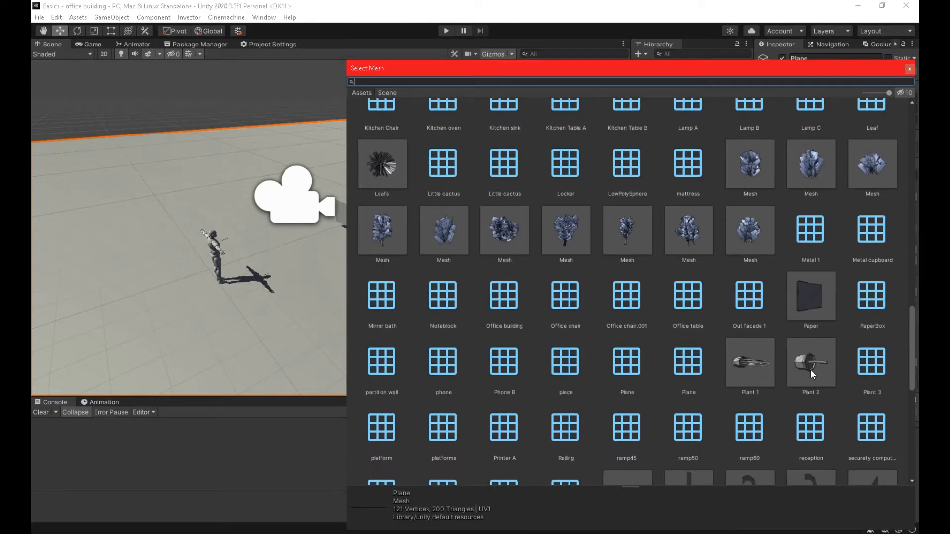
pyautogui.scroll(-2, 797, 374)
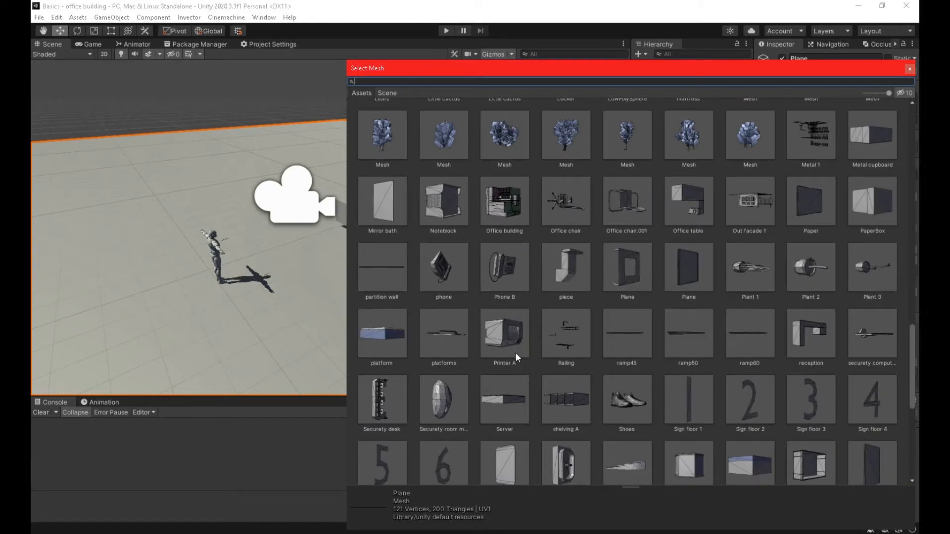
pyautogui.scroll(2, 513, 289)
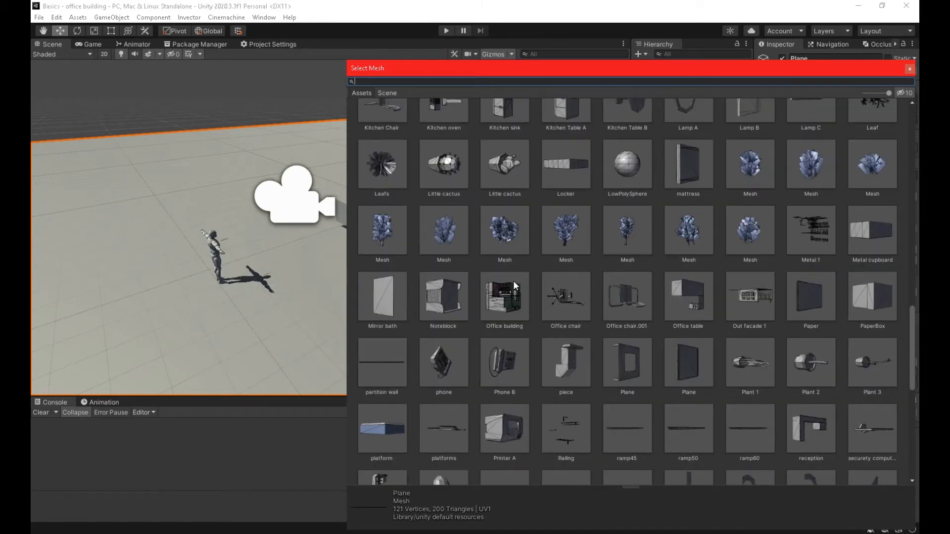
pyautogui.scroll(3, 513, 281)
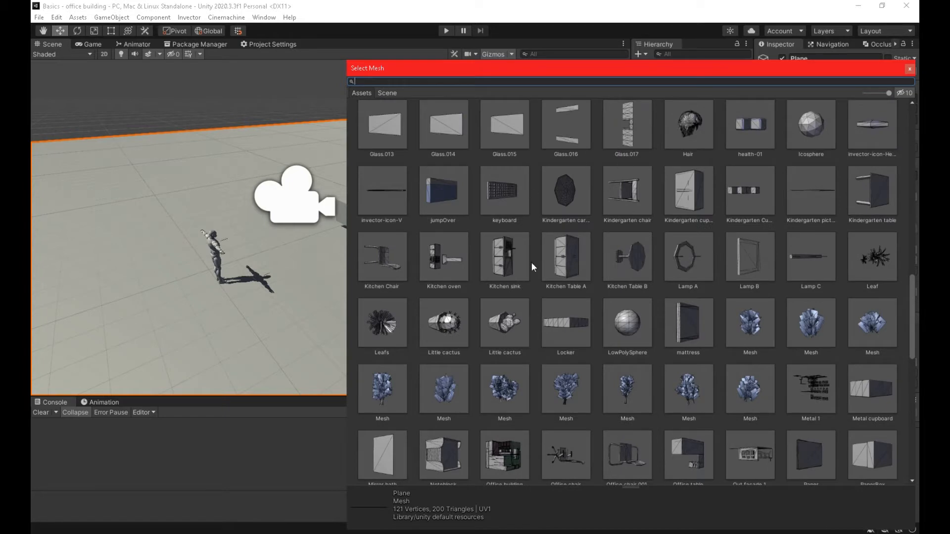
pyautogui.scroll(15, 531, 263)
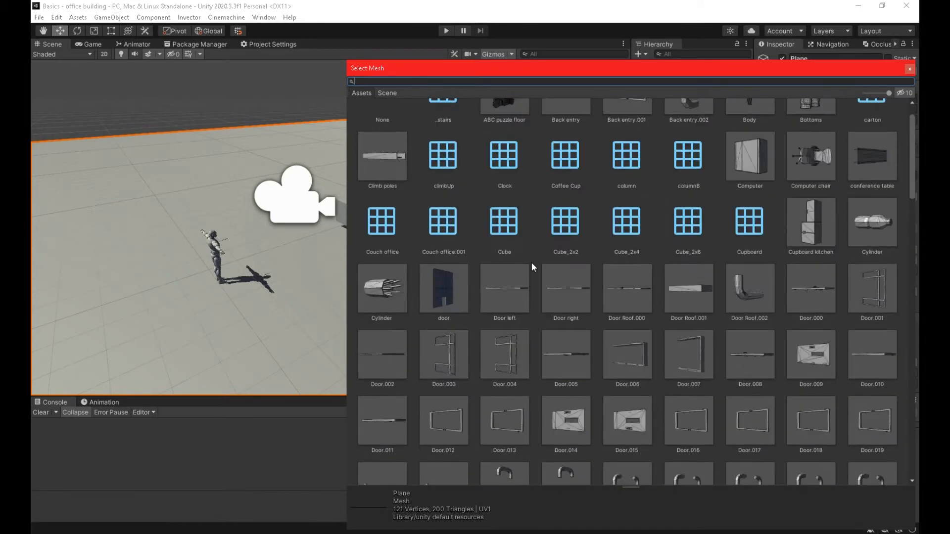
pyautogui.scroll(1, 532, 263)
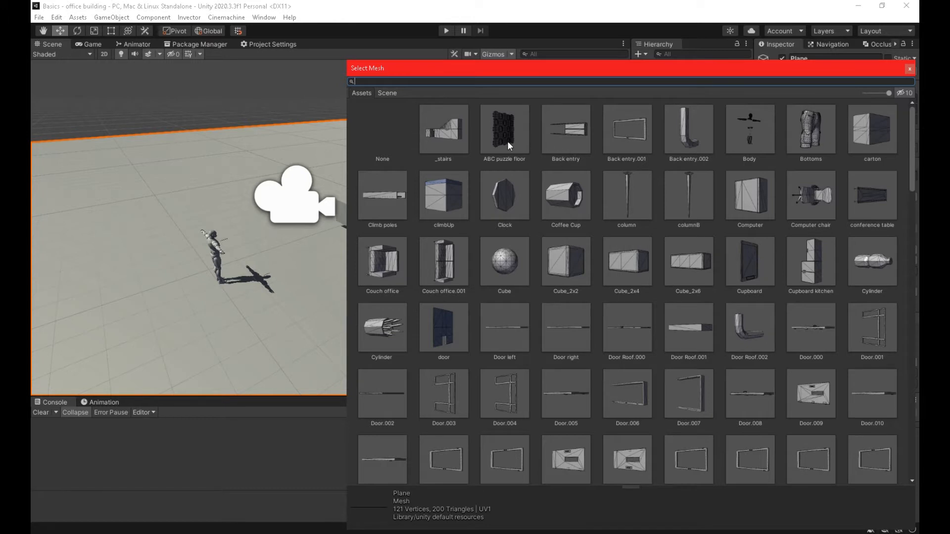
pyautogui.click(910, 69)
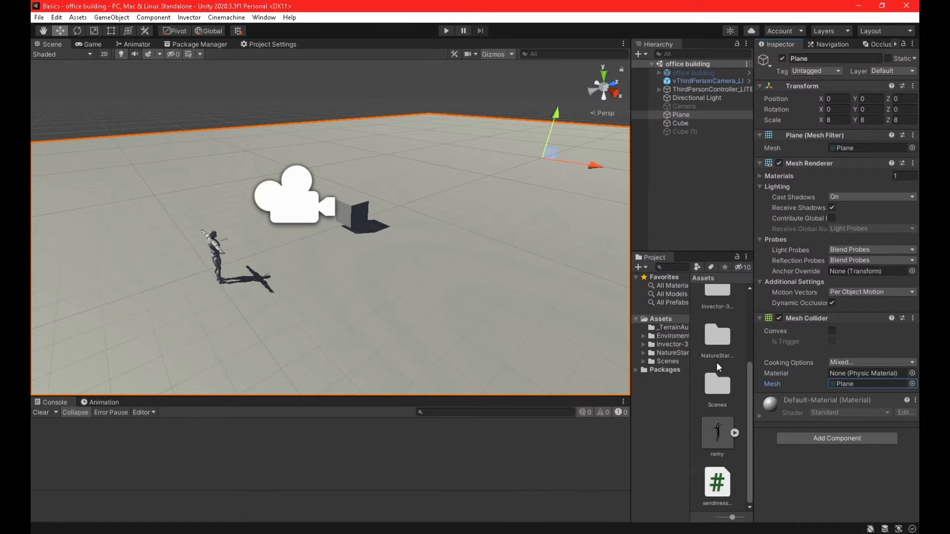
# - Frame the cube in the scene, switch the scene shading to Wireframe, and deselect the cube
pyautogui.keyDown('alt'); pyautogui.moveTo(358, 287); pyautogui.dragTo(263, 251); pyautogui.keyUp('alt')
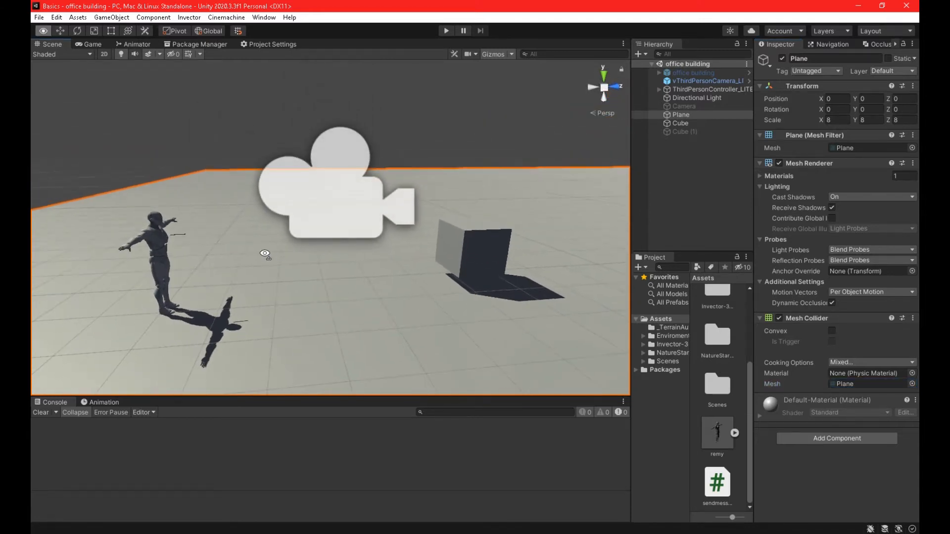
pyautogui.click(476, 243)
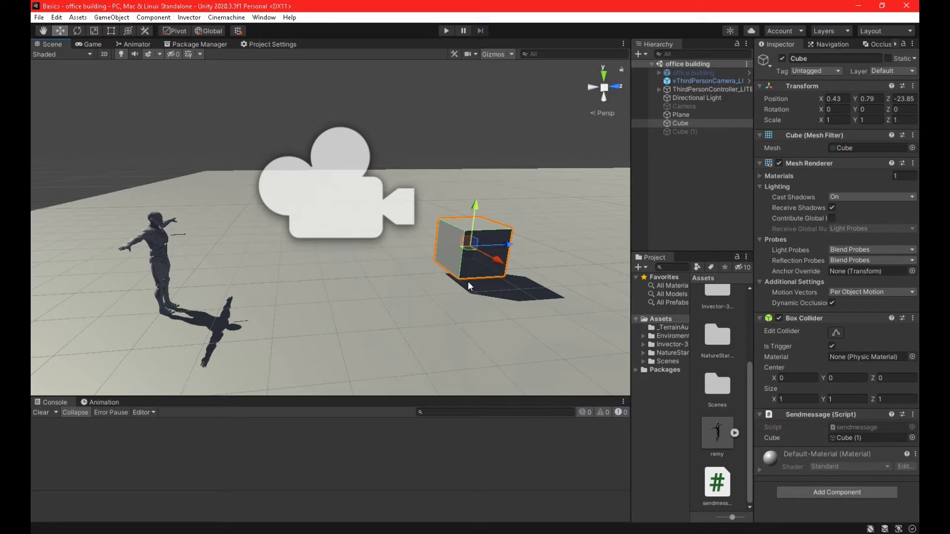
pyautogui.keyDown('alt'); pyautogui.moveTo(450, 273); pyautogui.dragTo(437, 239); pyautogui.keyUp('alt')
pyautogui.press('f')
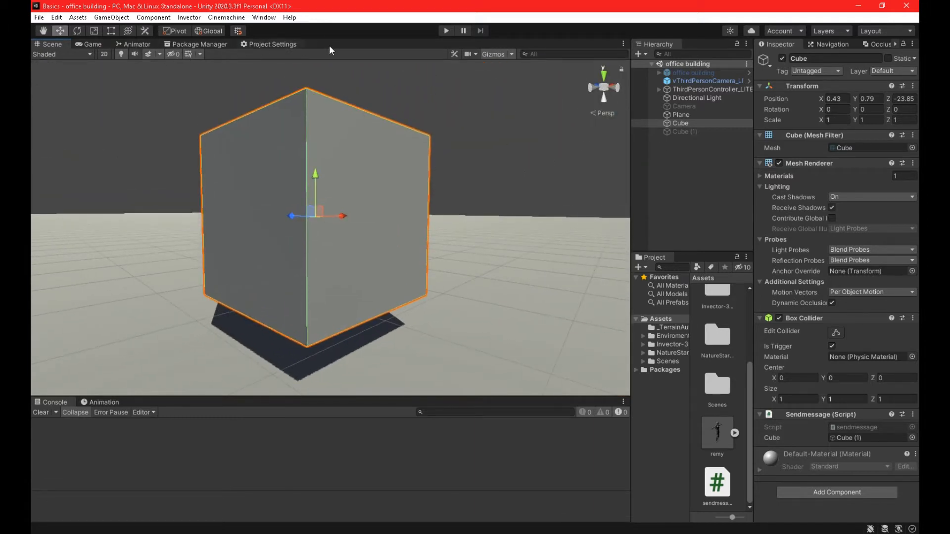
pyautogui.click(63, 55)
pyautogui.click(62, 83)
pyautogui.click(497, 158)
# - Examine the wireframe triangles of the cube and the ground plane from several angles
pyautogui.moveTo(498, 159); pyautogui.dragTo(420, 121, button='right')
pyautogui.press('q')
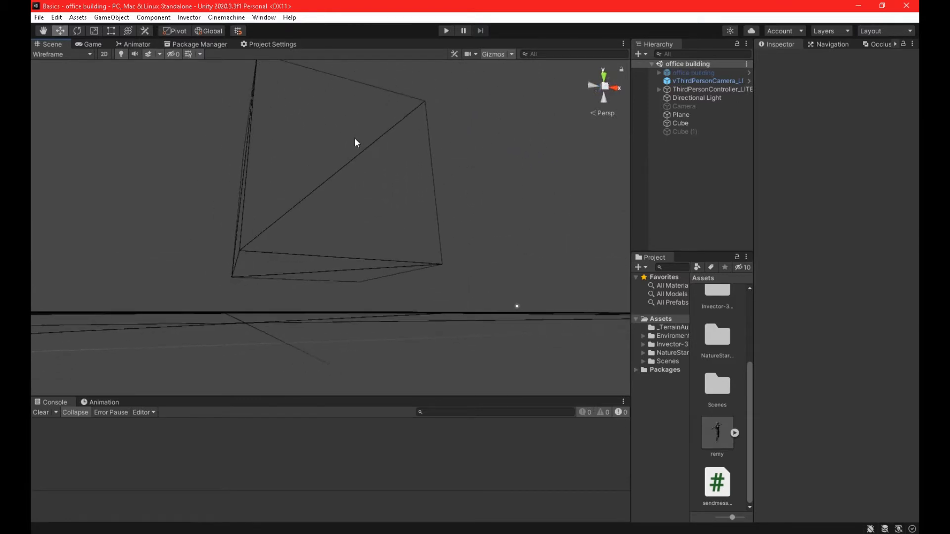
pyautogui.keyDown('alt'); pyautogui.moveTo(395, 134); pyautogui.dragTo(435, 141); pyautogui.keyUp('alt')
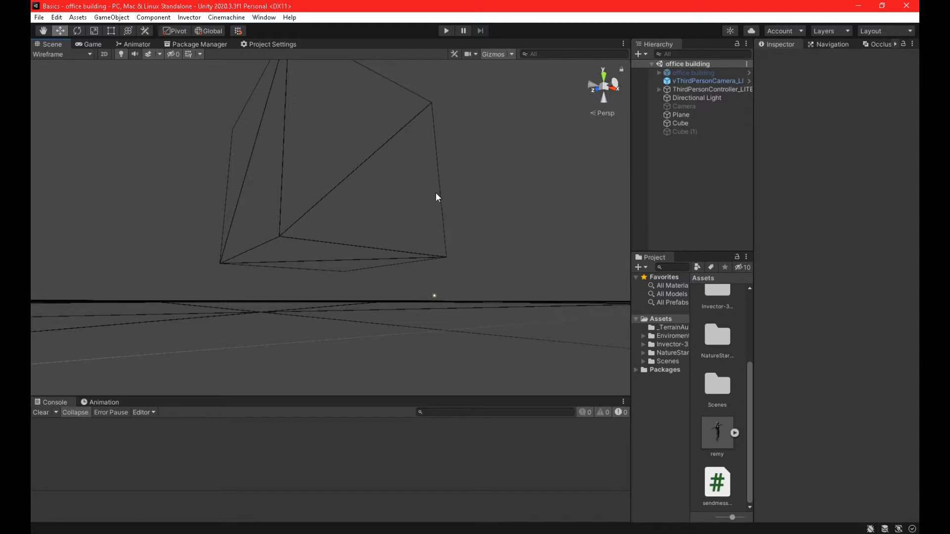
pyautogui.keyDown('alt'); pyautogui.moveTo(426, 109); pyautogui.dragTo(536, 96); pyautogui.keyUp('alt')
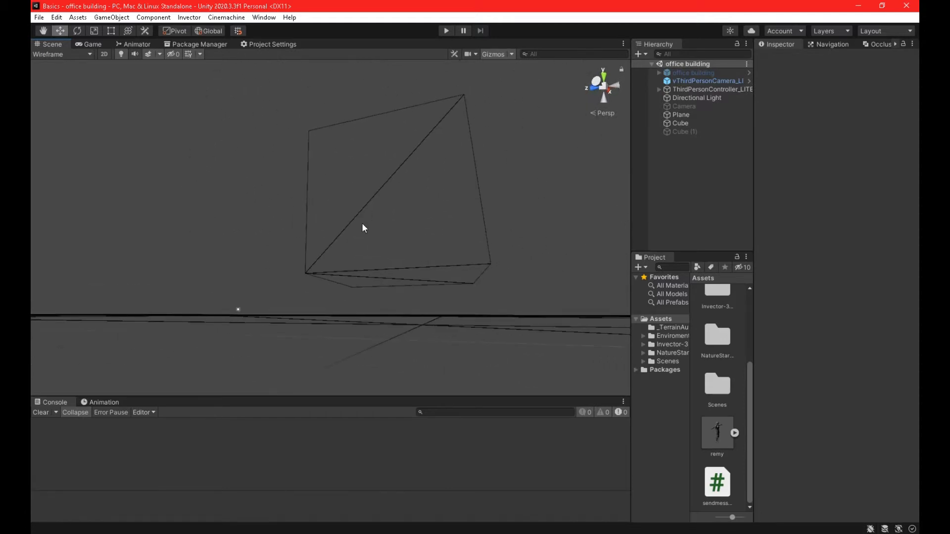
pyautogui.moveTo(365, 229)
pyautogui.keyDown('alt'); pyautogui.mouseDown()
pyautogui.moveTo(400, 201)
pyautogui.moveTo(379, 201)
pyautogui.moveTo(352, 237)
pyautogui.mouseUp(); pyautogui.keyUp('alt')
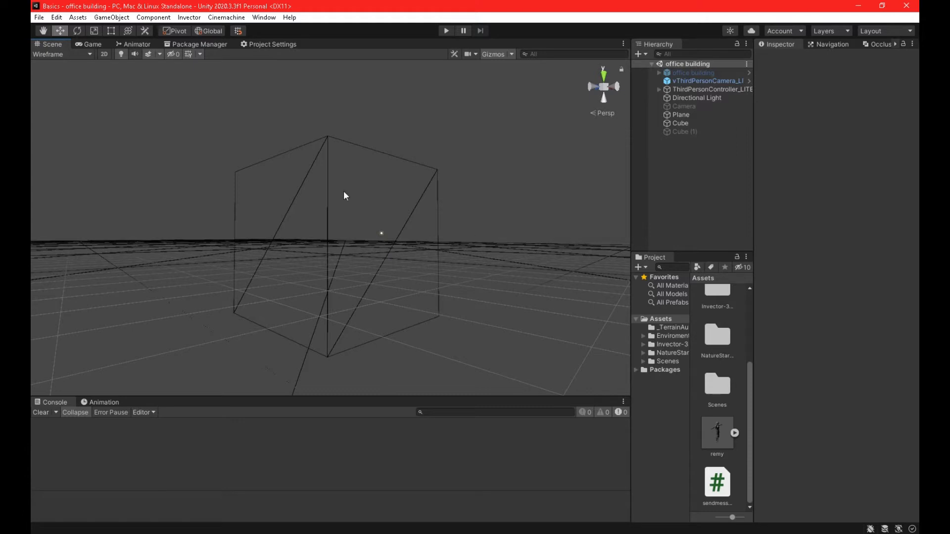
pyautogui.keyDown('alt'); pyautogui.moveTo(361, 208); pyautogui.dragTo(346, 357); pyautogui.keyUp('alt')
pyautogui.scroll(-10, 347, 356)
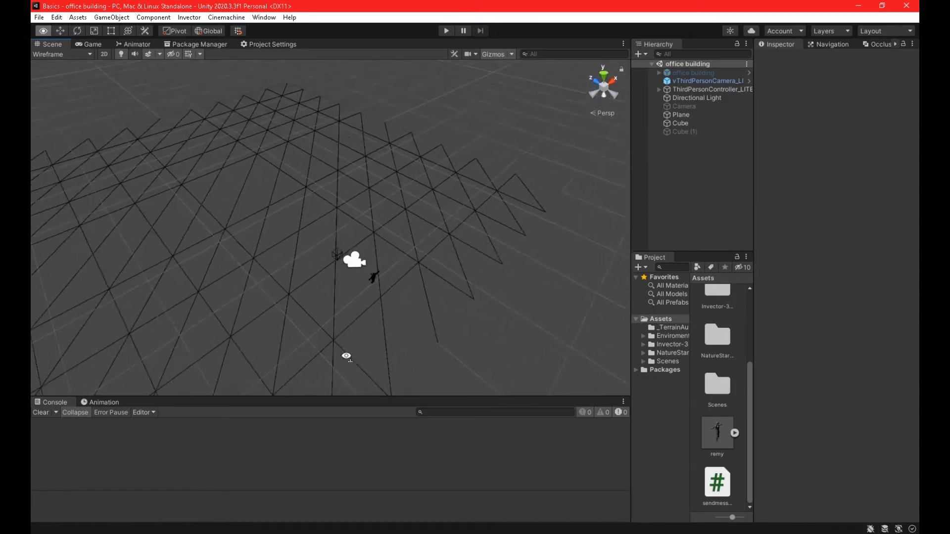
pyautogui.keyDown('alt'); pyautogui.moveTo(369, 227); pyautogui.dragTo(492, 227); pyautogui.keyUp('alt')
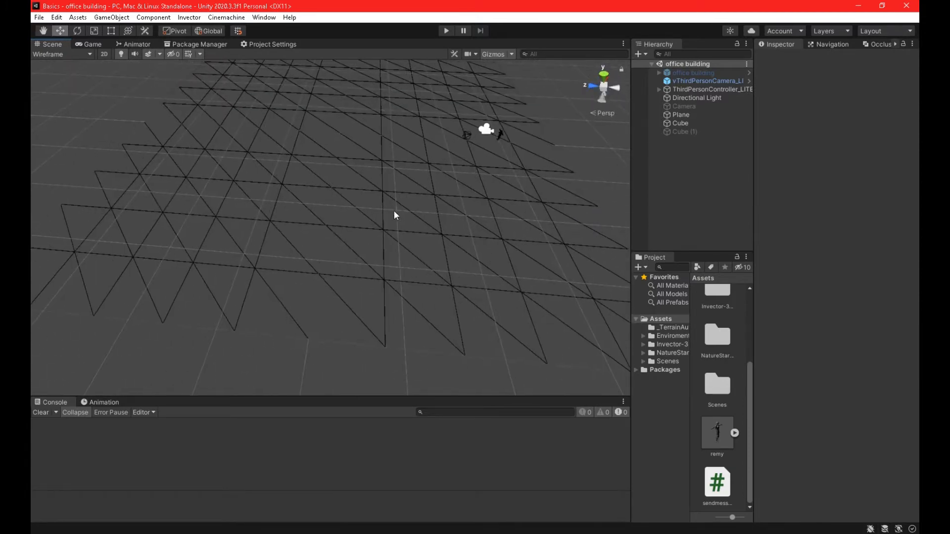
# - Try scaling the ground plane uniformly with the Scale tool and undo the scaling
pyautogui.click(688, 114)
pyautogui.click(94, 31)
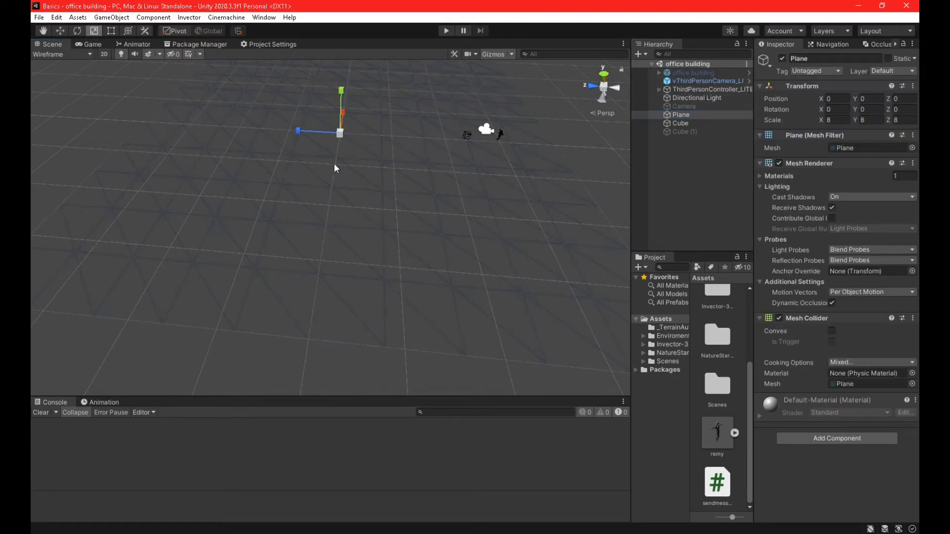
pyautogui.moveTo(340, 133); pyautogui.dragTo(314, 94)
pyautogui.hotkey('ctrl', 's')
pyautogui.hotkey('ctrl', 'z')
# - Examine the third-person character's wireframe mesh up close, from the torso to the whole figure
pyautogui.scroll(6, 465, 97)
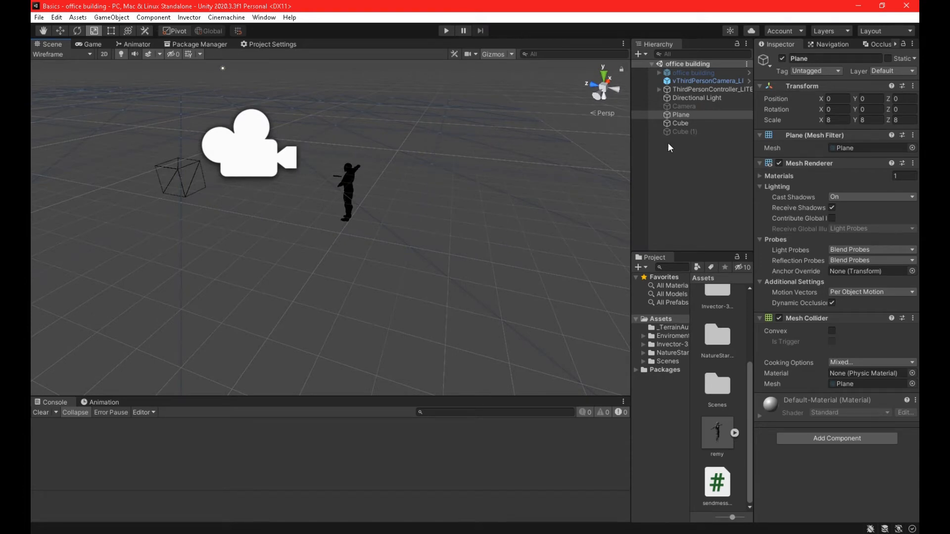
pyautogui.keyDown('alt'); pyautogui.scroll(10, 538, 163); pyautogui.keyUp('alt')
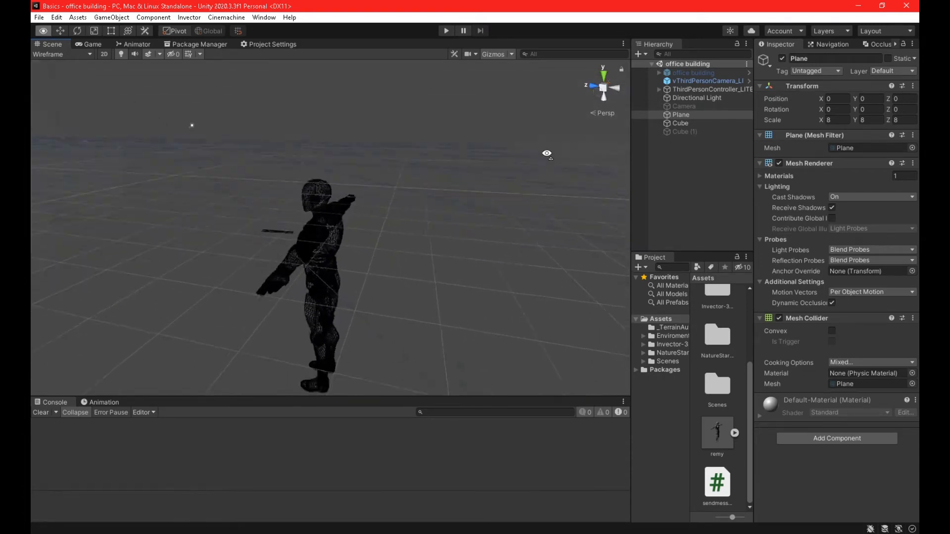
pyautogui.keyDown('alt'); pyautogui.scroll(6, 548, 168); pyautogui.keyUp('alt')
pyautogui.keyDown('alt'); pyautogui.moveTo(528, 153); pyautogui.dragTo(343, 134); pyautogui.keyUp('alt')
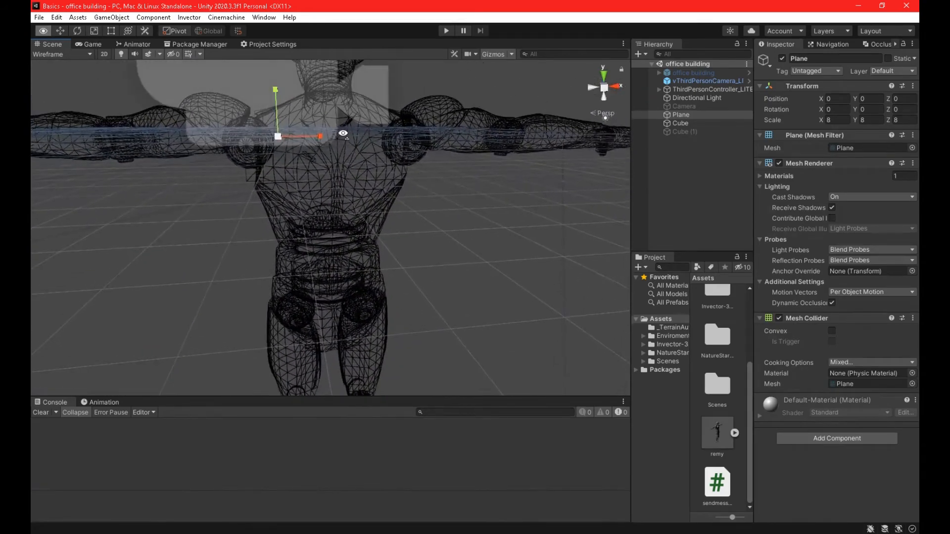
pyautogui.keyDown('alt'); pyautogui.scroll(8, 338, 81); pyautogui.keyUp('alt')
pyautogui.keyDown('alt'); pyautogui.scroll(3, 339, 80); pyautogui.keyUp('alt')
pyautogui.keyDown('alt'); pyautogui.scroll(-8, 339, 80); pyautogui.keyUp('alt')
pyautogui.keyDown('alt'); pyautogui.moveTo(339, 81); pyautogui.dragTo(362, 220); pyautogui.keyUp('alt')
pyautogui.keyDown('alt'); pyautogui.scroll(-5, 498, 119); pyautogui.keyUp('alt')
pyautogui.keyDown('alt'); pyautogui.scroll(-3, 498, 119); pyautogui.keyUp('alt')
# - Select the character's VBOT_:VBOT_LOD0 object and open the details of its assigned mesh asset
pyautogui.click(375, 221)
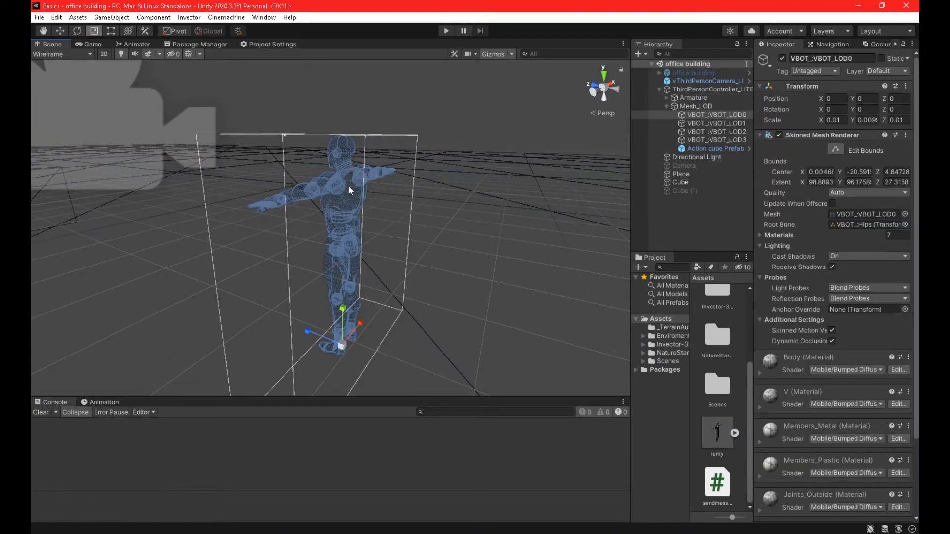
pyautogui.scroll(-4, 861, 280)
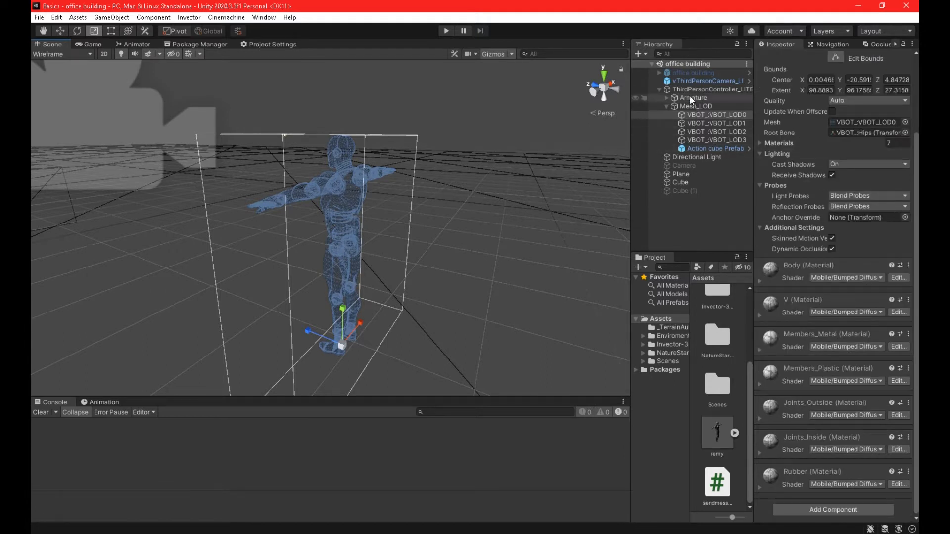
pyautogui.click(836, 122)
pyautogui.click(721, 399)
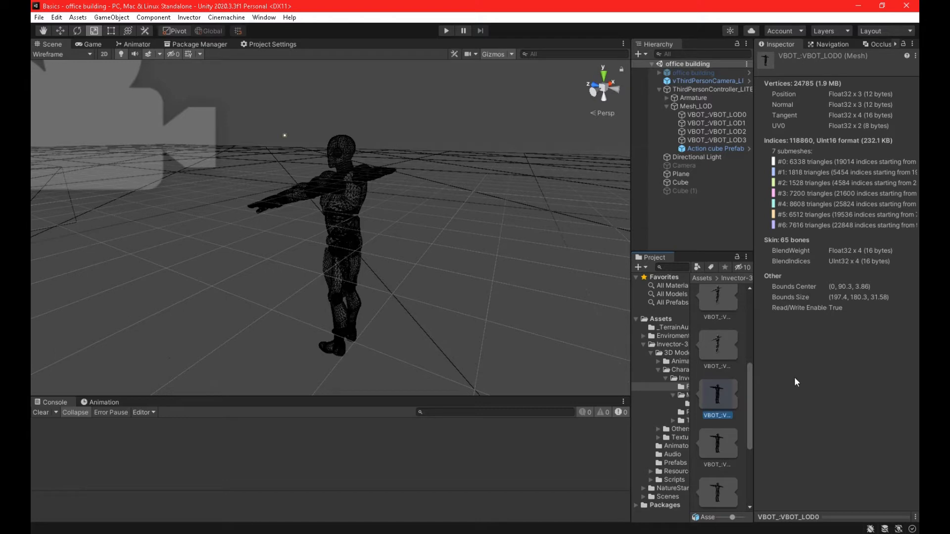
# - Widen the project asset area and enlarge the asset thumbnails to their maximum size
pyautogui.moveTo(633, 311); pyautogui.dragTo(403, 325)
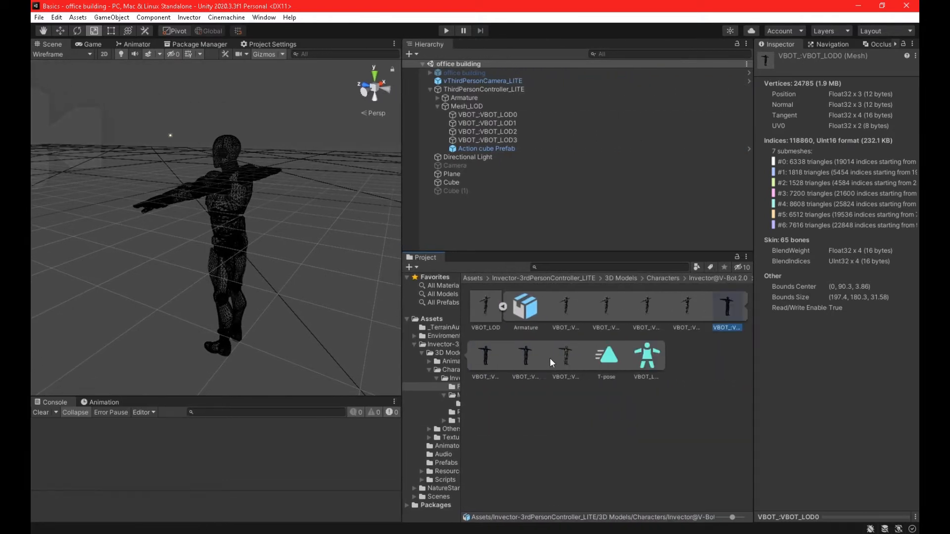
pyautogui.moveTo(732, 517); pyautogui.dragTo(752, 519)
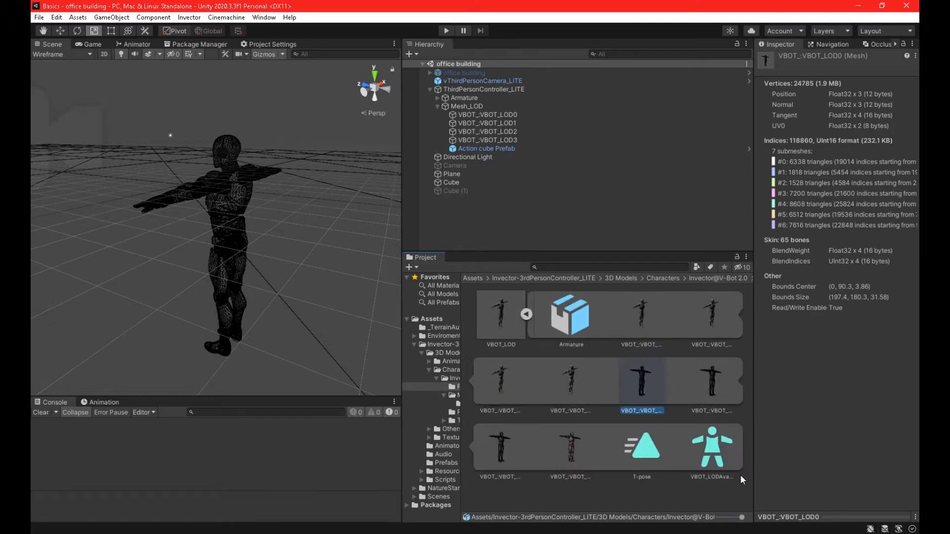
# - Select the VBOT_:VBOT_LOD3 mesh asset and examine its wireframe up close in an enlarged mesh preview
pyautogui.click(694, 396)
pyautogui.click(654, 388)
pyautogui.click(570, 458)
pyautogui.moveTo(850, 518); pyautogui.dragTo(850, 300)
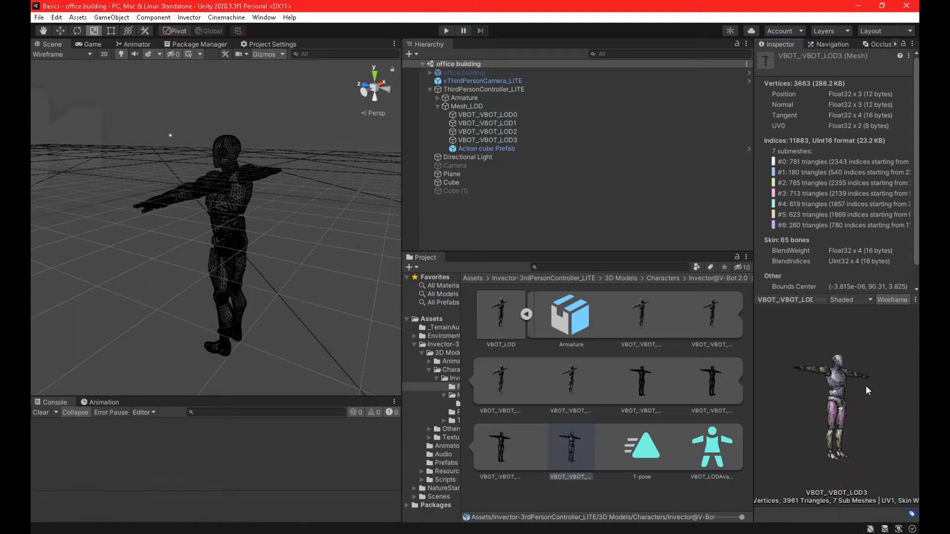
pyautogui.scroll(6, 845, 411)
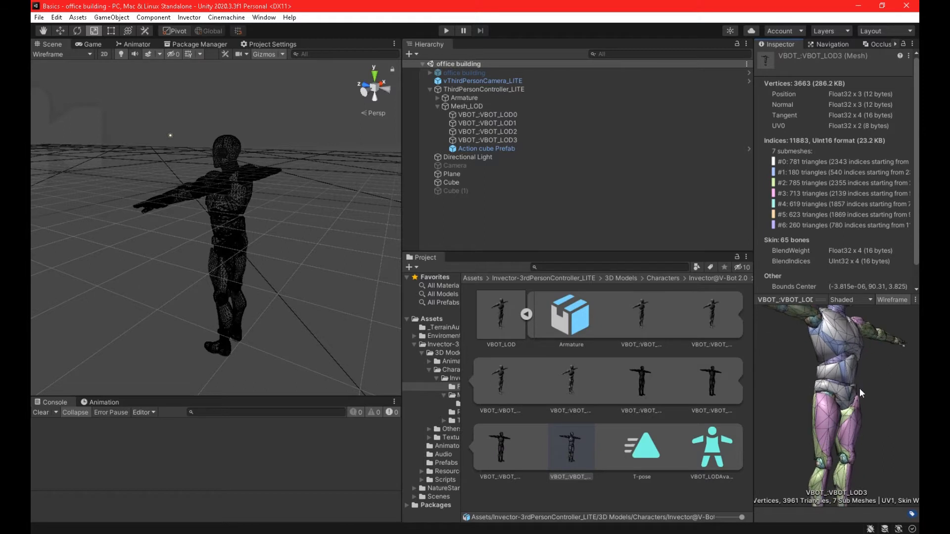
pyautogui.scroll(1, 819, 400)
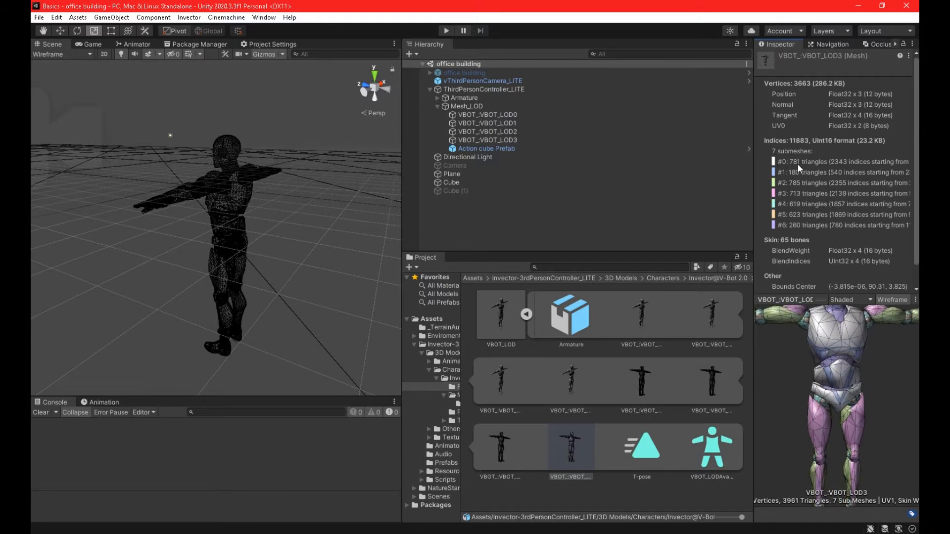
# - Compare the wireframe density of the VBOT_LOD0 and VBOT_LOD3 mesh assets by switching between their zoomed previews
pyautogui.click(644, 384)
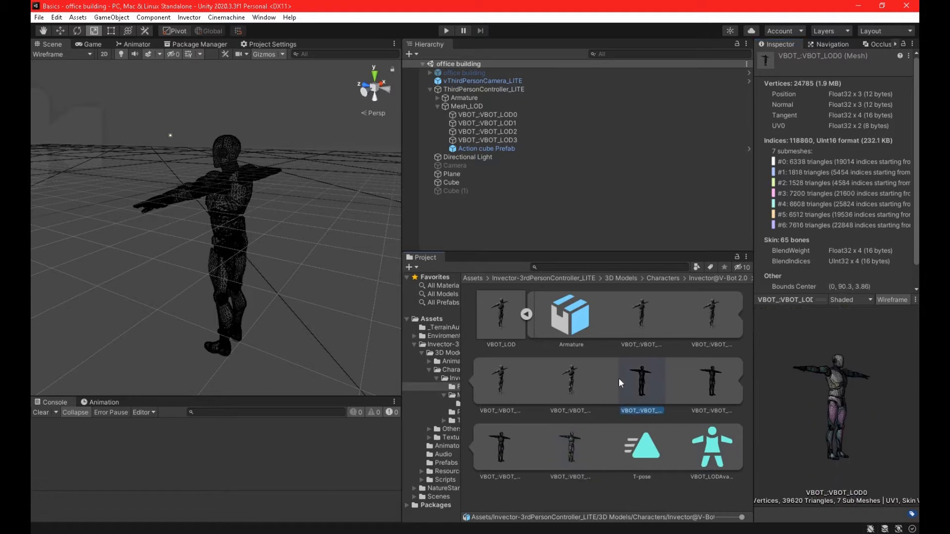
pyautogui.scroll(6, 848, 396)
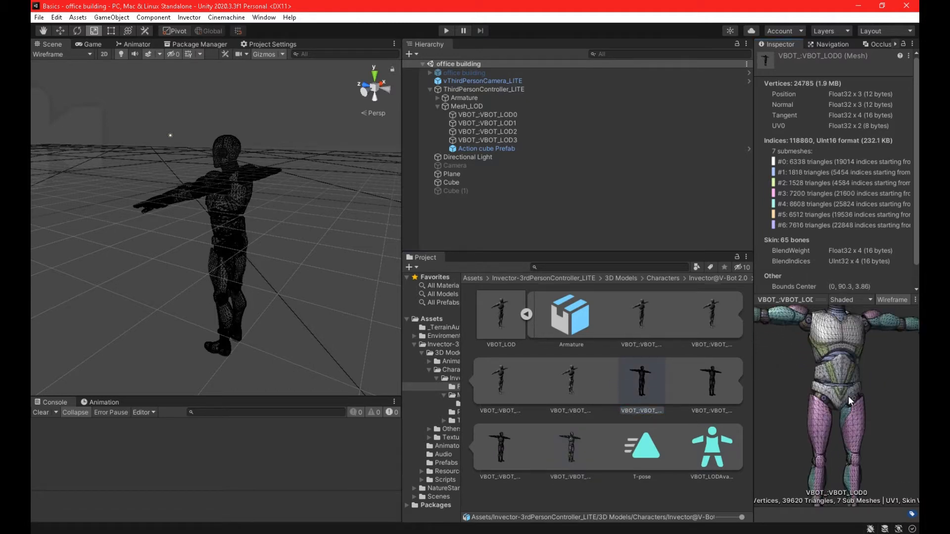
pyautogui.click(581, 442)
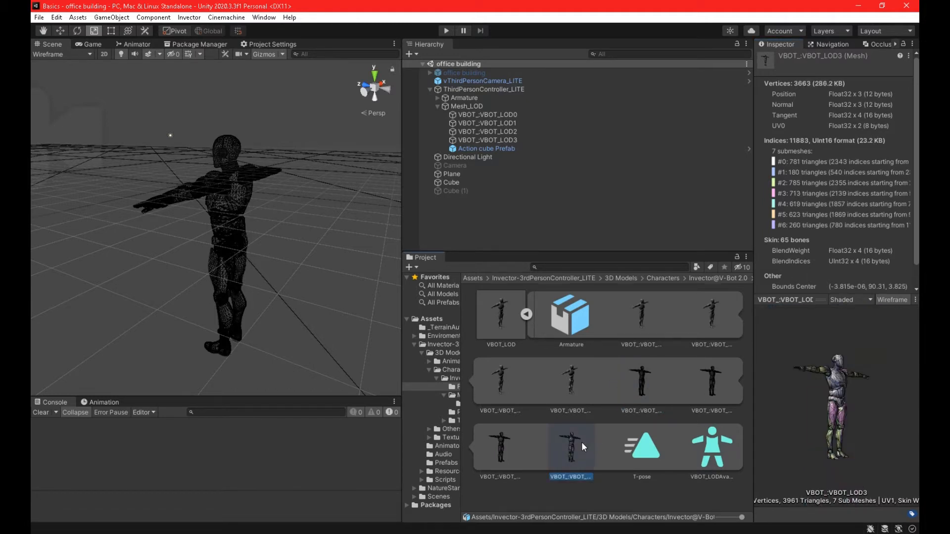
pyautogui.scroll(8, 869, 361)
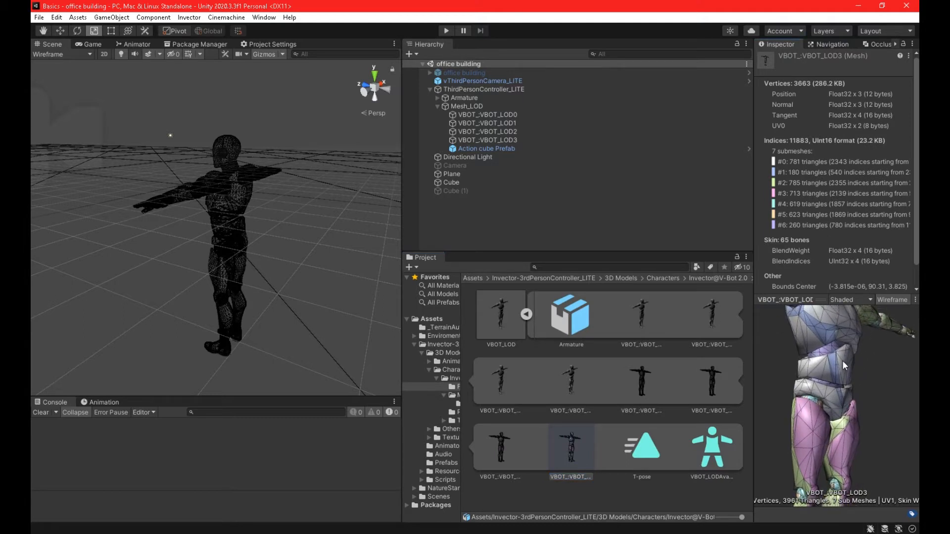
pyautogui.moveTo(825, 362); pyautogui.dragTo(878, 334)
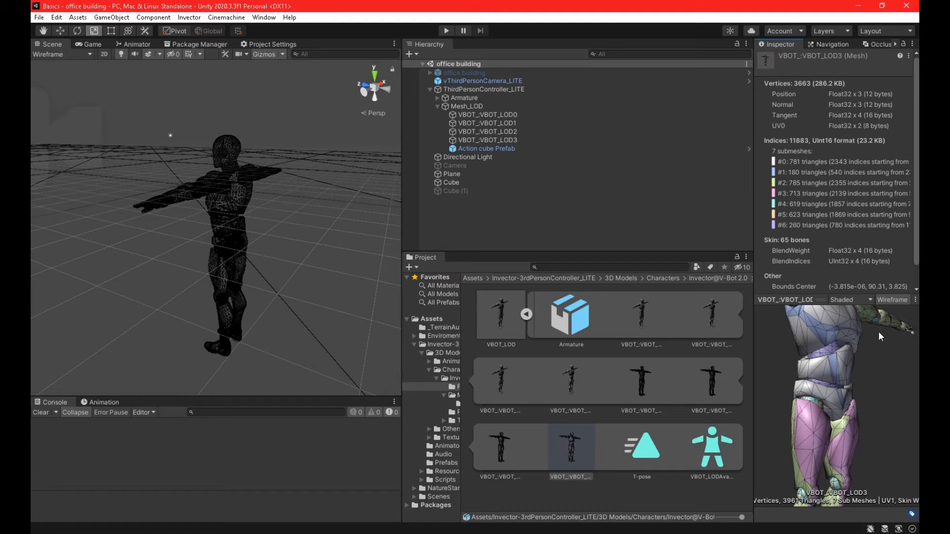
pyautogui.click(642, 380)
pyautogui.scroll(6, 877, 389)
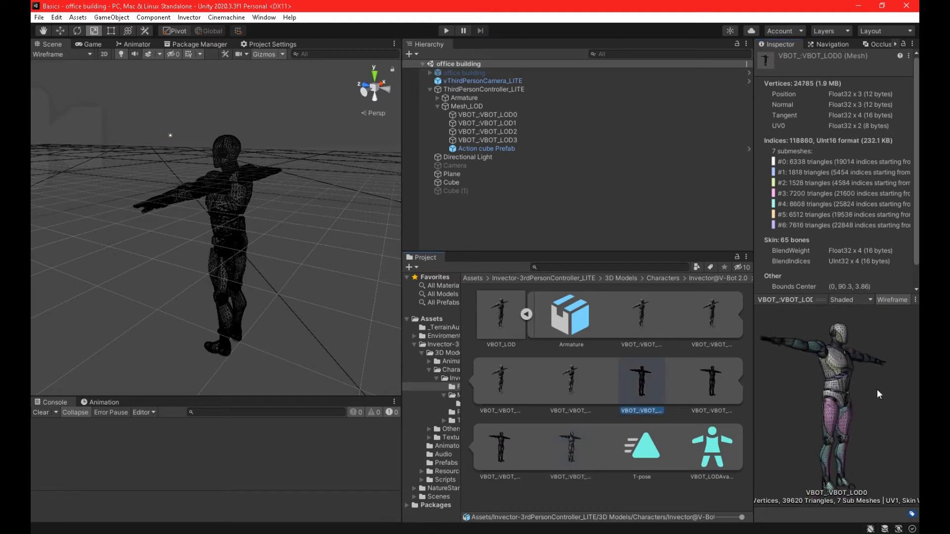
pyautogui.moveTo(877, 387); pyautogui.dragTo(589, 458)
pyautogui.click(569, 442)
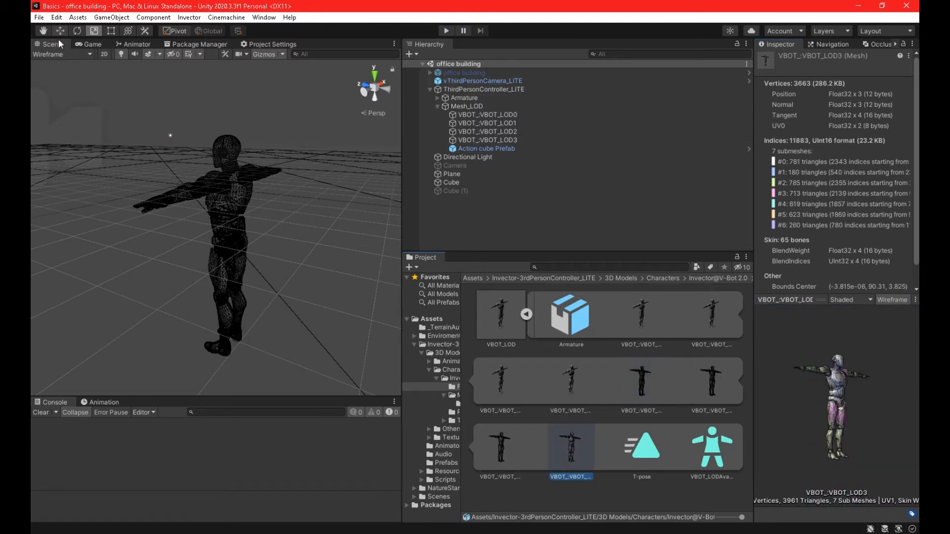
# - Check the character in the Game view, widen the view area, and return to the Scene view facing the character
pyautogui.click(85, 45)
pyautogui.press('w')
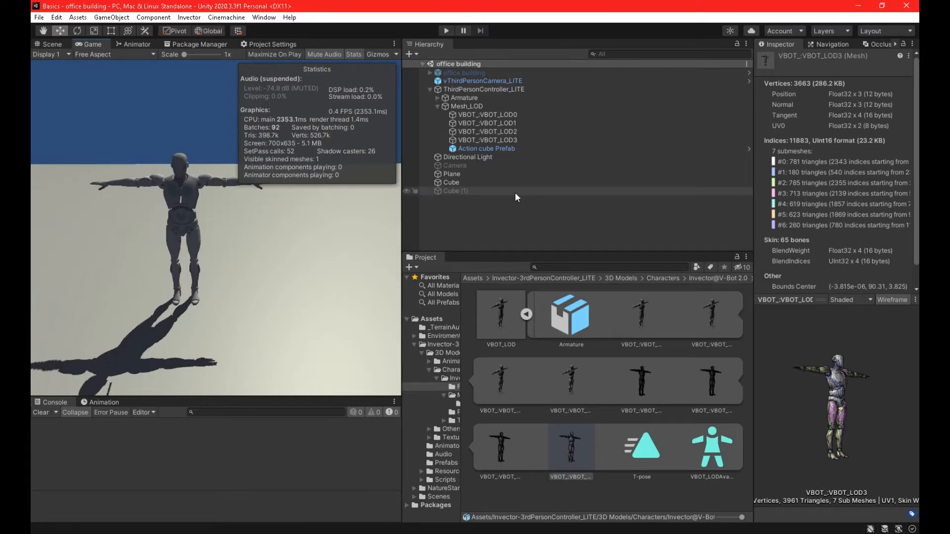
pyautogui.moveTo(402, 198); pyautogui.dragTo(643, 198)
pyautogui.press('q')
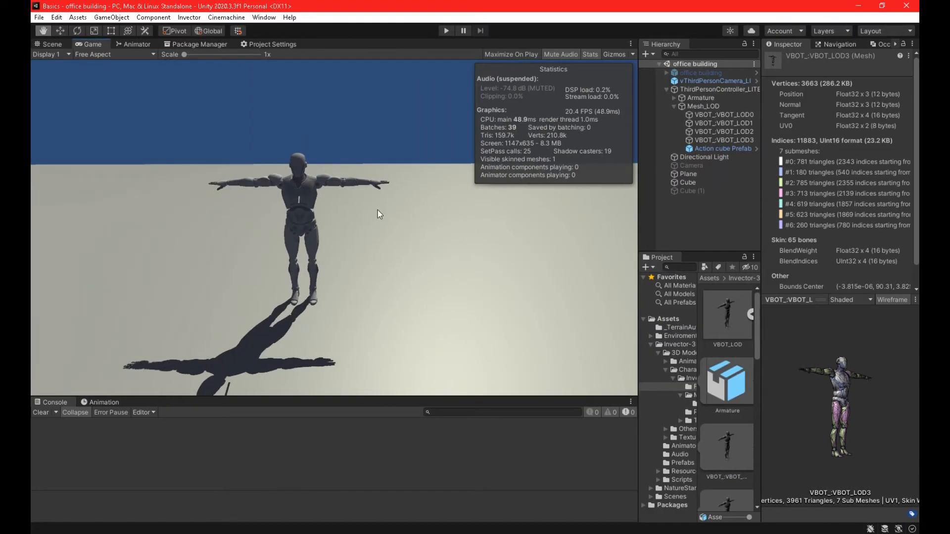
pyautogui.click(52, 44)
pyautogui.keyDown('alt'); pyautogui.moveTo(444, 256); pyautogui.dragTo(361, 209); pyautogui.keyUp('alt')
pyautogui.press('w')
# - Try deactivating the character's VBOT_LOD0, VBOT_LOD1 and VBOT_LOD2 objects together and reactivate them
pyautogui.click(702, 122)
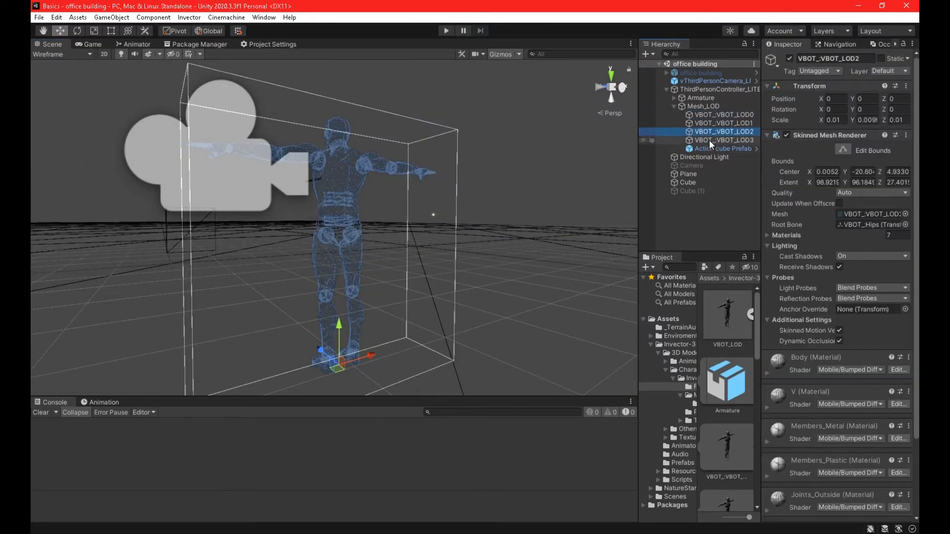
pyautogui.click(711, 140)
pyautogui.click(735, 133)
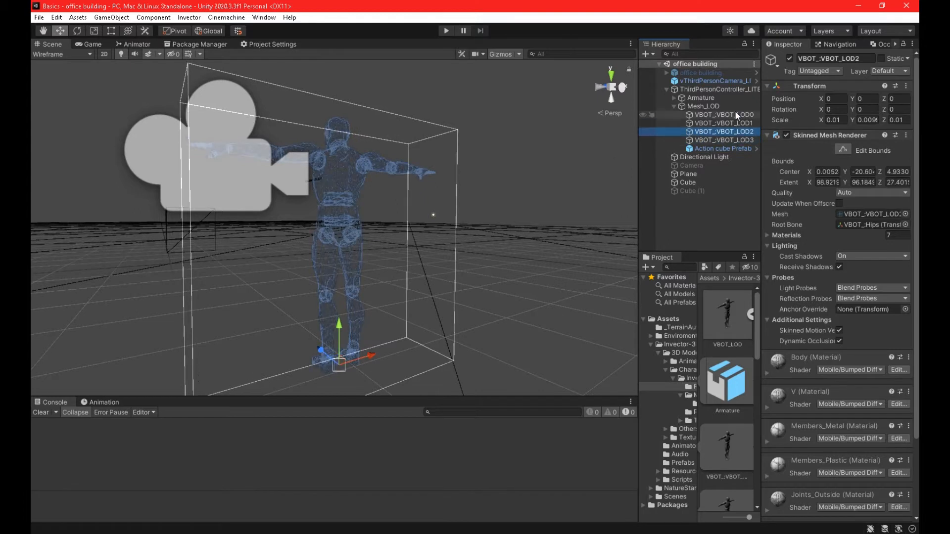
pyautogui.keyDown('shift'); pyautogui.click(735, 114); pyautogui.keyUp('shift')
pyautogui.click(788, 59)
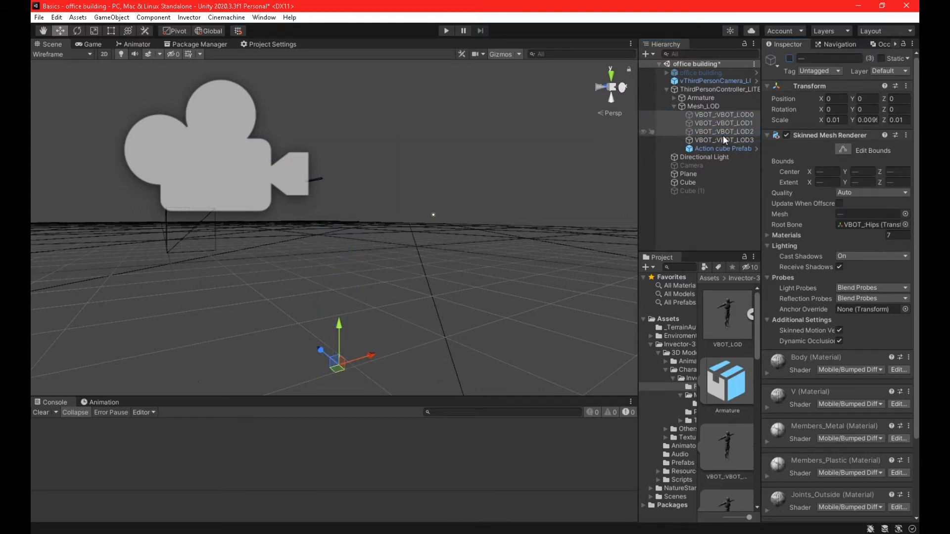
pyautogui.click(788, 59)
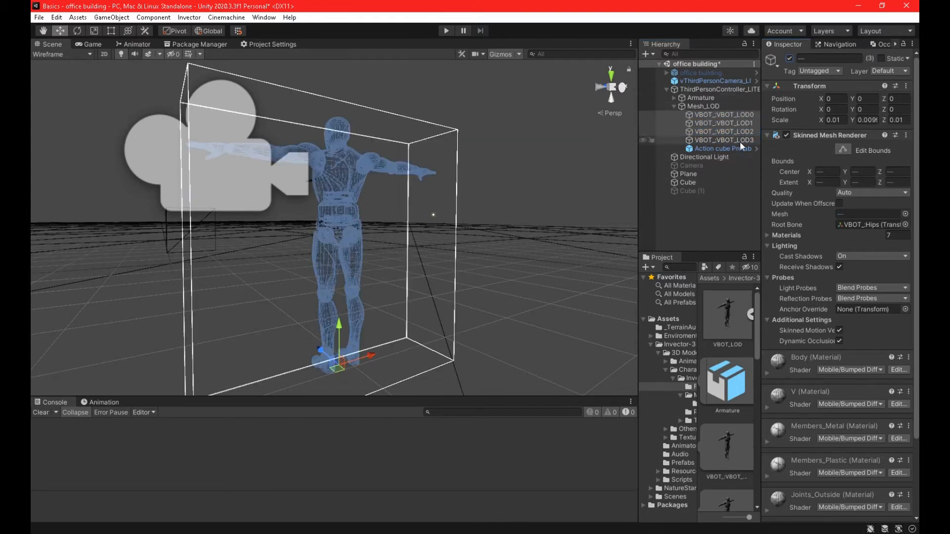
# - Review the individual detail levels in the LOD Group of the Mesh_LOD object
pyautogui.click(708, 106)
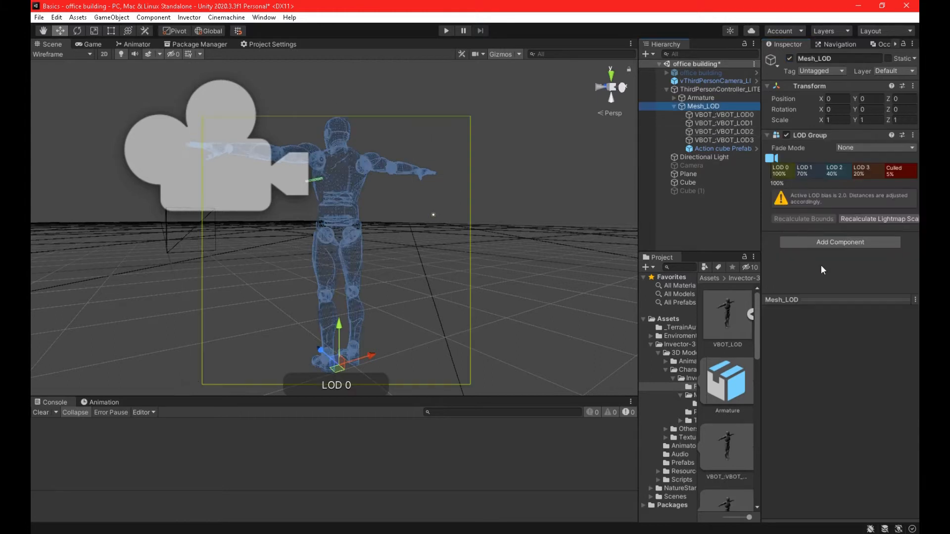
pyautogui.click(790, 174)
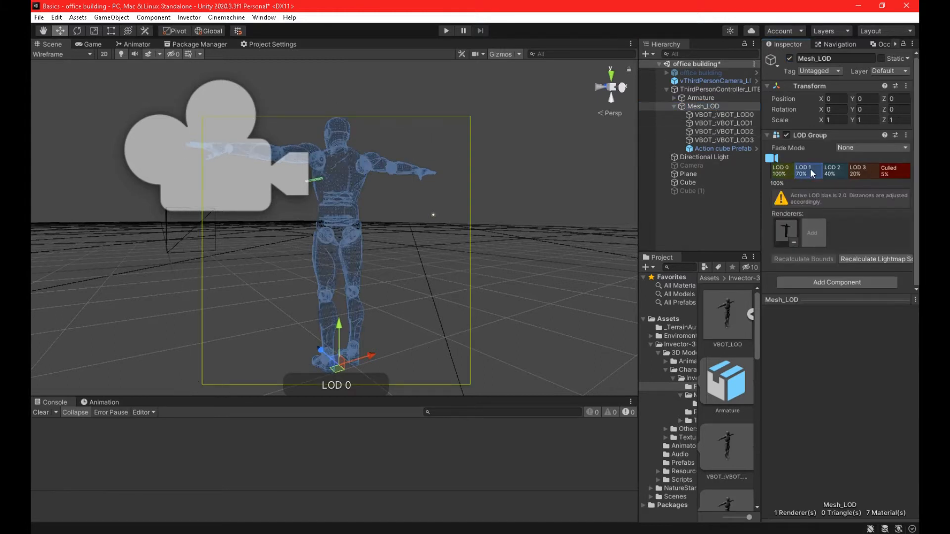
pyautogui.click(866, 173)
pyautogui.click(834, 171)
# - Deselect Mesh_LOD and examine the character's wireframe from close by and from far away across the plane
pyautogui.click(528, 142)
pyautogui.moveTo(528, 142); pyautogui.dragTo(515, 179, button='right')
pyautogui.press('s')
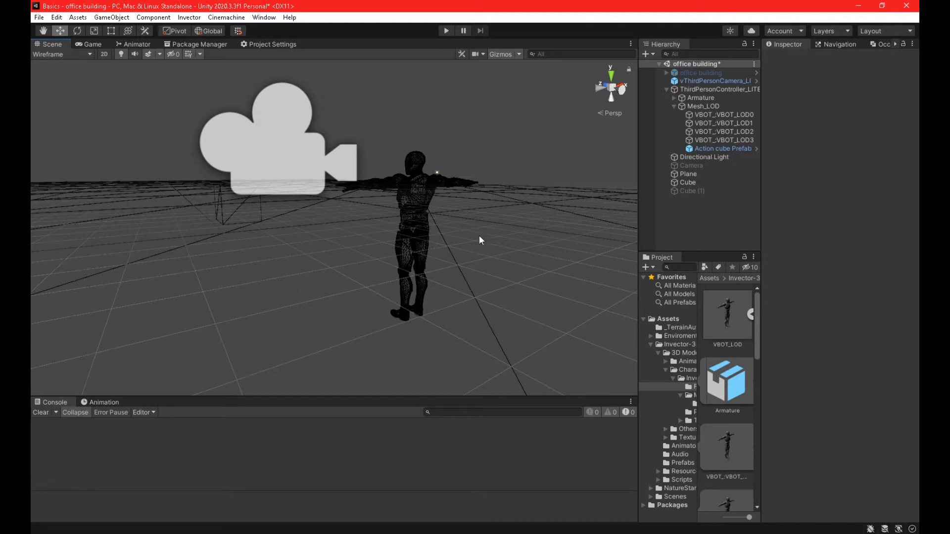
pyautogui.moveTo(557, 240); pyautogui.dragTo(449, 257, button='right')
pyautogui.press('s')
pyautogui.press('w')
pyautogui.press('d')
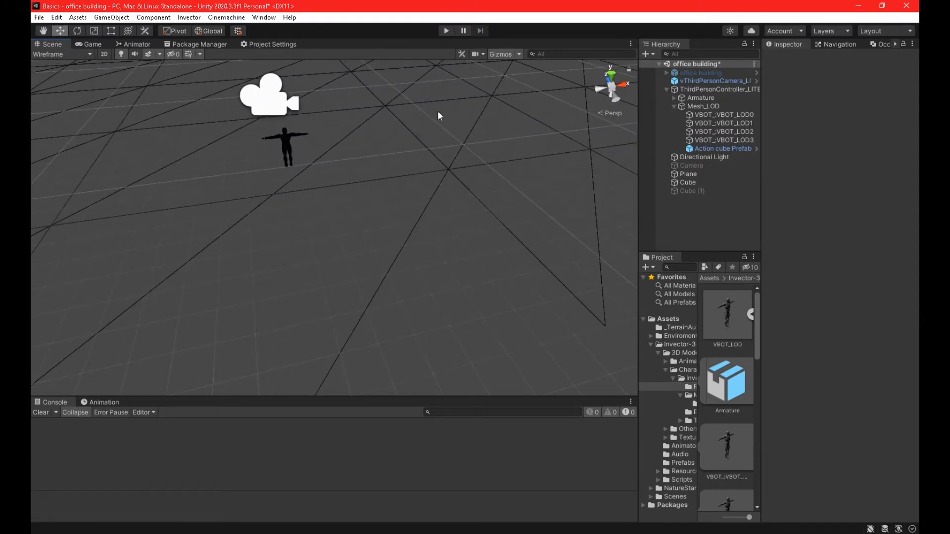
# - Set the Scene view's shading mode to Shaded and bring the character and the cube into view
pyautogui.click(71, 55)
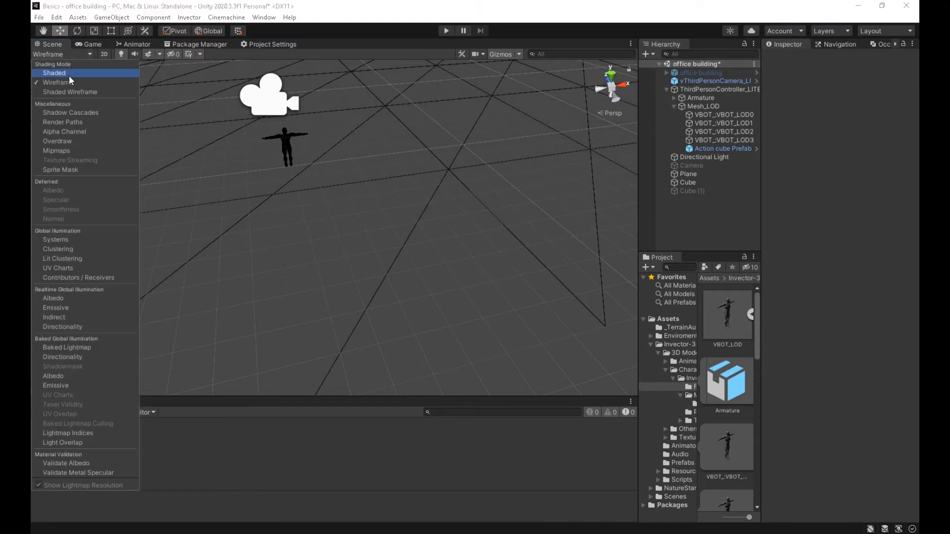
pyautogui.click(69, 75)
pyautogui.moveTo(382, 136)
pyautogui.mouseDown(button='right')
pyautogui.moveTo(326, 81)
pyautogui.moveTo(263, 86)
pyautogui.moveTo(329, 160)
pyautogui.moveTo(409, 182)
pyautogui.moveTo(378, 191)
pyautogui.mouseUp(button='right')
pyautogui.press('w')
pyautogui.press('d')
pyautogui.moveTo(351, 251); pyautogui.dragTo(382, 231, button='right')
pyautogui.press('s')
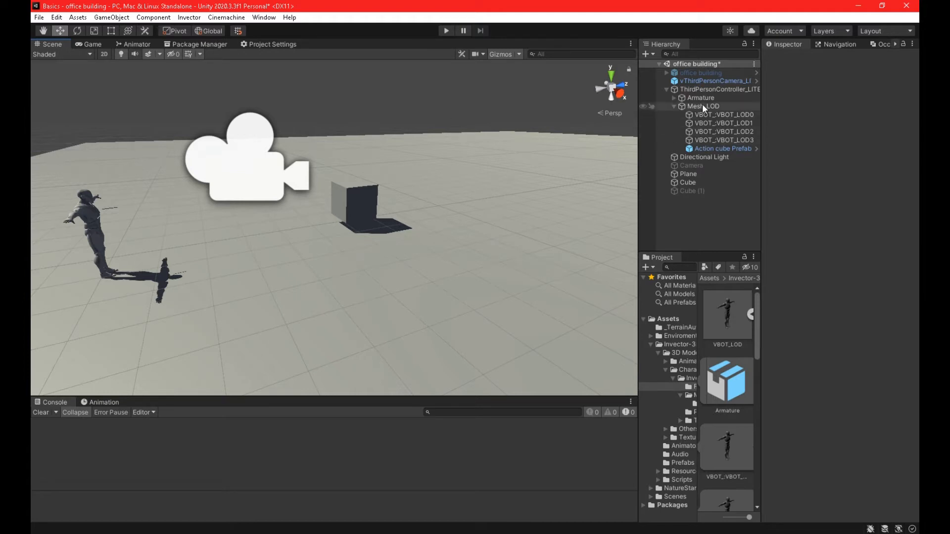
# - Collapse the ThirdPersonController_LITE hierarchy and save the scene
pyautogui.click(666, 89)
pyautogui.hotkey('ctrl', 's')
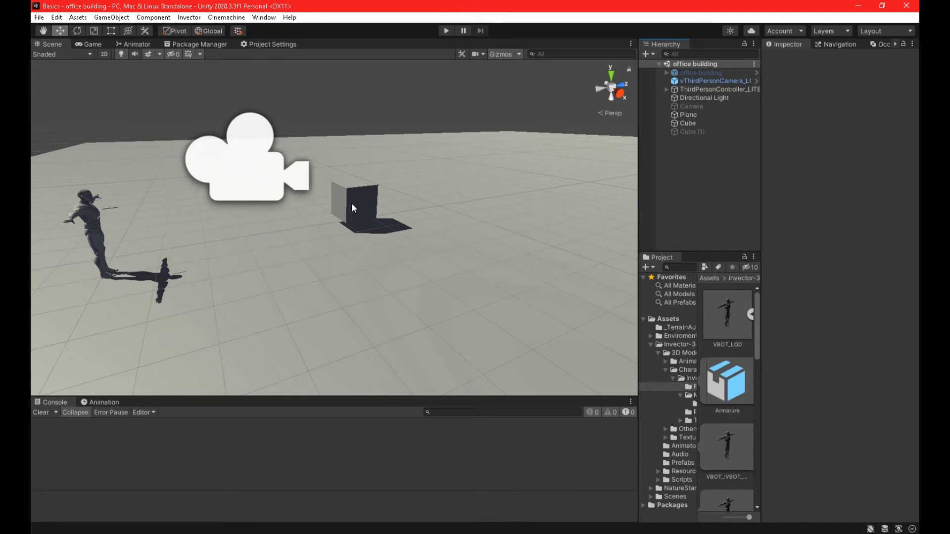
# - Deactivate the Cube object in the scene and clear the selection
pyautogui.click(352, 203)
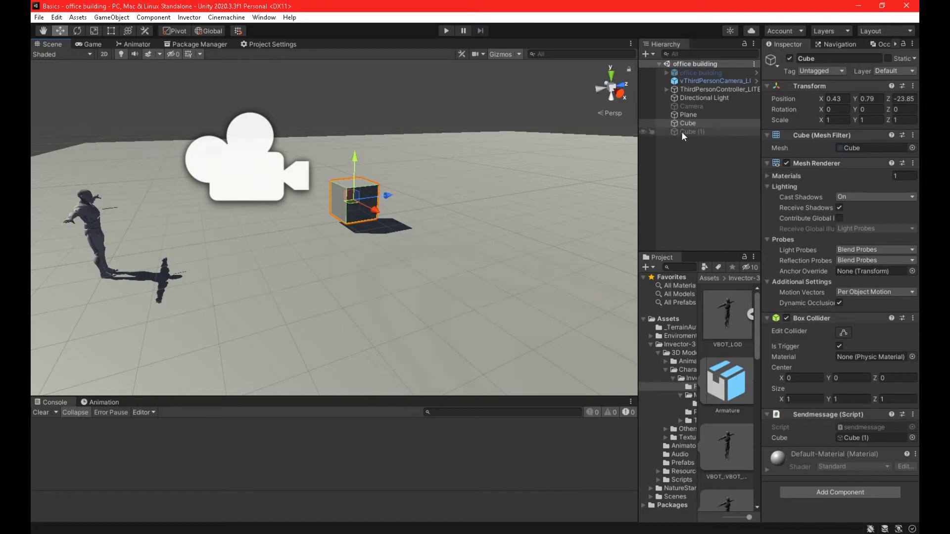
pyautogui.click(789, 58)
pyautogui.click(732, 149)
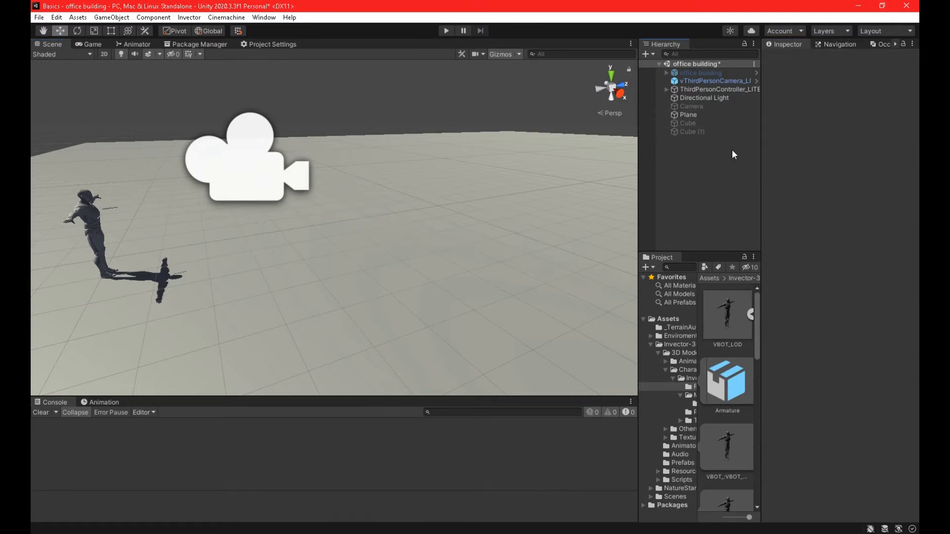
# - Add a Capsule 3D object to the scene and select it
pyautogui.rightClick(697, 164)
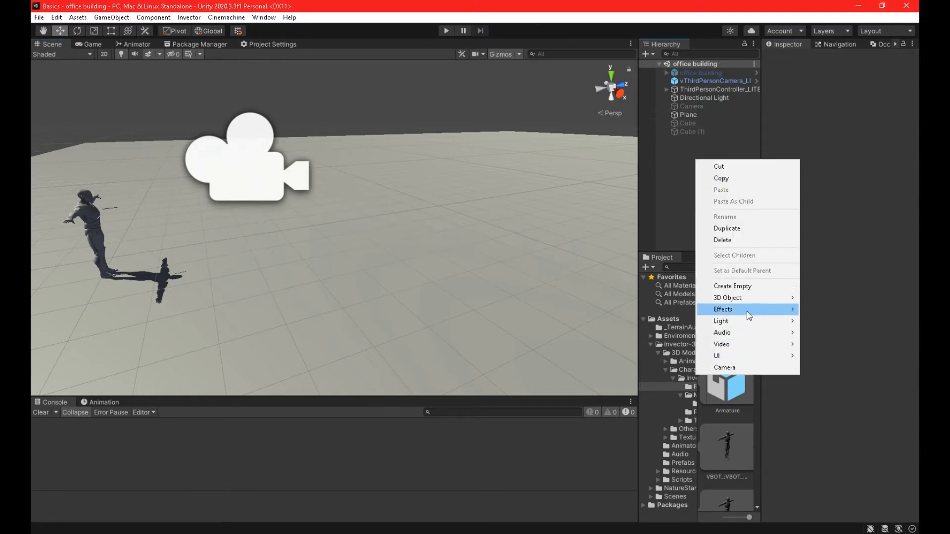
pyautogui.moveTo(744, 297)
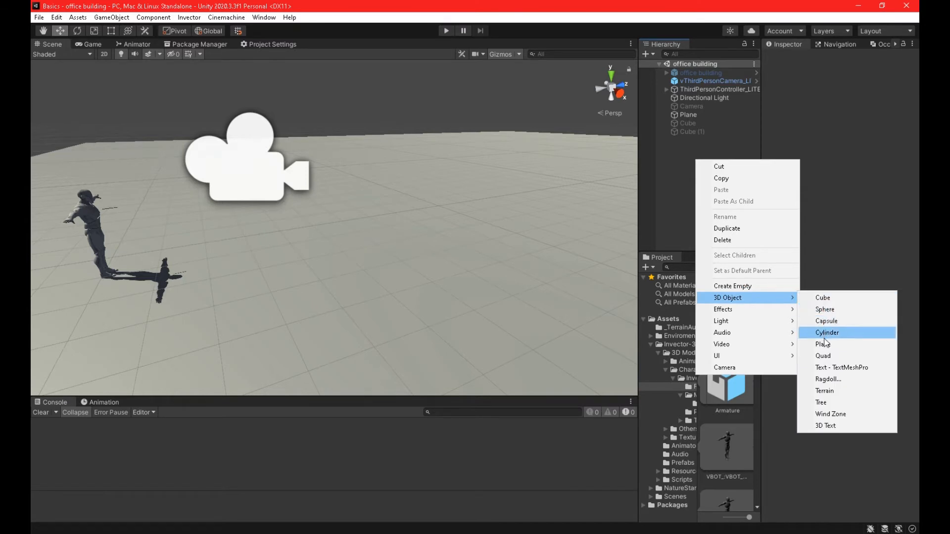
pyautogui.click(826, 321)
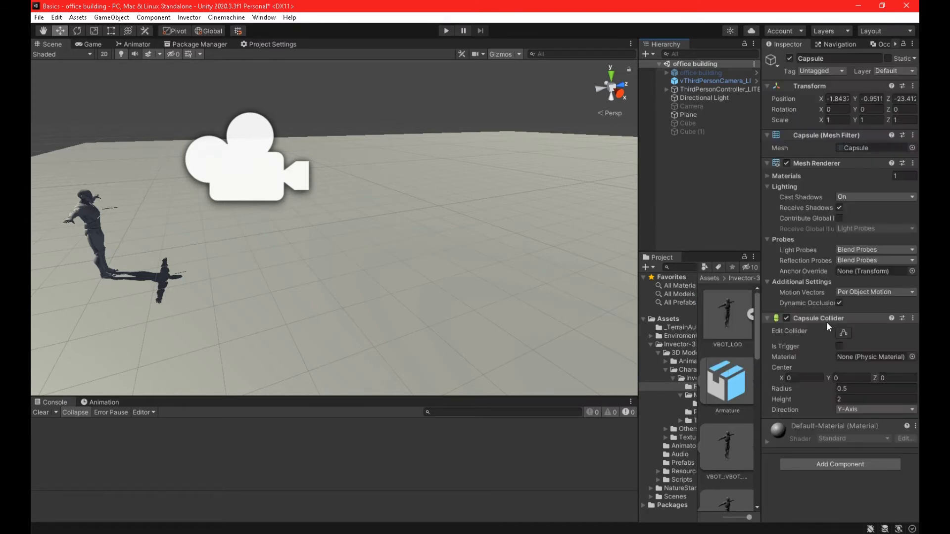
pyautogui.click(687, 176)
pyautogui.click(726, 141)
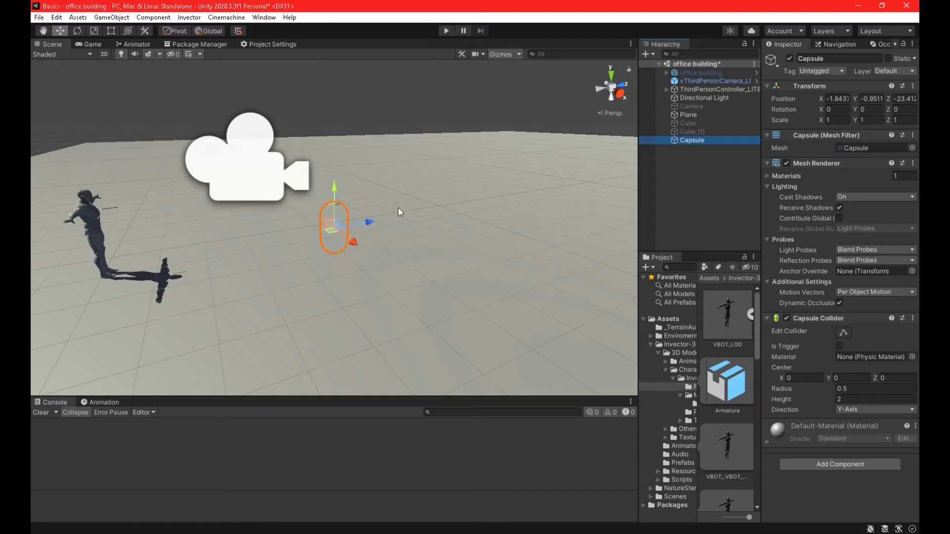
# - Move the capsule above the plane to about X 1.18, Y 2.48, Z -22.61 and save the scene
pyautogui.moveTo(334, 188); pyautogui.dragTo(406, 200)
pyautogui.moveTo(253, 120); pyautogui.dragTo(351, 124)
pyautogui.hotkey('ctrl', 's')
pyautogui.keyDown('alt'); pyautogui.moveTo(367, 160); pyautogui.dragTo(349, 187); pyautogui.keyUp('alt')
# - Play the scene and run the character around and beneath the floating capsule to view it from several sides
pyautogui.click(446, 31)
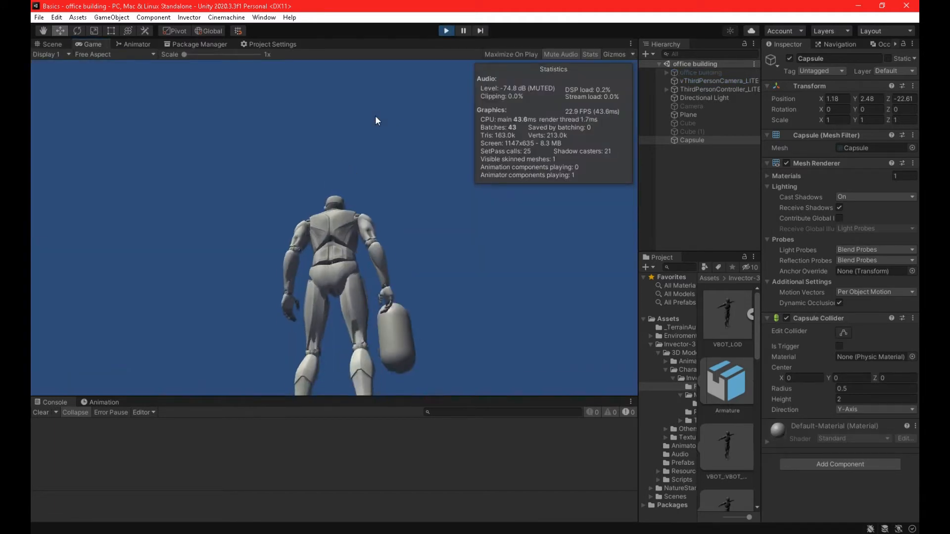
pyautogui.press('w')
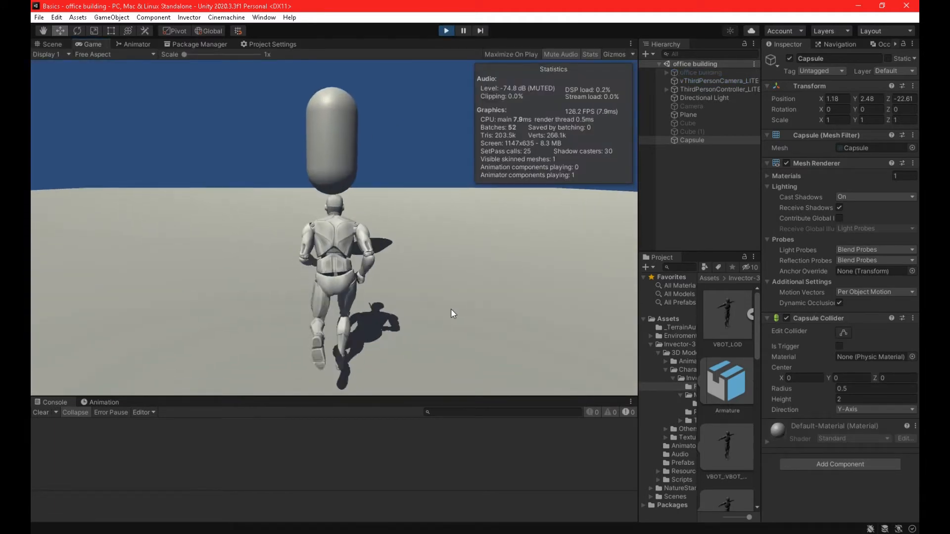
pyautogui.press('w')
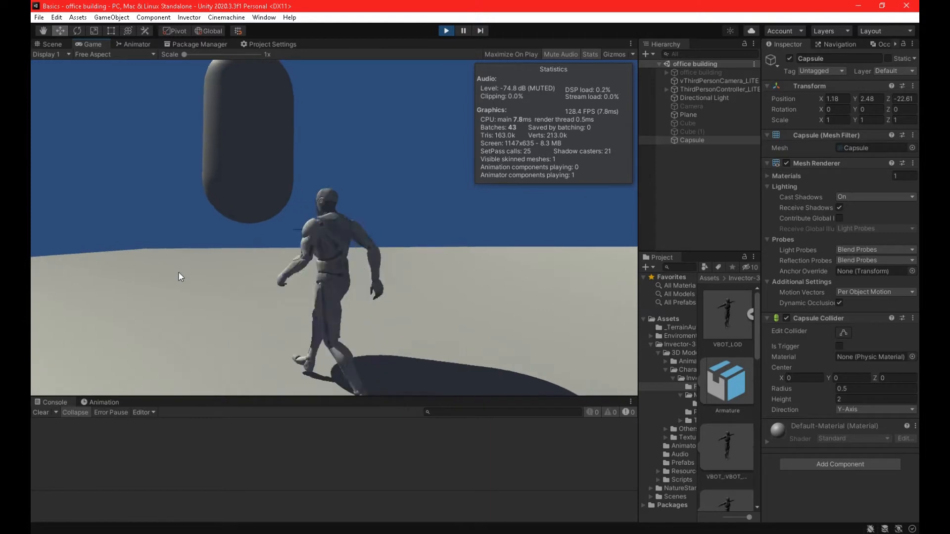
pyautogui.press('s')
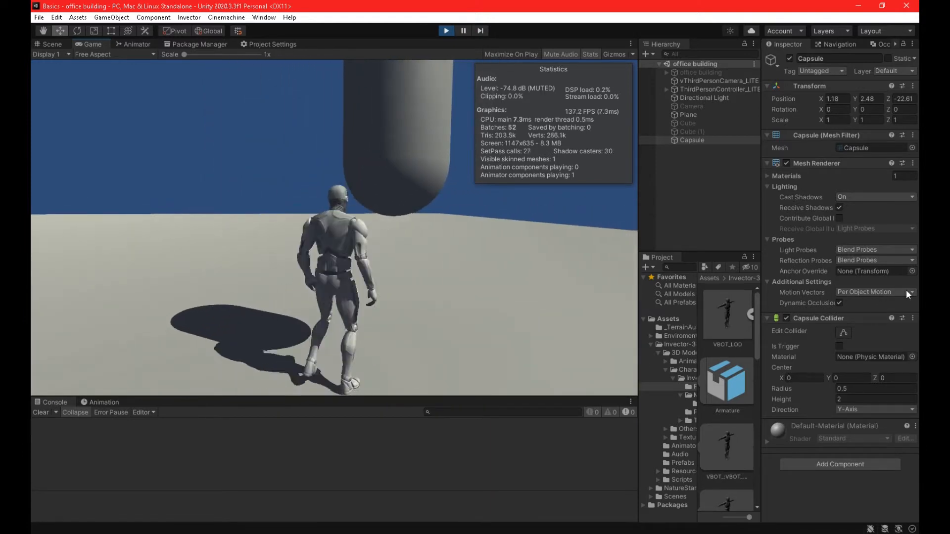
pyautogui.press('s')
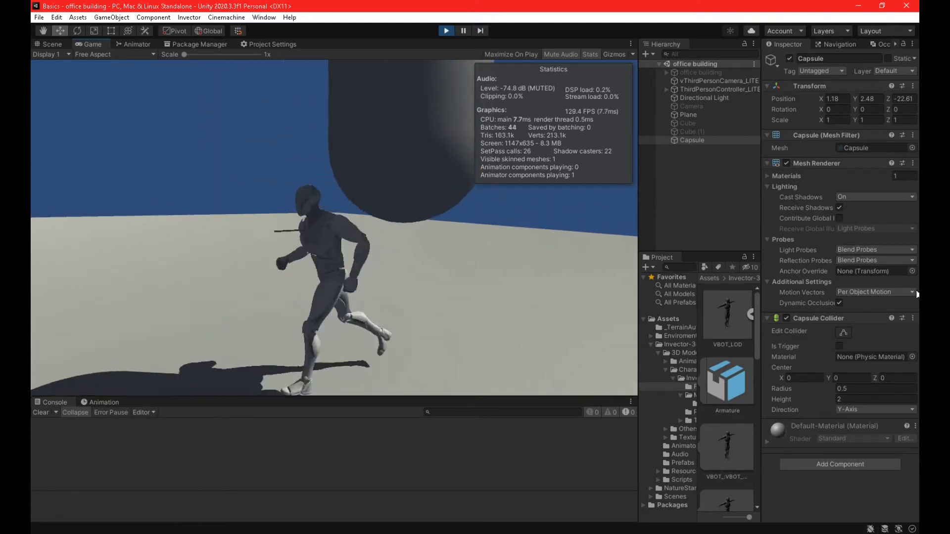
pyautogui.press('w')
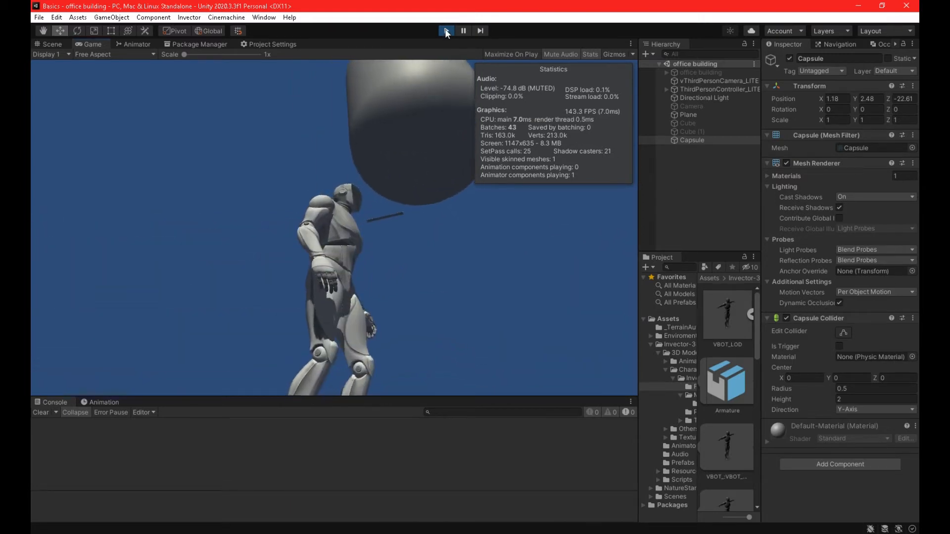
# - Stop play mode and add a Rigidbody component to the Capsule object
pyautogui.click(446, 30)
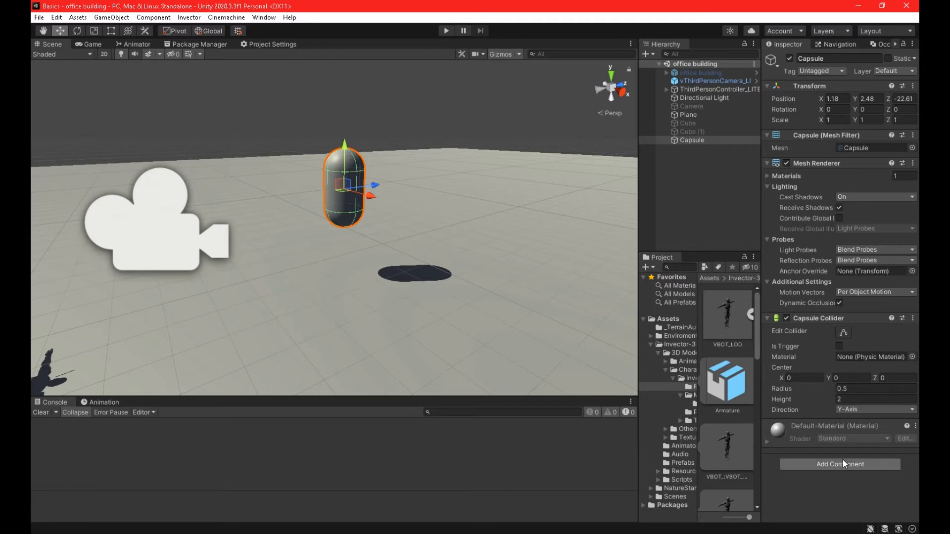
pyautogui.click(692, 140)
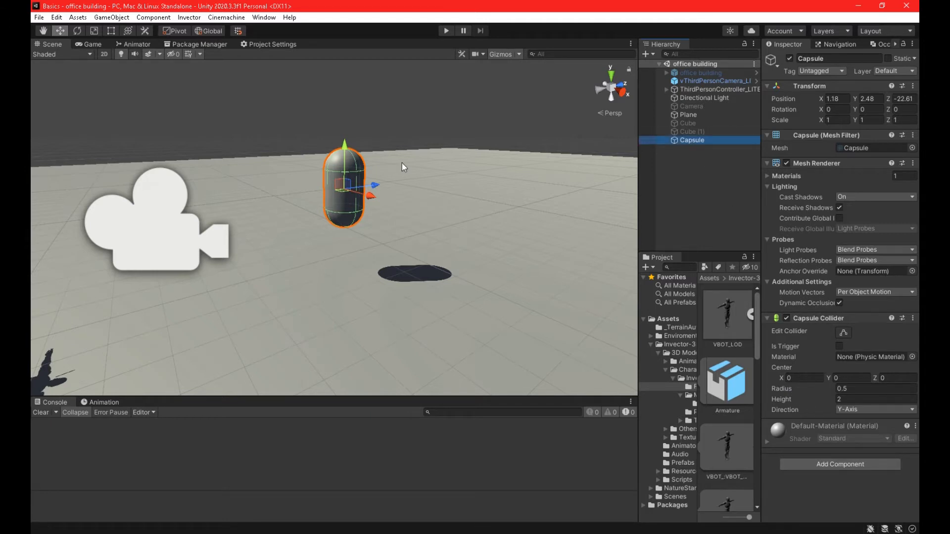
pyautogui.click(837, 463)
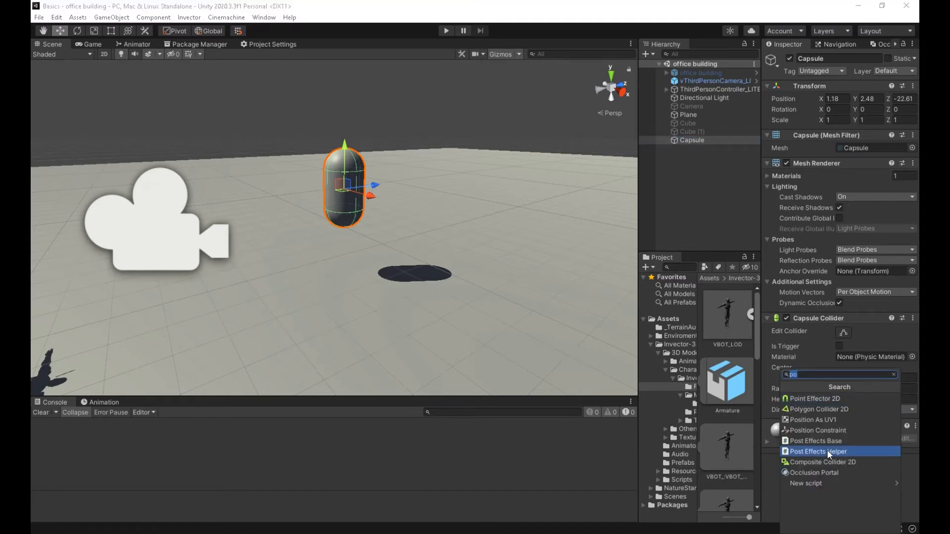
pyautogui.write('rigi')
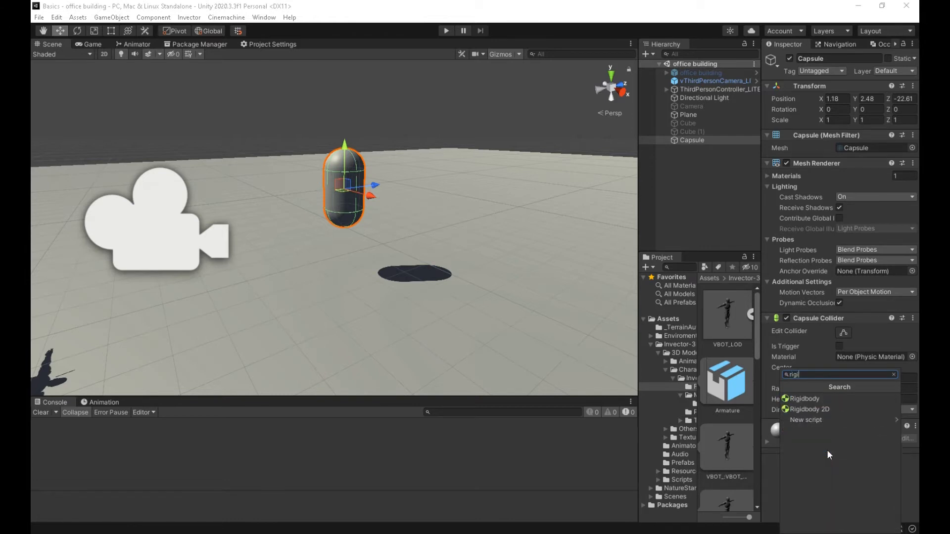
pyautogui.click(803, 399)
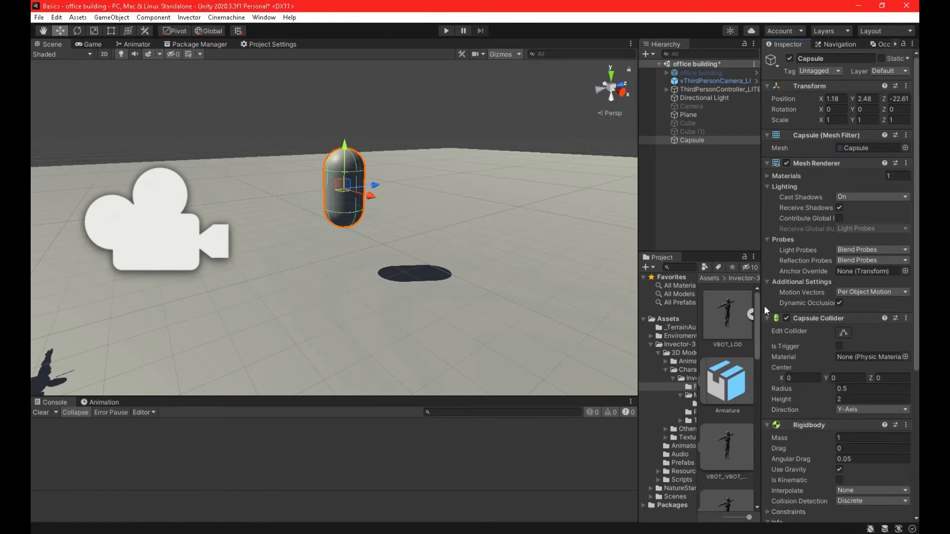
pyautogui.scroll(-6, 811, 292)
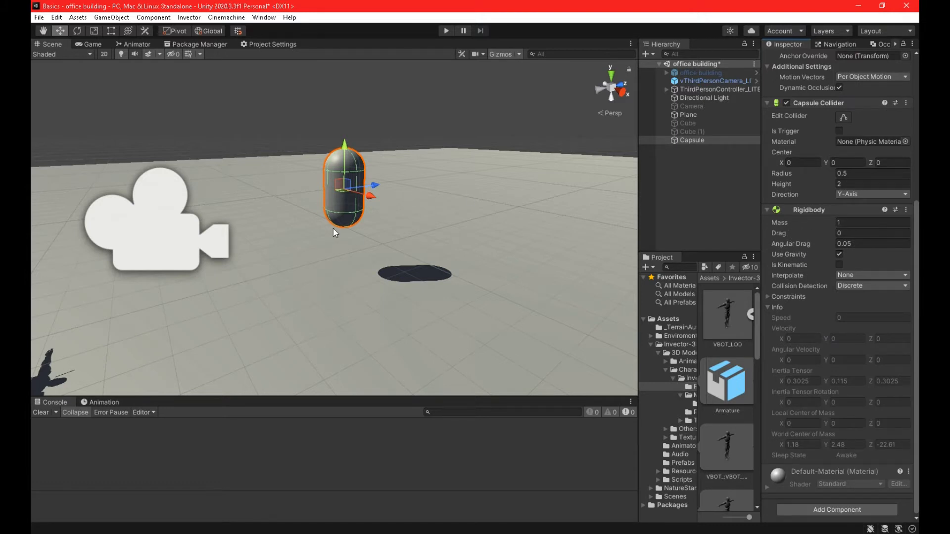
pyautogui.click(850, 222)
# - Play the scene and run the character into the capsule repeatedly to test how the Rigidbody reacts to being pushed
pyautogui.click(446, 31)
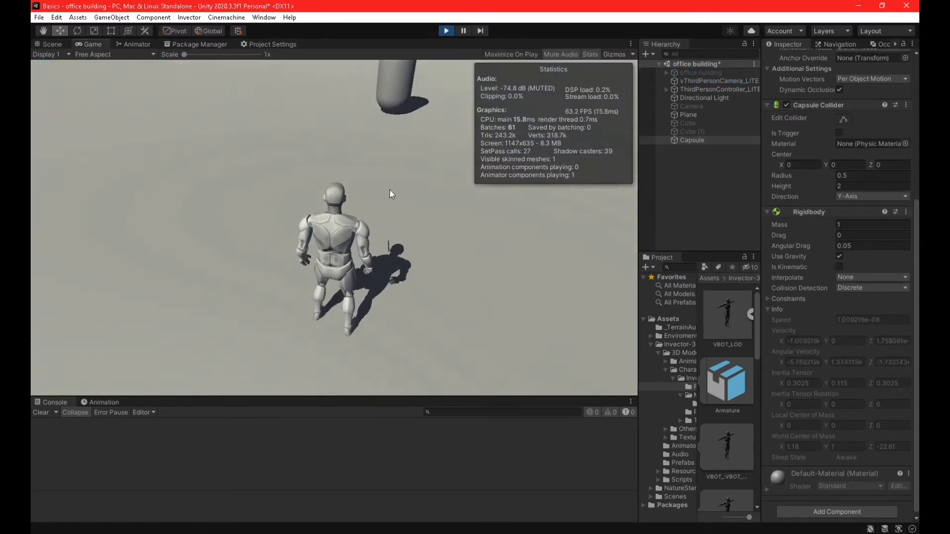
pyautogui.press('w')
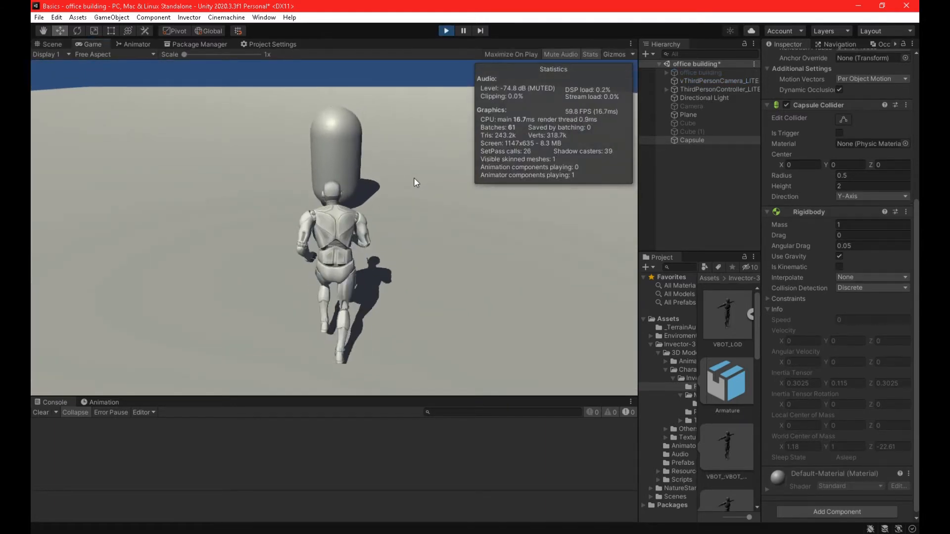
pyautogui.press('s')
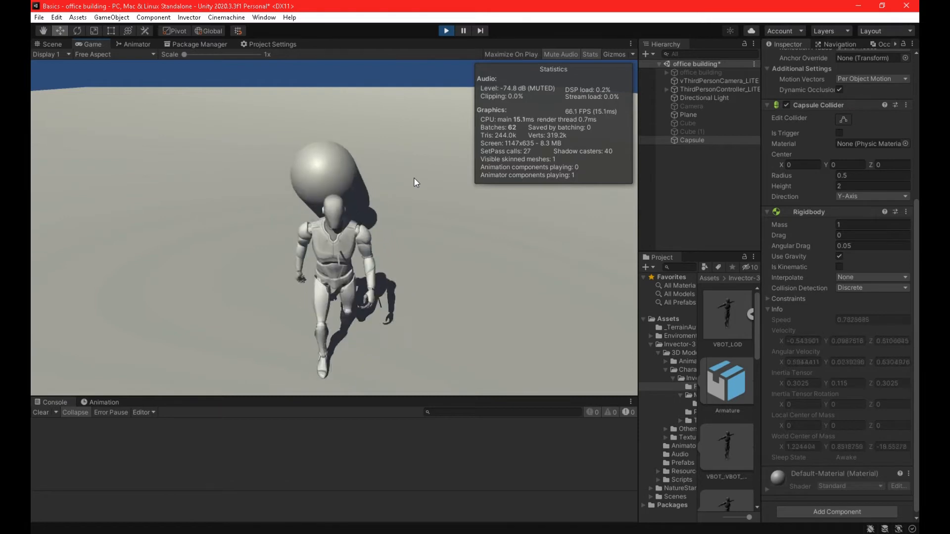
pyautogui.press('w')
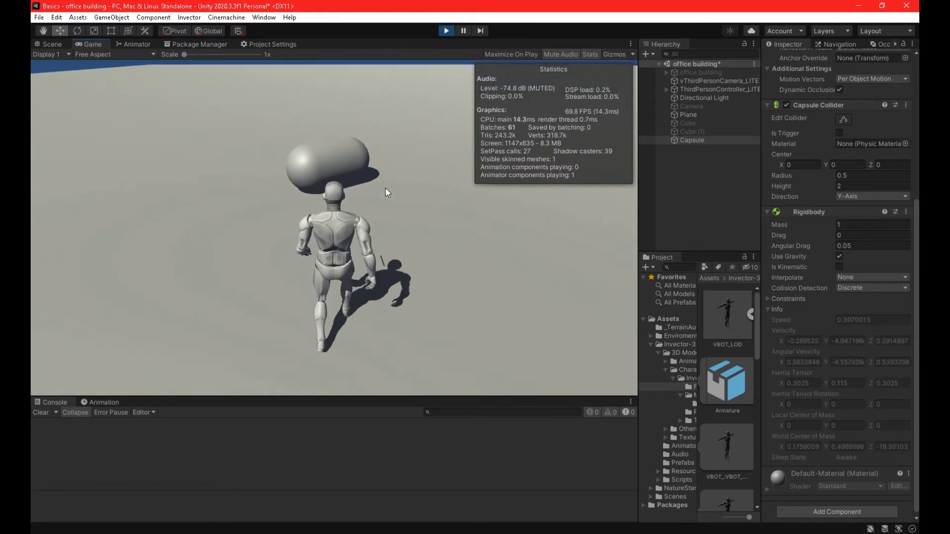
pyautogui.press('s')
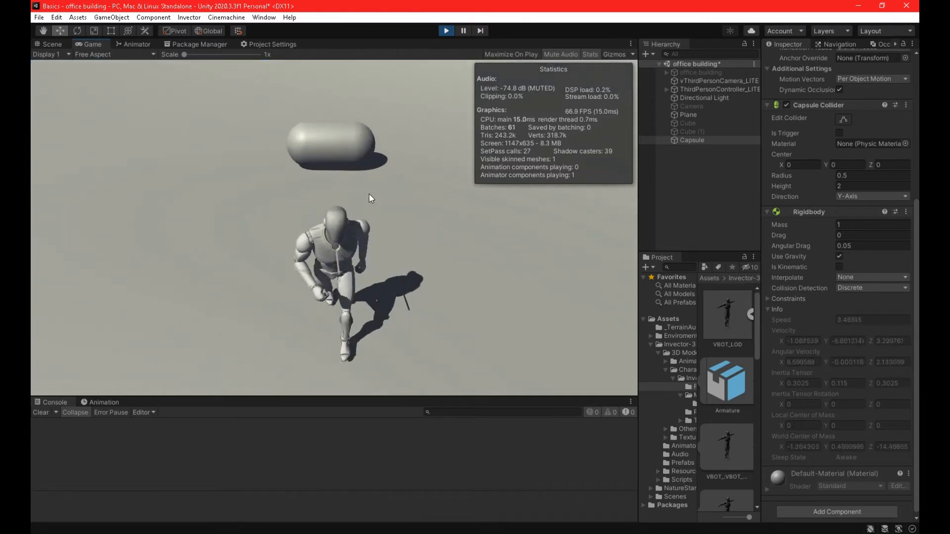
pyautogui.press('w')
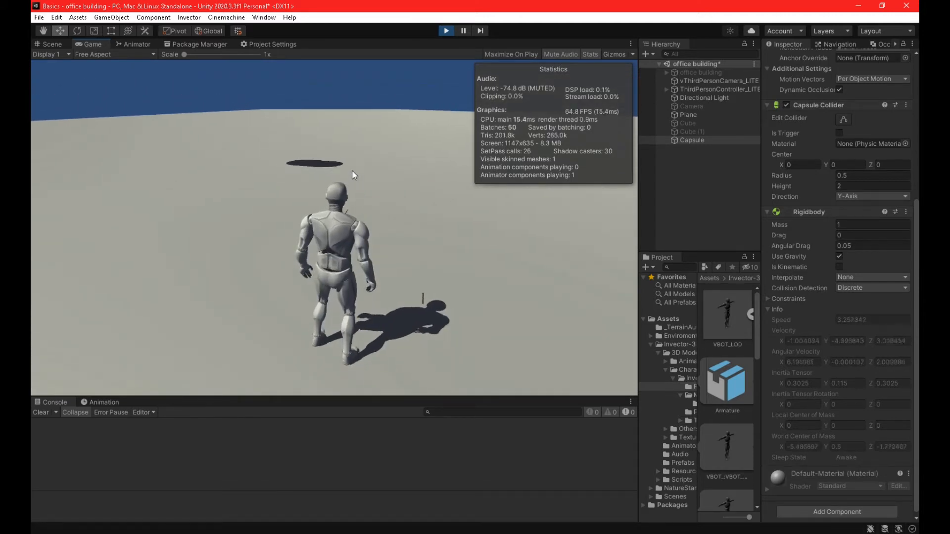
pyautogui.press('w')
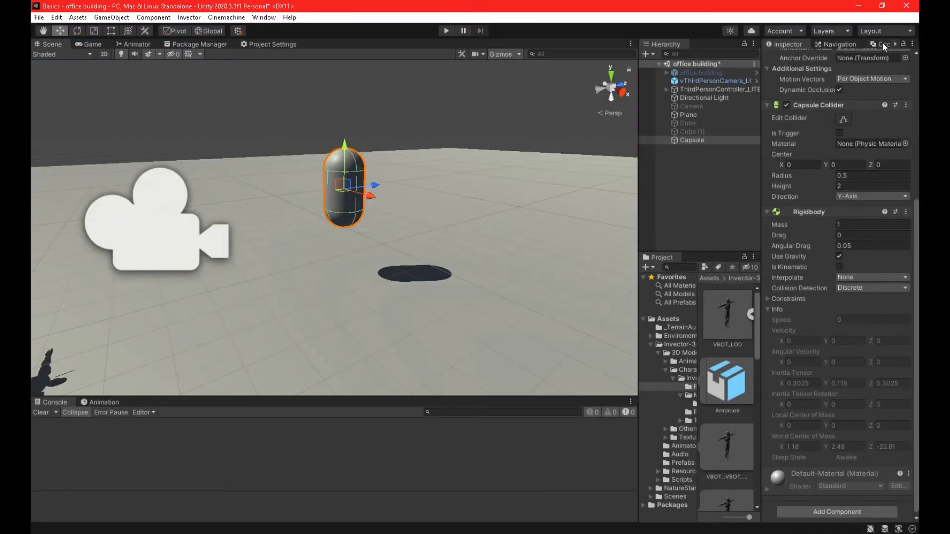
# - Duplicate the Plane and move the copy along the negative Z axis so it extends the floor edge to edge
pyautogui.click(883, 44)
pyautogui.moveTo(398, 198); pyautogui.dragTo(325, 291, button='right')
pyautogui.press('s')
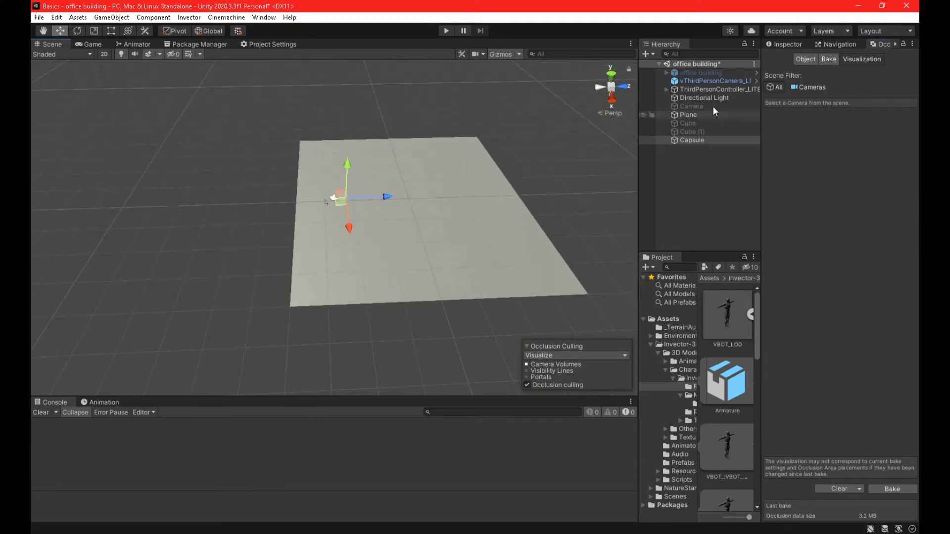
pyautogui.click(688, 115)
pyautogui.hotkey('ctrl', 'd')
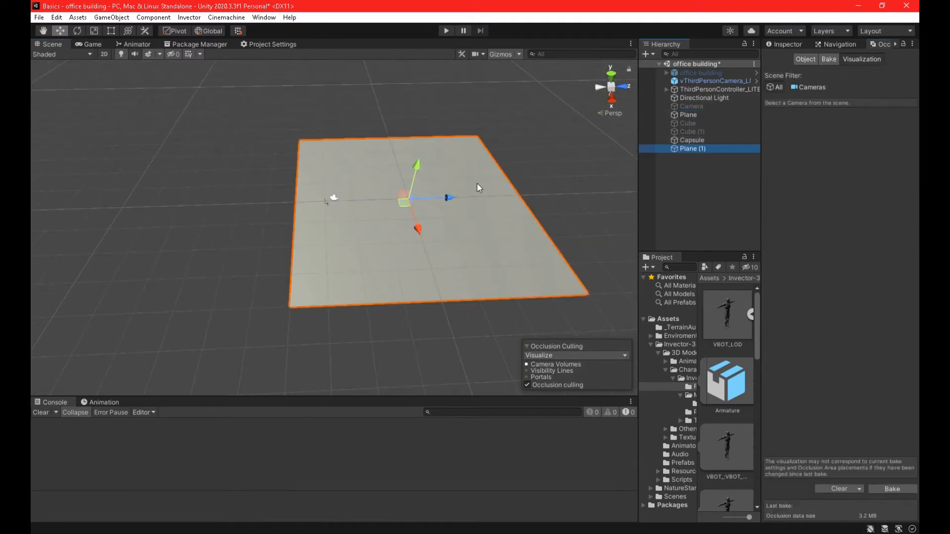
pyautogui.moveTo(448, 203); pyautogui.dragTo(223, 207)
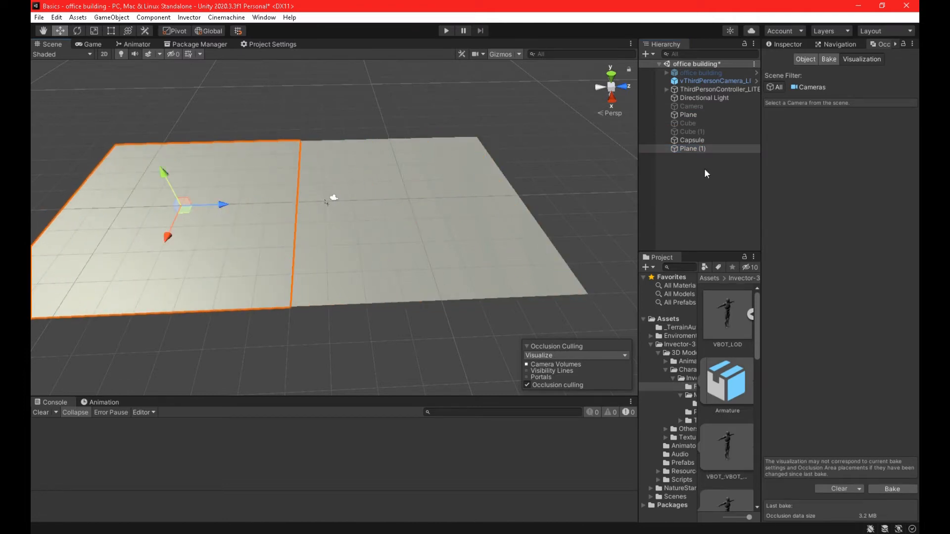
# - Move the third-person controller, its camera and the Capsule together along Z onto the duplicated plane, bringing the capsule to about Z -85.7
pyautogui.click(688, 87)
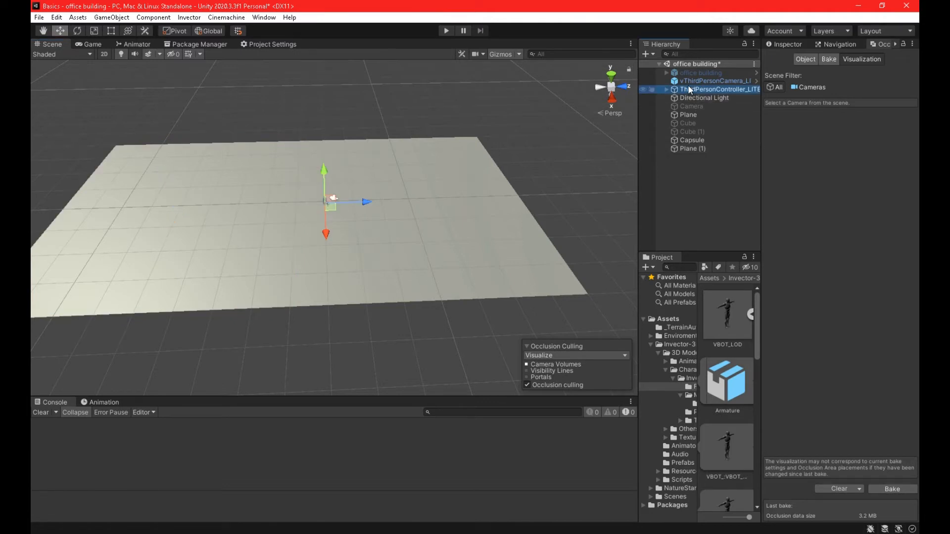
pyautogui.keyDown('ctrl'); pyautogui.click(688, 140); pyautogui.keyUp('ctrl')
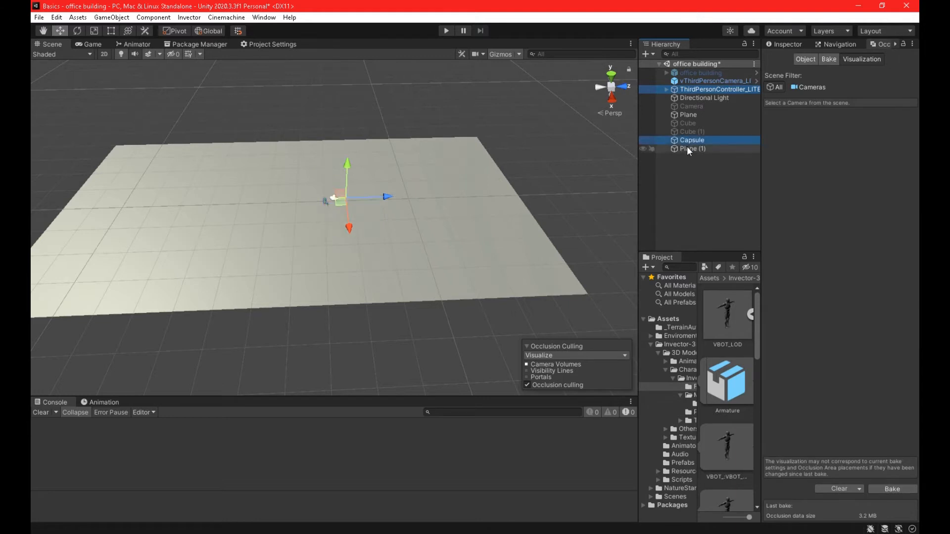
pyautogui.keyDown('ctrl'); pyautogui.click(702, 80); pyautogui.keyUp('ctrl')
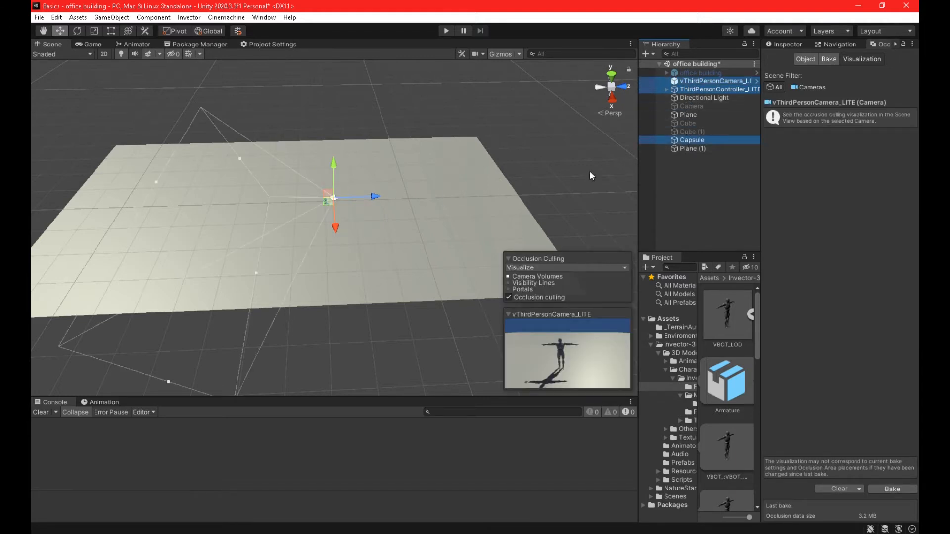
pyautogui.moveTo(370, 200); pyautogui.dragTo(189, 197)
pyautogui.keyDown('alt'); pyautogui.moveTo(344, 208); pyautogui.dragTo(334, 182); pyautogui.keyUp('alt')
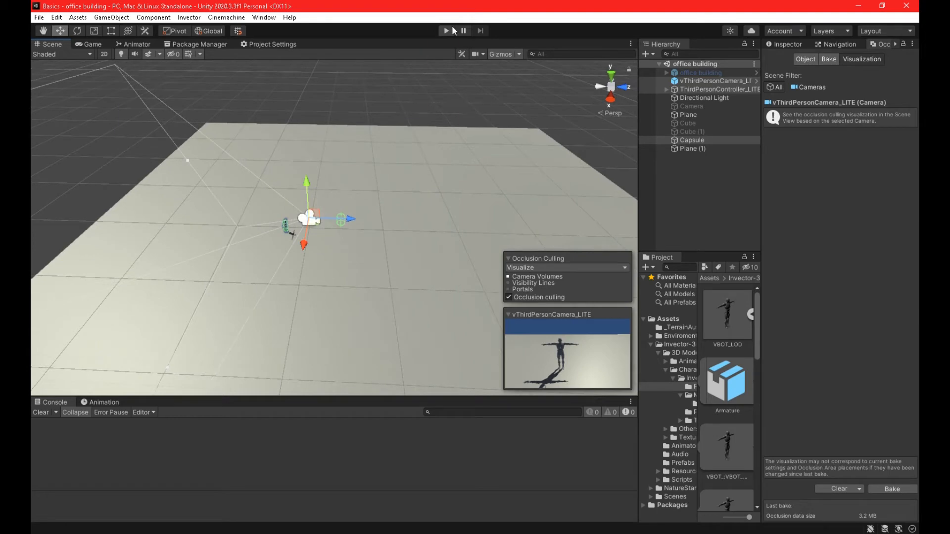
# - Play the scene on the enlarged floor, push the capsule around with the character from different sides, and stop playing
pyautogui.click(452, 30)
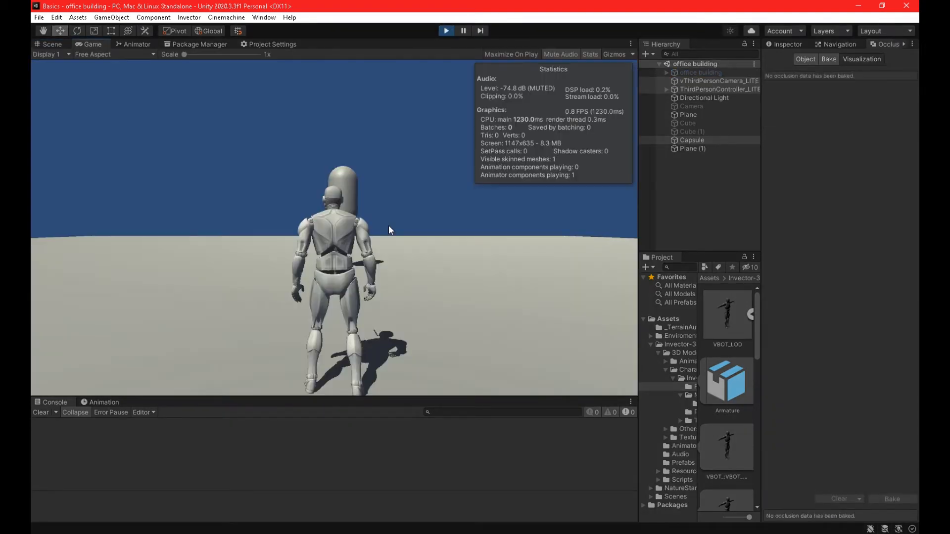
pyautogui.press('w')
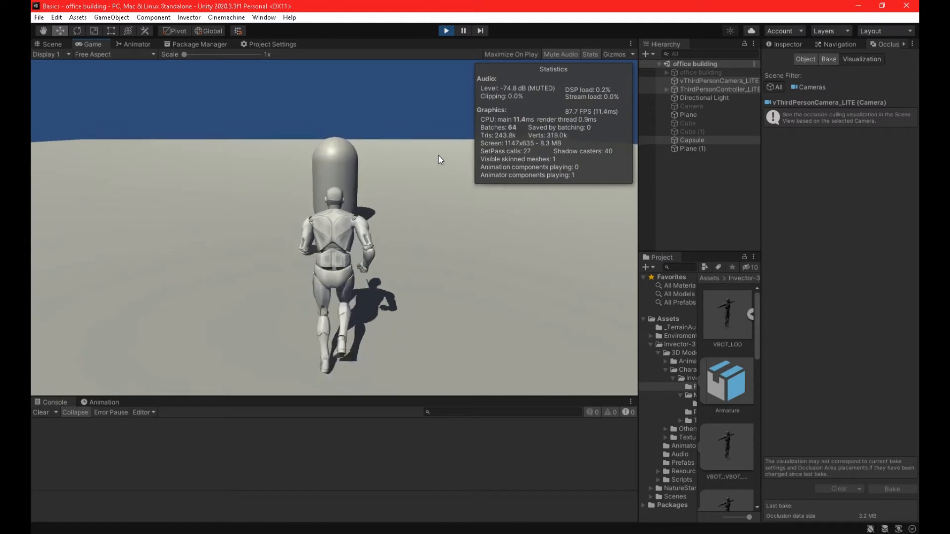
pyautogui.press('d')
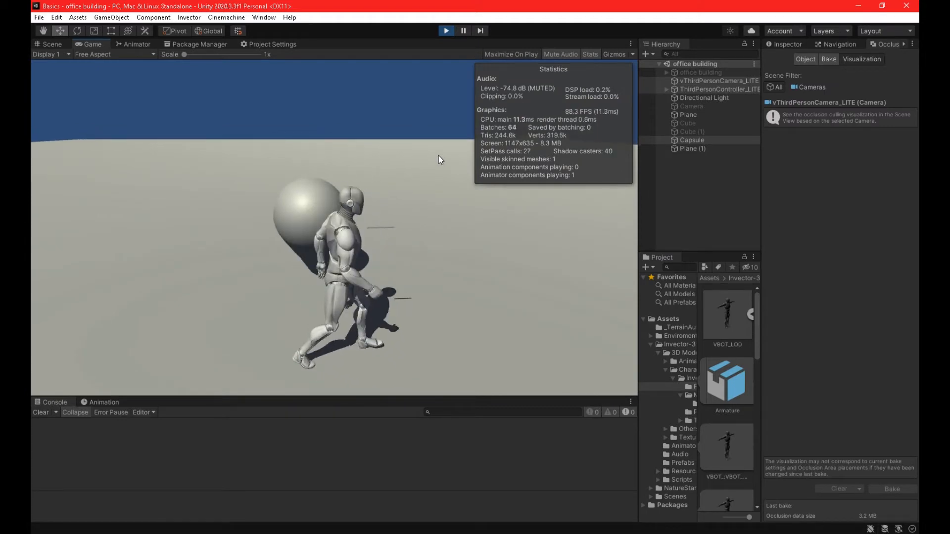
pyautogui.press('w')
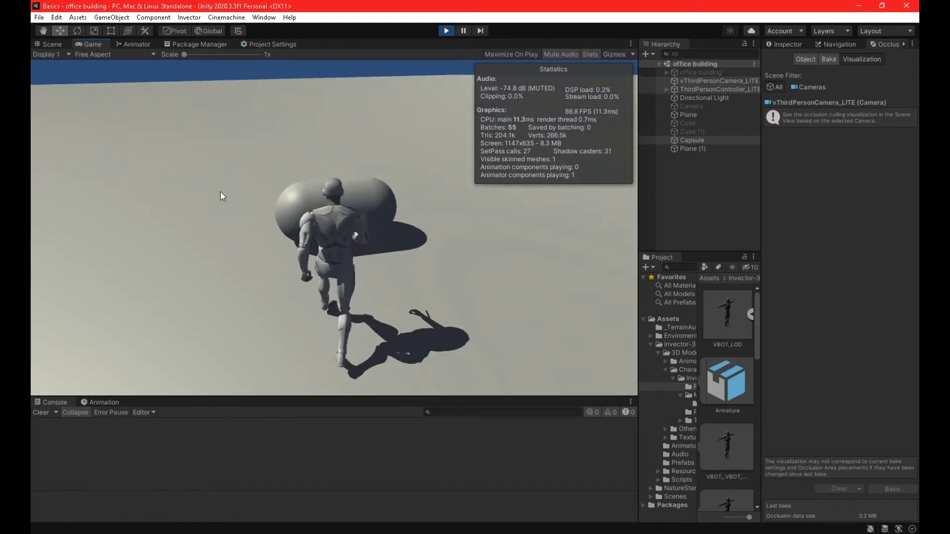
pyautogui.press('s')
pyautogui.press('w')
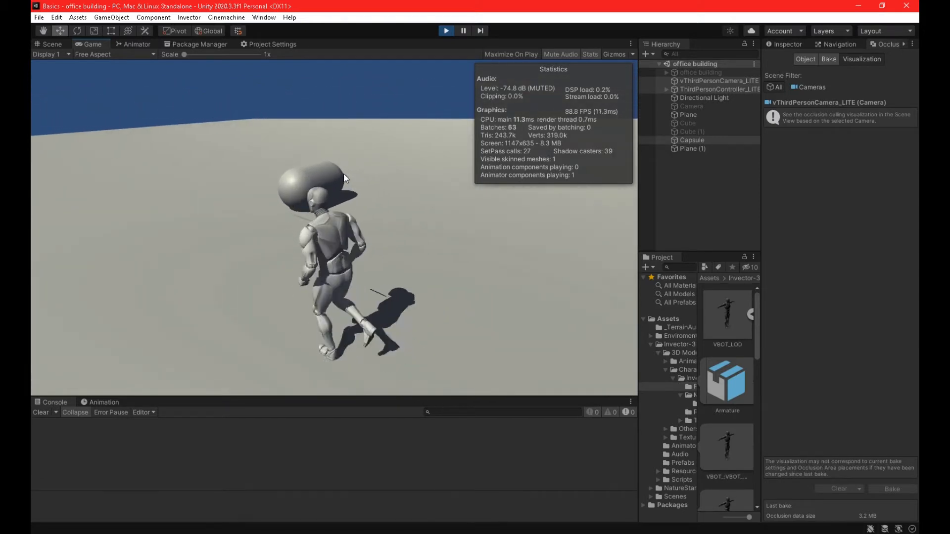
pyautogui.press('a')
pyautogui.press('w')
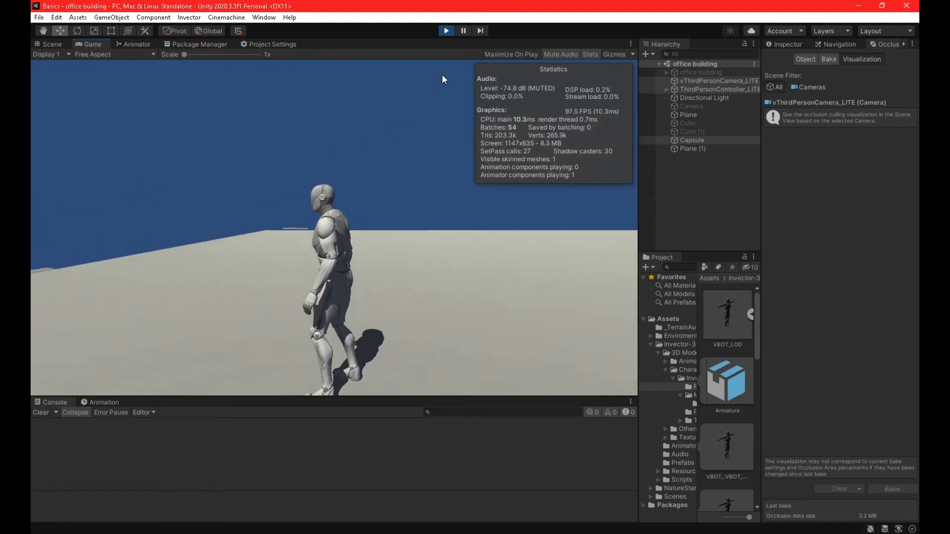
pyautogui.hotkey('ctrl', 'p')
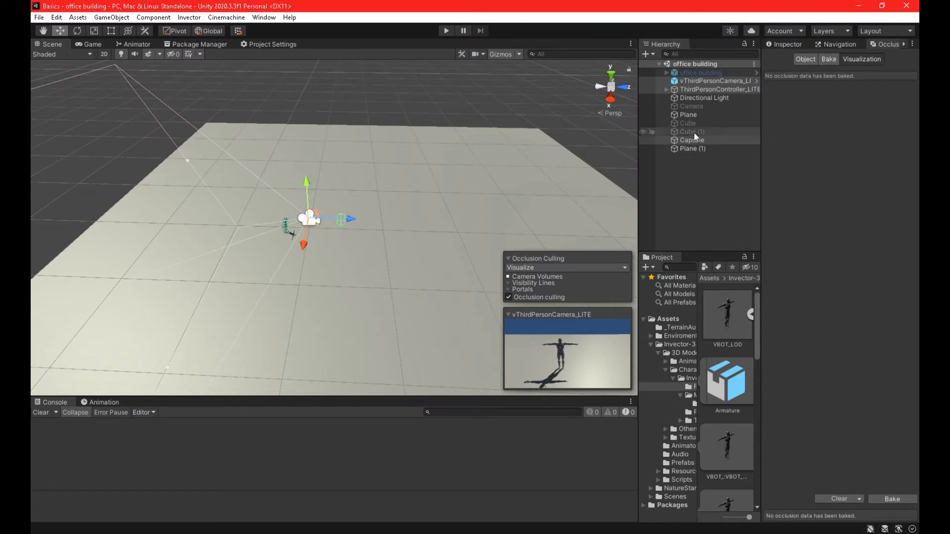
# - Set the Angular Drag of the Capsule's Rigidbody to 1
pyautogui.click(787, 45)
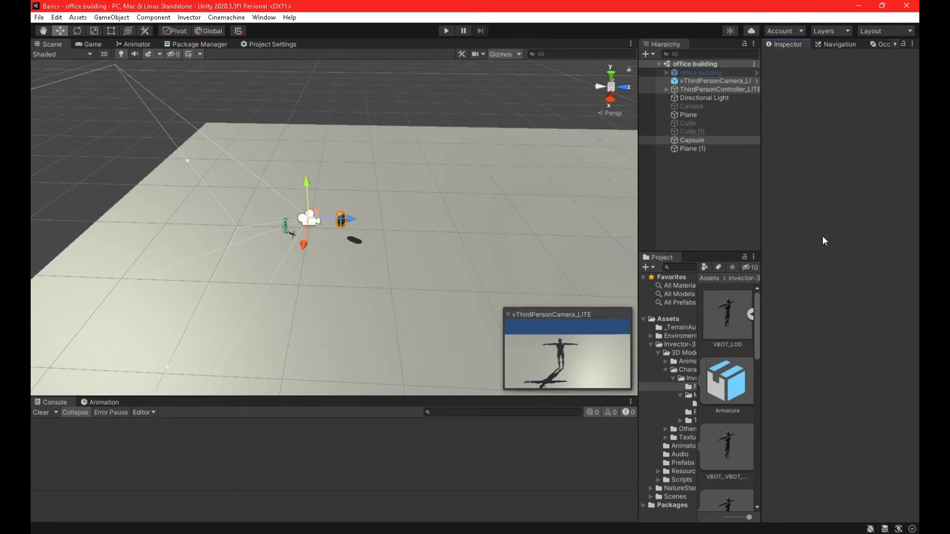
pyautogui.click(695, 141)
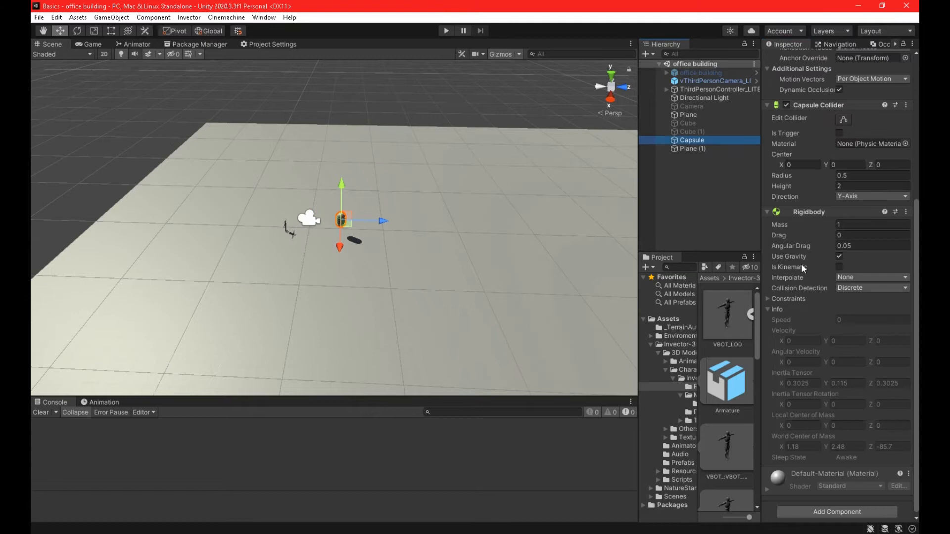
pyautogui.click(864, 244)
pyautogui.write('1')
# - Play the scene, push the capsule with the character to test the new angular drag, and stop playing
pyautogui.click(446, 31)
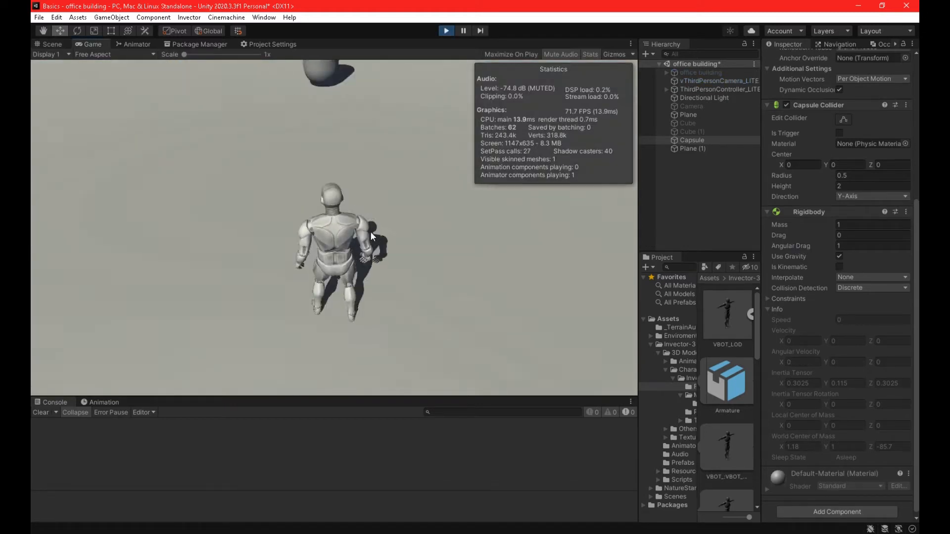
pyautogui.press('w')
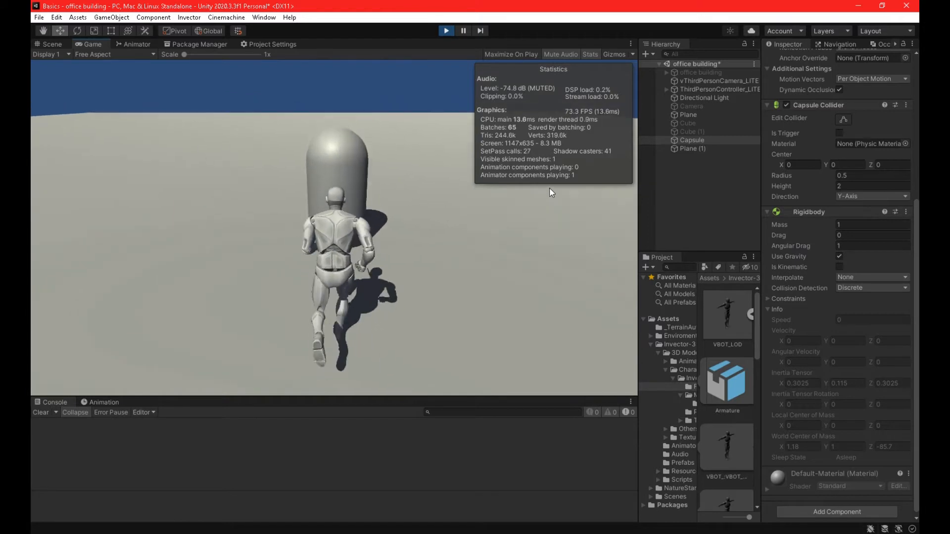
pyautogui.press('d')
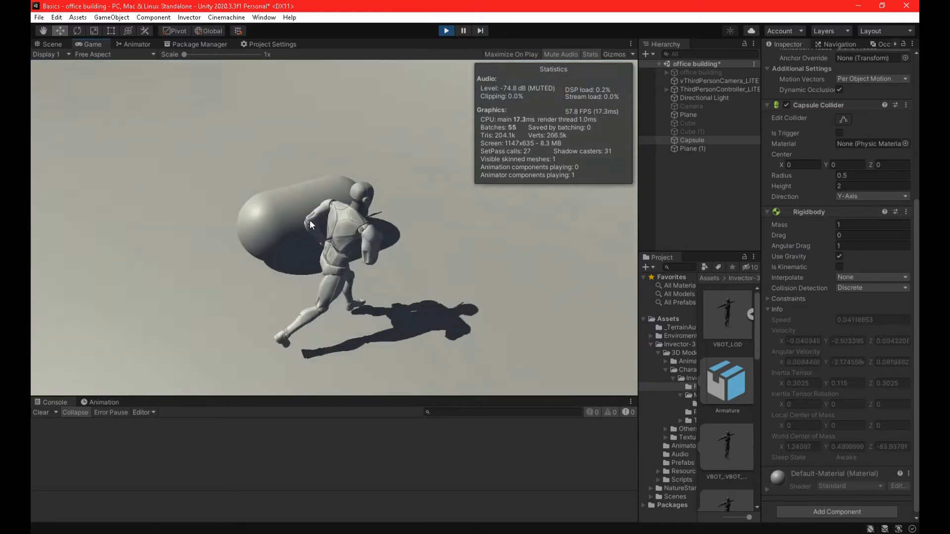
pyautogui.press('w')
pyautogui.press('a')
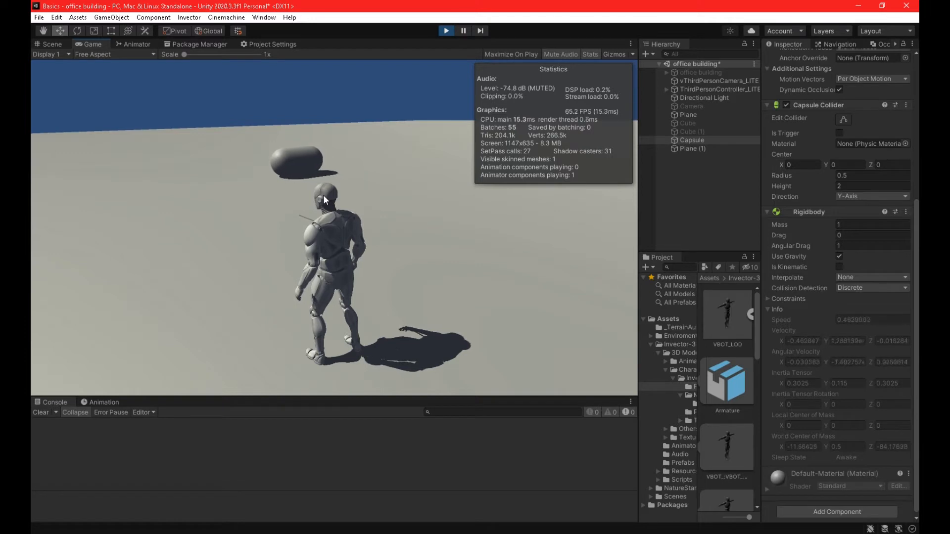
pyautogui.press('w')
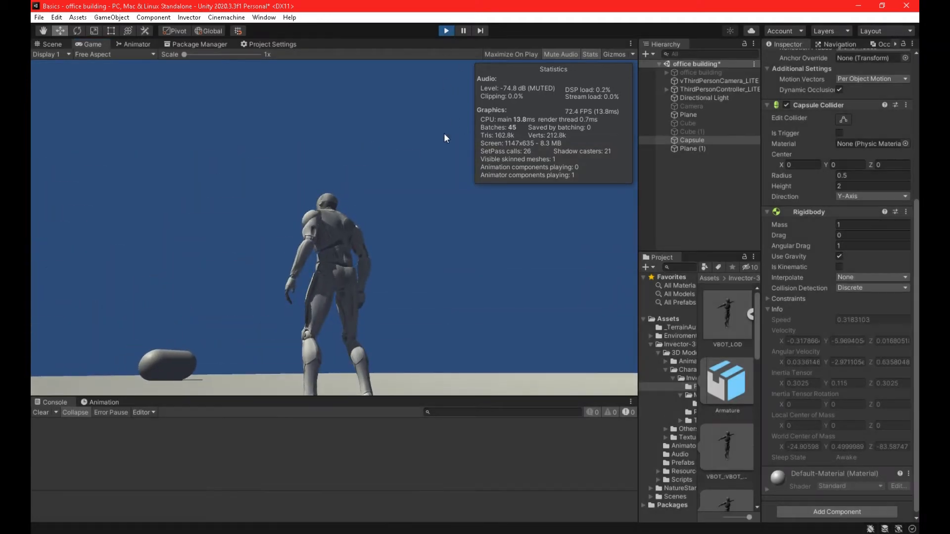
pyautogui.hotkey('ctrl', 'p')
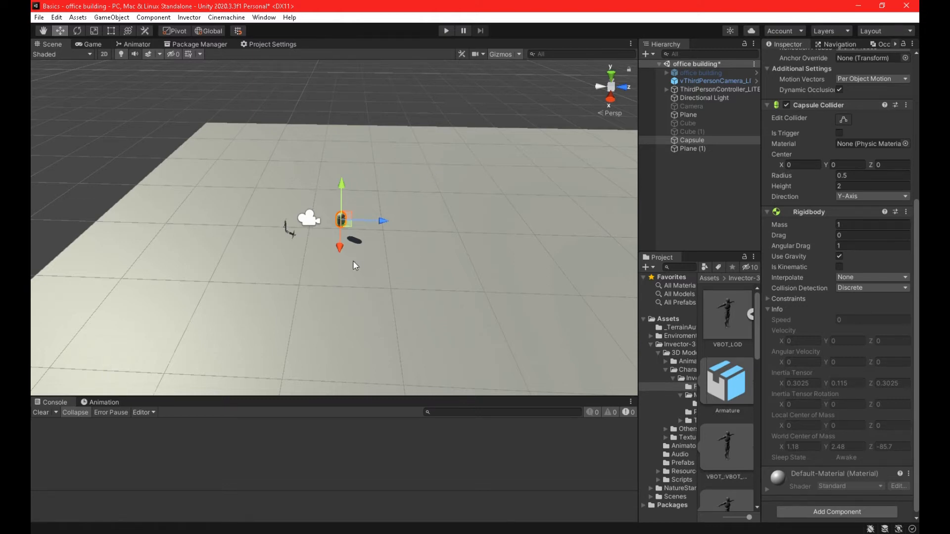
# - Set the Capsule's Angular Drag to 0.5, play the scene, push the capsule across the floor with the character, and stop playing
pyautogui.moveTo(335, 238); pyautogui.dragTo(346, 199, button='right')
pyautogui.press('w')
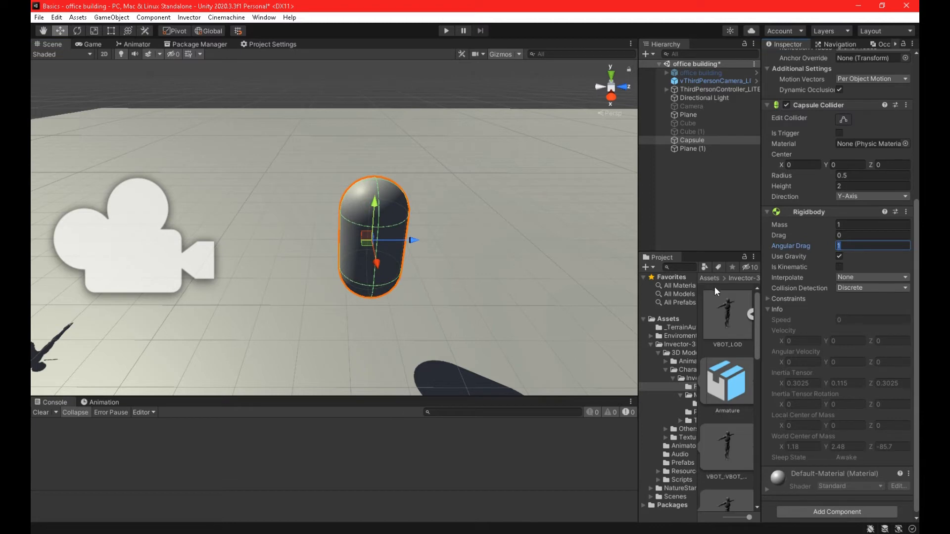
pyautogui.click(446, 30)
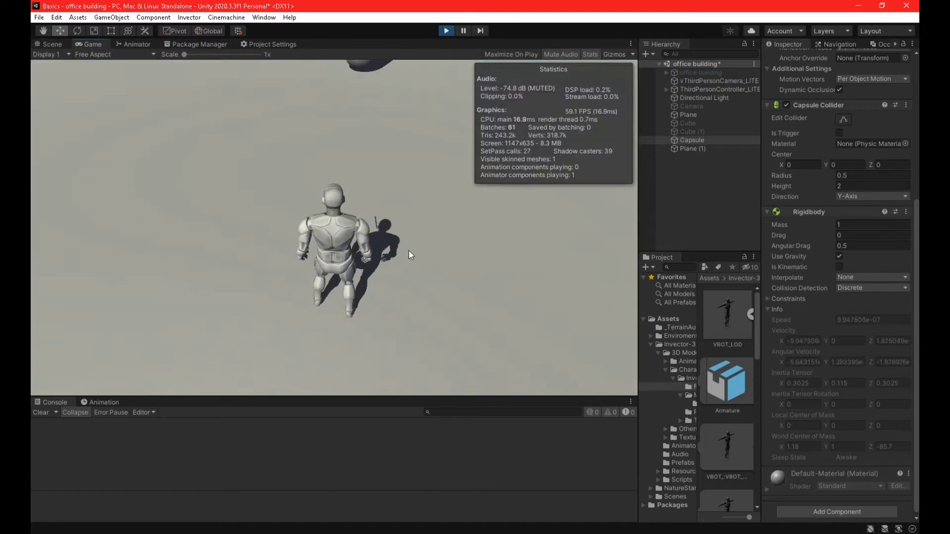
pyautogui.press('w')
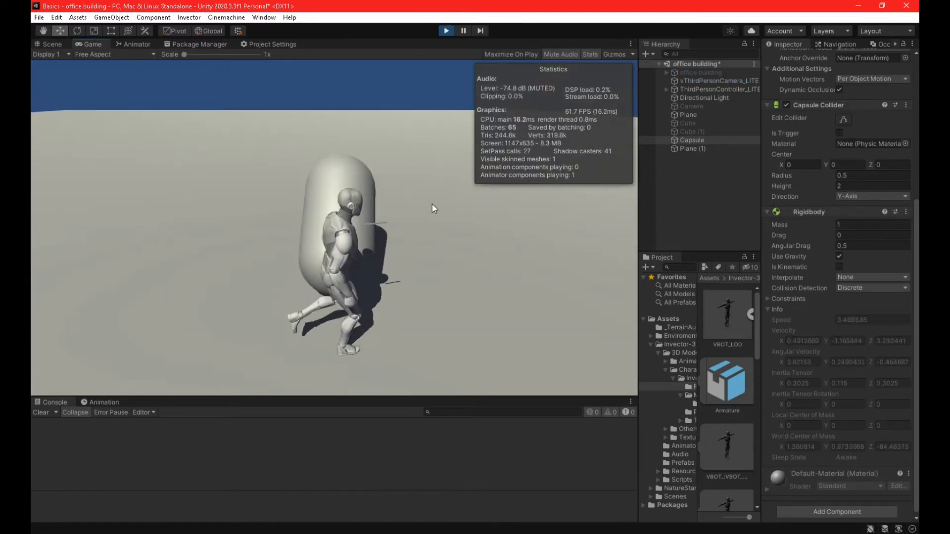
pyautogui.press('w')
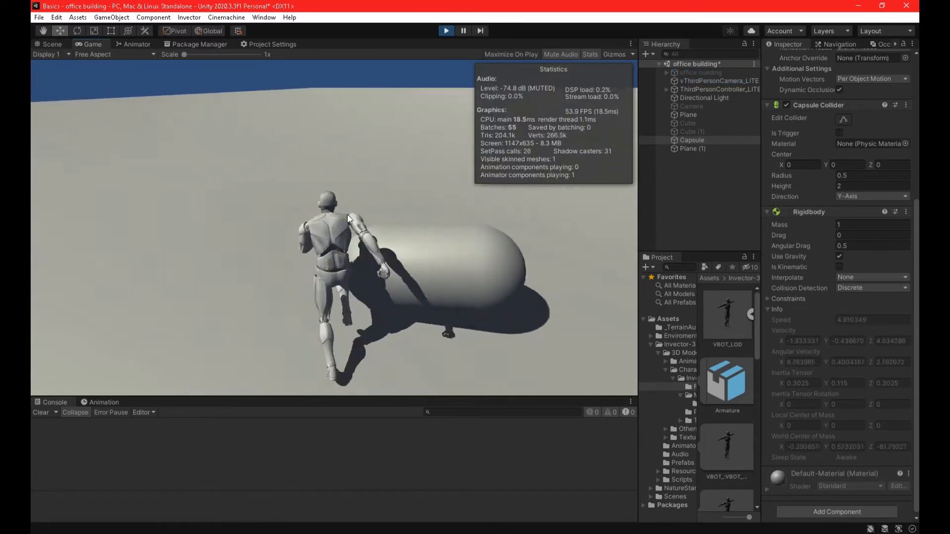
pyautogui.press('a')
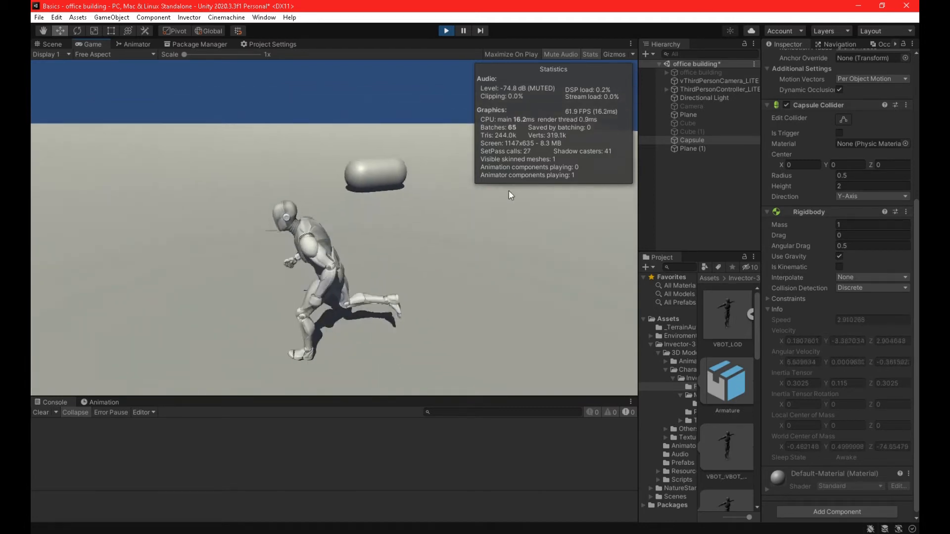
pyautogui.press('w')
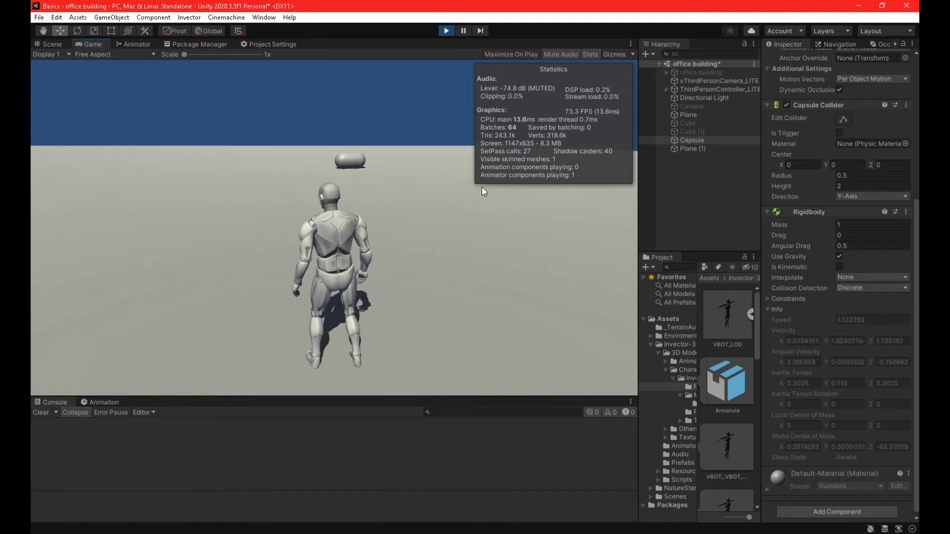
pyautogui.press('w')
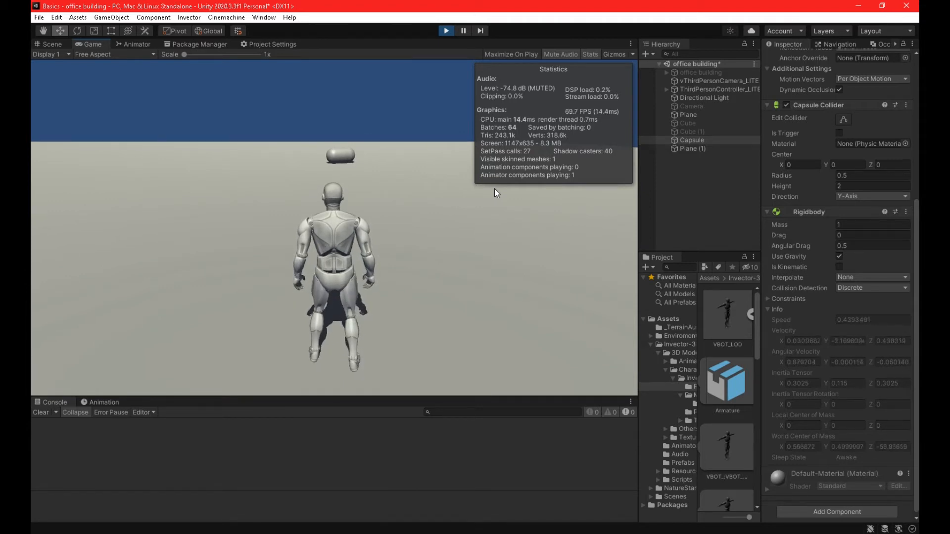
pyautogui.press('w')
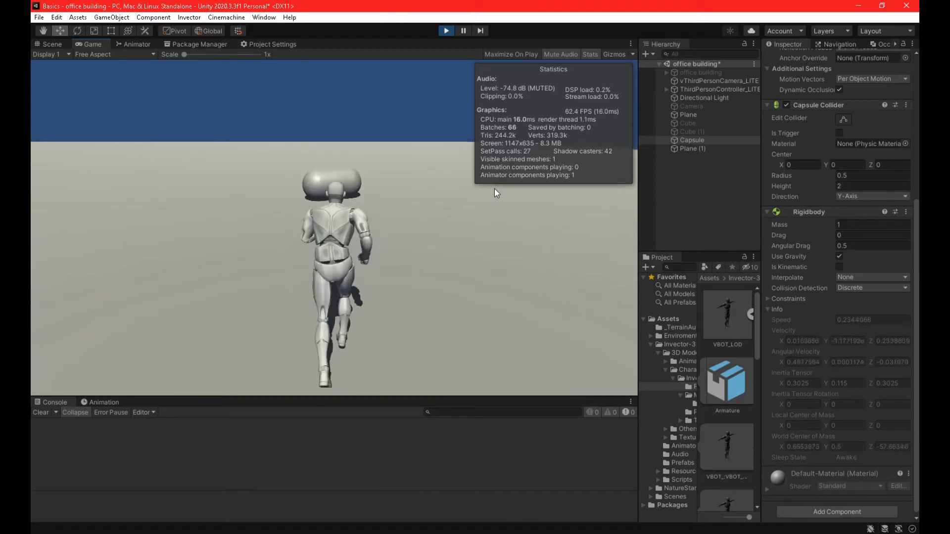
pyautogui.hotkey('ctrl', 'p')
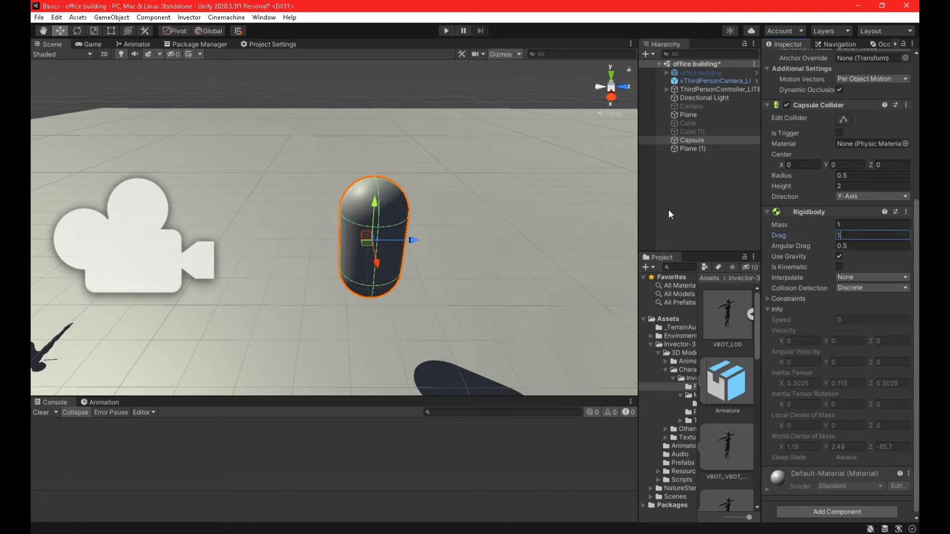
# - Play the scene with the Rigidbody's Drag at 1, push the capsule with the character several times, and stop playing
pyautogui.click(448, 31)
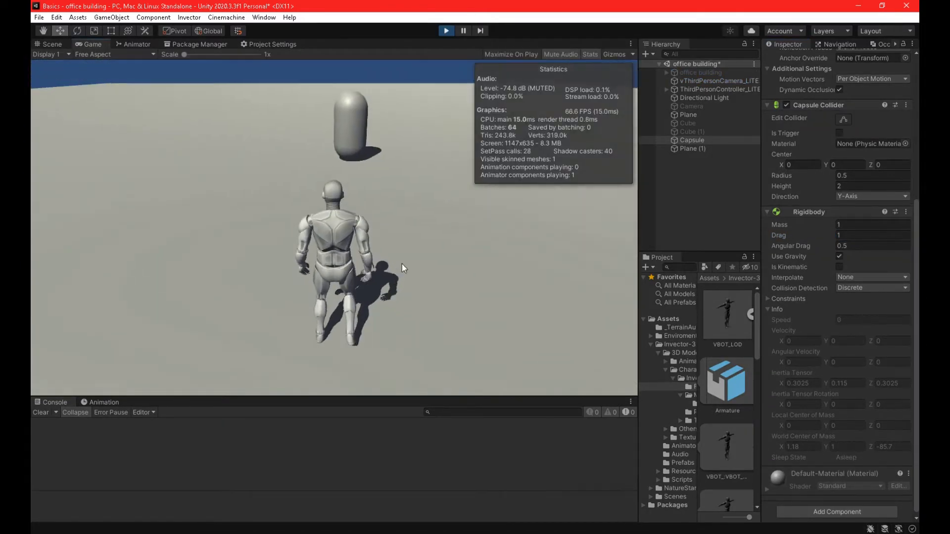
pyautogui.press('w')
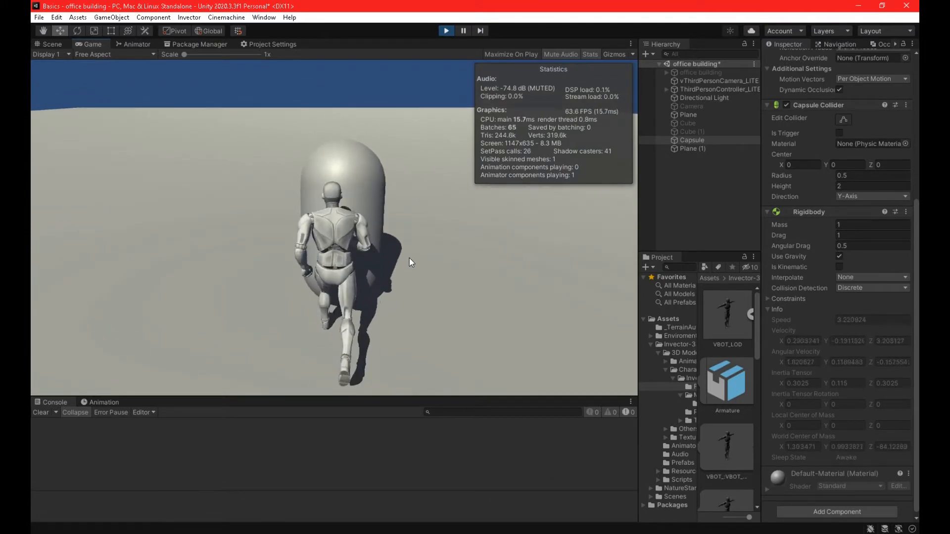
pyautogui.press('d')
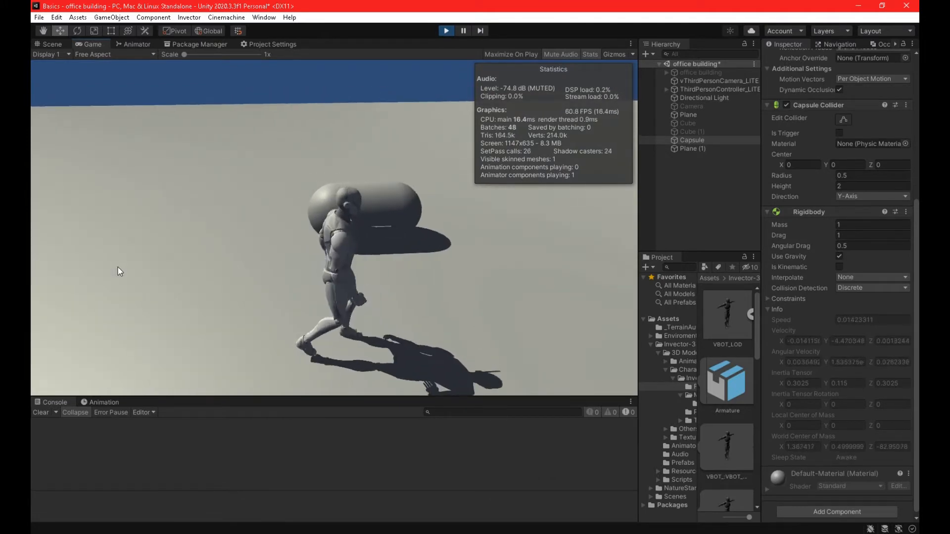
pyautogui.press('s')
pyautogui.press('w')
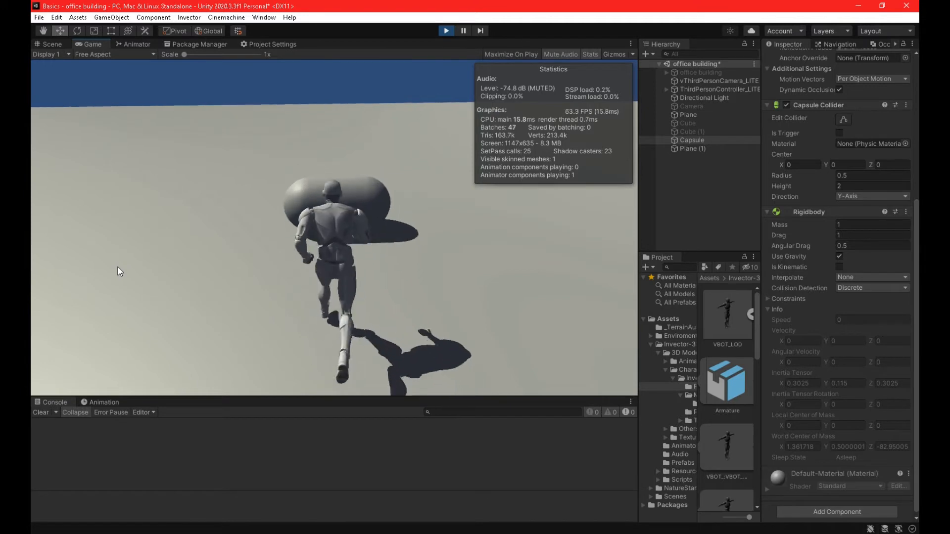
pyautogui.press('s')
pyautogui.press('w')
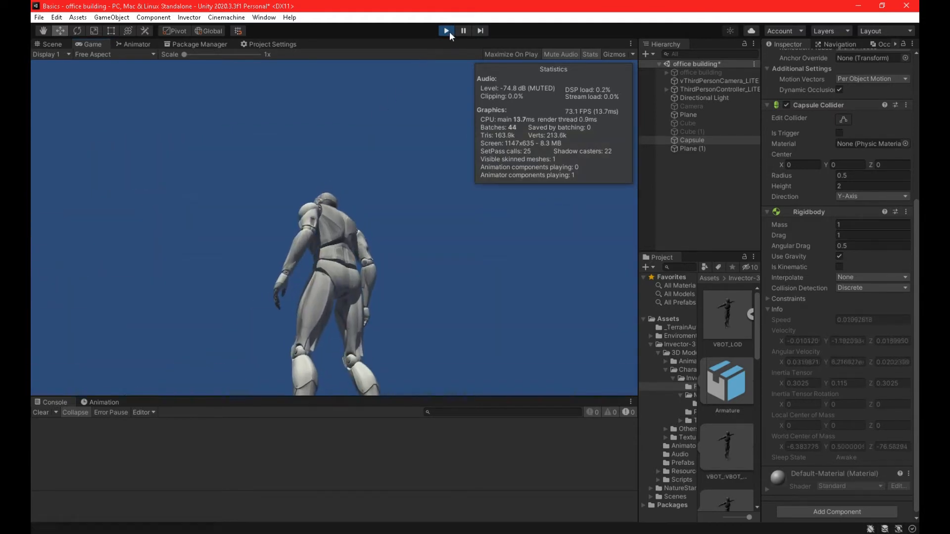
pyautogui.click(446, 31)
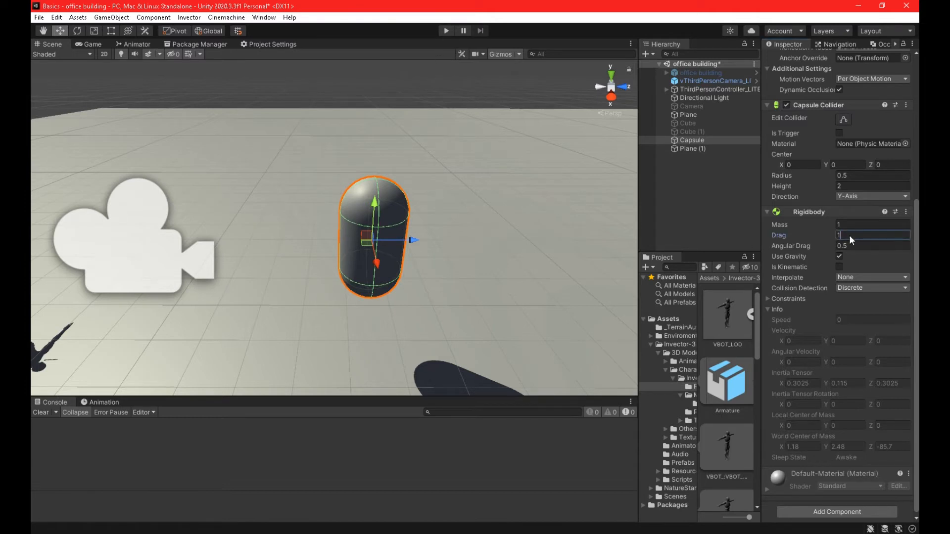
# - Reset the Rigidbody's Drag to 0, play the scene to compare the capsule's motion when pushed, and stop playing
pyautogui.write('0')
pyautogui.click(445, 31)
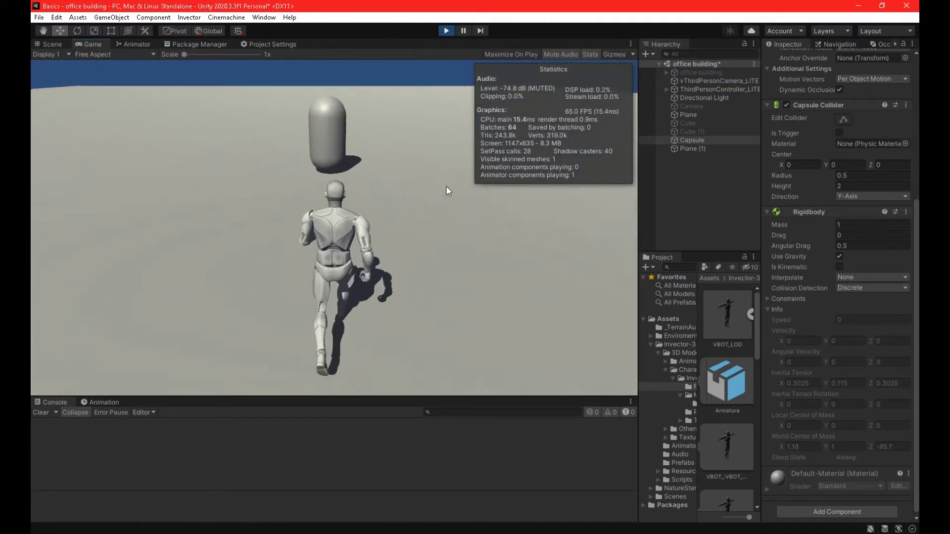
pyautogui.press('d')
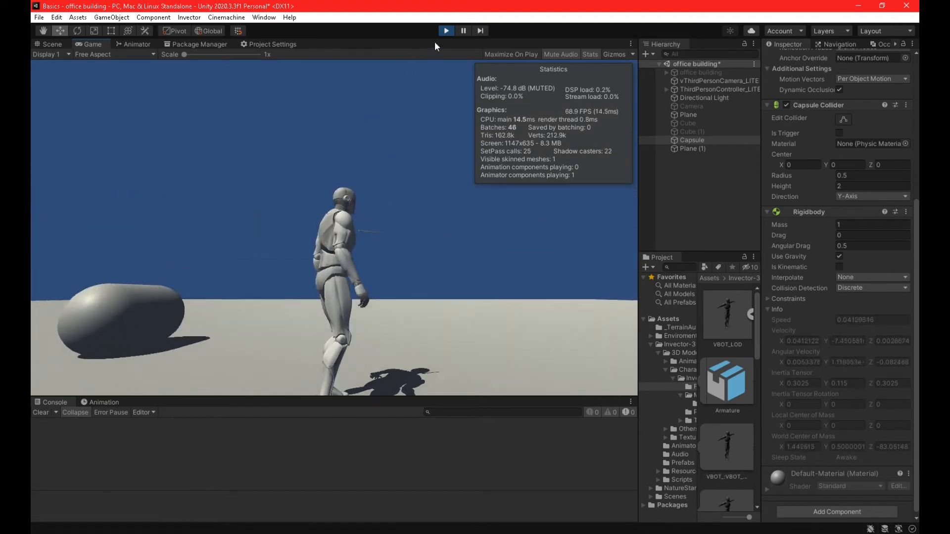
pyautogui.click(445, 30)
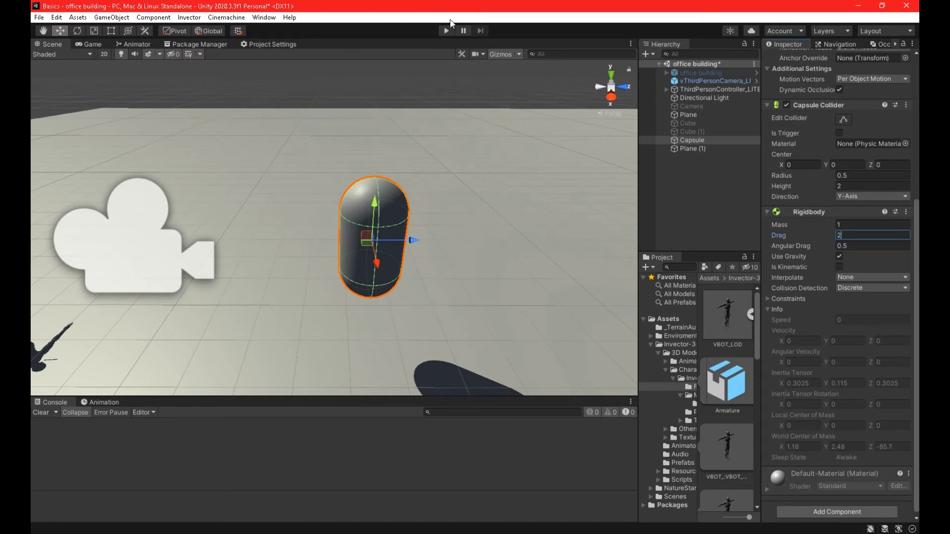
# - Play the scene with Drag at 2, push the capsule with the character from different sides, and stop playing
pyautogui.click(446, 31)
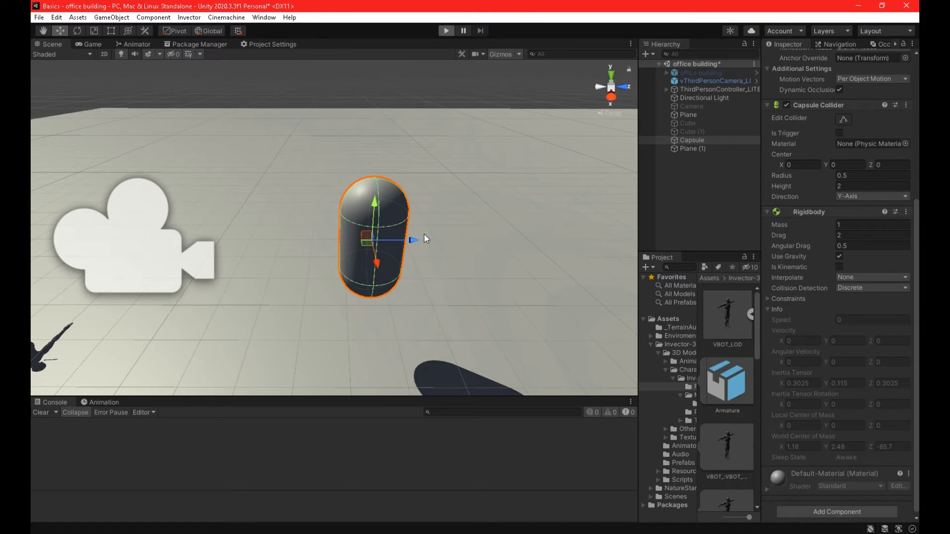
pyautogui.press('w')
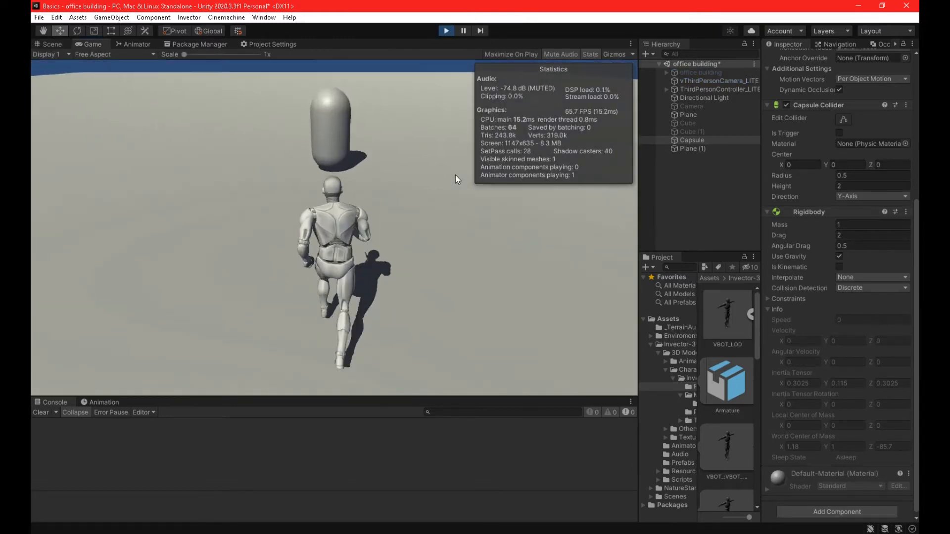
pyautogui.press('d')
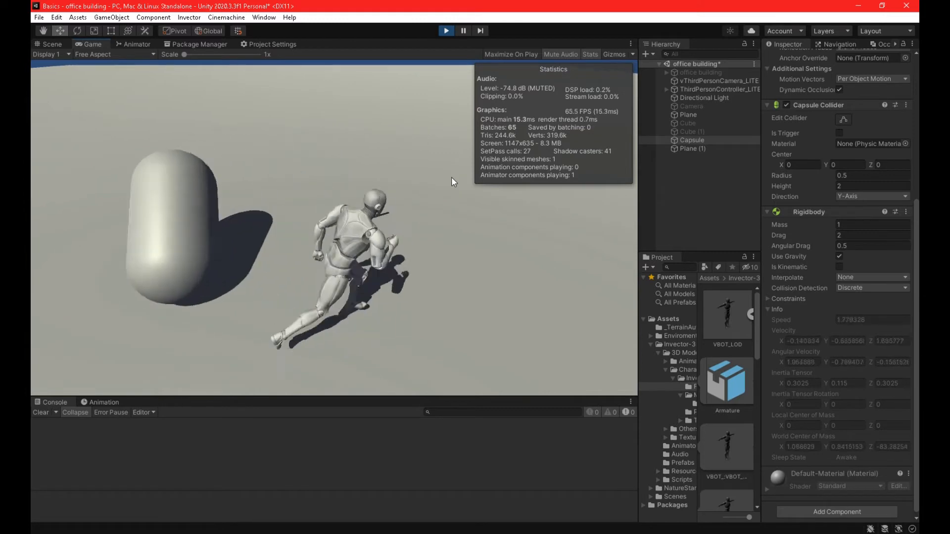
pyautogui.press('w')
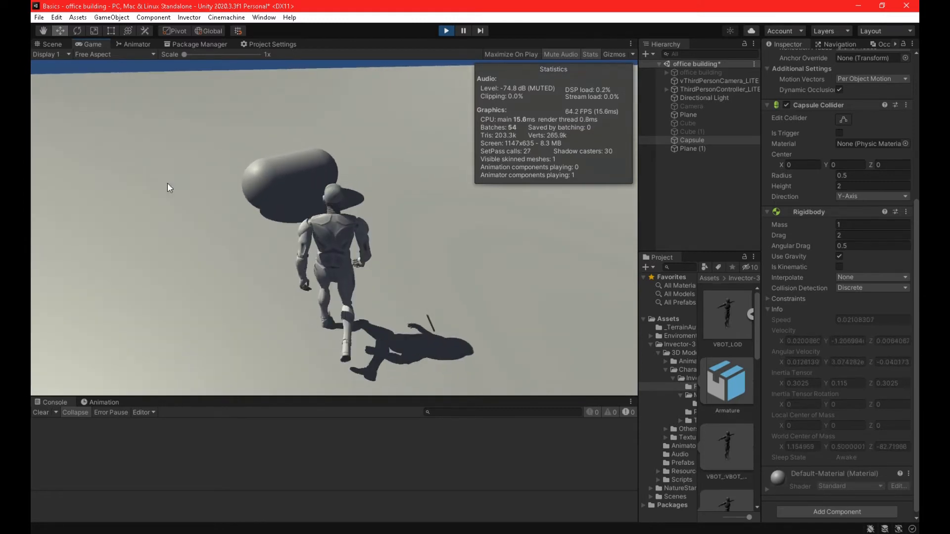
pyautogui.press('w')
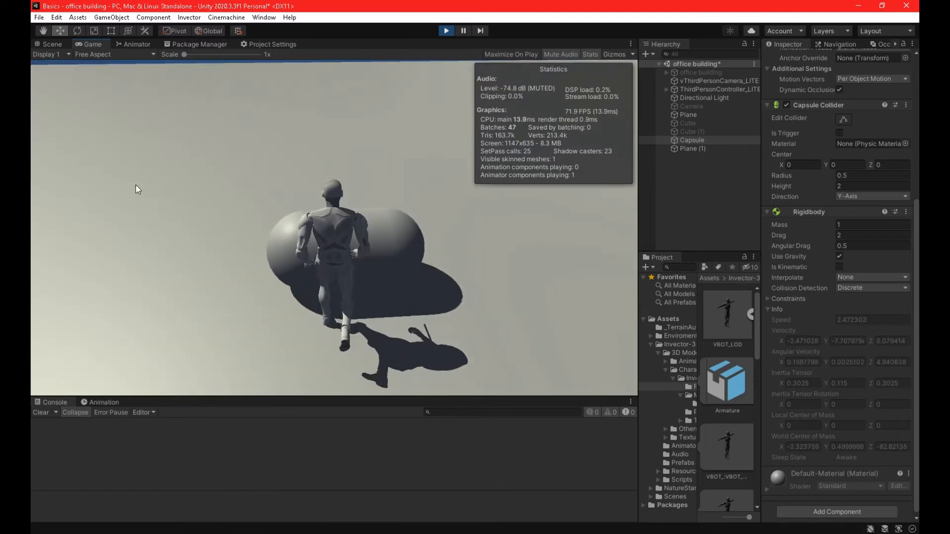
pyautogui.press('s')
pyautogui.press('w')
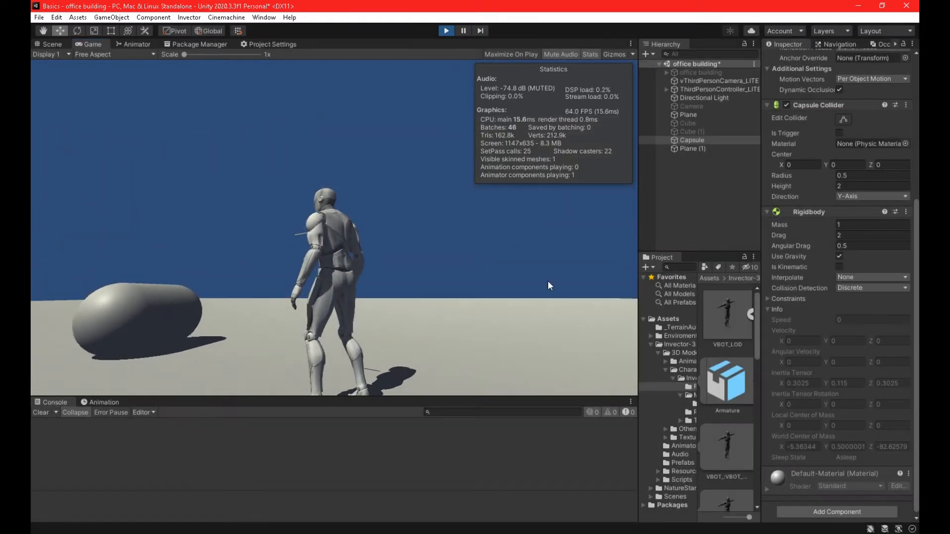
pyautogui.hotkey('ctrl', 'p')
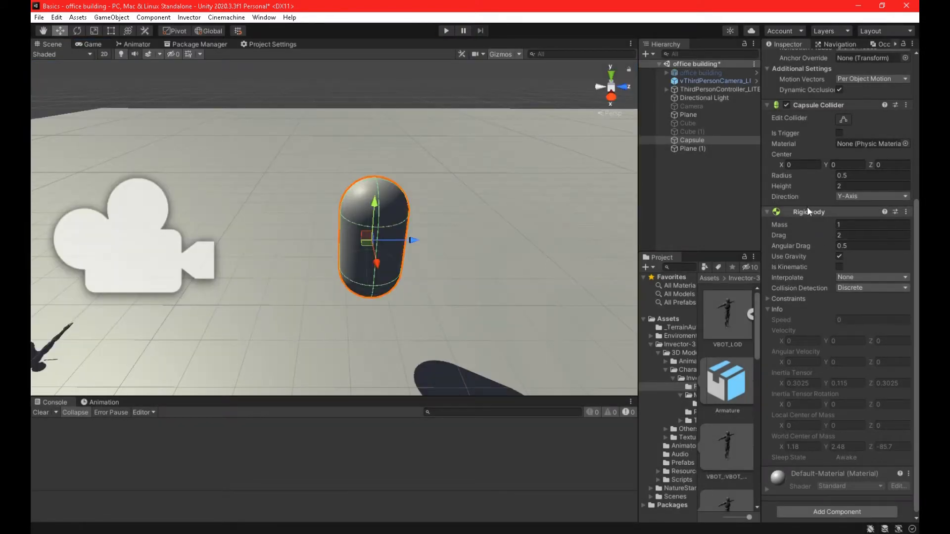
# - Set the Capsule's Rigidbody Drag back to 0 and enable Is Kinematic
pyautogui.click(848, 236)
pyautogui.write('0')
pyautogui.click(840, 267)
# - Play the scene and run the character repeatedly into the kinematic capsule to test whether it can be moved
pyautogui.click(445, 31)
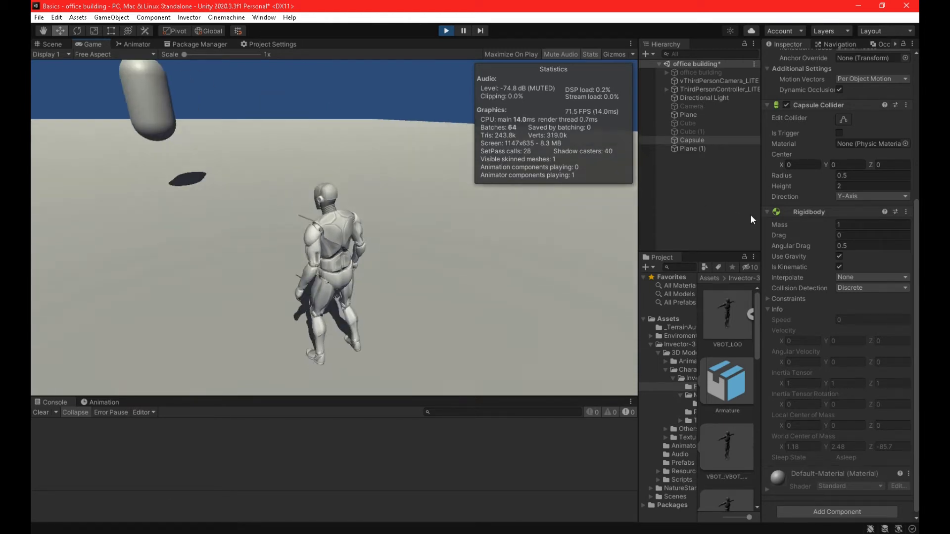
pyautogui.press('w')
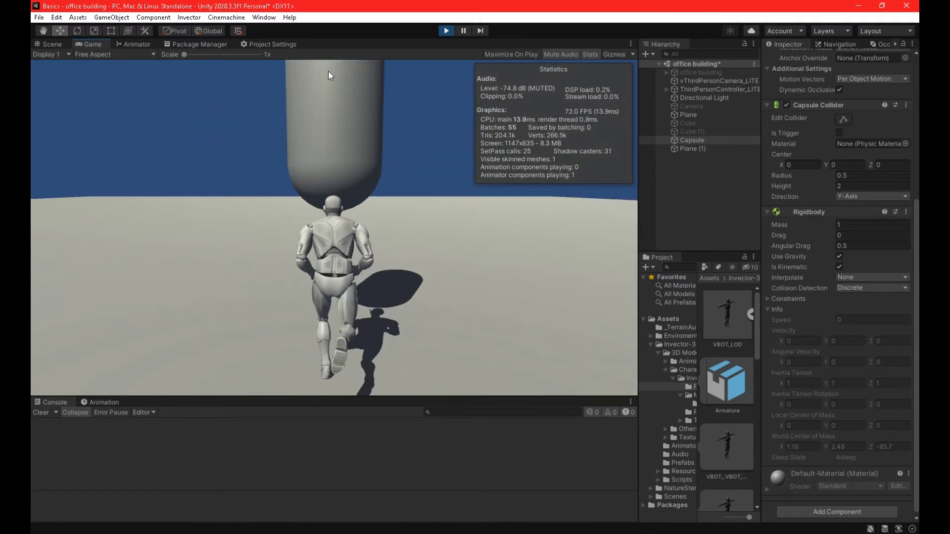
pyautogui.press('s')
pyautogui.press('w')
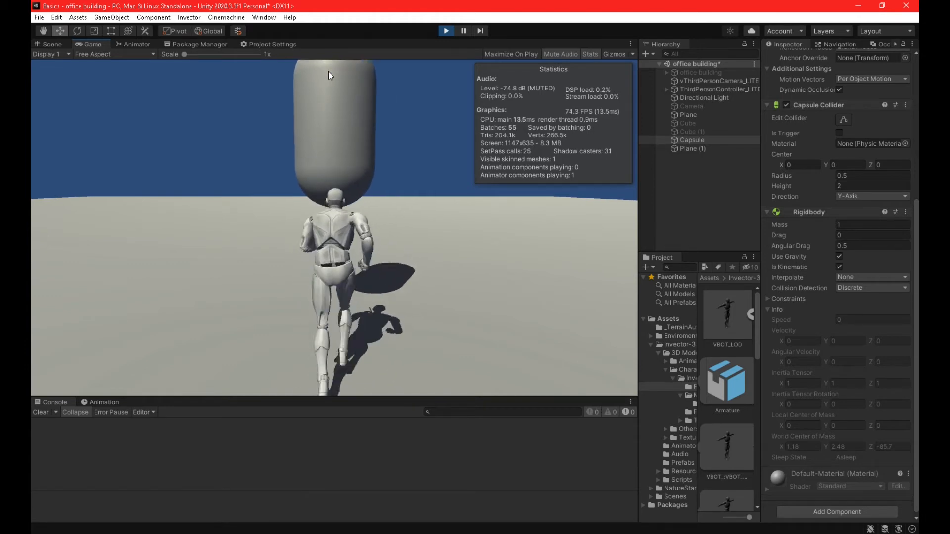
pyautogui.press('d')
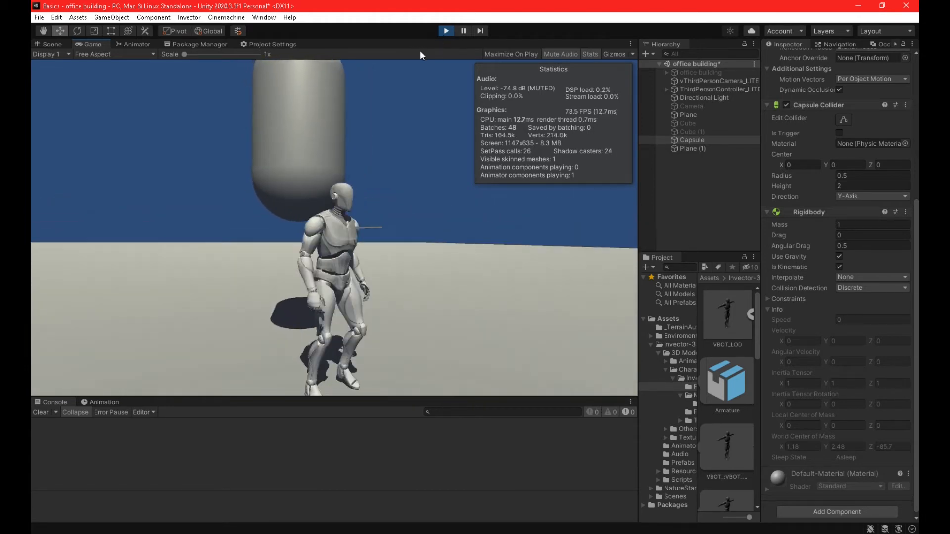
pyautogui.press('s')
pyautogui.press('w')
# - Disable Use Gravity on the capsule's Rigidbody while the scene is playing and run the character at the capsule again
pyautogui.click(849, 237)
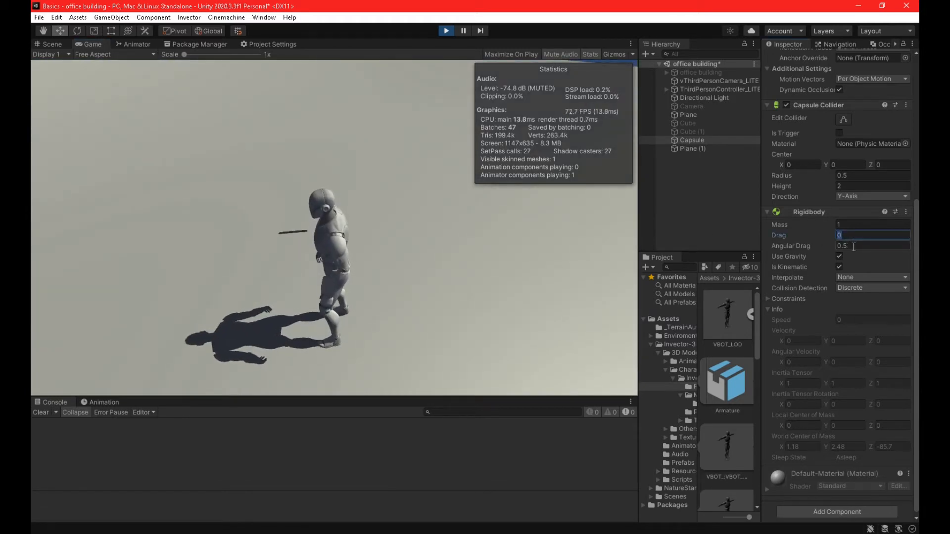
pyautogui.click(839, 256)
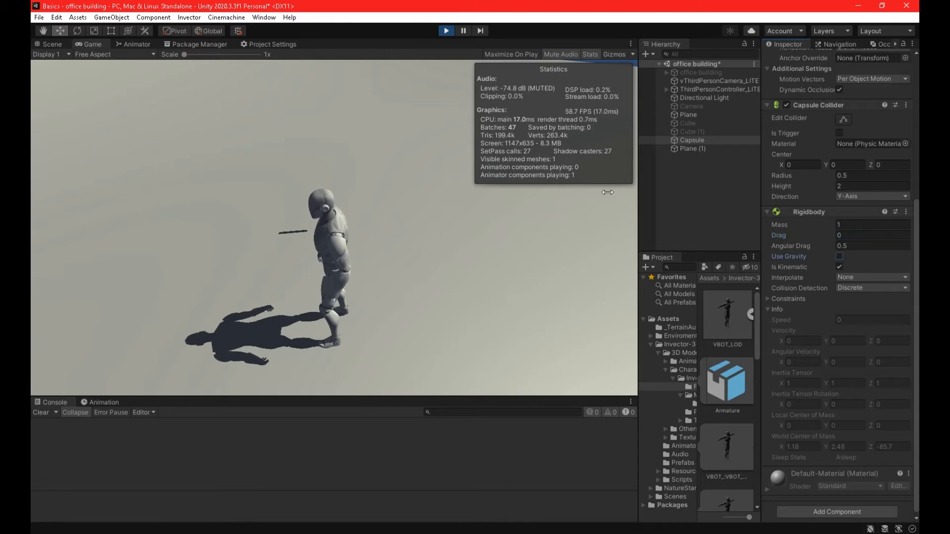
pyautogui.press('w')
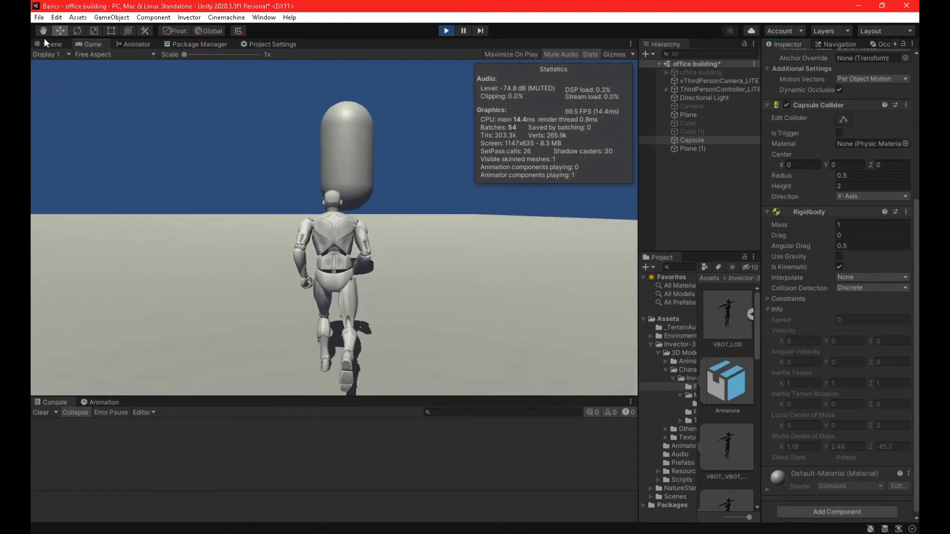
pyautogui.press('s')
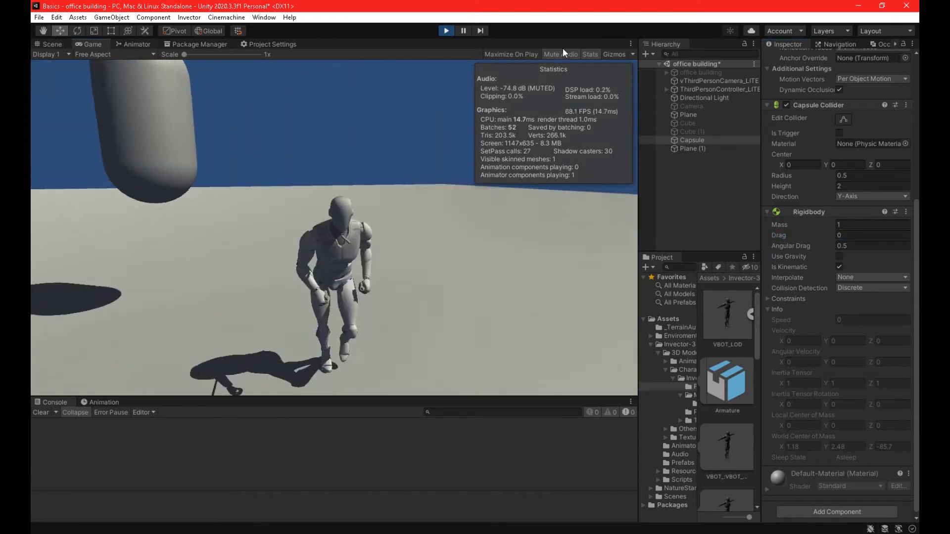
# - Set the capsule's Drag to 1 and Angular Drag to 0 in the running scene, and return control to the game
pyautogui.click(863, 235)
pyautogui.write('1')
pyautogui.click(863, 244)
pyautogui.write('0')
pyautogui.click(848, 236)
pyautogui.click(571, 246)
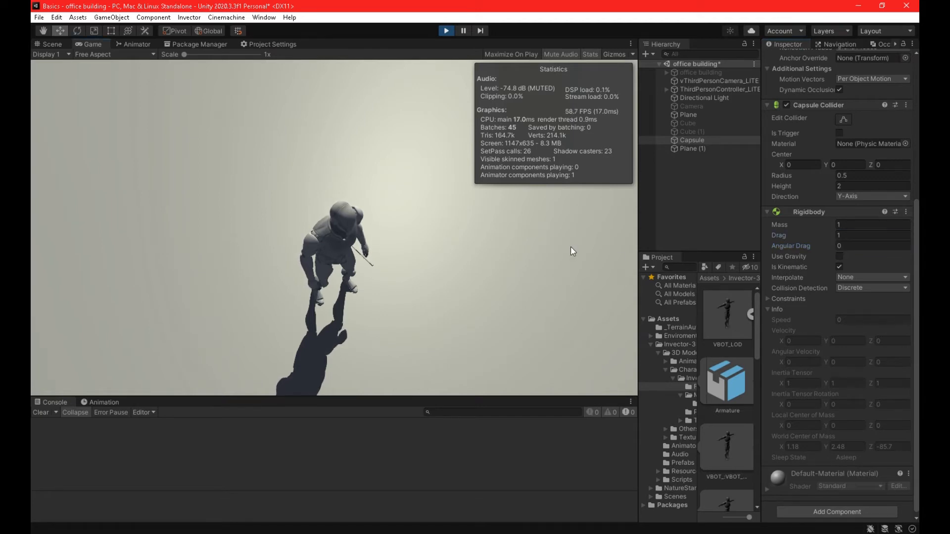
# - Run the character back and forth against the kinematic capsule to test the changed drag values
pyautogui.press('w')
pyautogui.press('s')
pyautogui.press('w')
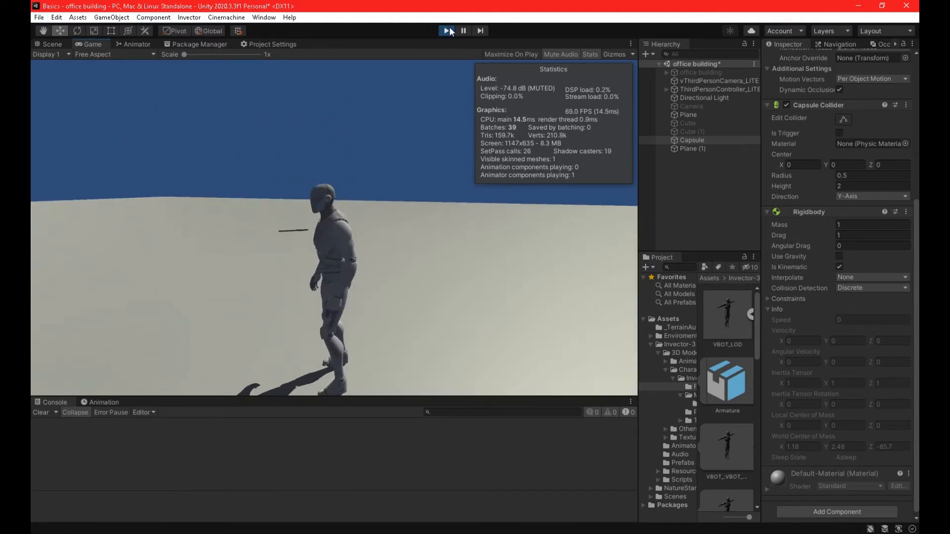
# - Stop the scene, make the capsule's Rigidbody kinematic without gravity, and set its Angular Drag to 0
pyautogui.click(447, 31)
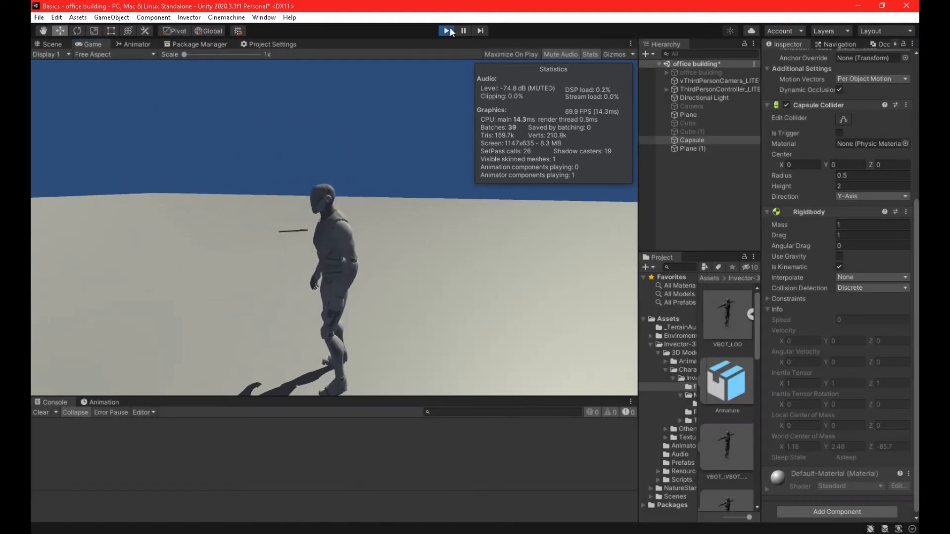
pyautogui.click(839, 266)
pyautogui.click(840, 256)
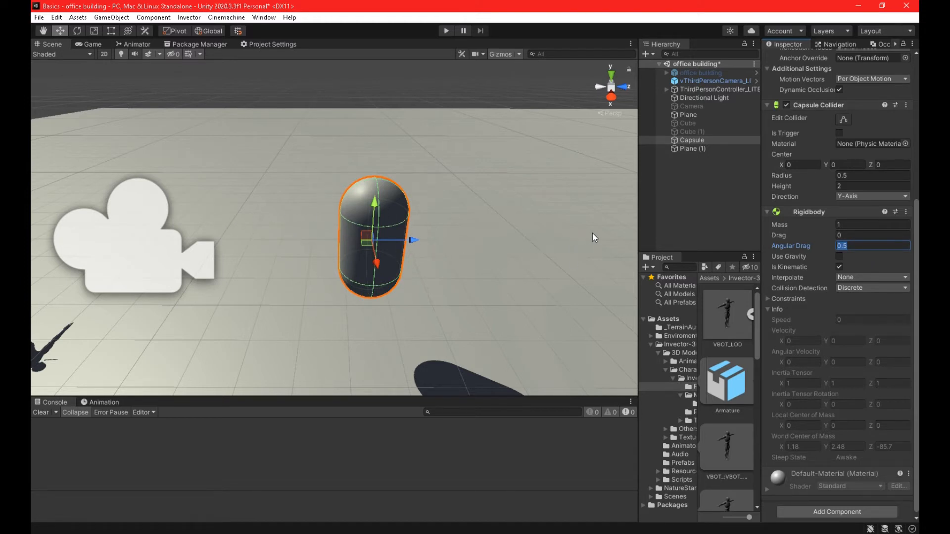
pyautogui.press('s')
pyautogui.moveTo(354, 213); pyautogui.dragTo(428, 197, button='right')
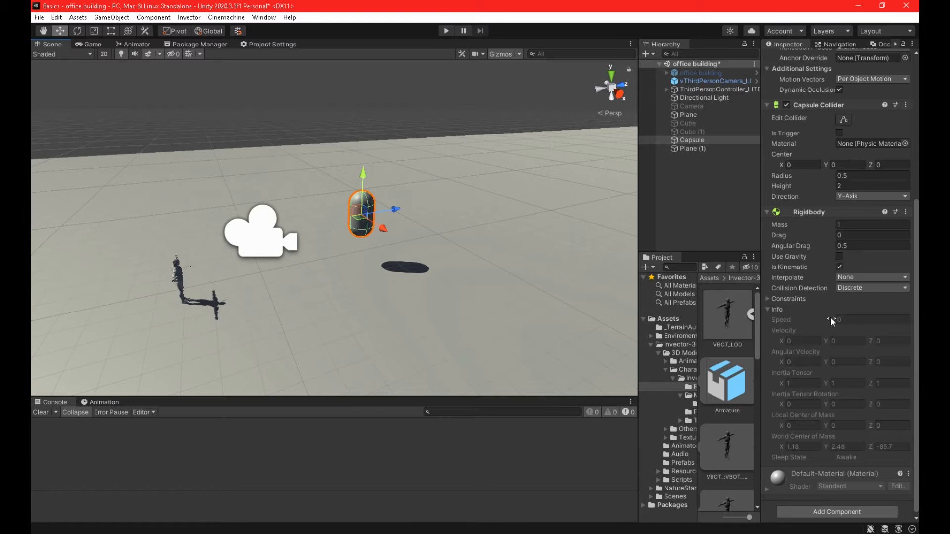
pyautogui.click(847, 246)
pyautogui.write('0')
# - Play the scene, run the character repeatedly towards and away from the kinematic capsule, and stop playback
pyautogui.click(446, 31)
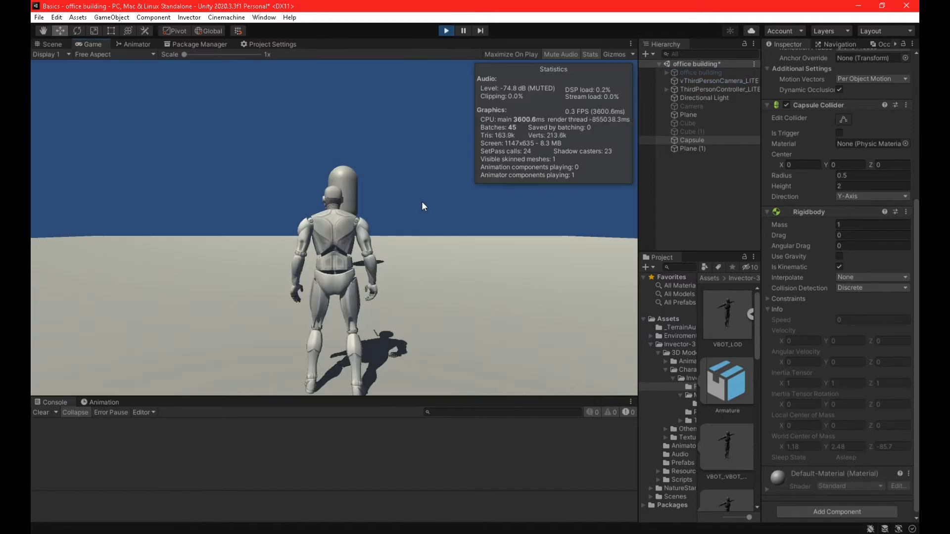
pyautogui.press('w')
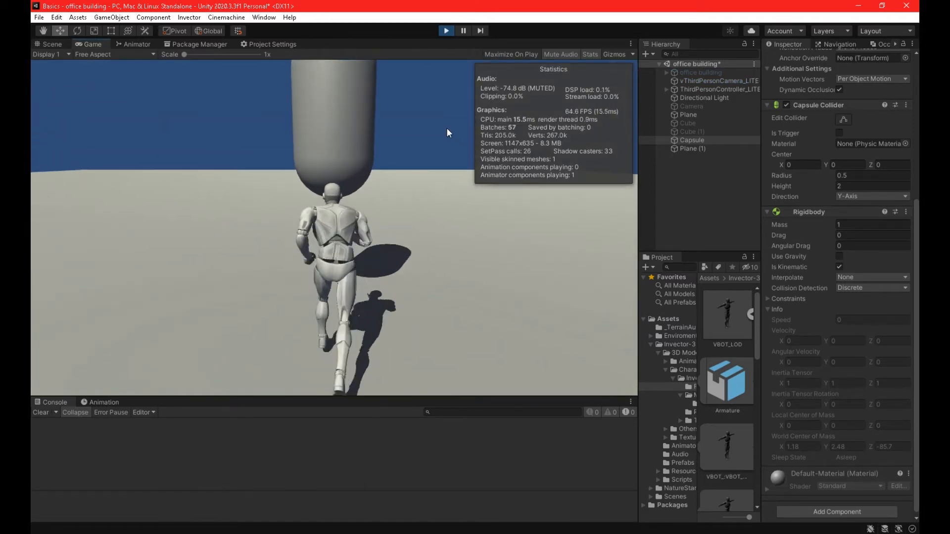
pyautogui.press('s')
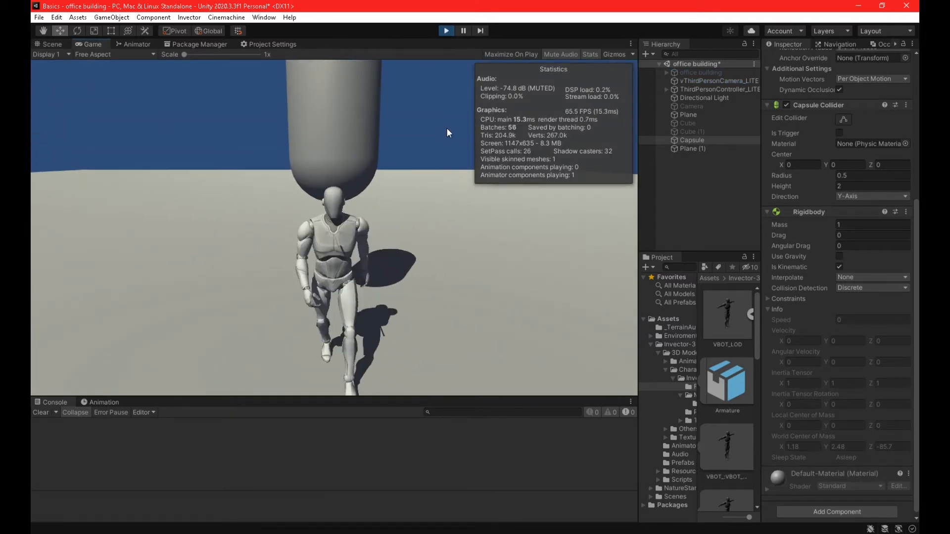
pyautogui.press('w')
pyautogui.press('s')
pyautogui.press('w')
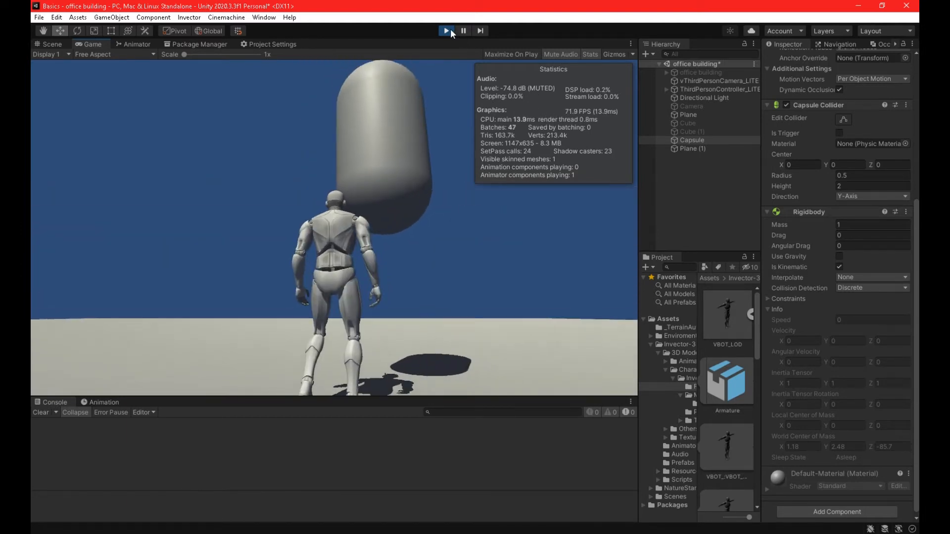
pyautogui.click(451, 30)
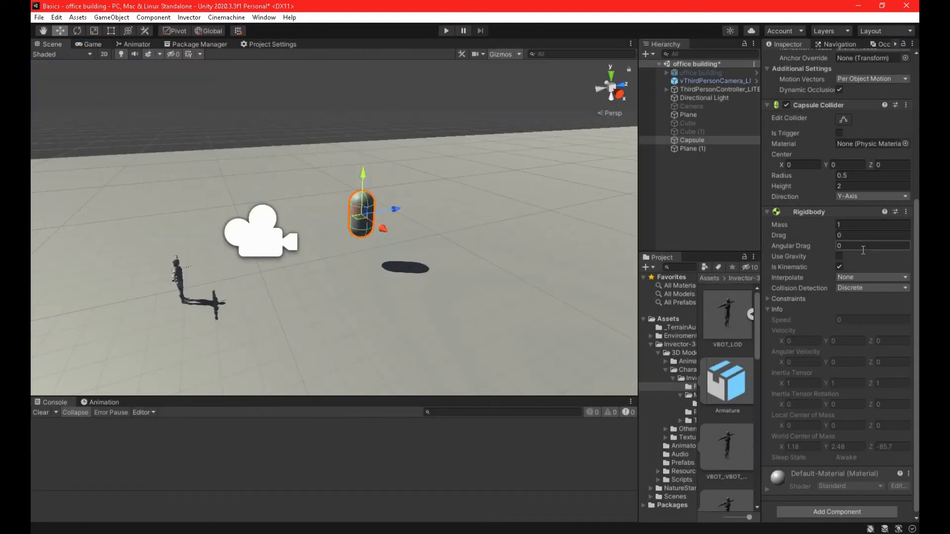
# - Set both Drag and Angular Drag to 2 on the capsule's Rigidbody
pyautogui.write('2')
pyautogui.press('Tab')
pyautogui.write('2')
# - Play the scene to test the higher drag values by running the character at the capsule, and stop playback
pyautogui.click(445, 31)
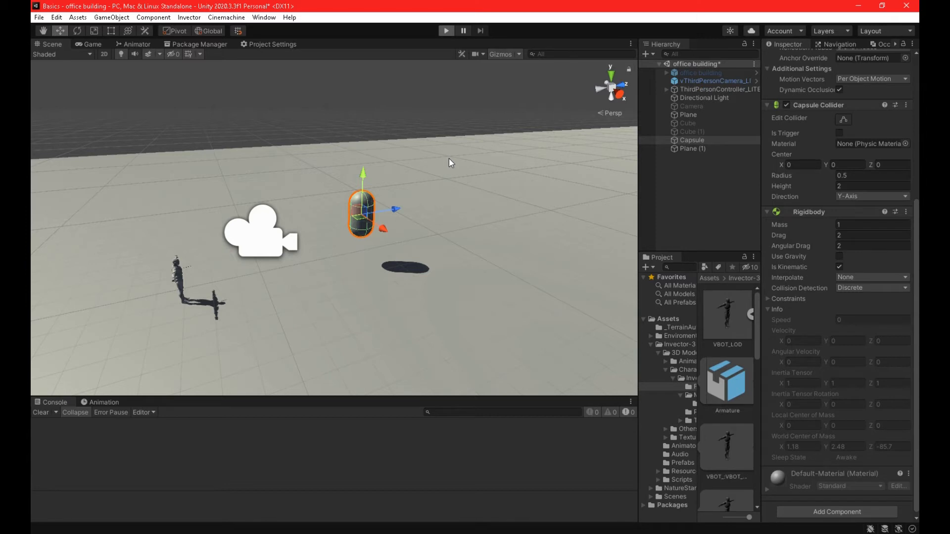
pyautogui.press('w')
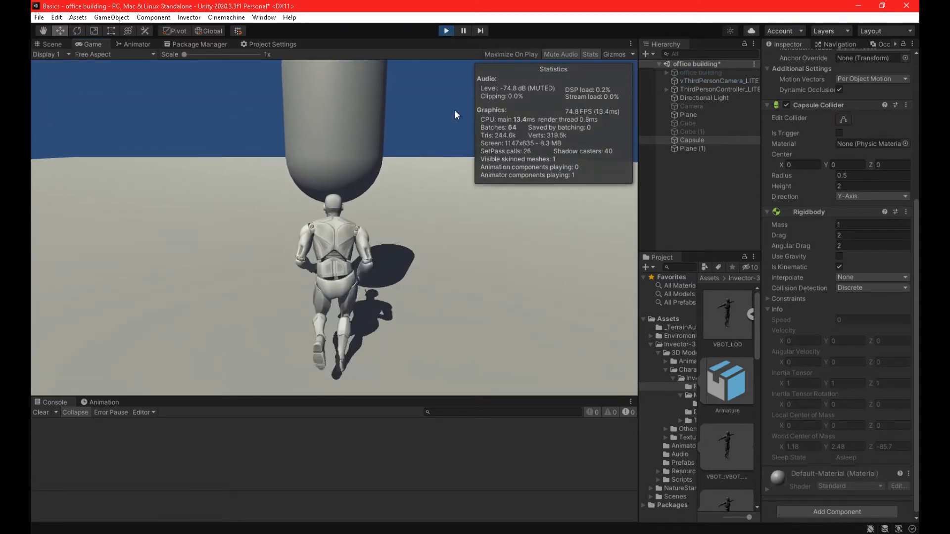
pyautogui.press('s')
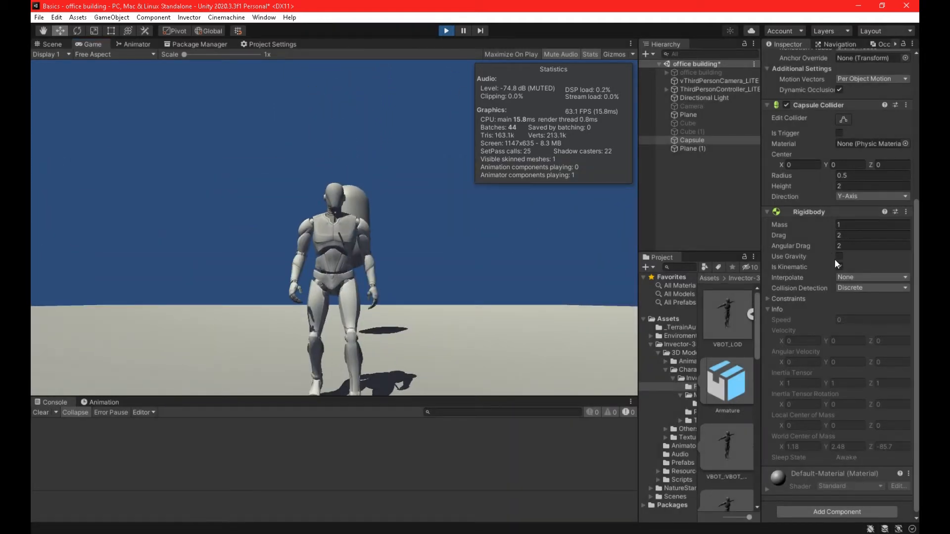
pyautogui.hotkey('ctrl', 'p')
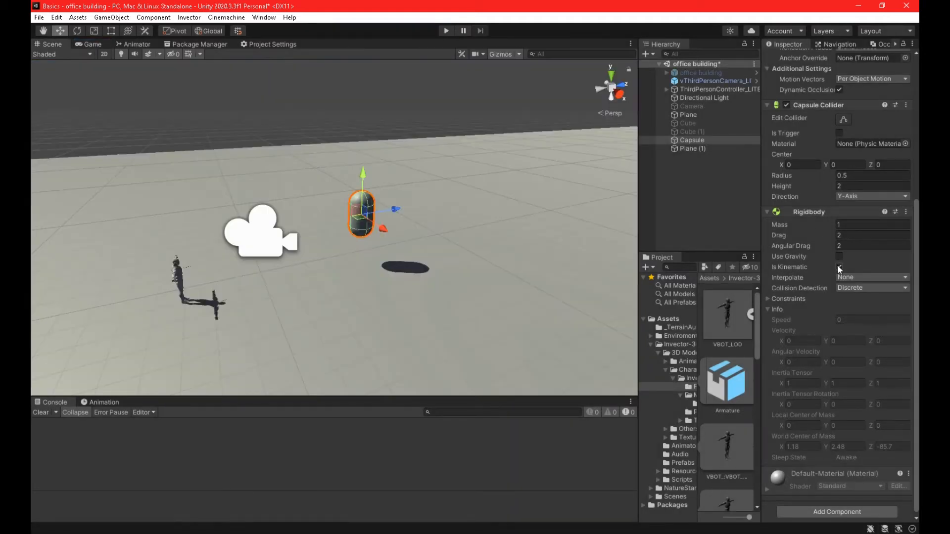
# - Disable Is Kinematic and enable Use Gravity on the capsule's Rigidbody
pyautogui.click(871, 250)
pyautogui.scroll(5, 871, 250)
pyautogui.scroll(-5, 870, 250)
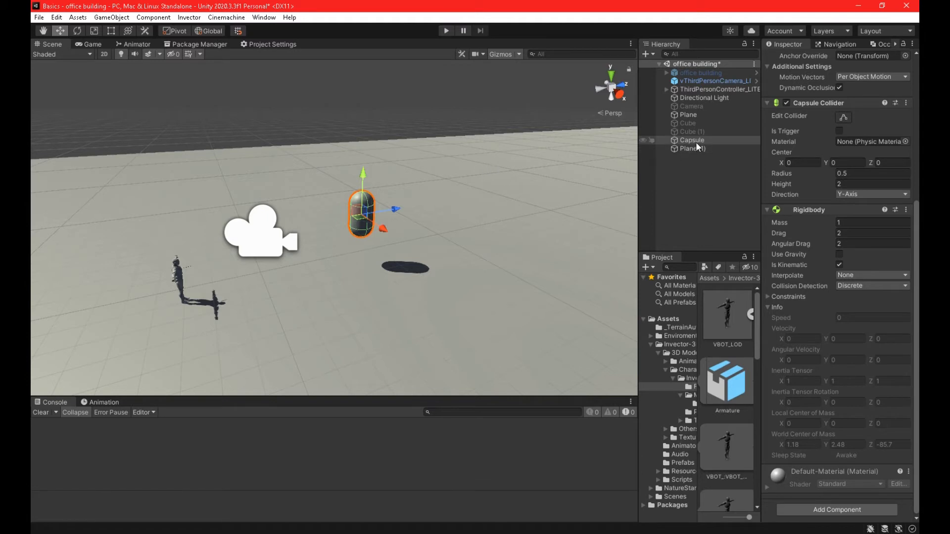
pyautogui.click(840, 265)
pyautogui.click(839, 254)
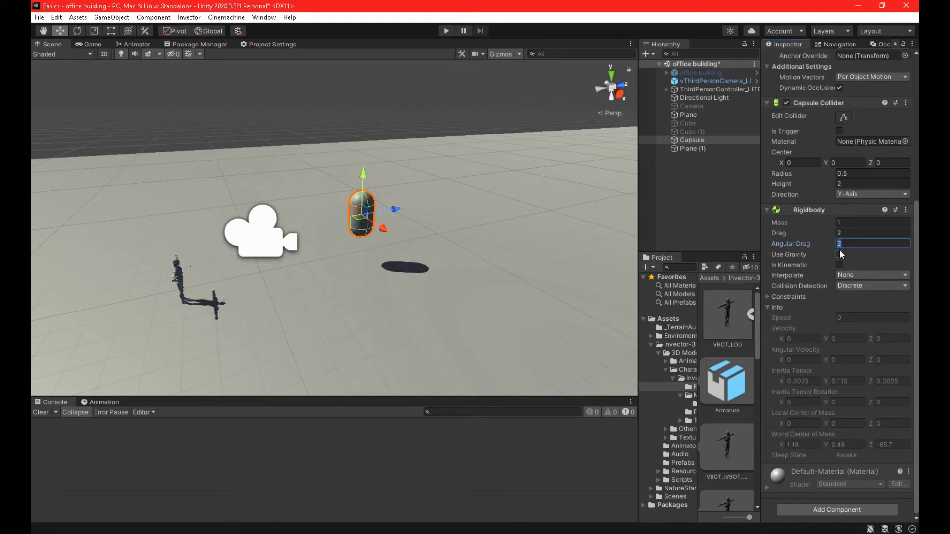
# - Set the capsule's Angular Drag to 0.5 and Drag to 0, and save the scene
pyautogui.click(842, 243)
pyautogui.write('0.5')
pyautogui.click(850, 233)
pyautogui.write('0')
pyautogui.hotkey('ctrl', 's')
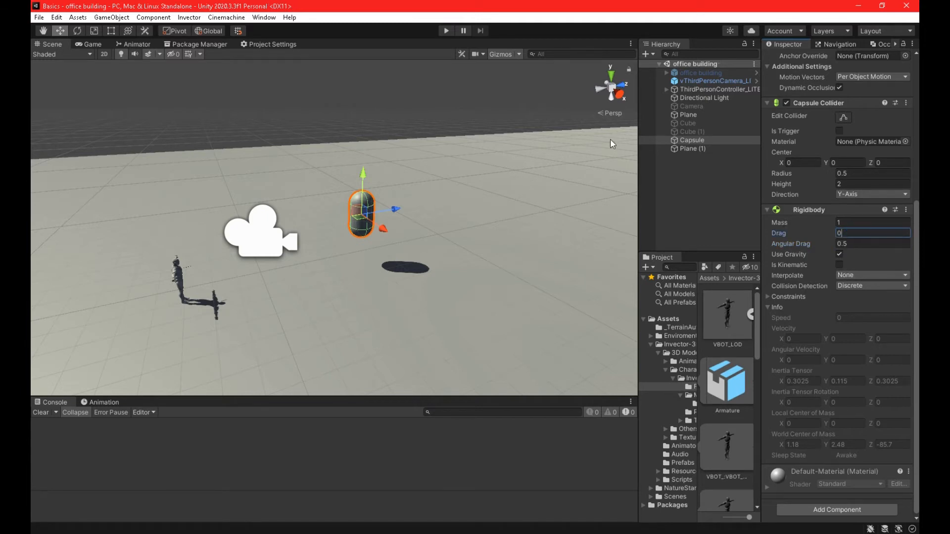
# - Play the scene, push the non-kinematic capsule with the character, and stop playback
pyautogui.click(442, 32)
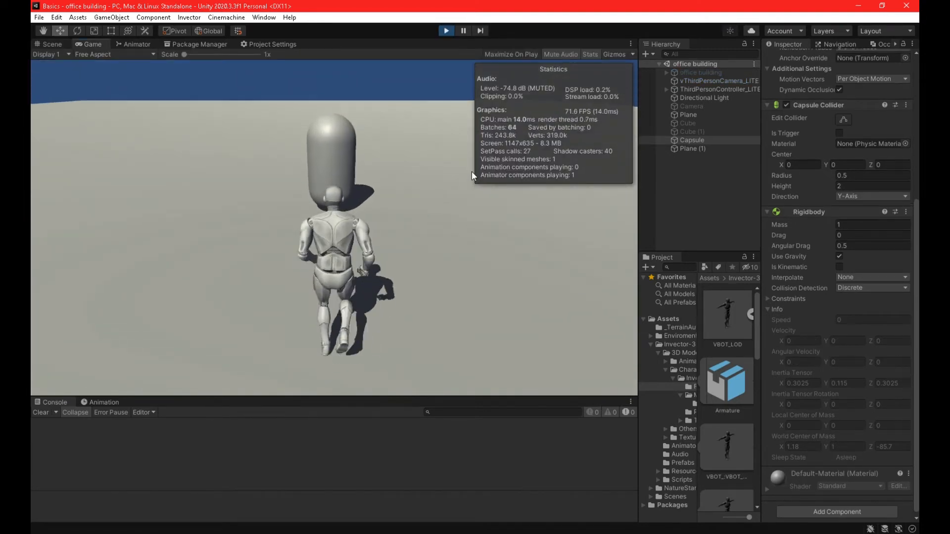
pyautogui.press('w')
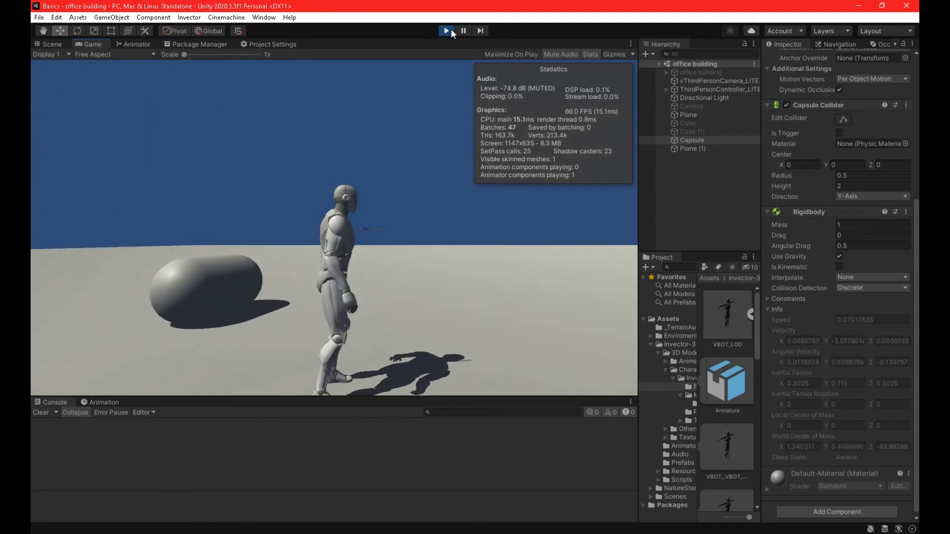
pyautogui.click(450, 29)
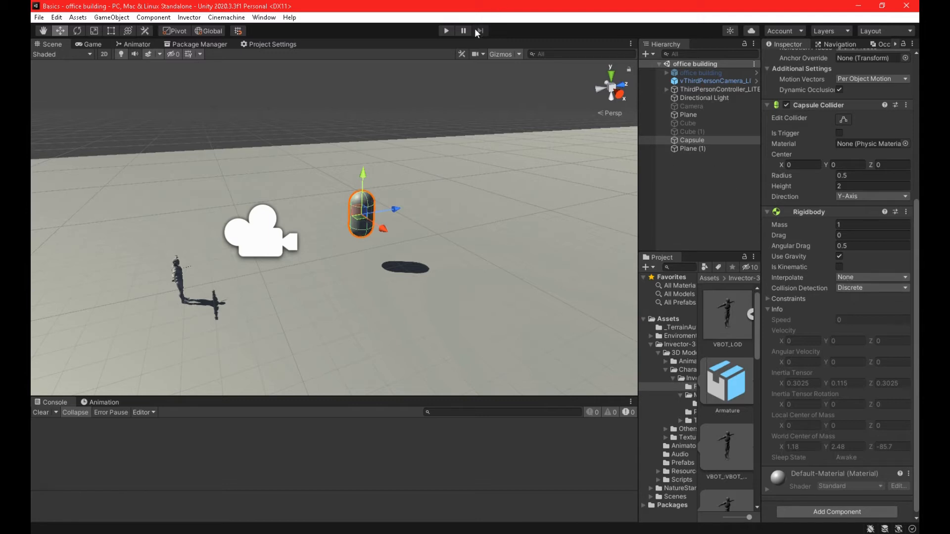
# - Freeze the capsule's position on Z, test it in play mode by running the character into it, and clear the constraint
pyautogui.click(769, 301)
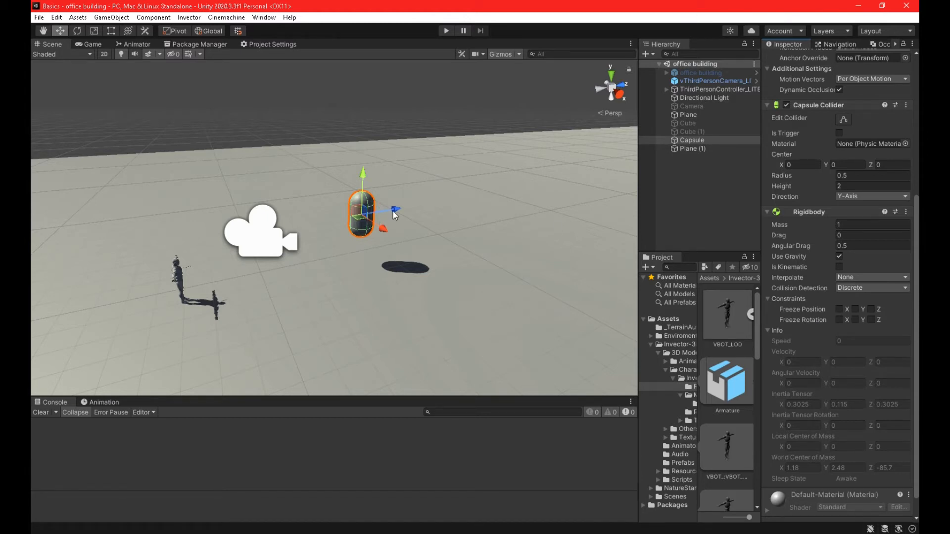
pyautogui.click(870, 309)
pyautogui.click(446, 31)
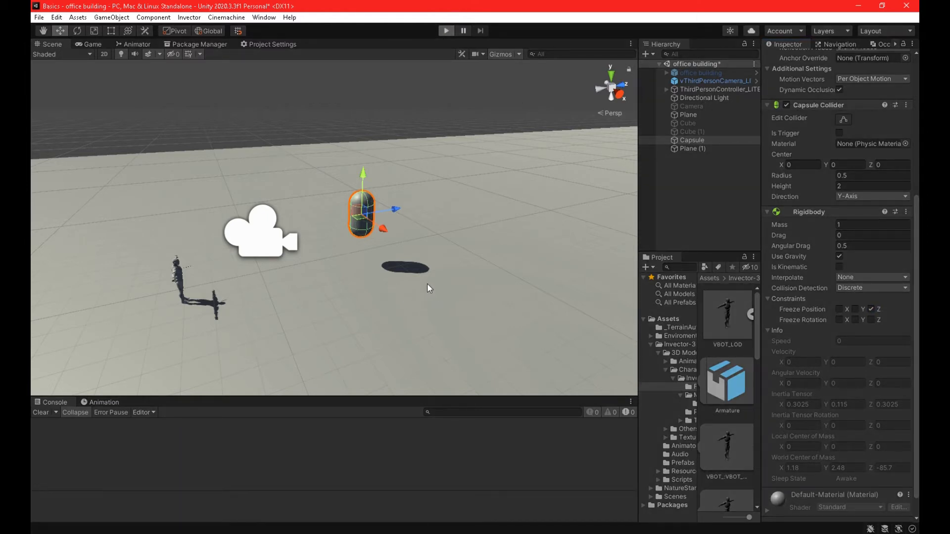
pyautogui.press('w')
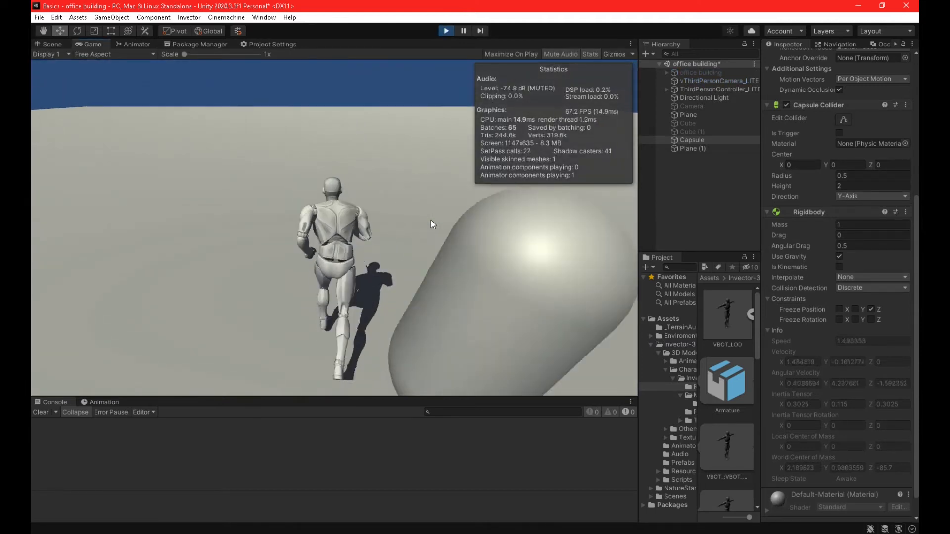
pyautogui.press('w')
pyautogui.click(450, 28)
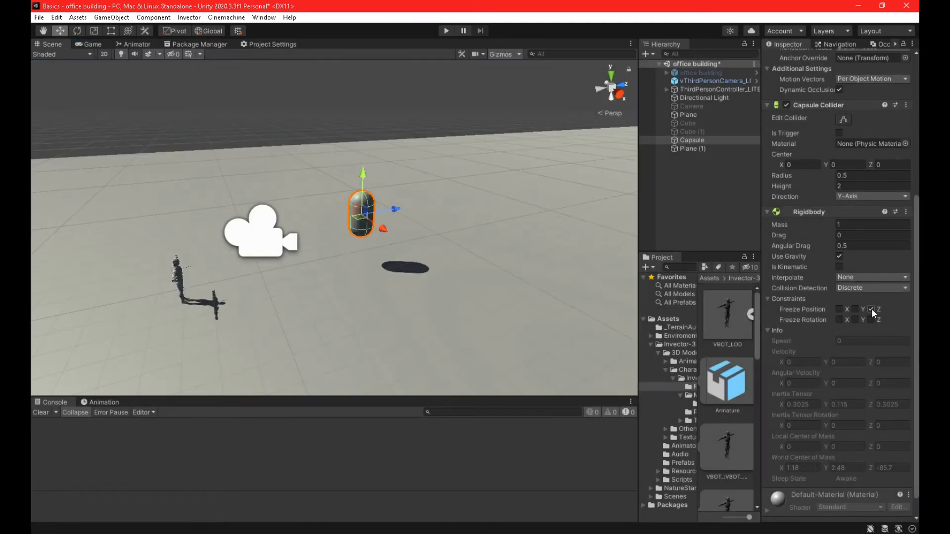
pyautogui.click(871, 309)
# - Rotate the capsule about its X axis to about 88.6 degrees, and undo the rotation
pyautogui.click(78, 31)
pyautogui.moveTo(345, 184); pyautogui.dragTo(426, 173)
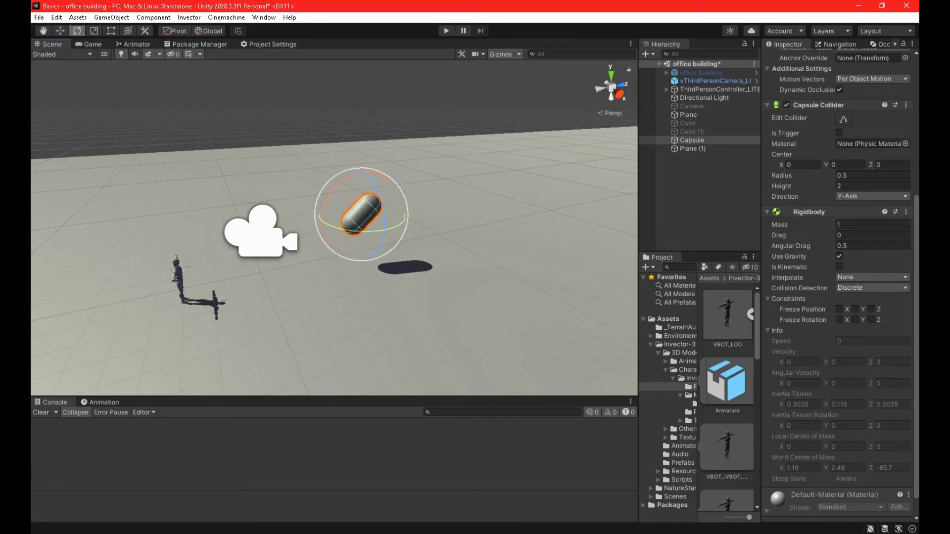
pyautogui.scroll(7, 836, 285)
pyautogui.moveTo(339, 184); pyautogui.dragTo(426, 190)
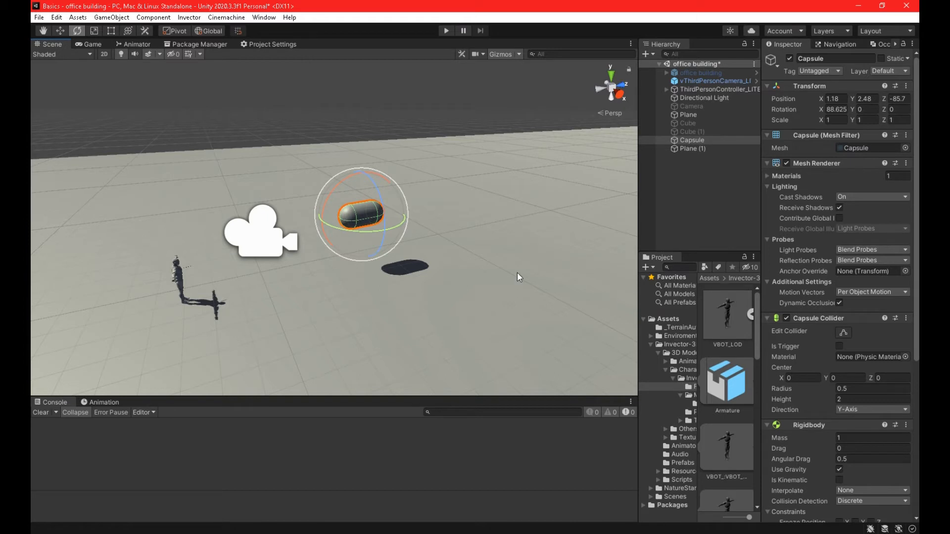
pyautogui.hotkey('ctrl', 'z')
pyautogui.hotkey('ctrl', 'z')
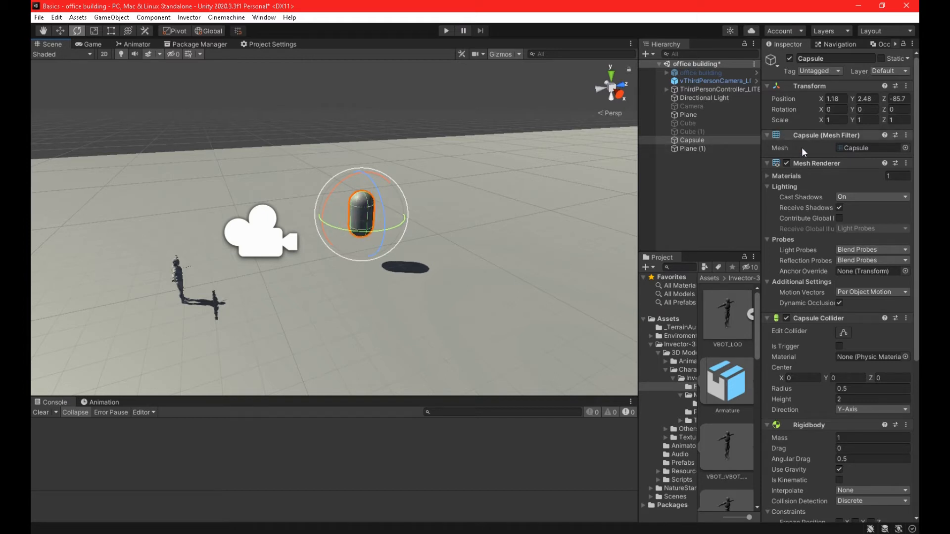
# - Freeze the capsule's rotation on X and test it in play mode by pushing the capsule with the character
pyautogui.scroll(-5, 871, 297)
pyautogui.click(840, 296)
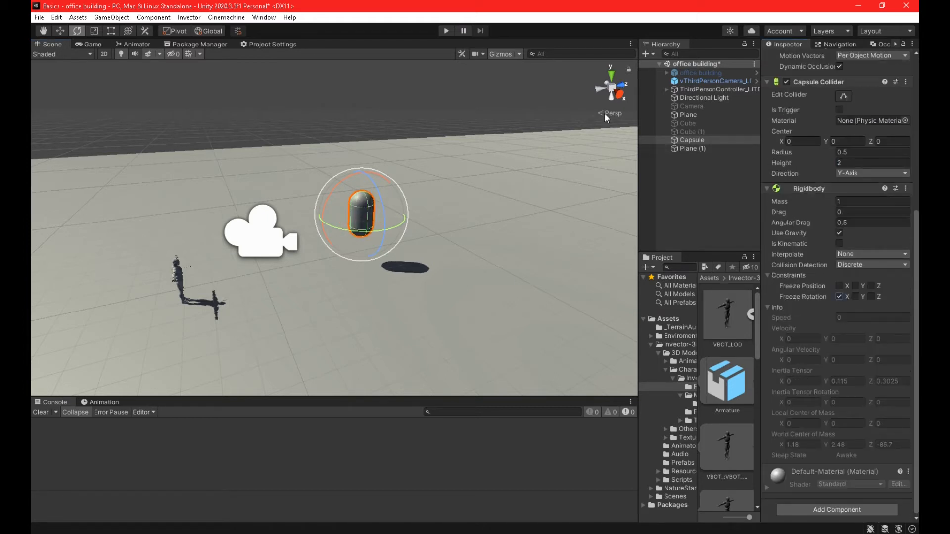
pyautogui.click(445, 31)
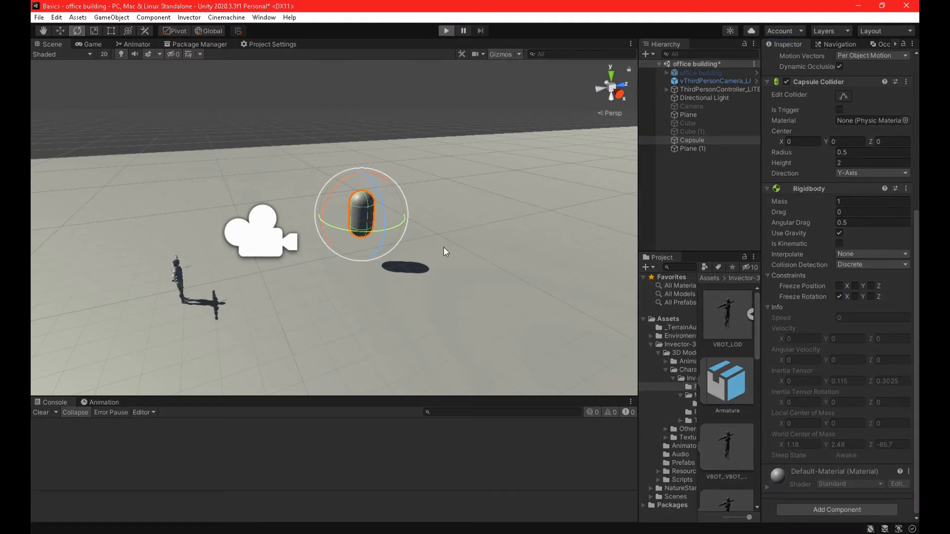
pyautogui.press('w')
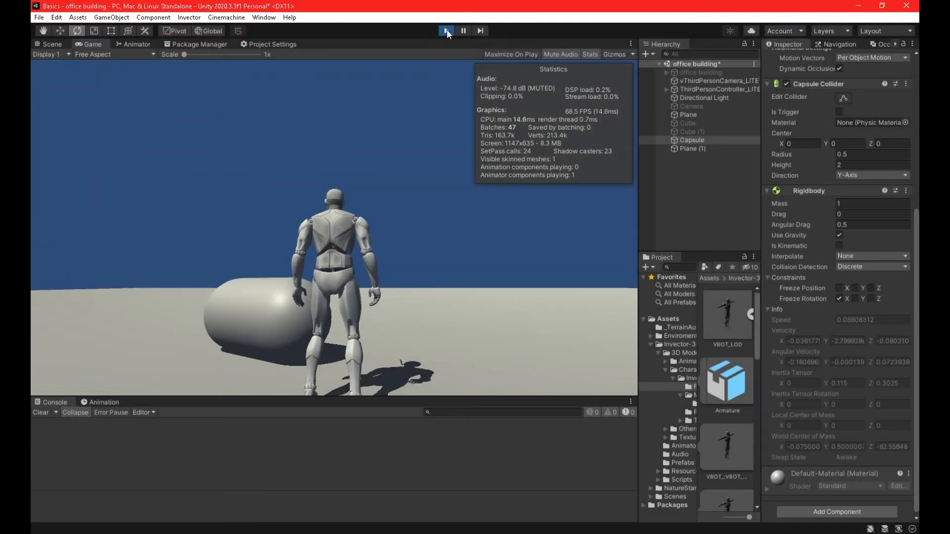
pyautogui.click(447, 31)
# - Rotate the capsule about its Z axis to about 36.86 degrees, and freeze its Rigidbody rotation on Z as well
pyautogui.moveTo(380, 209); pyautogui.dragTo(350, 153)
pyautogui.scroll(10, 831, 146)
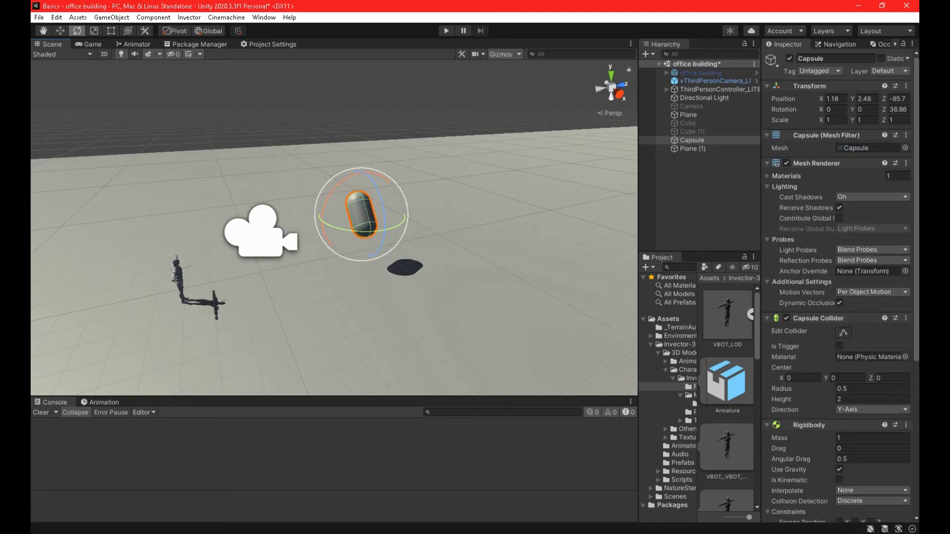
pyautogui.scroll(-10, 837, 248)
pyautogui.click(871, 296)
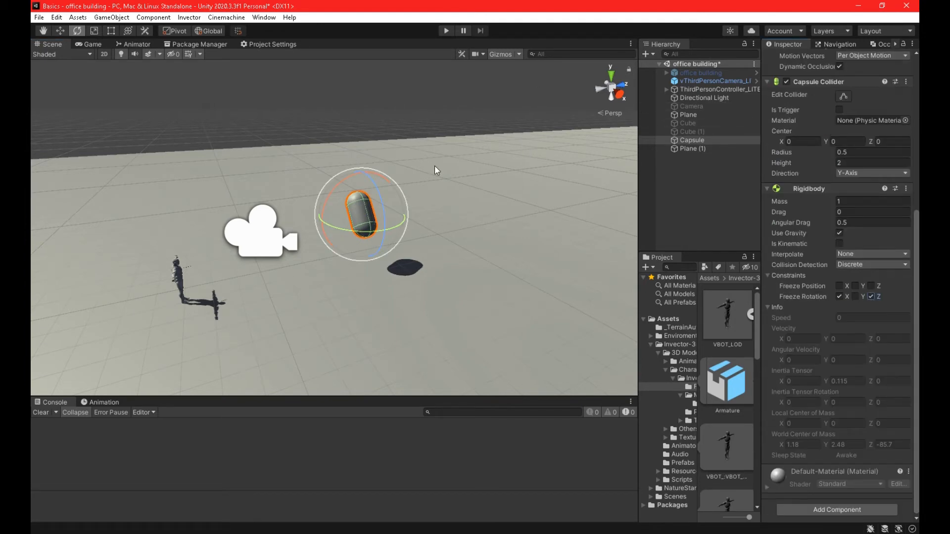
# - Reset the Z rotation in the capsule's Transform to 0
pyautogui.scroll(10, 871, 149)
pyautogui.click(898, 109)
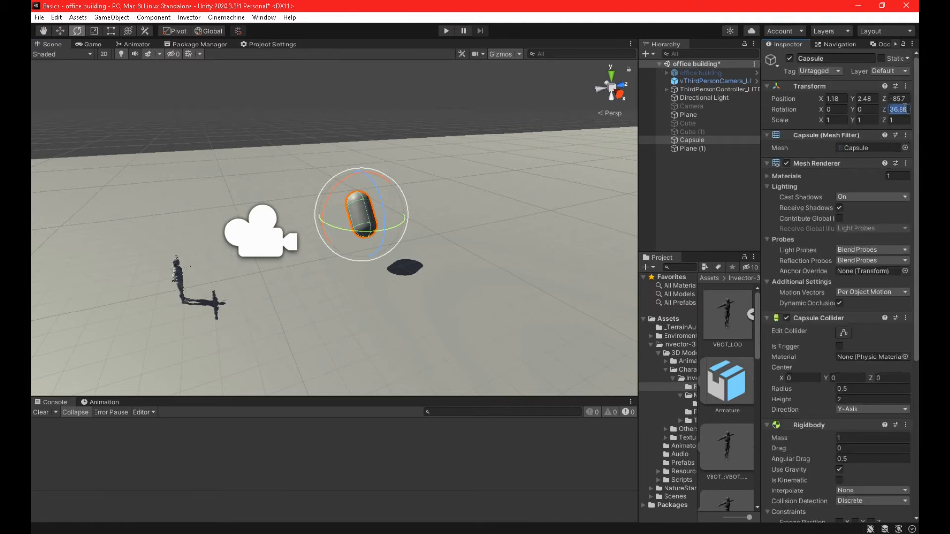
pyautogui.write('0')
pyautogui.press('Return')
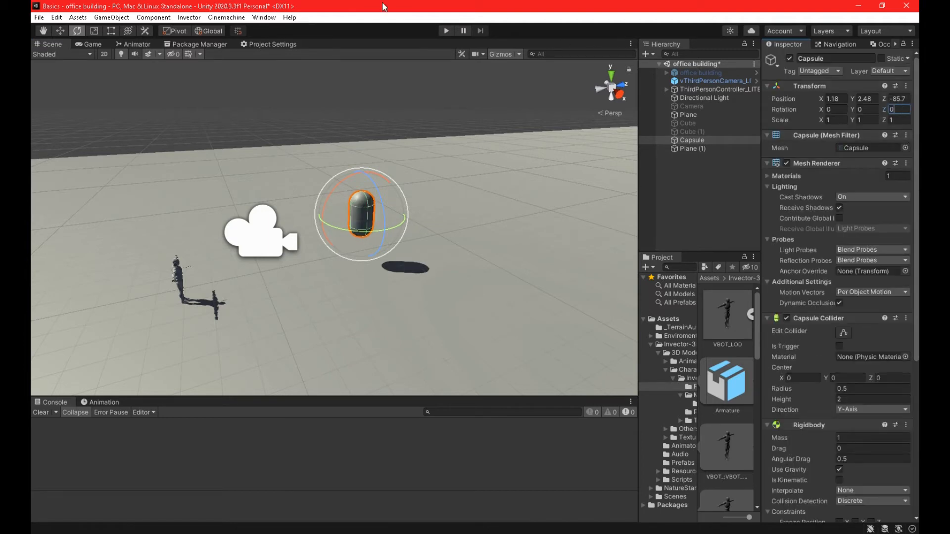
# - Play the scene and push the capsule around with the character to test the frozen X and Z rotation
pyautogui.click(446, 31)
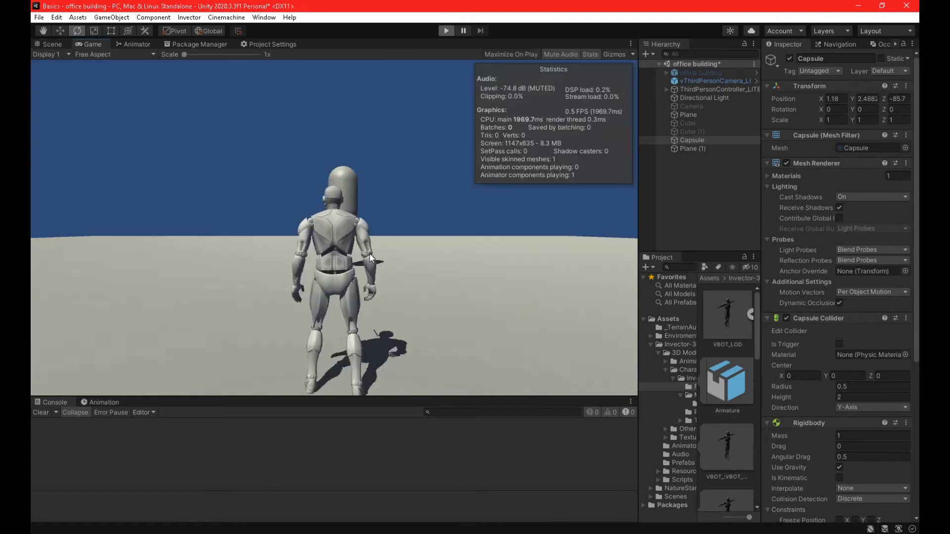
pyautogui.press('w')
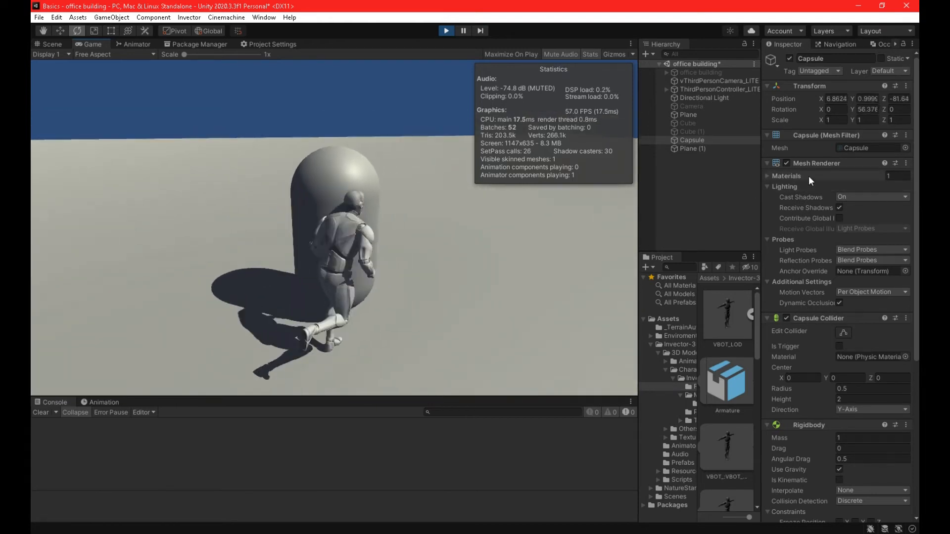
pyautogui.press('s')
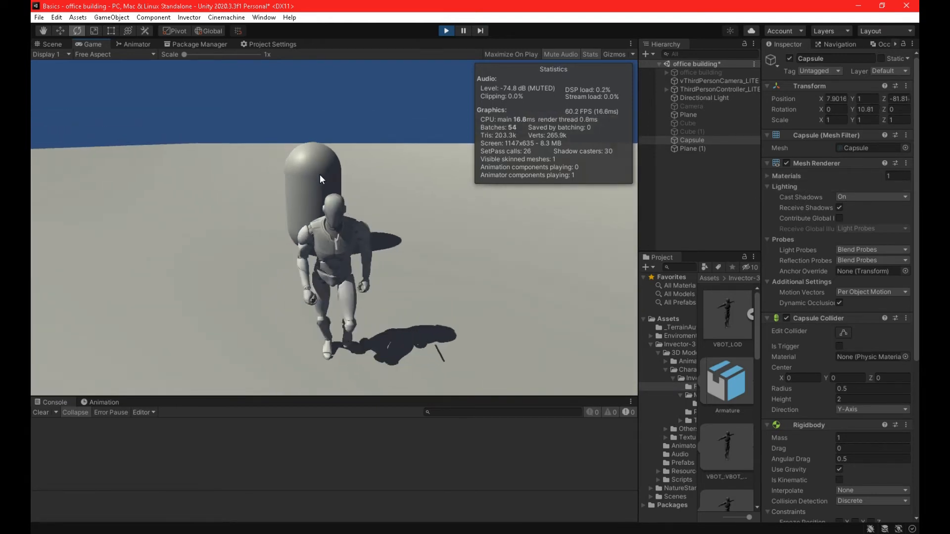
# - Push the capsule a little further with the character, and stop play mode
pyautogui.press('w')
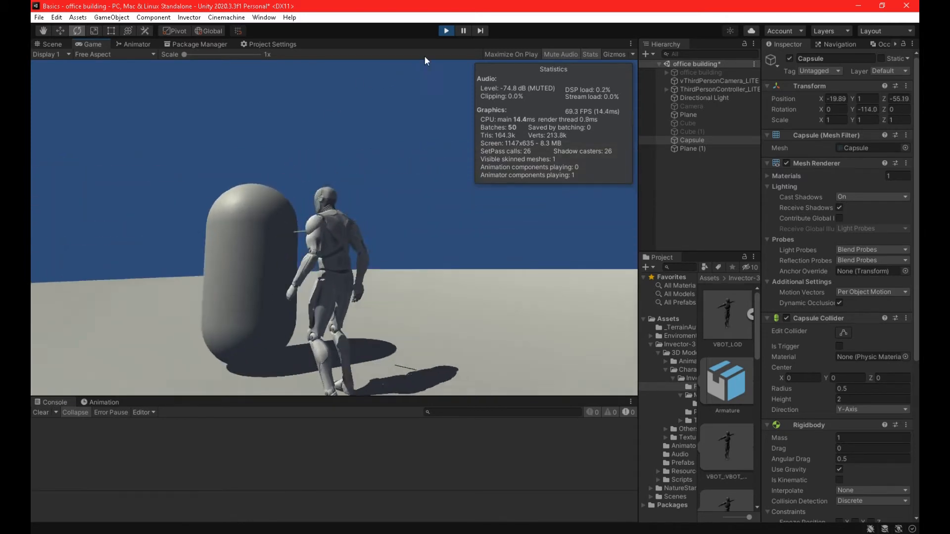
pyautogui.click(447, 31)
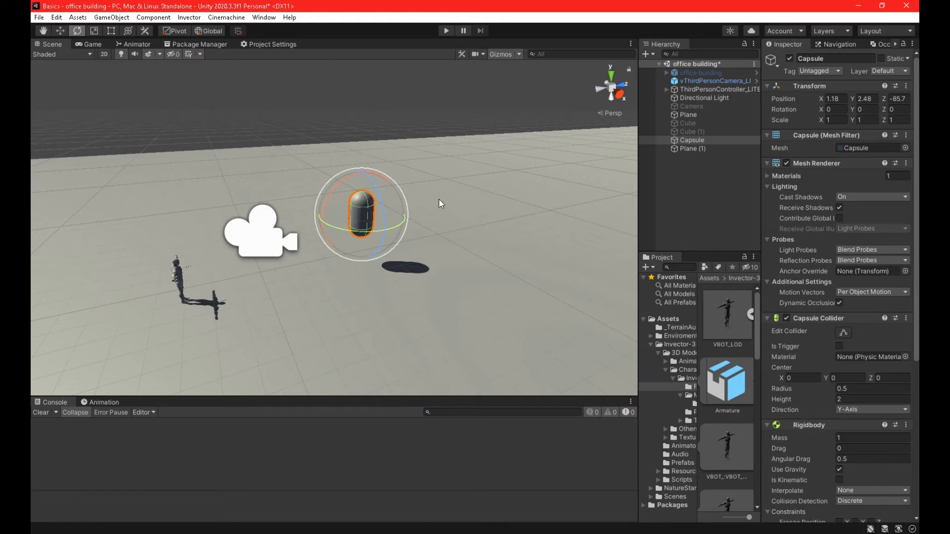
# - Delete the capsule from the scene and create a 3D sphere in its place
pyautogui.rightClick(687, 140)
pyautogui.click(712, 220)
pyautogui.rightClick(692, 159)
pyautogui.moveTo(772, 297)
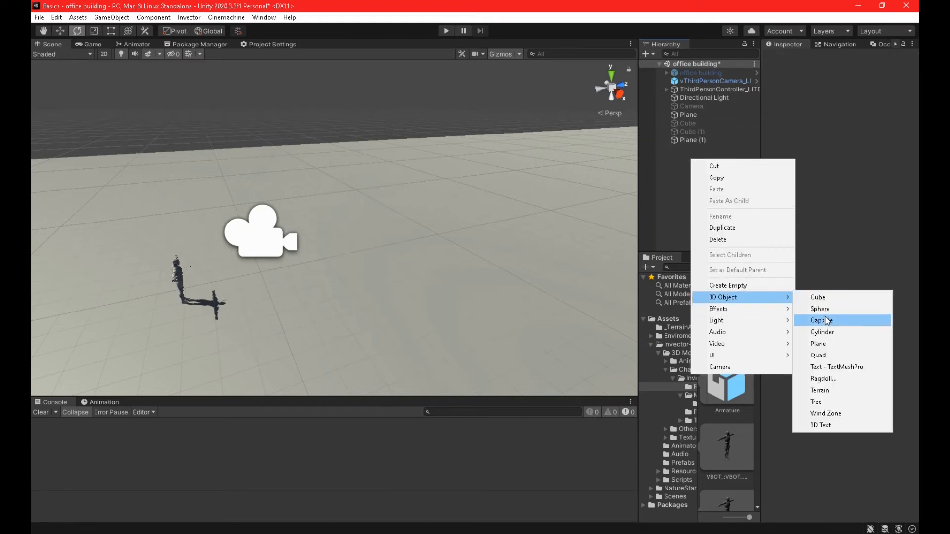
pyautogui.click(824, 307)
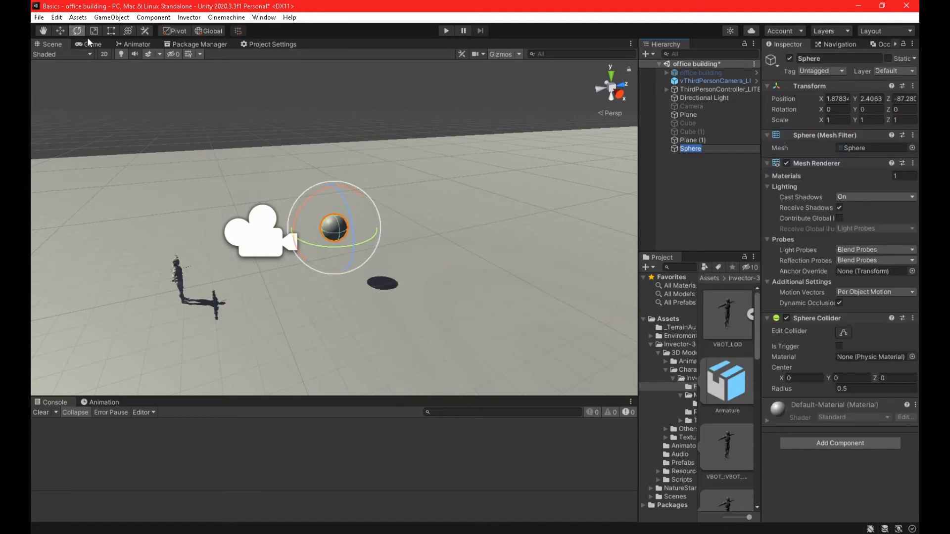
# - Add a Rigidbody component to the sphere
pyautogui.click(840, 443)
pyautogui.write('rigi')
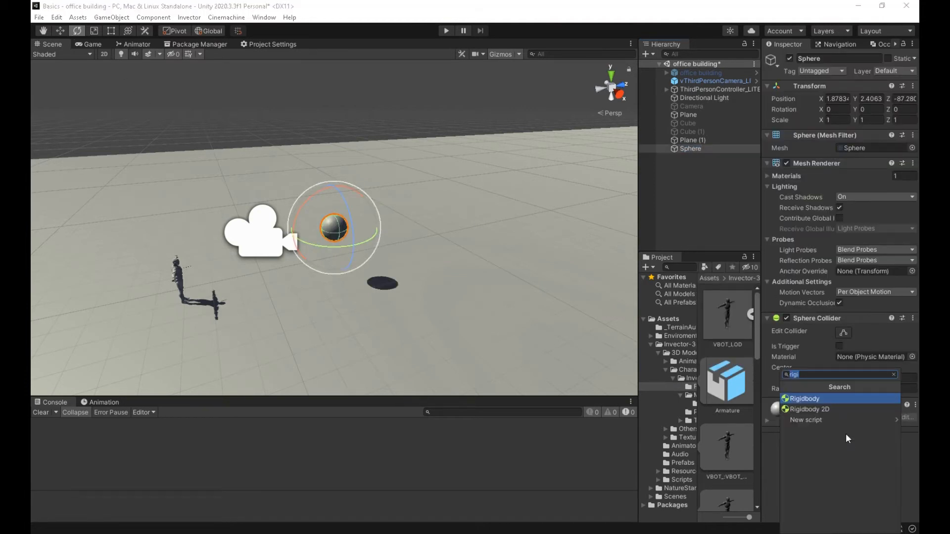
pyautogui.press('Return')
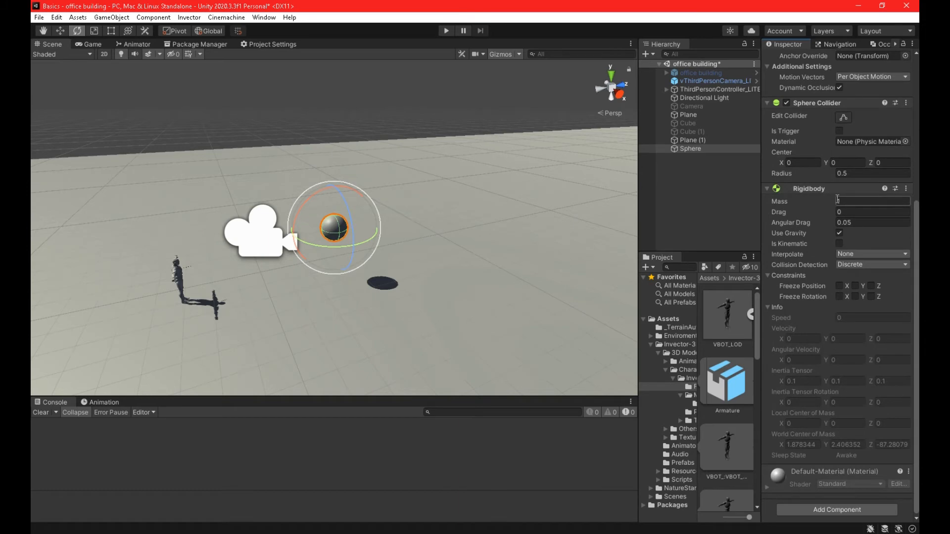
pyautogui.moveTo(862, 202); pyautogui.dragTo(707, 284)
# - Play the scene and push the sphere with the character to watch how it rolls, and stop play mode
pyautogui.click(446, 30)
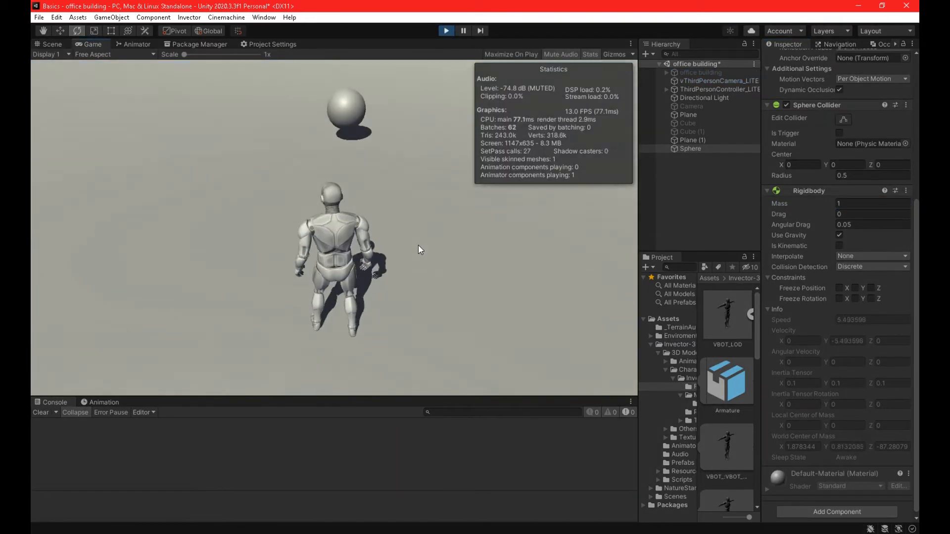
pyautogui.press('w')
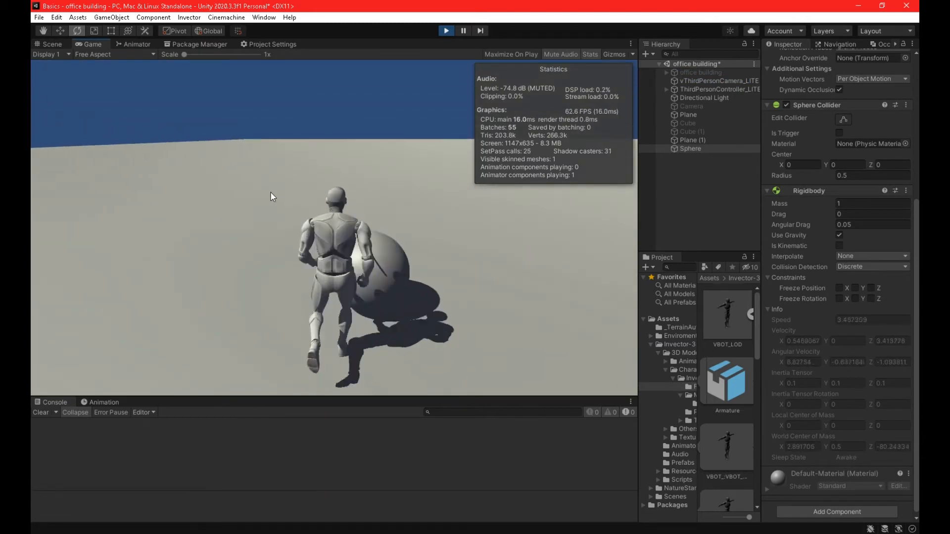
pyautogui.press('w')
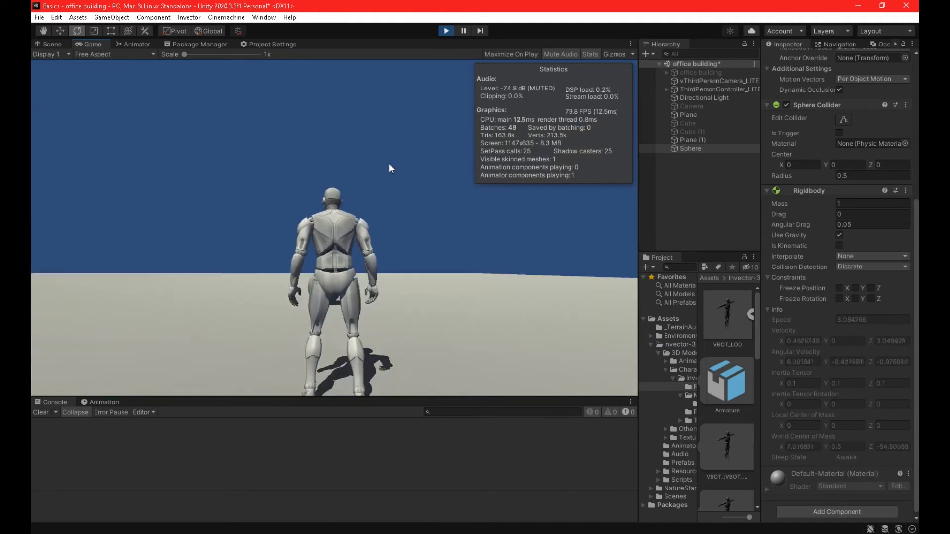
pyautogui.press('d')
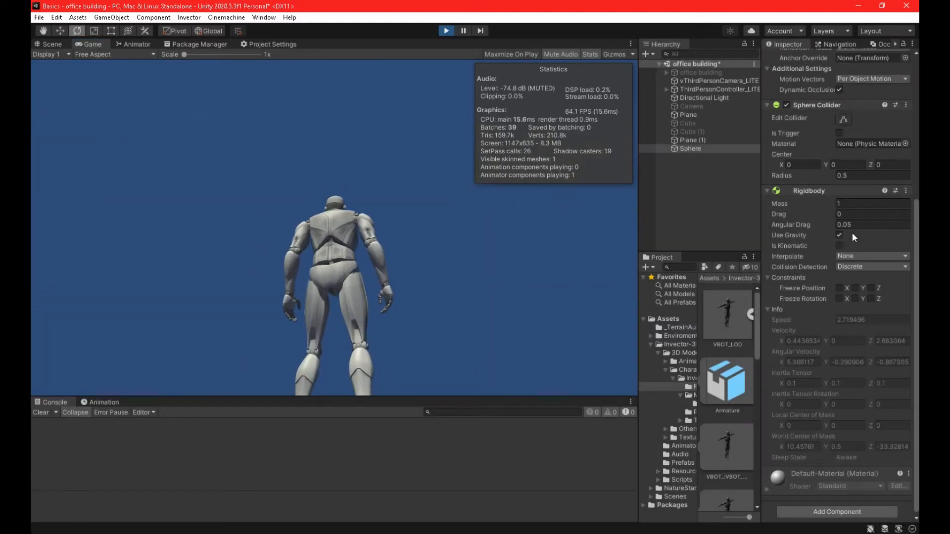
pyautogui.hotkey('ctrl', 'p')
# - Set the sphere's Rigidbody angular drag to 0.5 and save the scene
pyautogui.doubleClick(845, 224)
pyautogui.write('5')
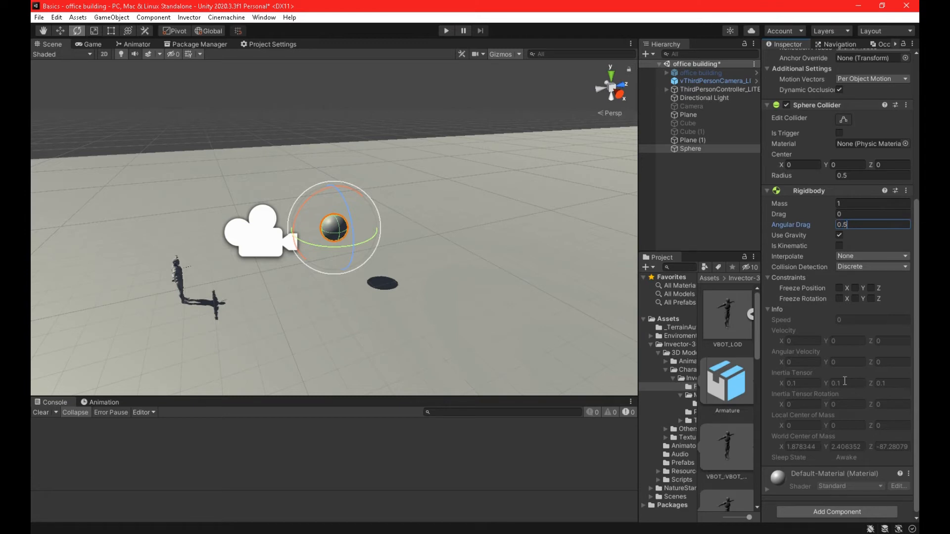
pyautogui.hotkey('ctrl', 's')
# - View the physic materials available for the Sphere Collider, and close the list without assigning one
pyautogui.click(796, 225)
pyautogui.click(863, 227)
pyautogui.click(905, 143)
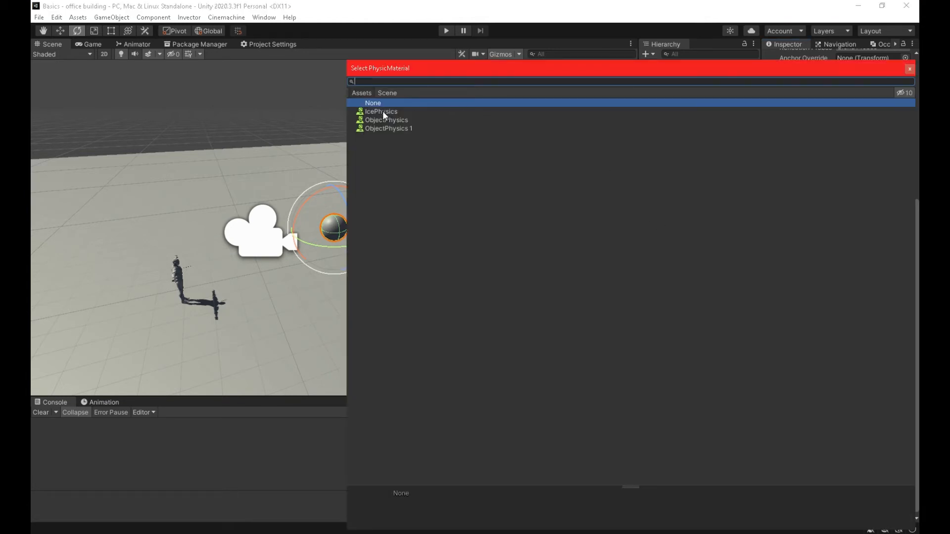
pyautogui.click(909, 69)
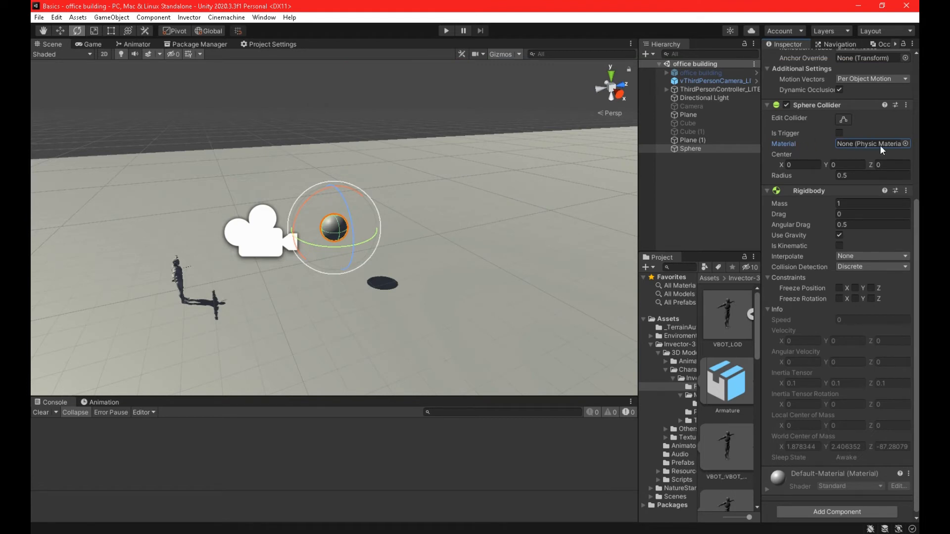
# - Create a physic material in the project's root Assets folder and name it Rubber
pyautogui.click(651, 345)
pyautogui.click(666, 319)
pyautogui.scroll(-3, 736, 440)
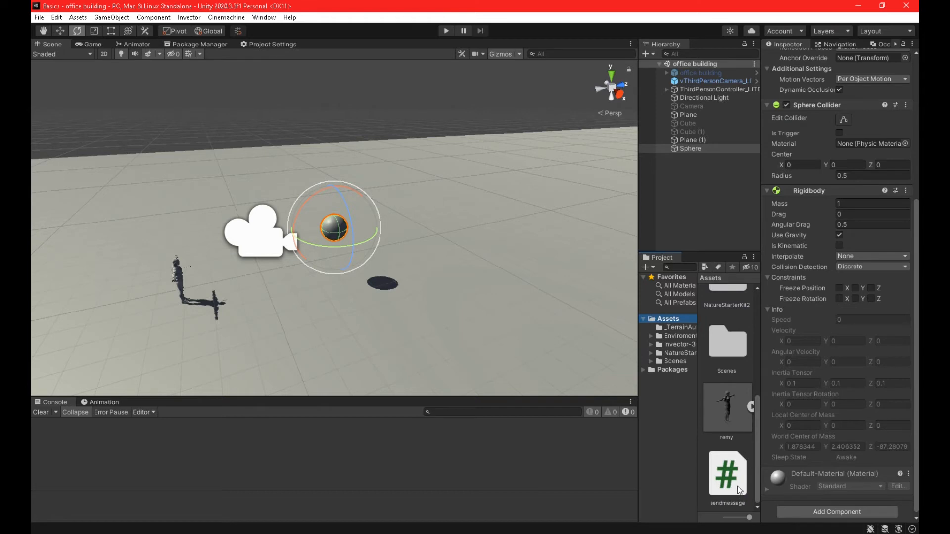
pyautogui.rightClick(753, 449)
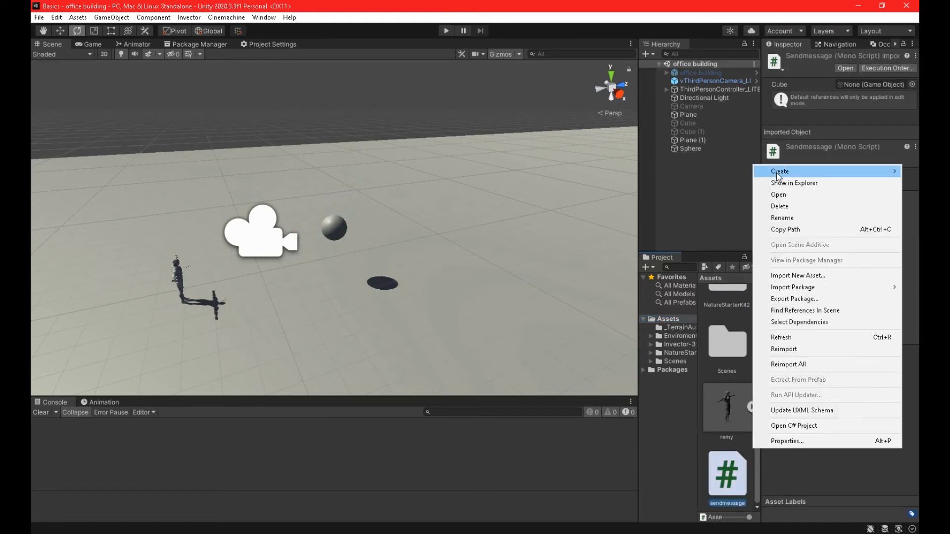
pyautogui.moveTo(772, 173)
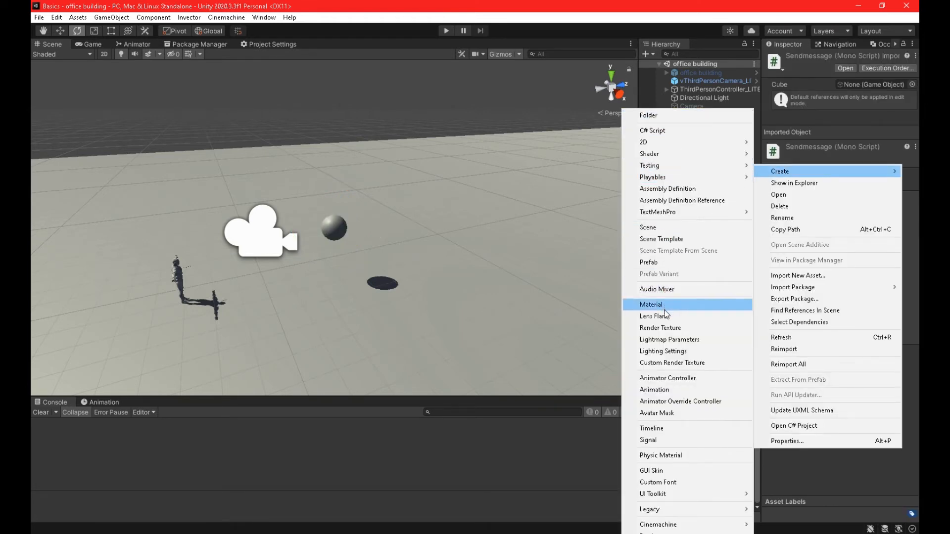
pyautogui.click(693, 457)
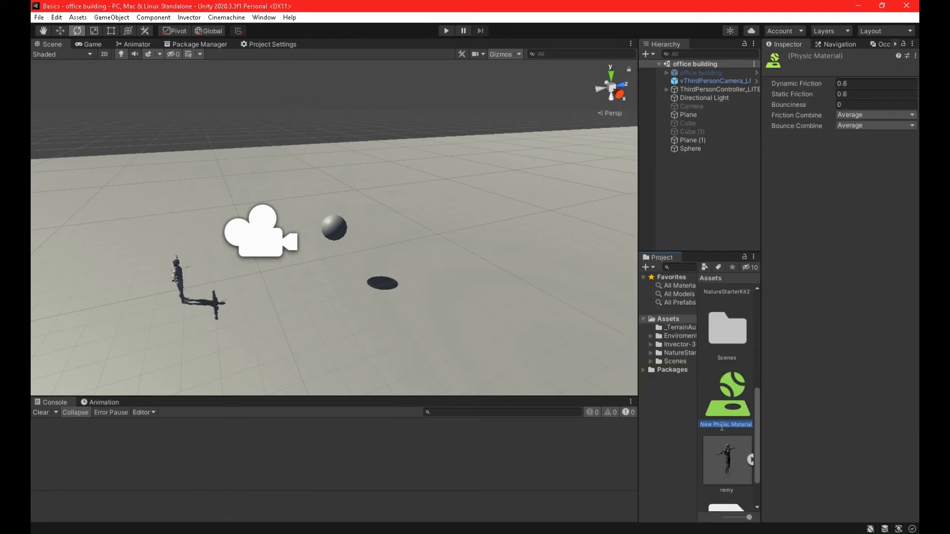
pyautogui.write('Rubbe')
pyautogui.press('Return')
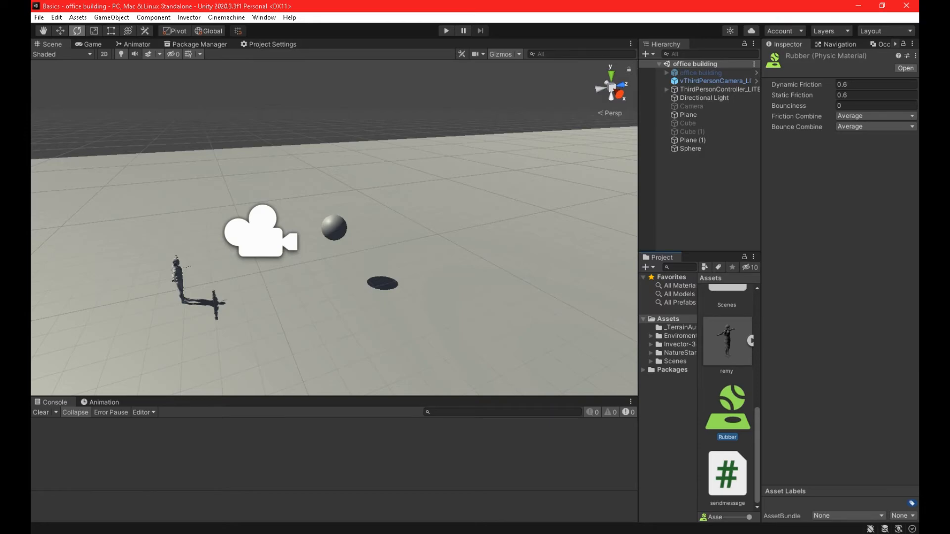
# - Switch to Chrome, search Google for "unity rubber physics material" and open the Unity Manual page on Physic Material
pyautogui.hotkey('alt', 'Tab')
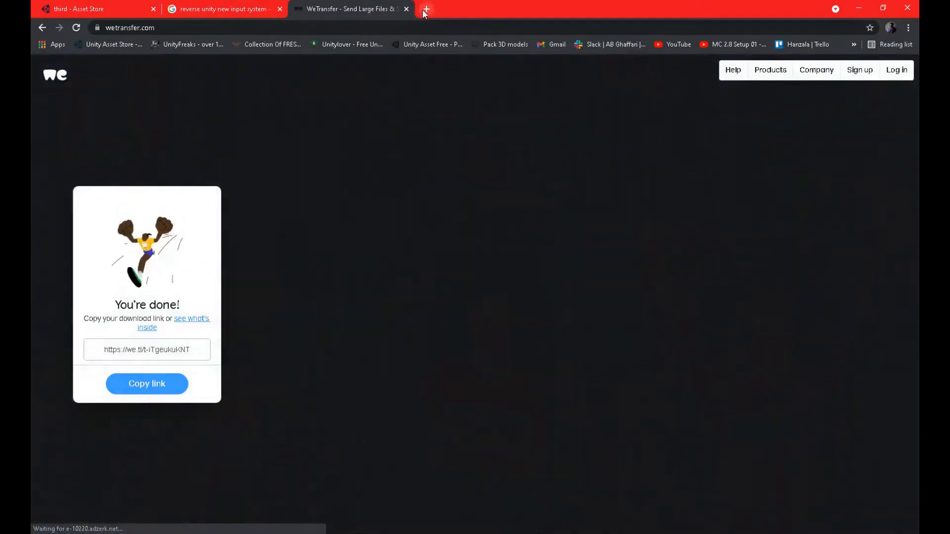
pyautogui.click(426, 9)
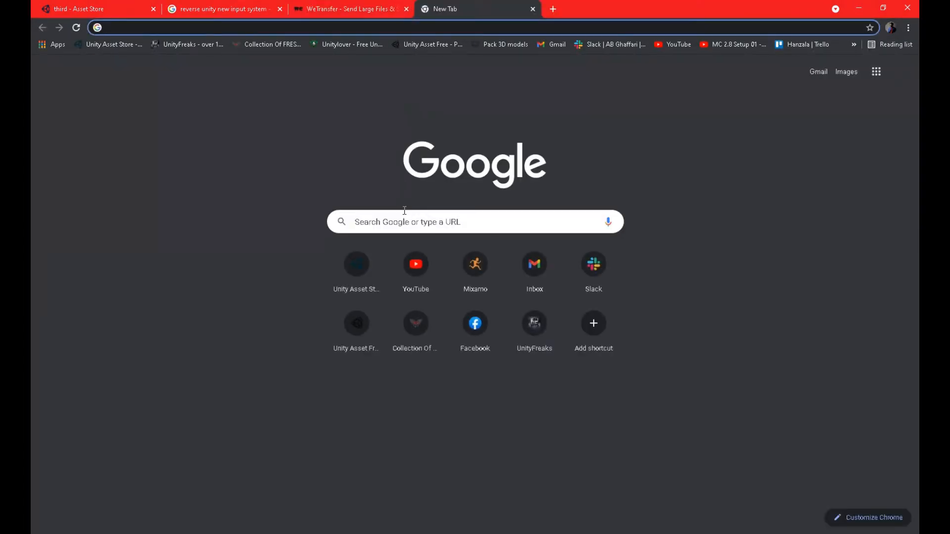
pyautogui.write('unity ru')
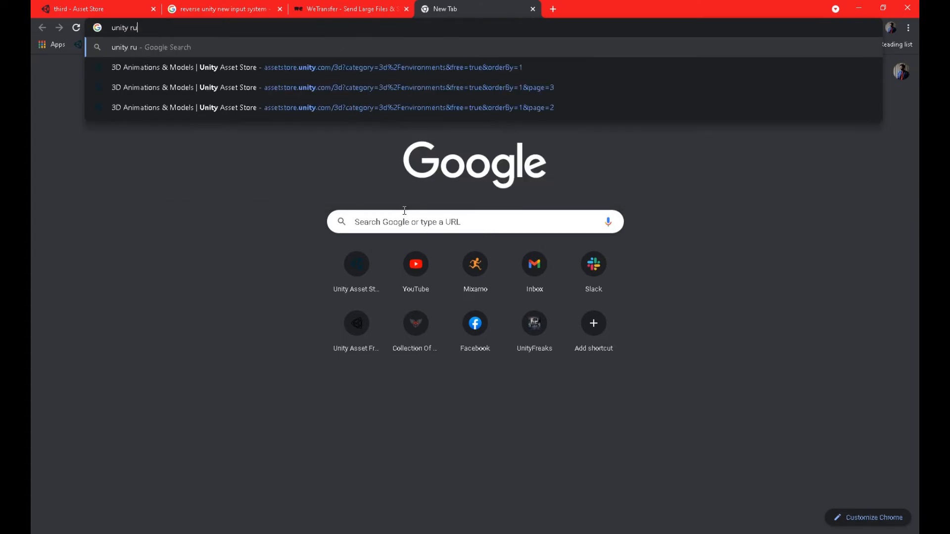
pyautogui.write('bber ')
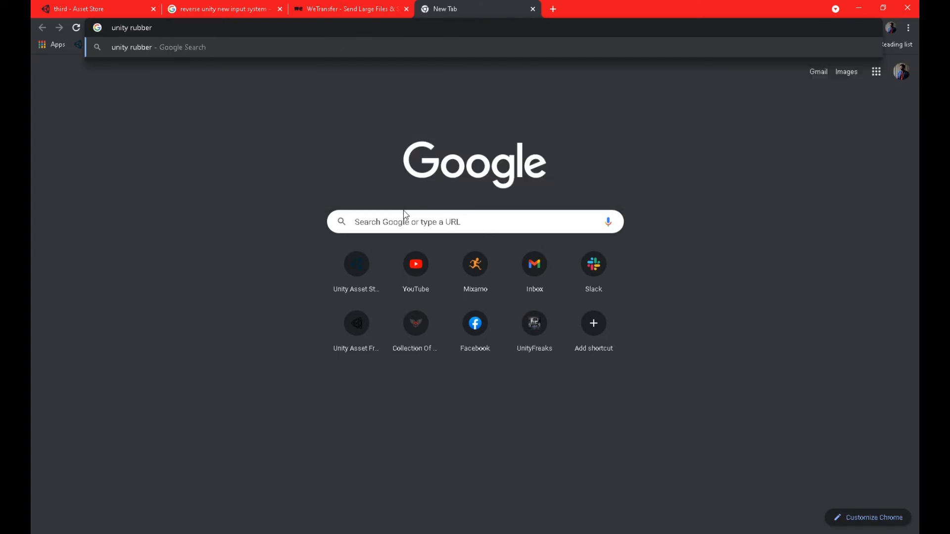
pyautogui.write('physics materi')
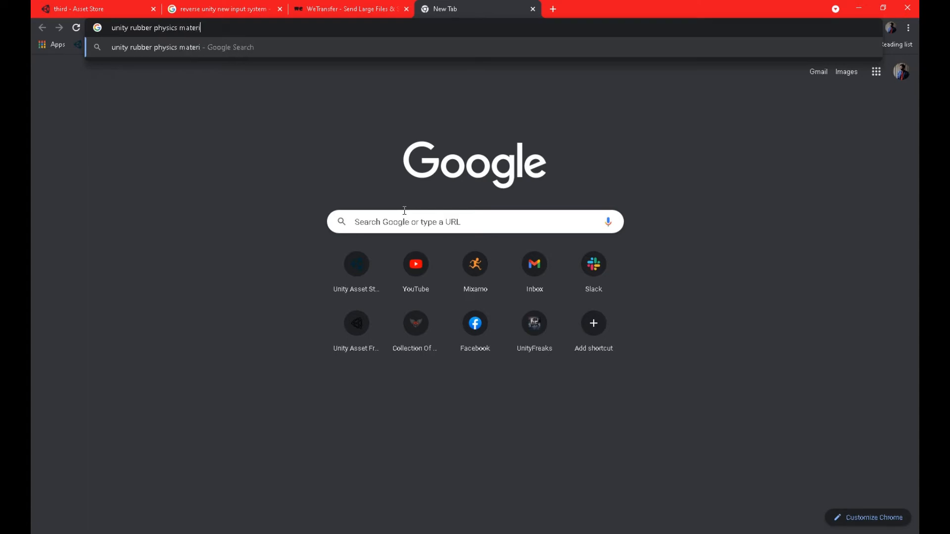
pyautogui.write('al')
pyautogui.press('Return')
pyautogui.click(231, 180)
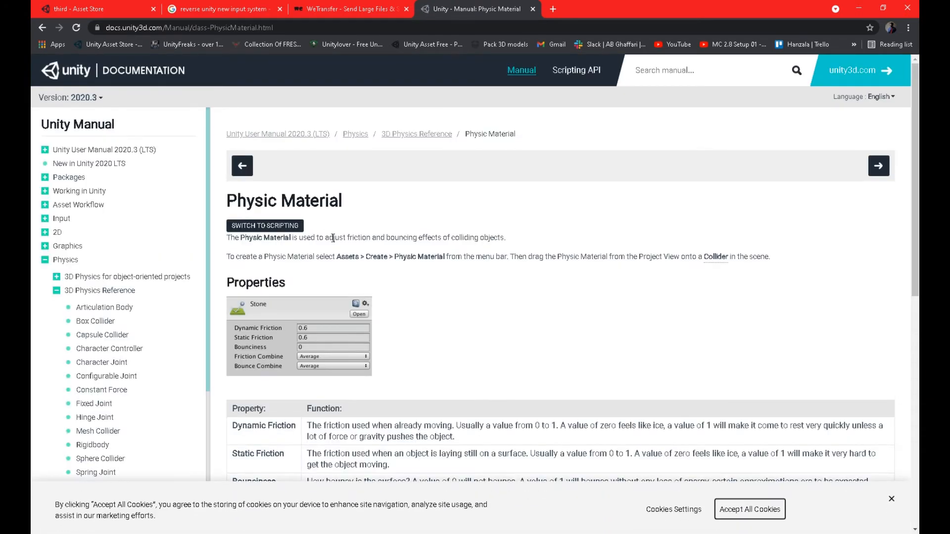
# - Examine the Physic Material property descriptions for friction, bounciness and the combine modes, highlighting the Bounciness entry
pyautogui.scroll(-4, 333, 238)
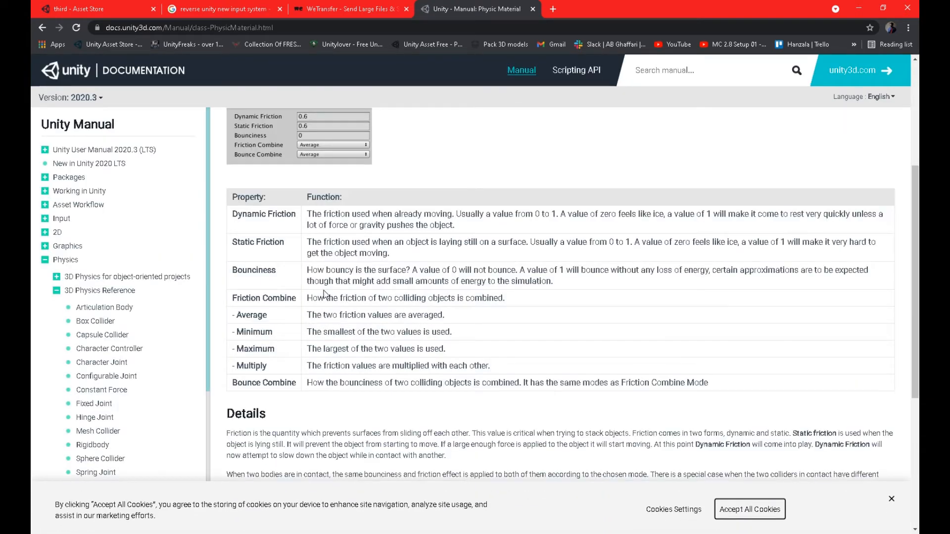
pyautogui.scroll(1, 313, 183)
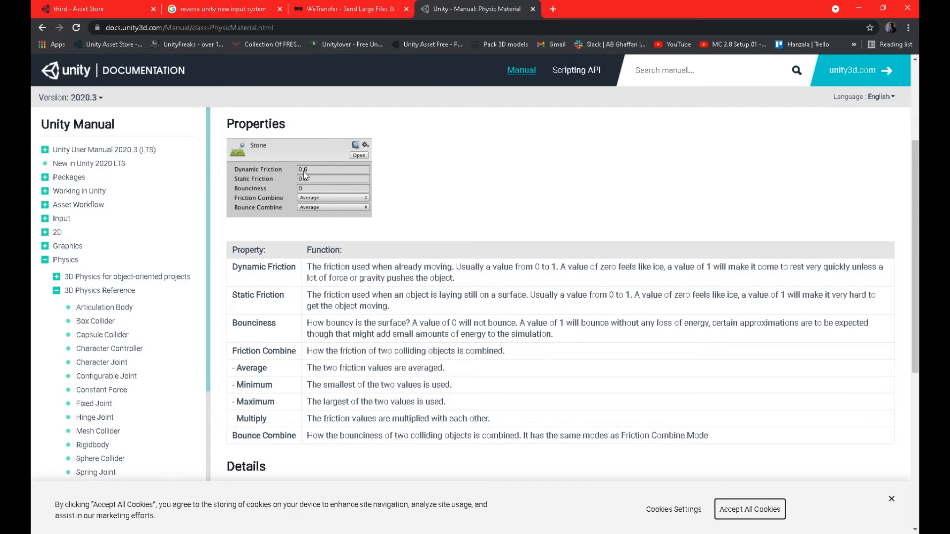
pyautogui.scroll(-7, 302, 174)
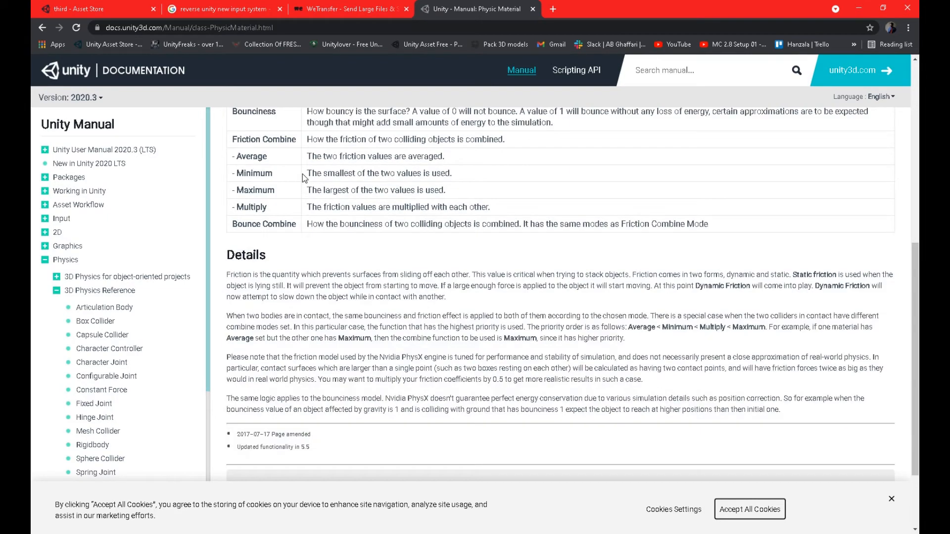
pyautogui.scroll(8, 302, 174)
pyautogui.scroll(-2, 302, 173)
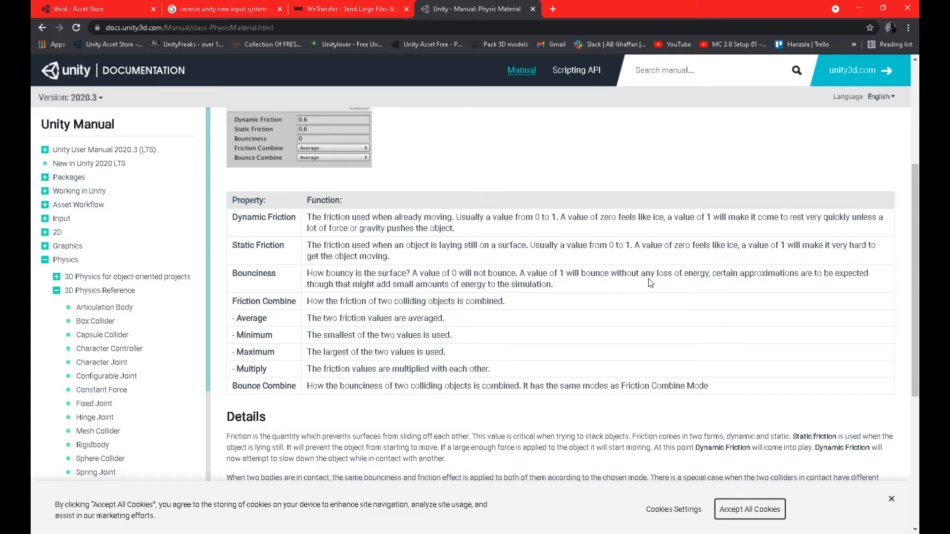
pyautogui.moveTo(232, 273); pyautogui.dragTo(302, 269)
pyautogui.scroll(3, 302, 269)
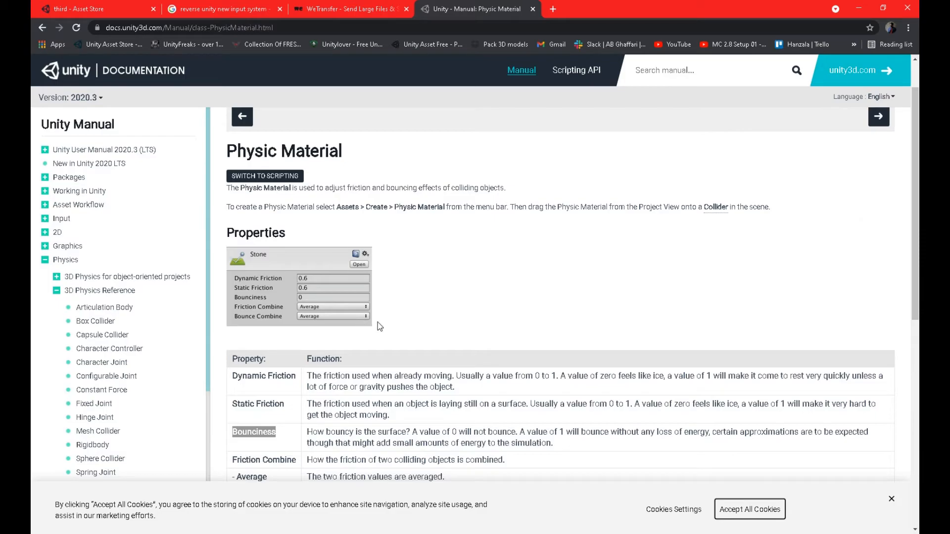
# - Return to Unity, set the Rubber material's bounciness to 0.5, and run a brief play test of the scene
pyautogui.click(858, 8)
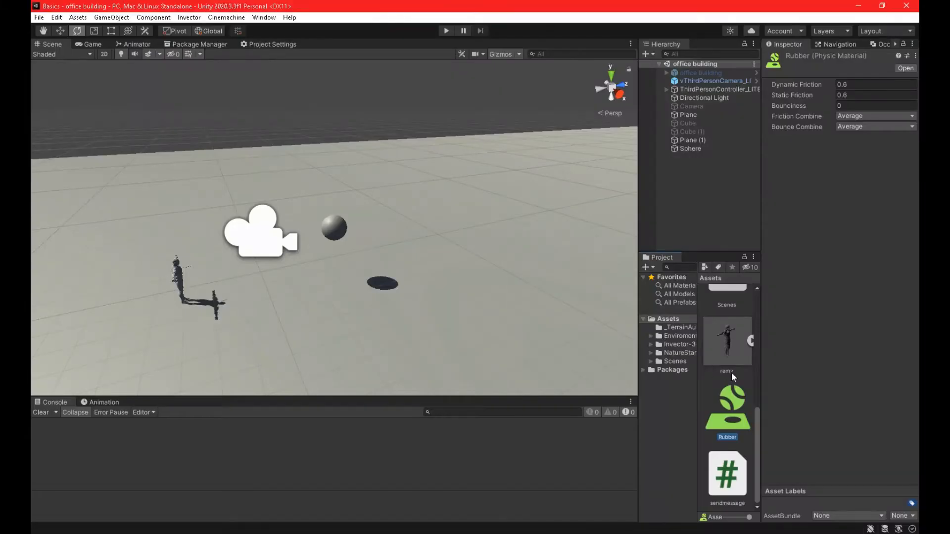
pyautogui.click(782, 108)
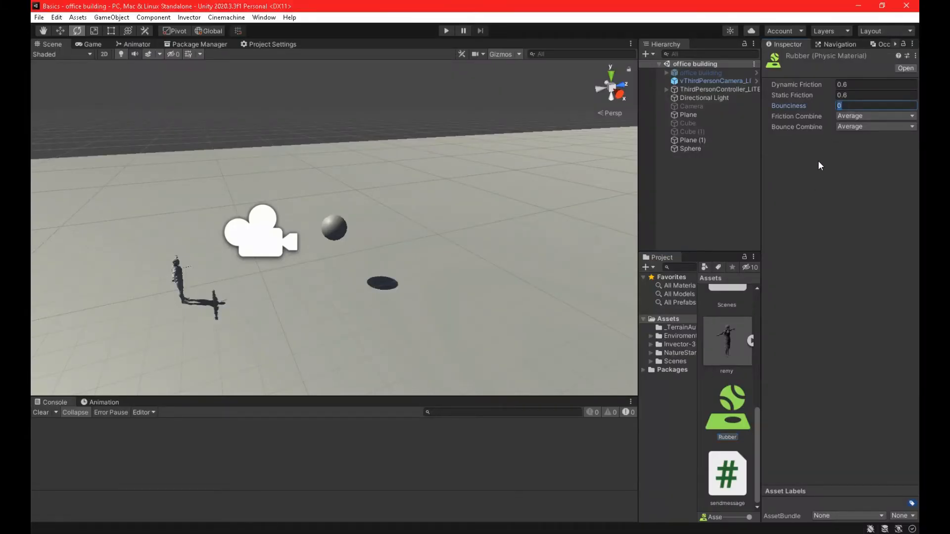
pyautogui.write('.5')
pyautogui.click(446, 32)
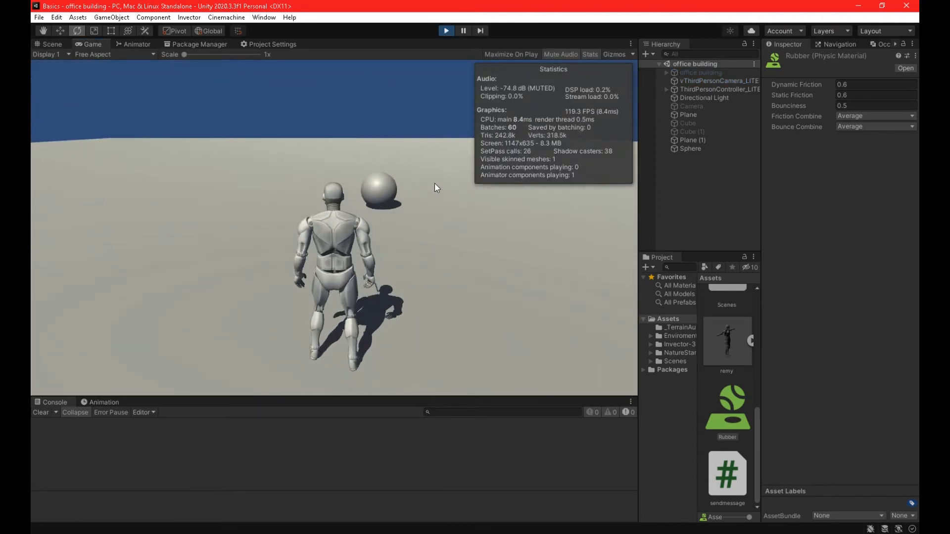
pyautogui.click(448, 32)
# - Assign the Rubber physic material to the sphere's Sphere Collider
pyautogui.click(692, 148)
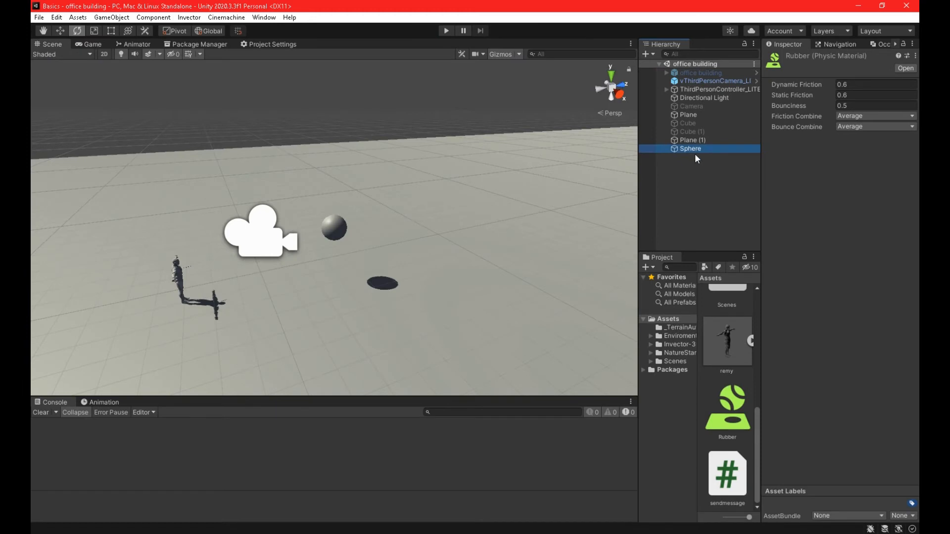
pyautogui.scroll(-6, 841, 238)
pyautogui.moveTo(727, 411); pyautogui.dragTo(868, 142)
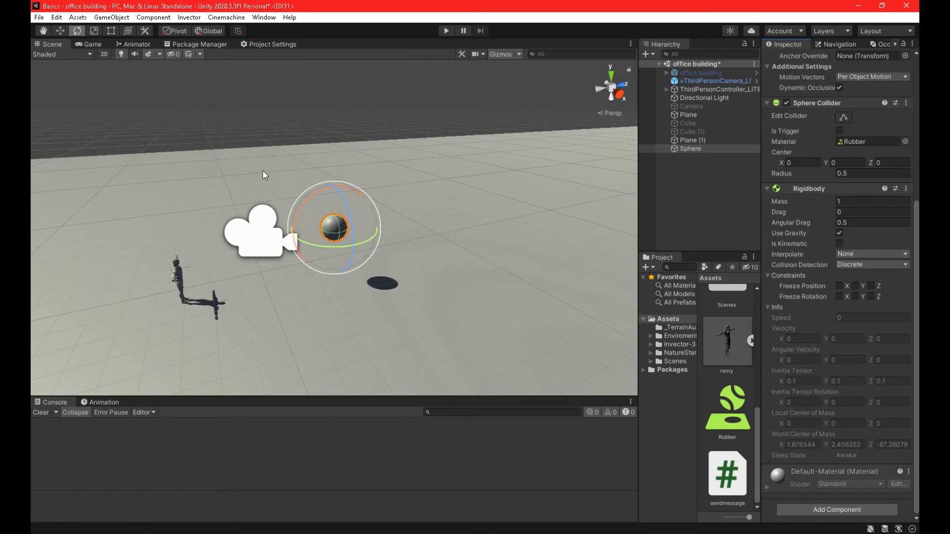
# - Raise the sphere above the ground to a Y position of about 4.14 and save the scene
pyautogui.press('w')
pyautogui.moveTo(339, 188); pyautogui.dragTo(336, 141)
pyautogui.hotkey('ctrl', 's')
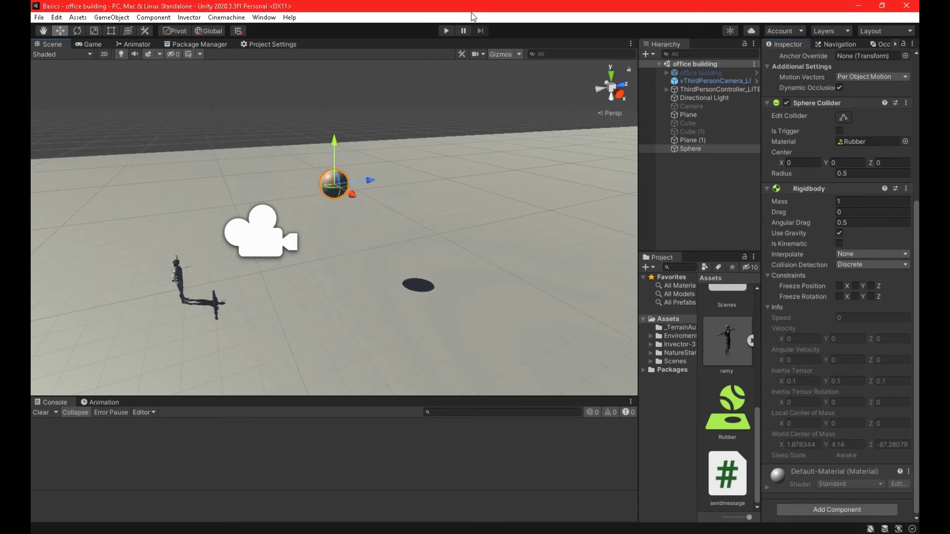
# - Play test the scene to watch the rubber sphere drop, and stop the test
pyautogui.click(445, 31)
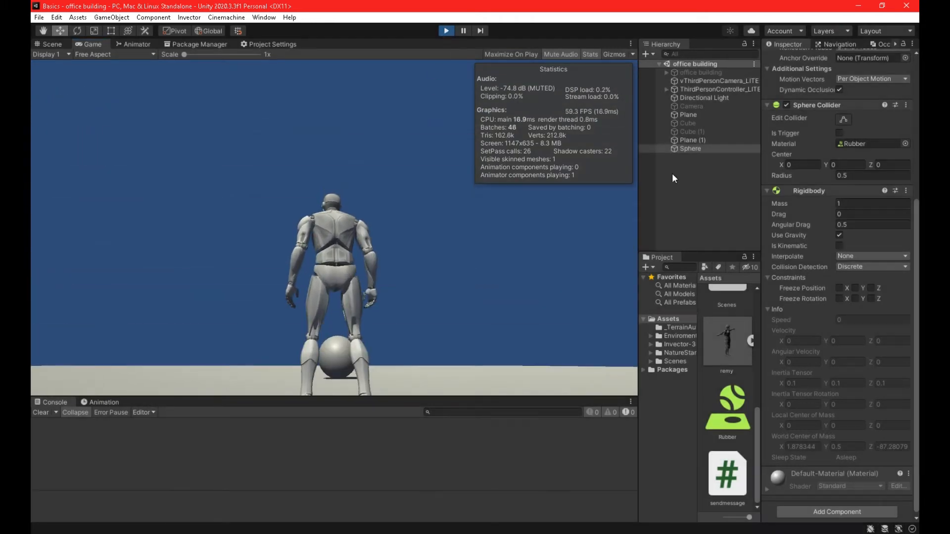
pyautogui.hotkey('ctrl', 'p')
pyautogui.doubleClick(861, 225)
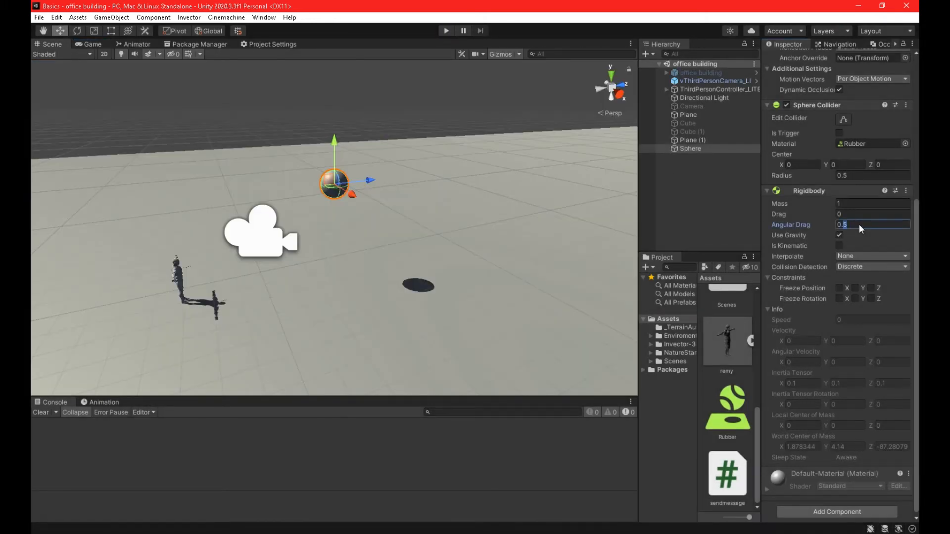
# - Open the sphere's assigned Rubber material, set its bounciness to 0.8, and play test the scene
pyautogui.click(853, 143)
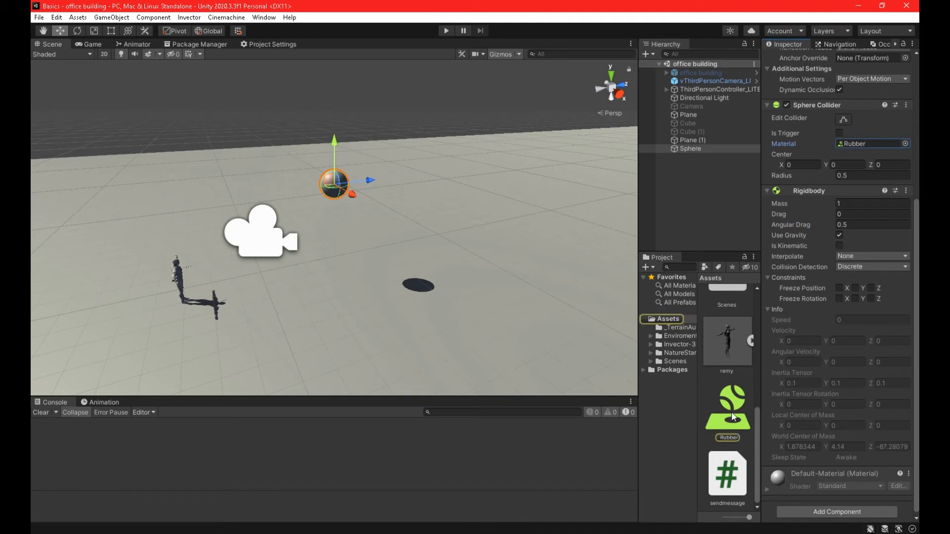
pyautogui.doubleClick(849, 143)
pyautogui.doubleClick(853, 106)
pyautogui.write('8')
pyautogui.click(447, 31)
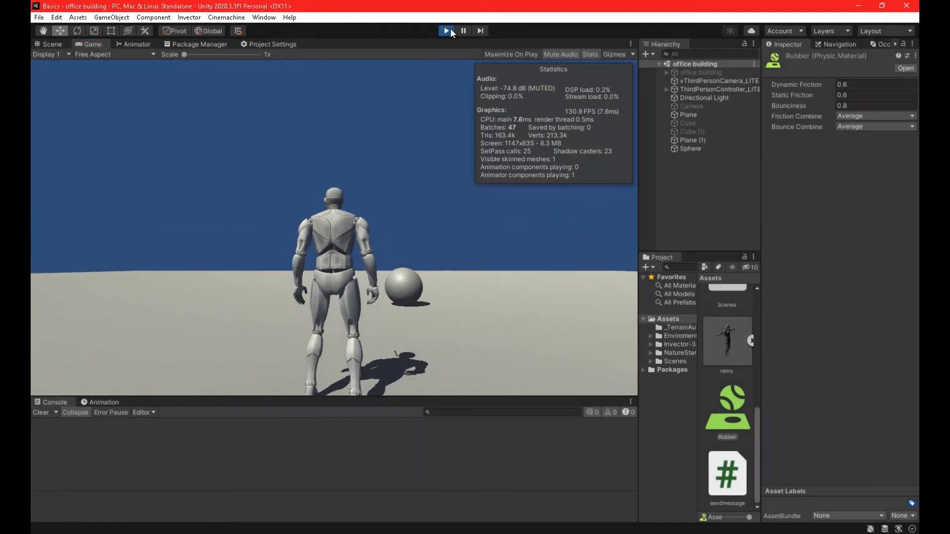
pyautogui.click(450, 30)
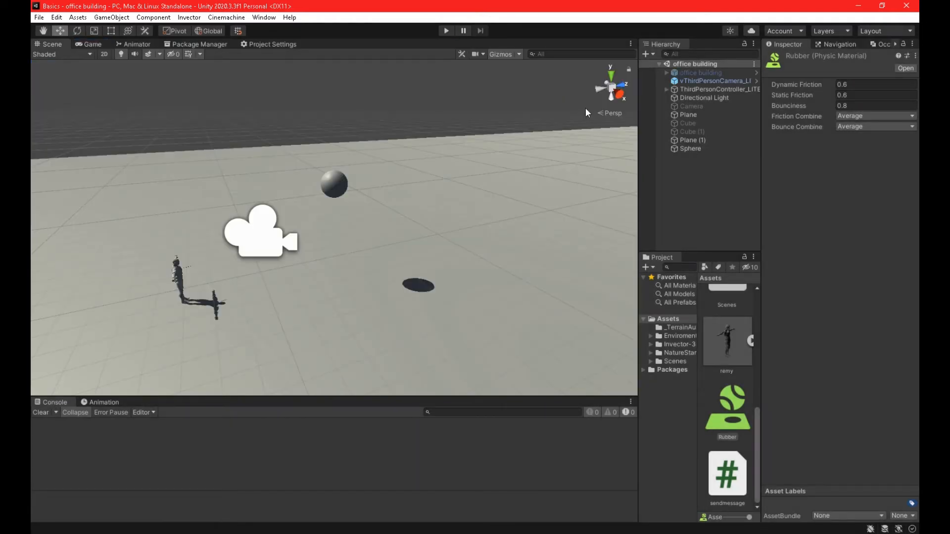
# - Set the Rubber material's bounciness to 1 and raise the sphere to a Y position of about 7.99
pyautogui.click(855, 107)
pyautogui.write('1')
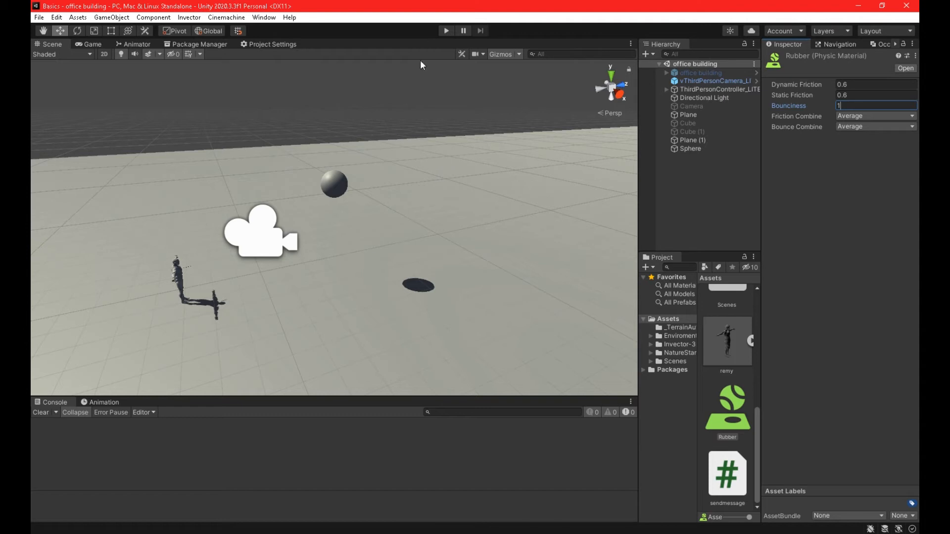
pyautogui.click(343, 181)
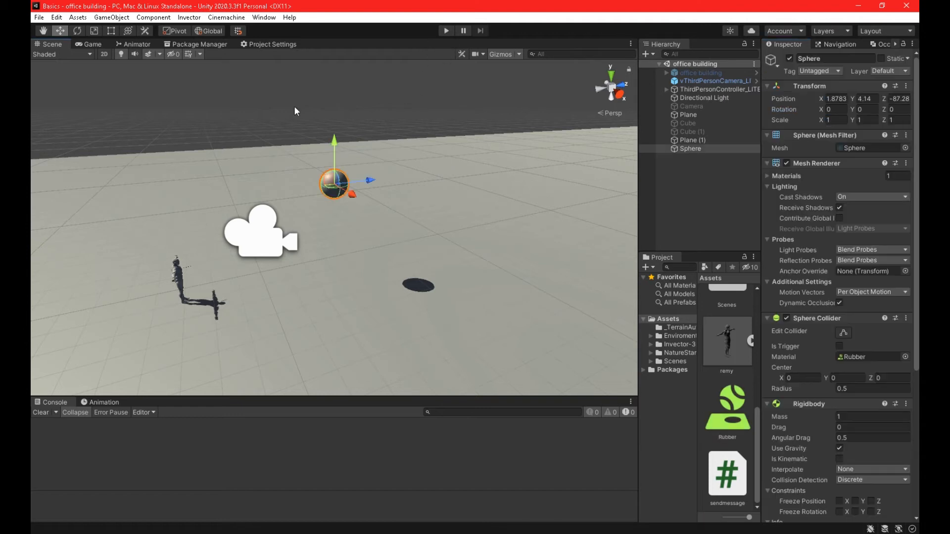
pyautogui.moveTo(334, 146); pyautogui.dragTo(332, 11)
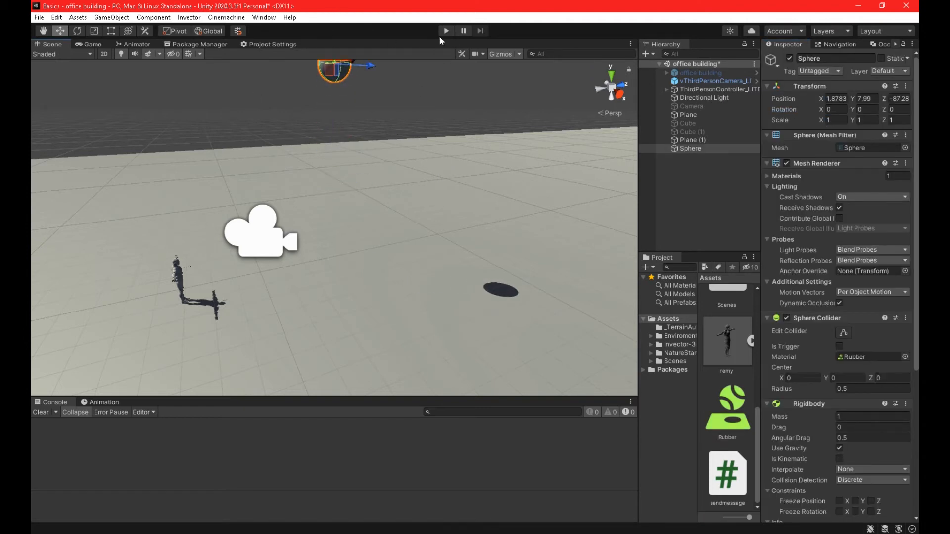
# - Play test the sphere's bounce from its new height and bring up the Rubber material's properties
pyautogui.click(445, 31)
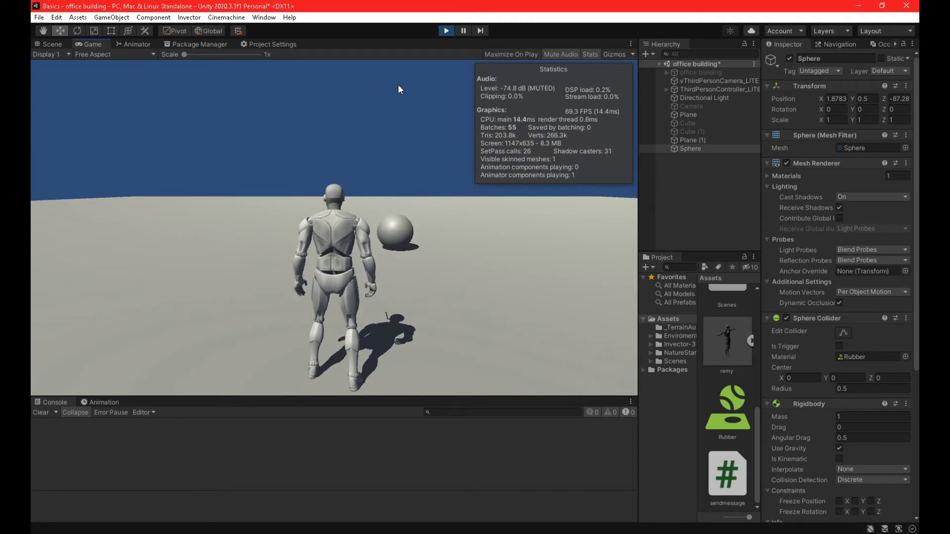
pyautogui.click(445, 32)
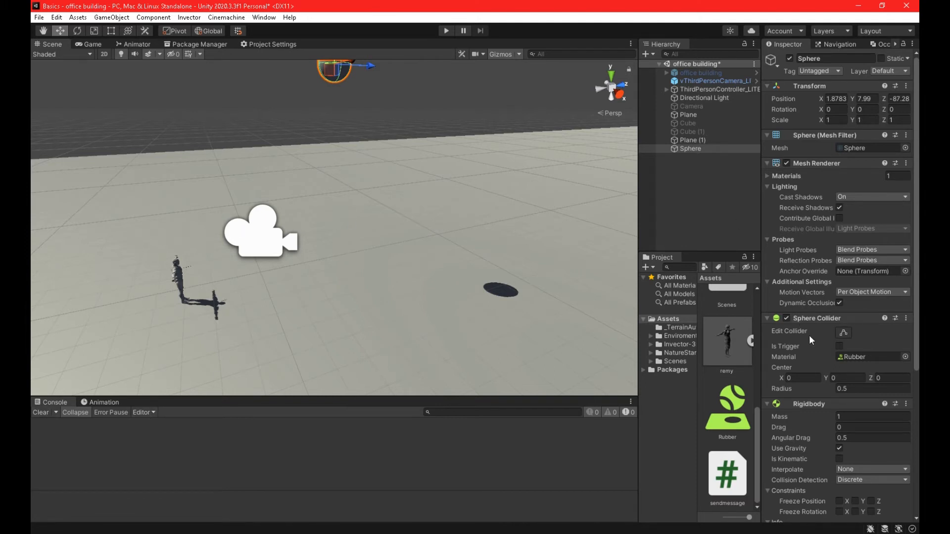
pyautogui.click(726, 422)
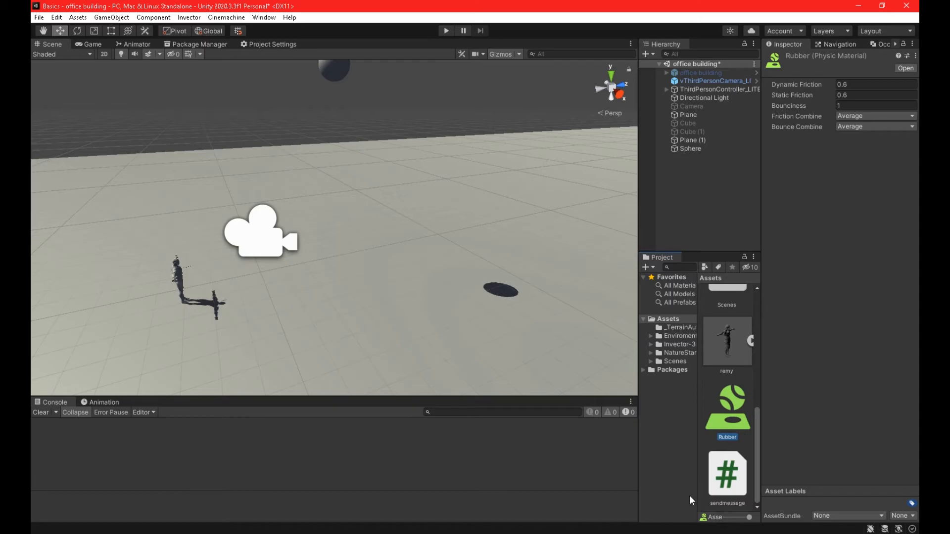
# - Switch to the Unity manual in the browser, review the Physic Material property table, and return to Unity
pyautogui.hotkey('alt', 'Tab')
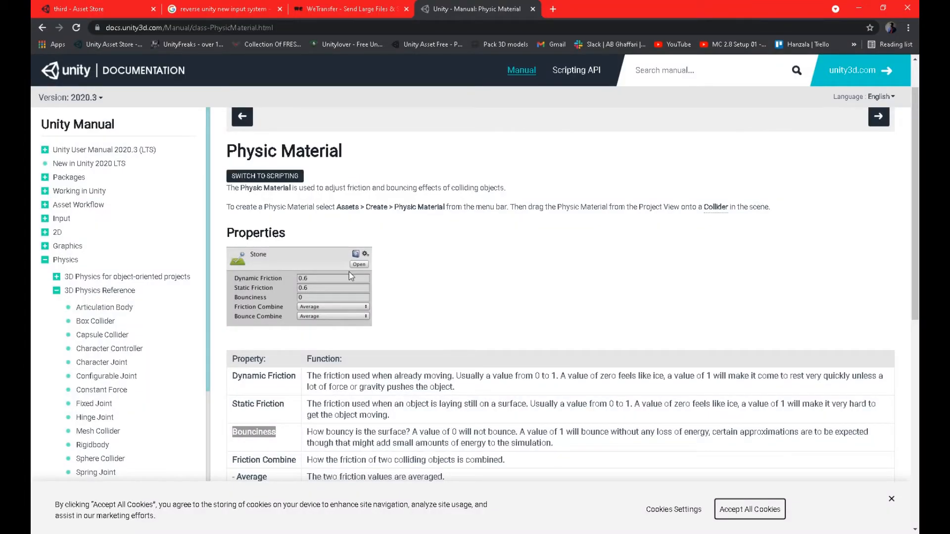
pyautogui.scroll(-2, 300, 303)
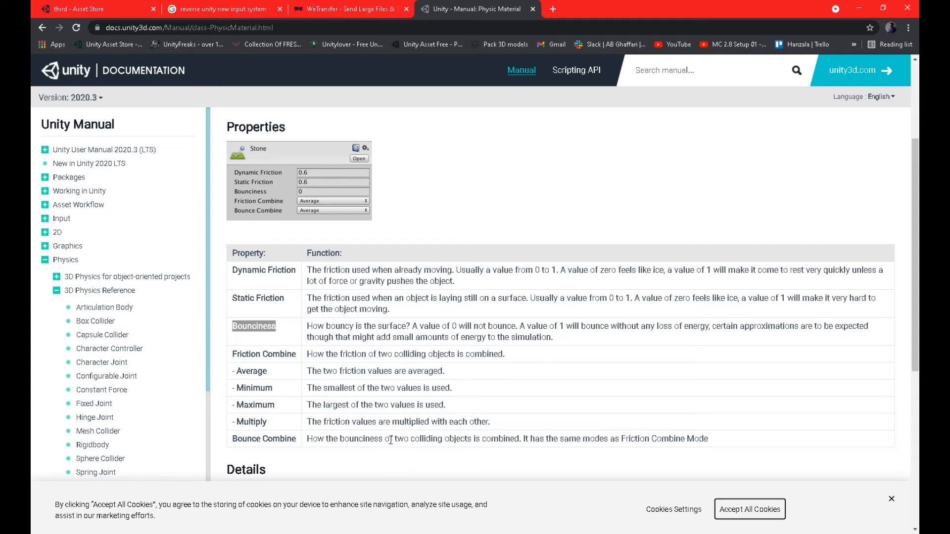
pyautogui.click(862, 3)
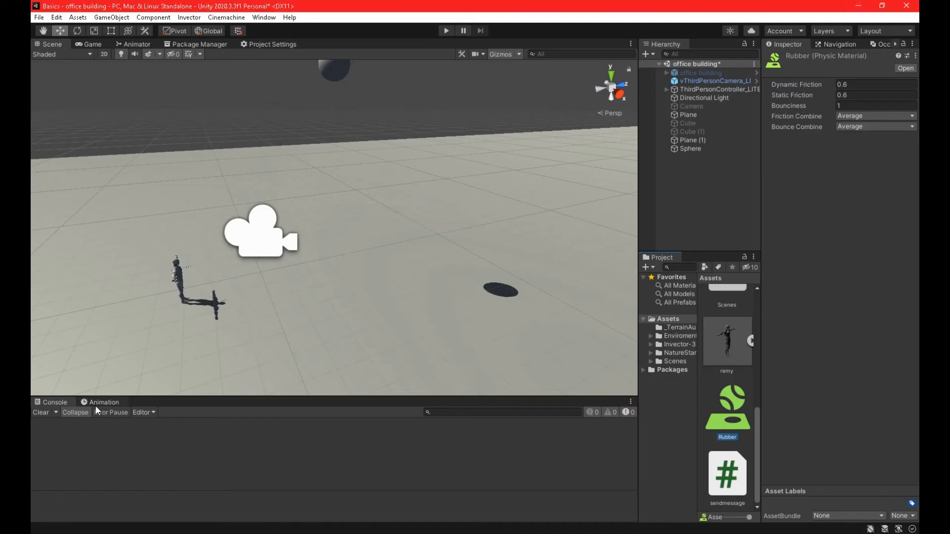
# - Review the sphere's Sphere Collider and Rigidbody settings, and save the scene
pyautogui.moveTo(368, 259); pyautogui.dragTo(337, 193, button='right')
pyautogui.click(386, 148)
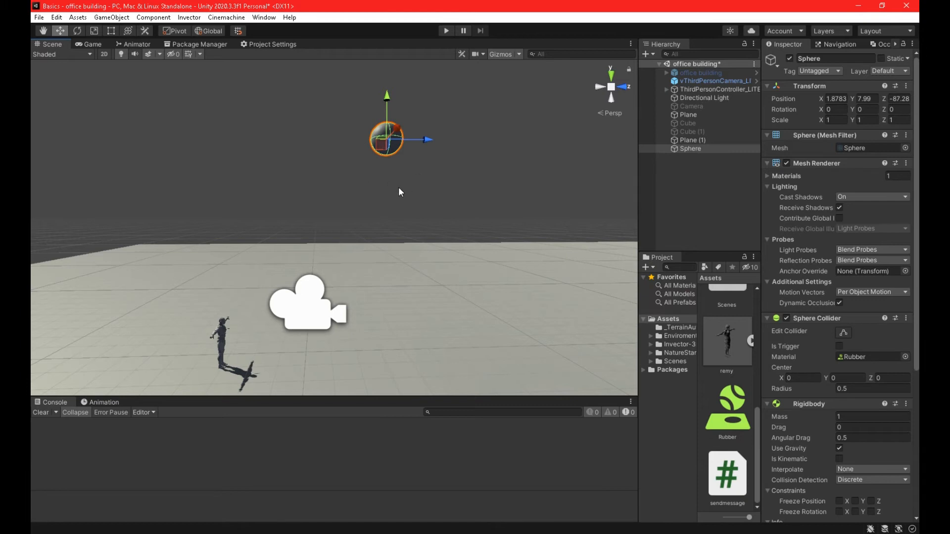
pyautogui.moveTo(252, 207); pyautogui.dragTo(368, 220, button='right')
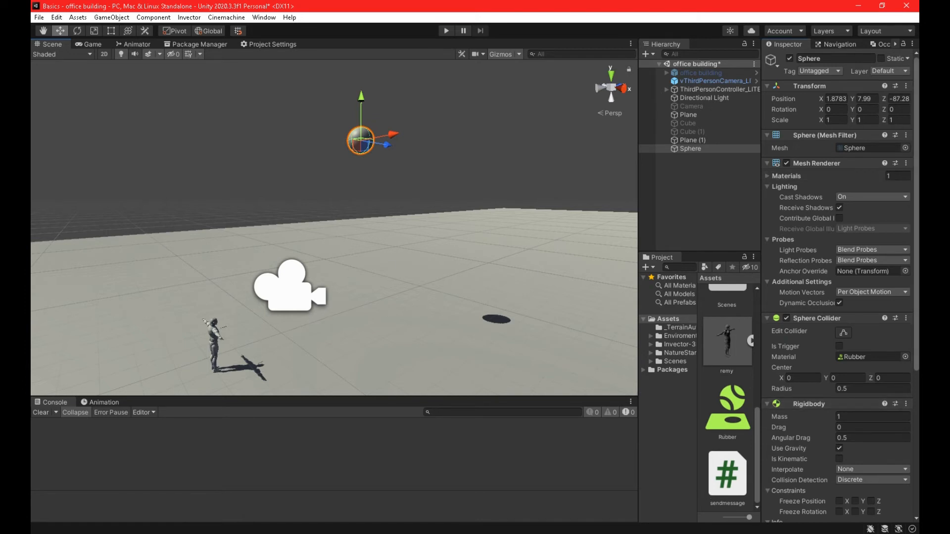
pyautogui.scroll(-8, 839, 287)
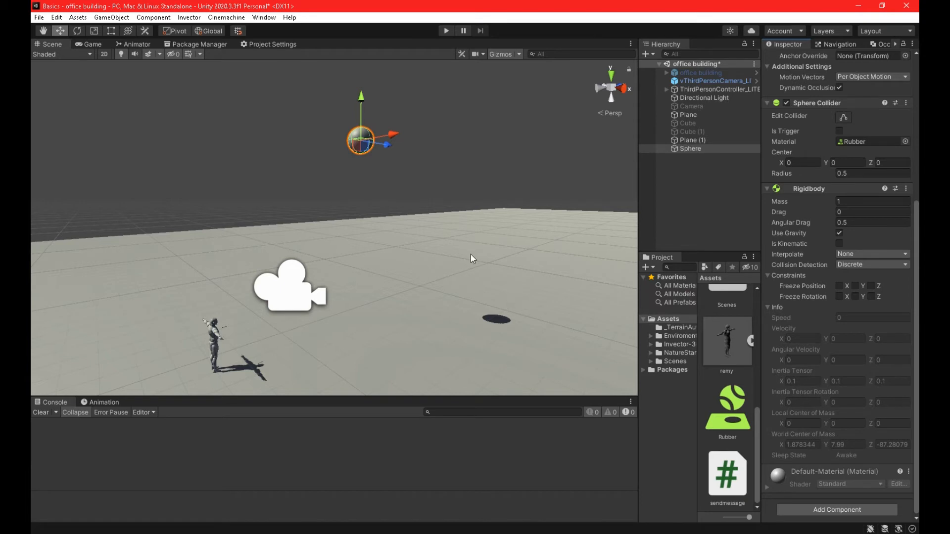
pyautogui.click(708, 187)
pyautogui.hotkey('ctrl', 's')
# - Select the ThirdPersonController_LITE character and look at its components
pyautogui.keyDown('alt'); pyautogui.moveTo(566, 227); pyautogui.dragTo(473, 269); pyautogui.keyUp('alt')
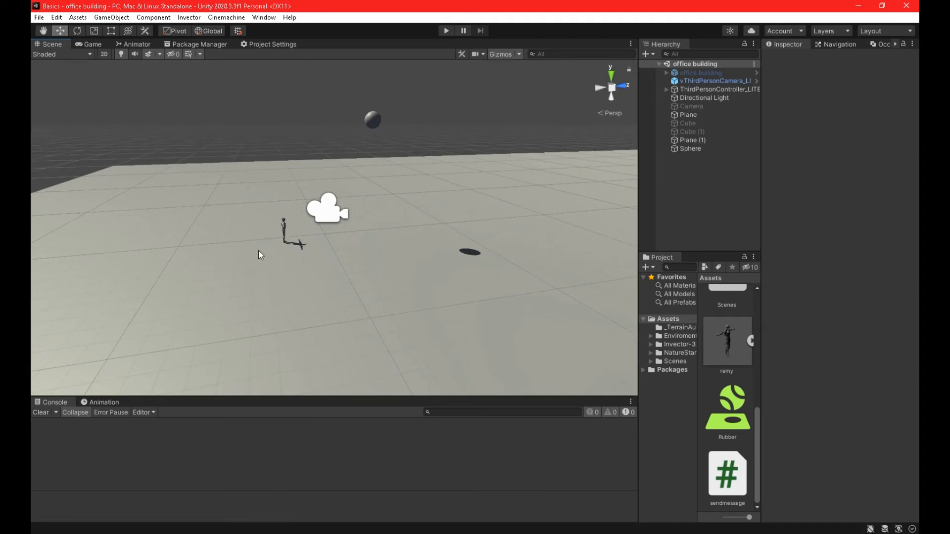
pyautogui.click(284, 225)
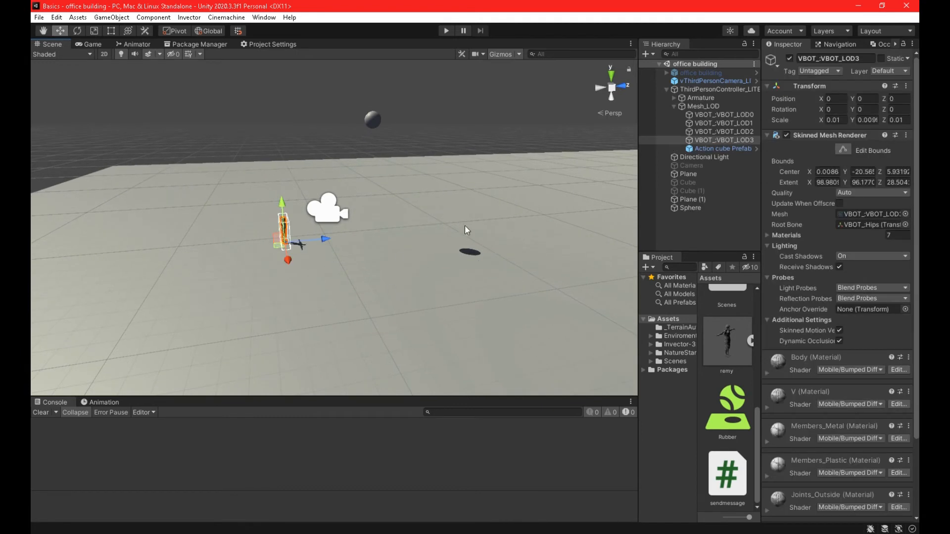
pyautogui.click(667, 89)
pyautogui.click(708, 91)
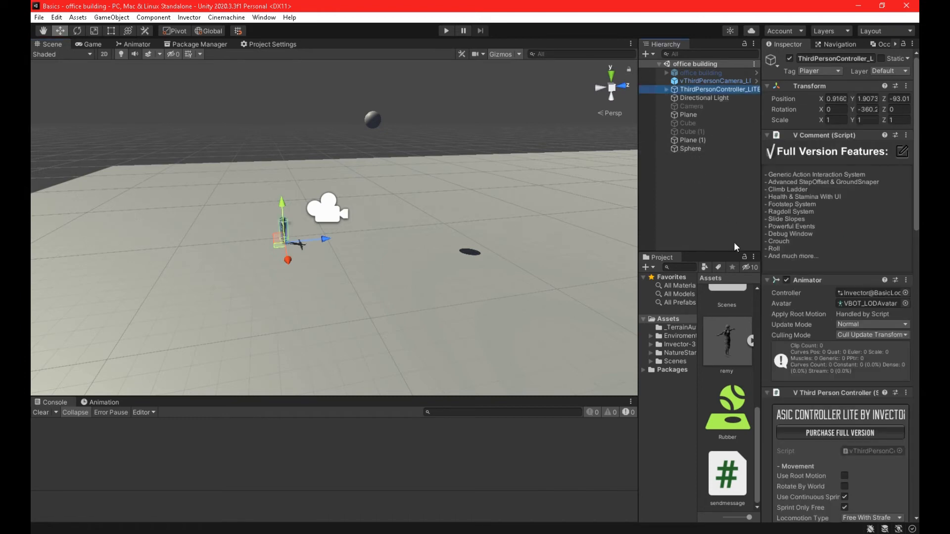
# - Select the remy model asset and open Invector's Create Basic Controller under Basic Locomotion
pyautogui.click(727, 339)
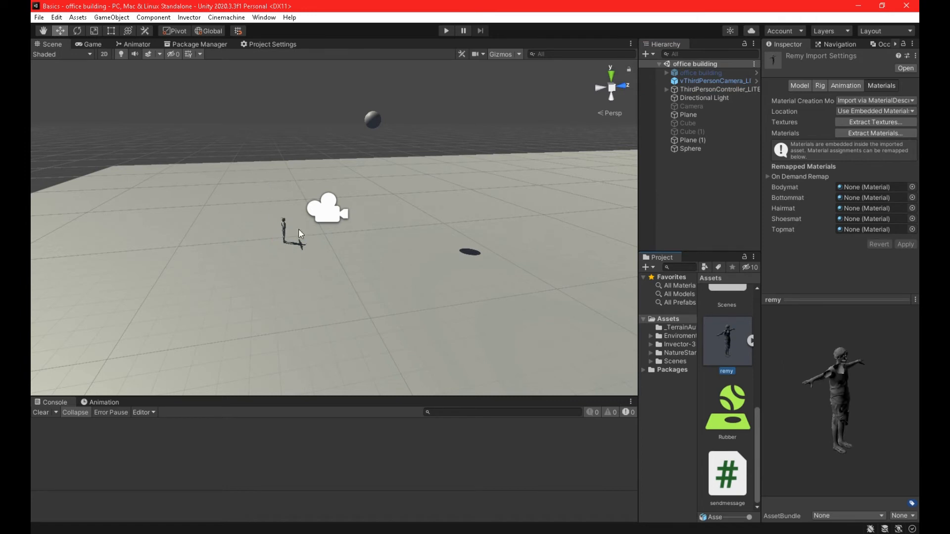
pyautogui.moveTo(314, 236)
pyautogui.mouseDown(button='right')
pyautogui.moveTo(326, 227)
pyautogui.moveTo(316, 229)
pyautogui.mouseUp(button='right')
pyautogui.press('w')
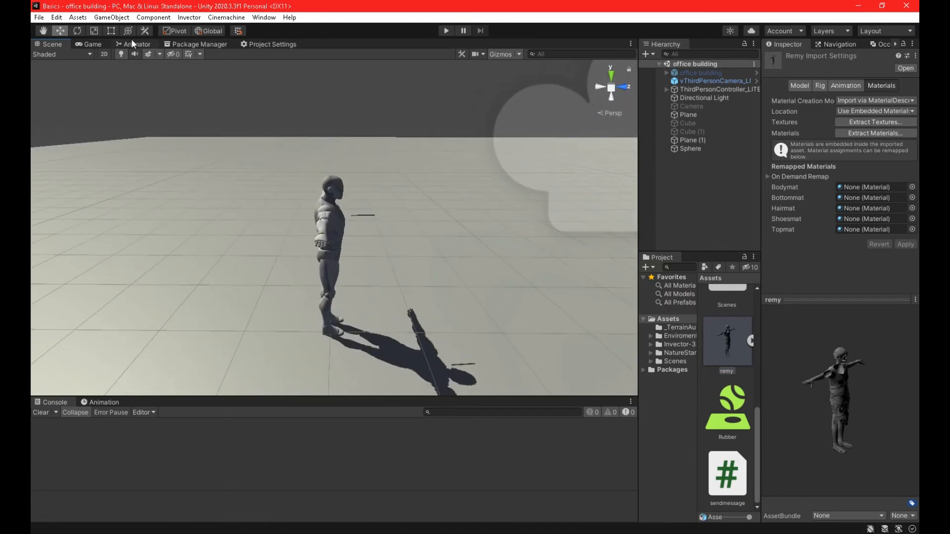
pyautogui.click(187, 19)
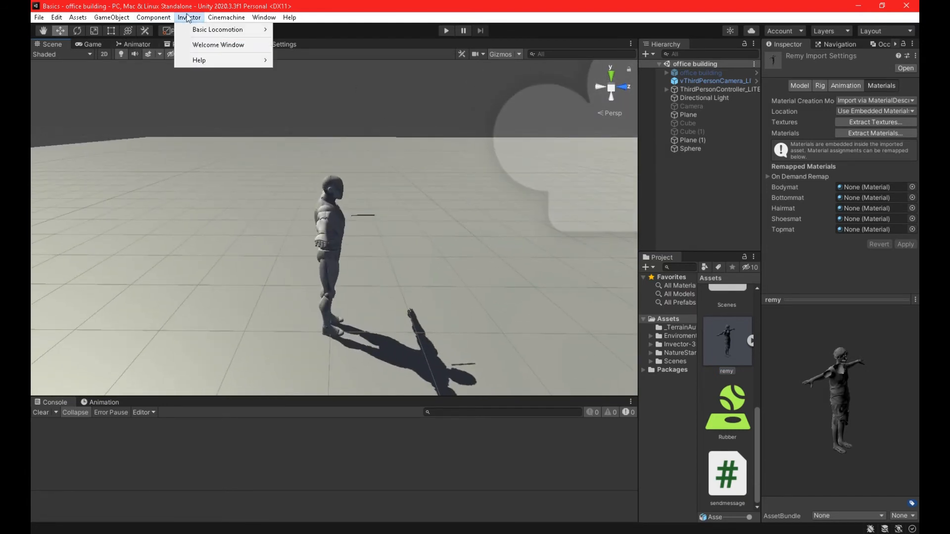
pyautogui.moveTo(206, 34)
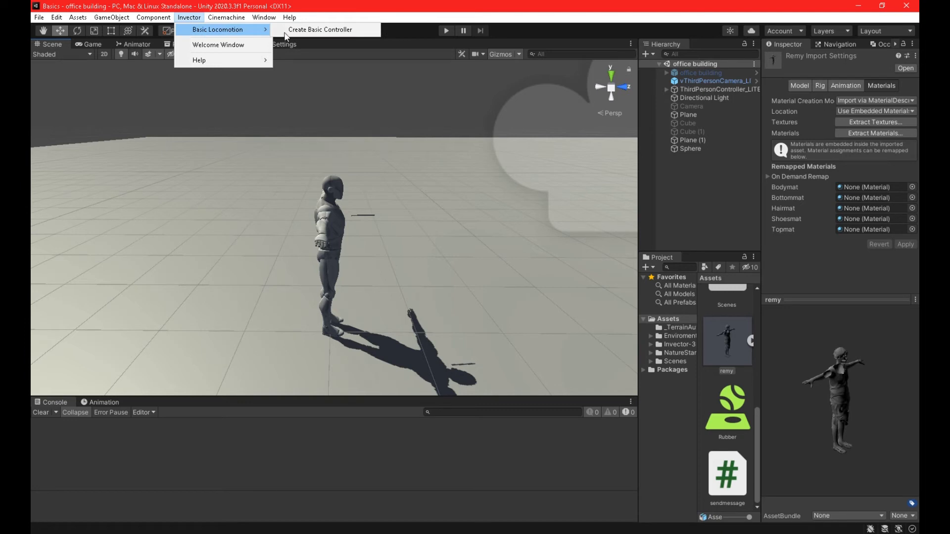
pyautogui.click(322, 30)
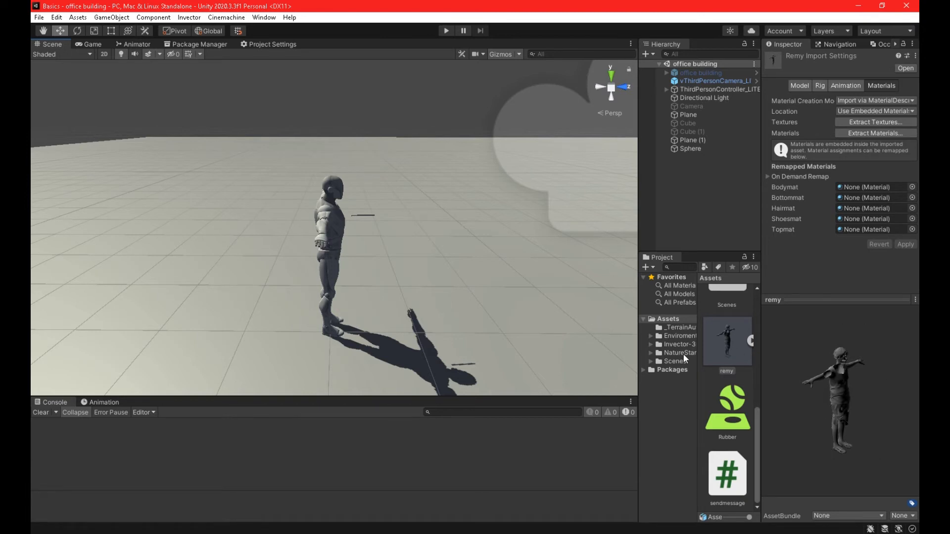
# - Place the remy model in the scene beside the existing character and scale it to 0.5 on all axes
pyautogui.moveTo(726, 338); pyautogui.dragTo(250, 322)
pyautogui.scroll(-5, 250, 323)
pyautogui.click(846, 130)
pyautogui.write('.5')
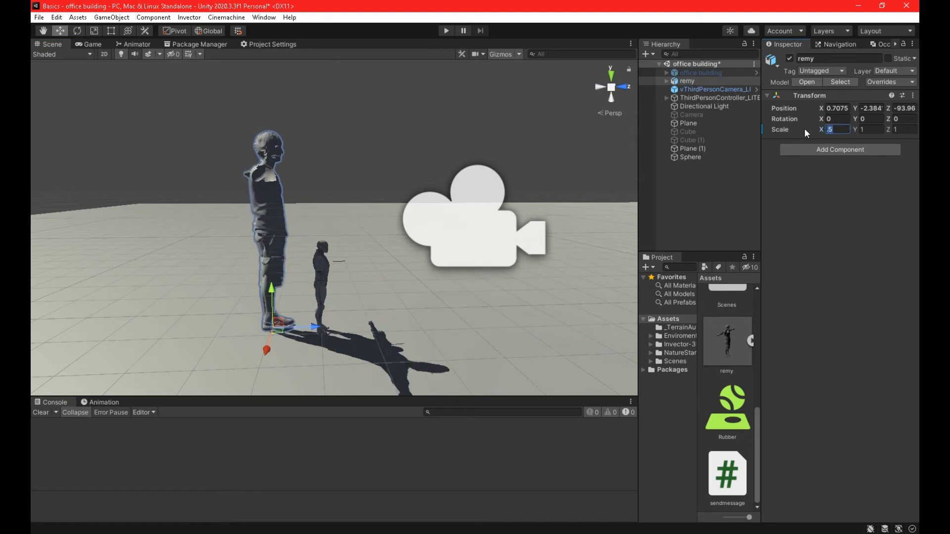
pyautogui.click(871, 130)
pyautogui.write('.5')
pyautogui.click(906, 129)
pyautogui.write('.5')
# - Inspect the placed remy character up close, selecting its Tops mesh and then the whole remy object
pyautogui.press('w')
pyautogui.moveTo(457, 227); pyautogui.dragTo(374, 233, button='right')
pyautogui.press('w')
pyautogui.click(373, 233)
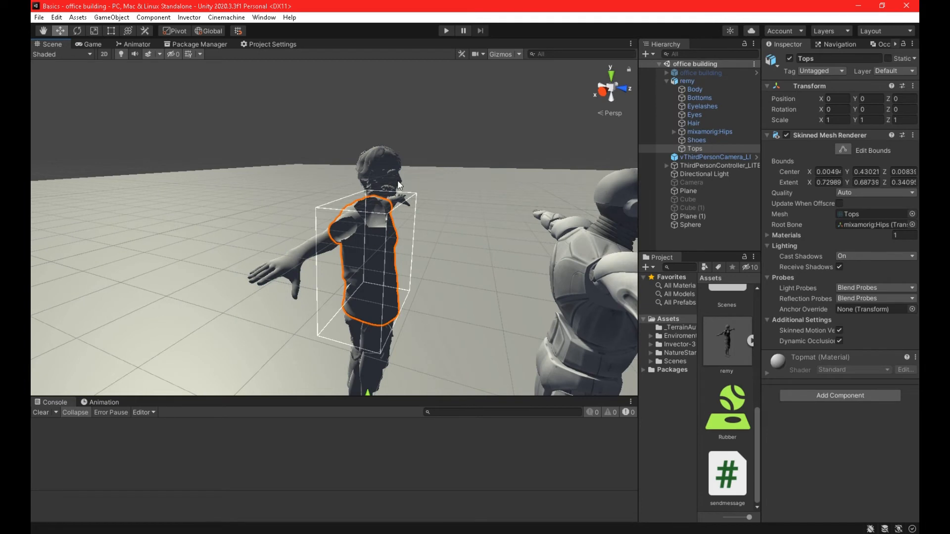
pyautogui.click(688, 82)
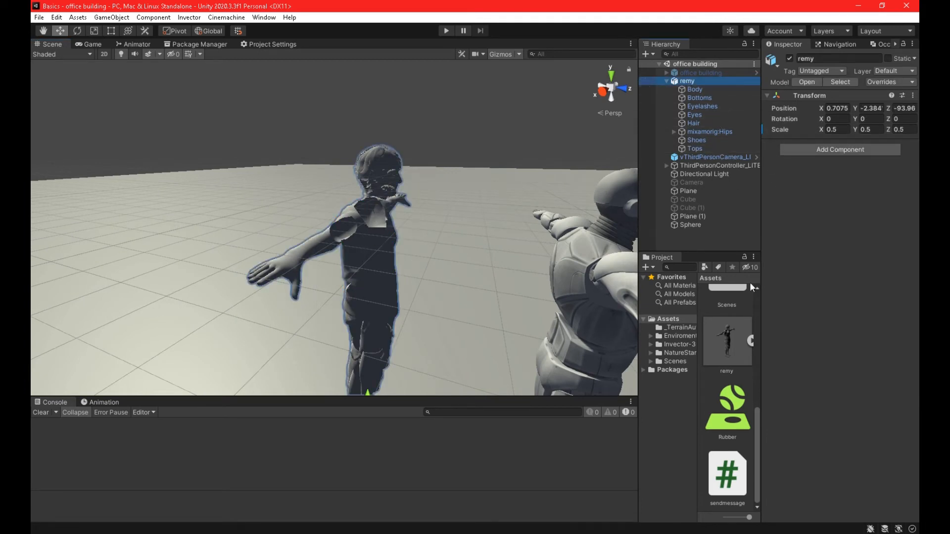
# - Review the remy asset's Model and Materials import settings
pyautogui.click(730, 330)
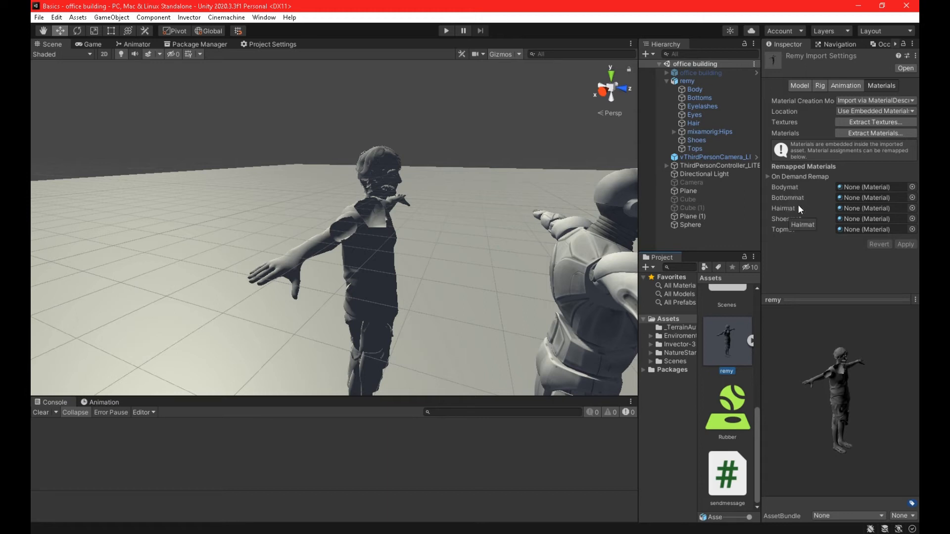
pyautogui.click(800, 87)
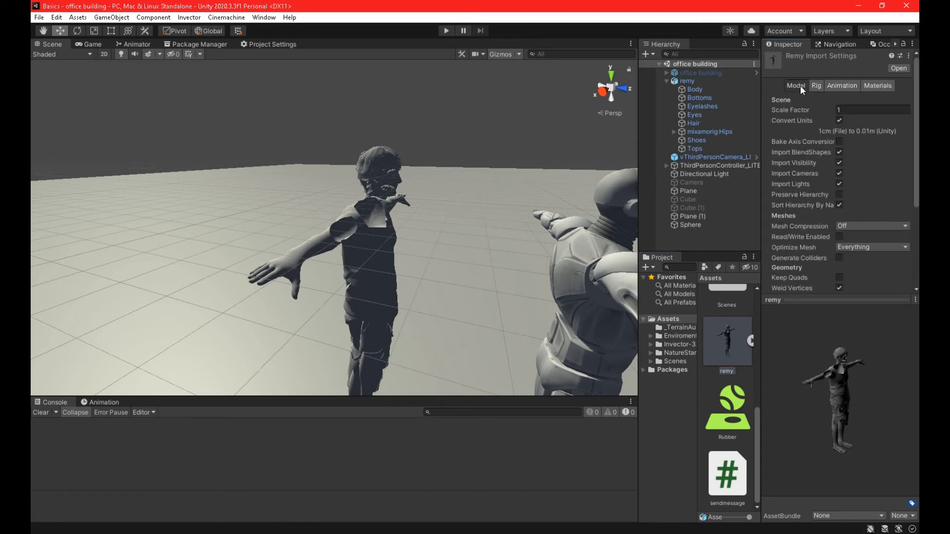
pyautogui.scroll(-5, 821, 192)
pyautogui.scroll(5, 841, 173)
pyautogui.click(875, 87)
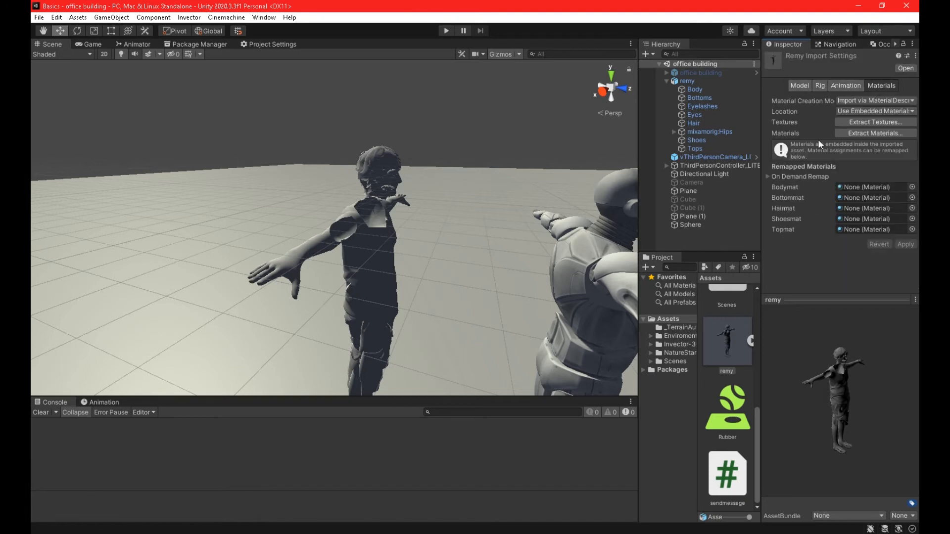
# - Show the remy asset's location in File Explorer and create a folder named Character inside Assets
pyautogui.rightClick(728, 352)
pyautogui.click(755, 88)
pyautogui.rightClick(574, 413)
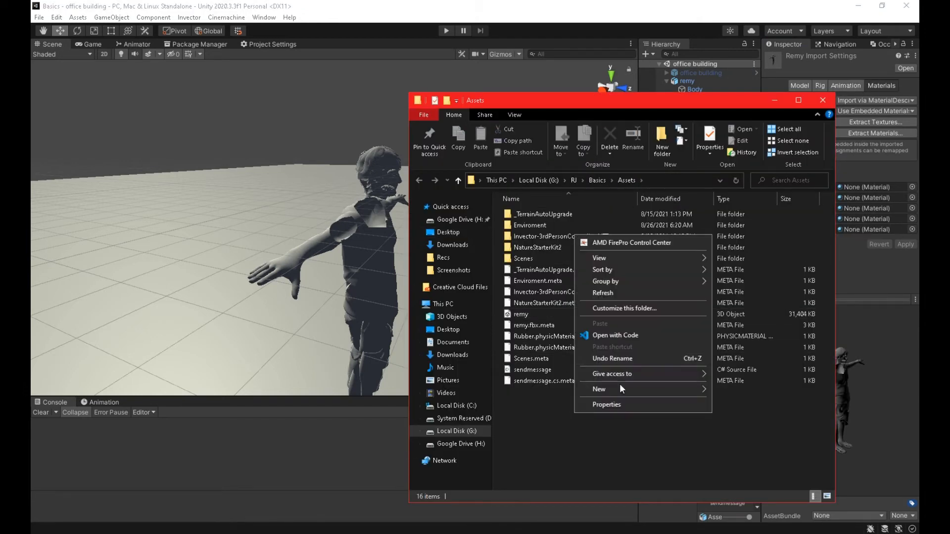
pyautogui.moveTo(654, 390)
pyautogui.click(742, 389)
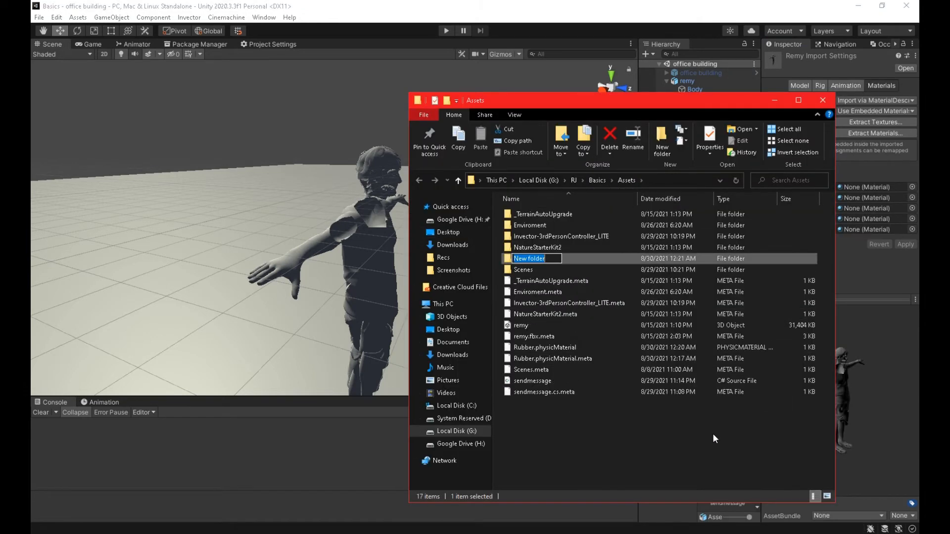
pyautogui.write('Charace')
pyautogui.press('BackSpace')
pyautogui.write('ter')
pyautogui.press('Return')
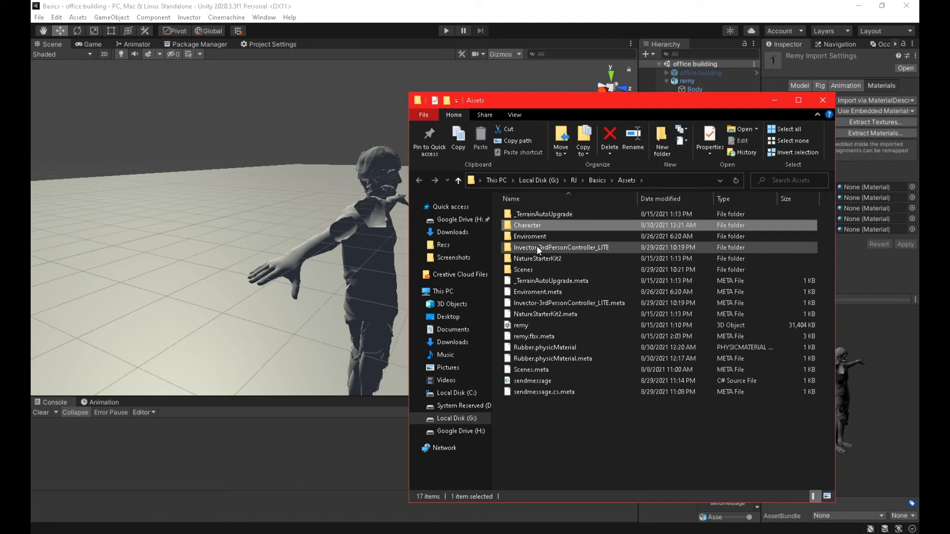
# - Move the remy model and its remy.fbx.meta file into the Character folder and return to Unity
pyautogui.click(521, 326)
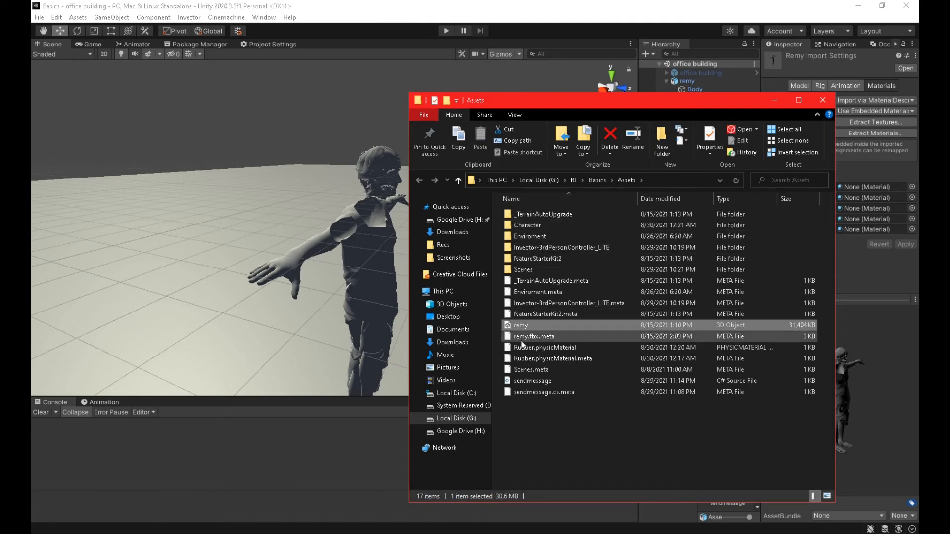
pyautogui.keyDown('ctrl'); pyautogui.click(525, 336); pyautogui.keyUp('ctrl')
pyautogui.moveTo(530, 337); pyautogui.dragTo(534, 225)
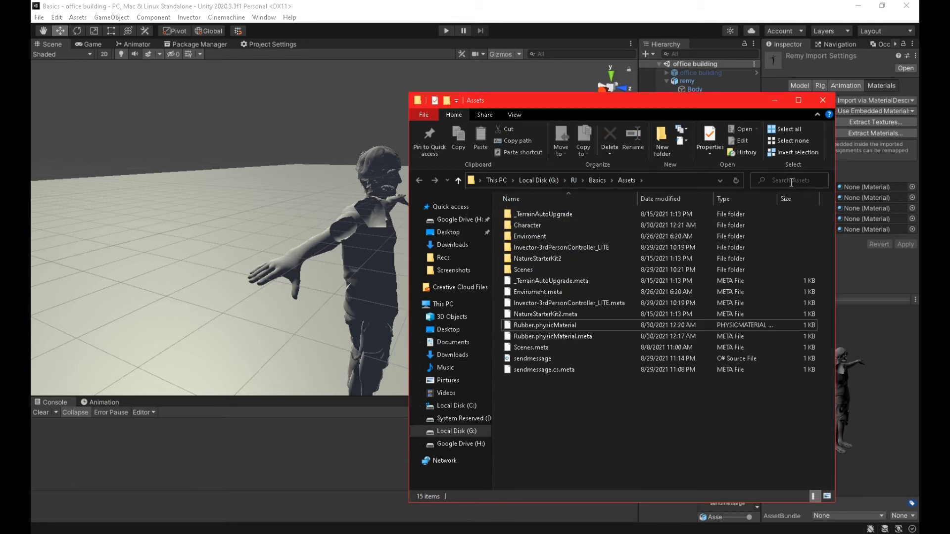
pyautogui.click(823, 100)
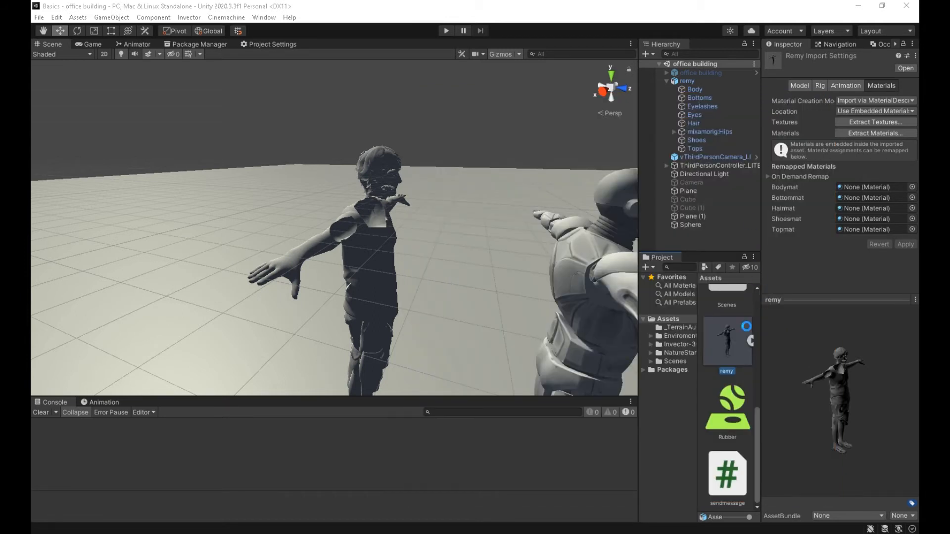
# - Extract the remy model's embedded textures into the Character folder and fix the normal map import settings
pyautogui.scroll(5, 730, 367)
pyautogui.doubleClick(732, 378)
pyautogui.click(730, 307)
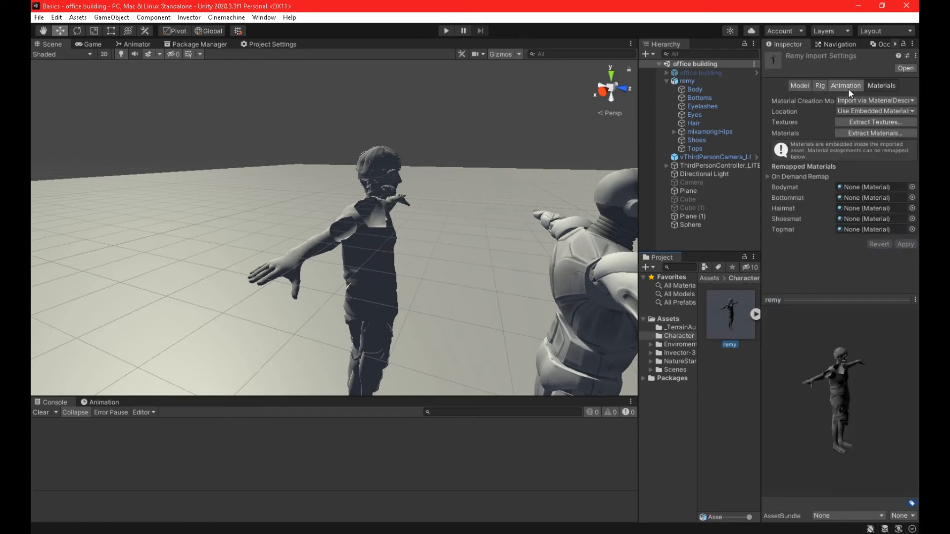
pyautogui.click(862, 130)
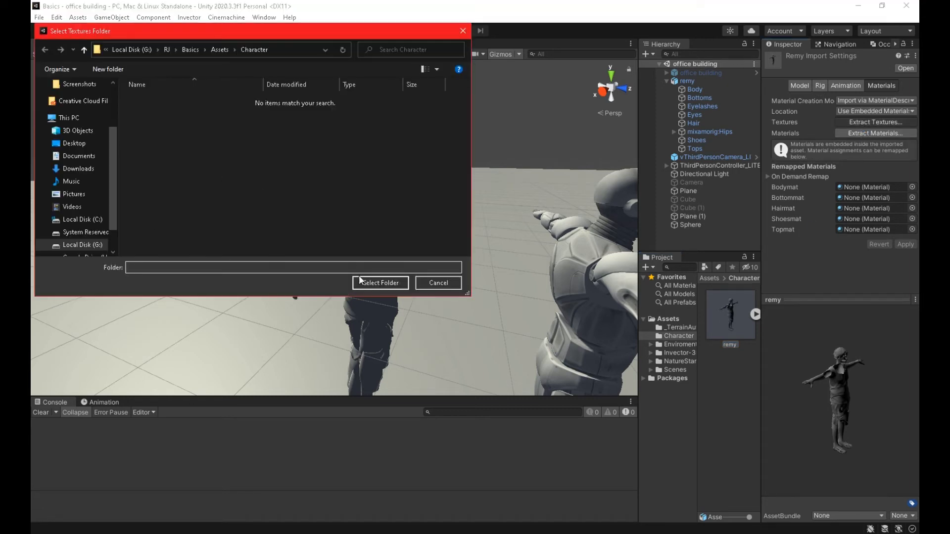
pyautogui.click(368, 282)
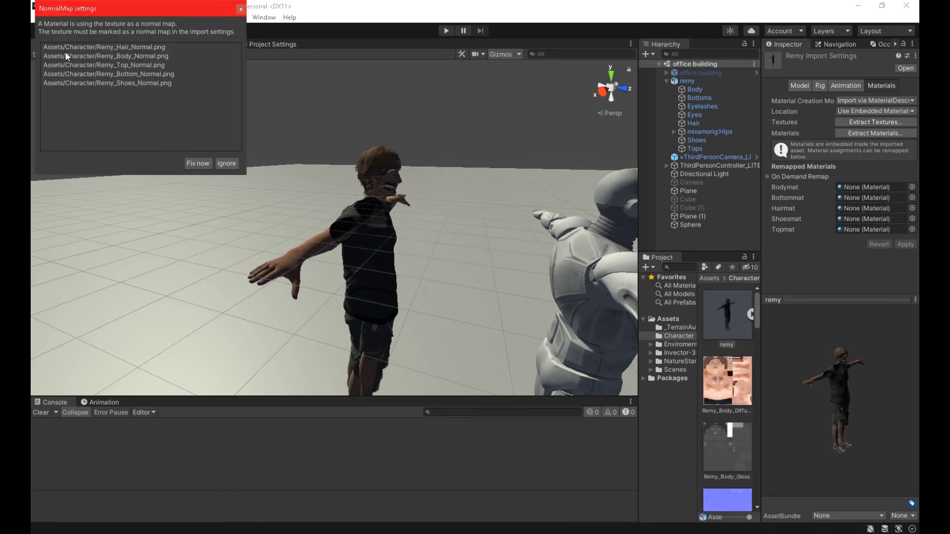
pyautogui.click(197, 164)
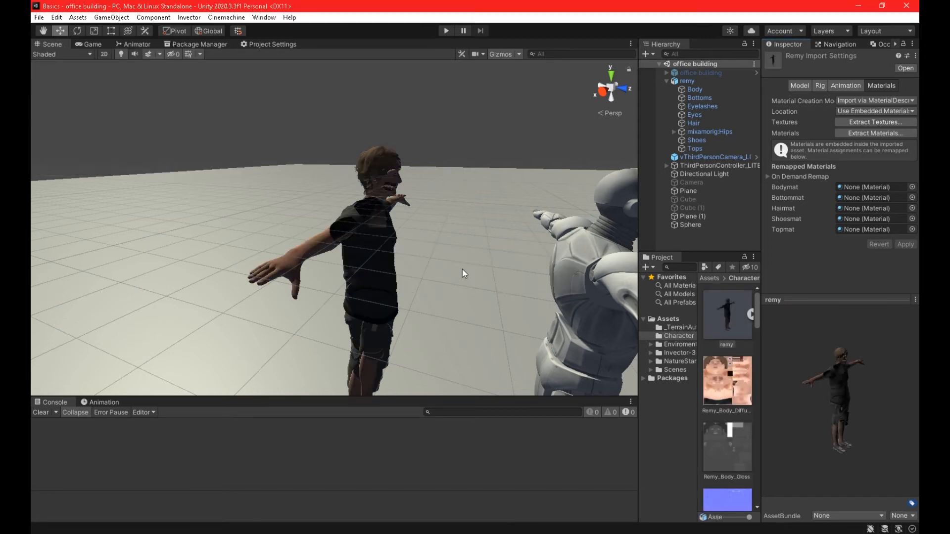
# - Check the textured remy and the extracted textures, and extract the model's materials into the Character folder
pyautogui.moveTo(464, 257); pyautogui.dragTo(359, 211, button='right')
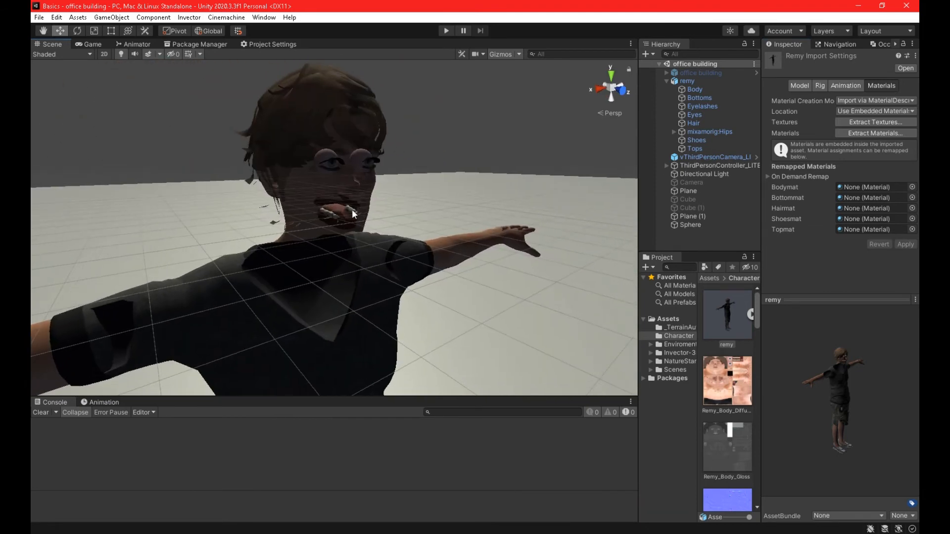
pyautogui.moveTo(331, 182); pyautogui.dragTo(421, 233, button='right')
pyautogui.scroll(-5, 739, 385)
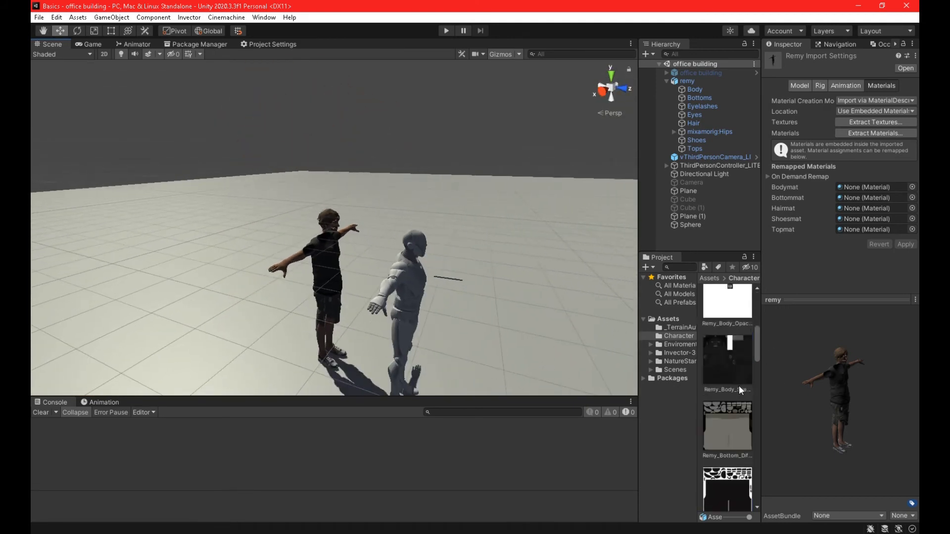
pyautogui.moveTo(756, 355); pyautogui.dragTo(757, 456)
pyautogui.scroll(10, 758, 456)
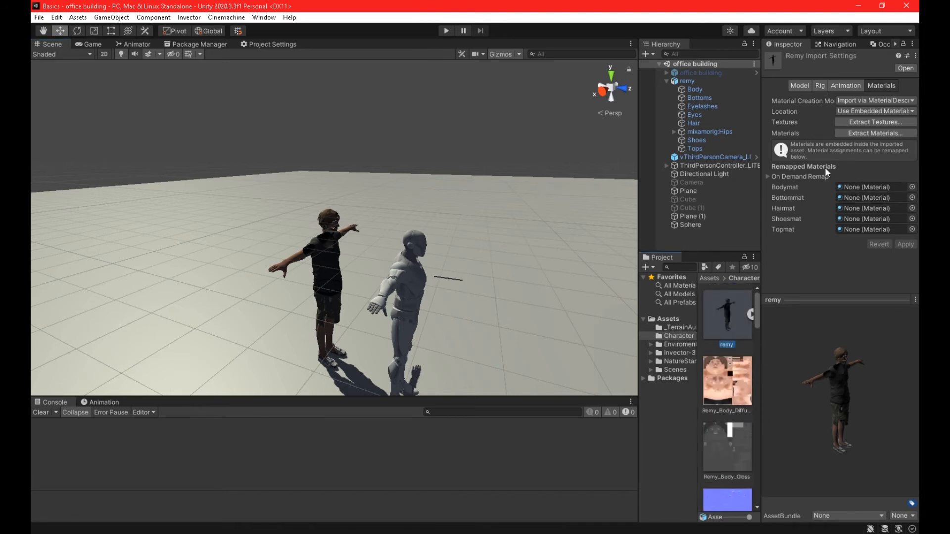
pyautogui.click(867, 132)
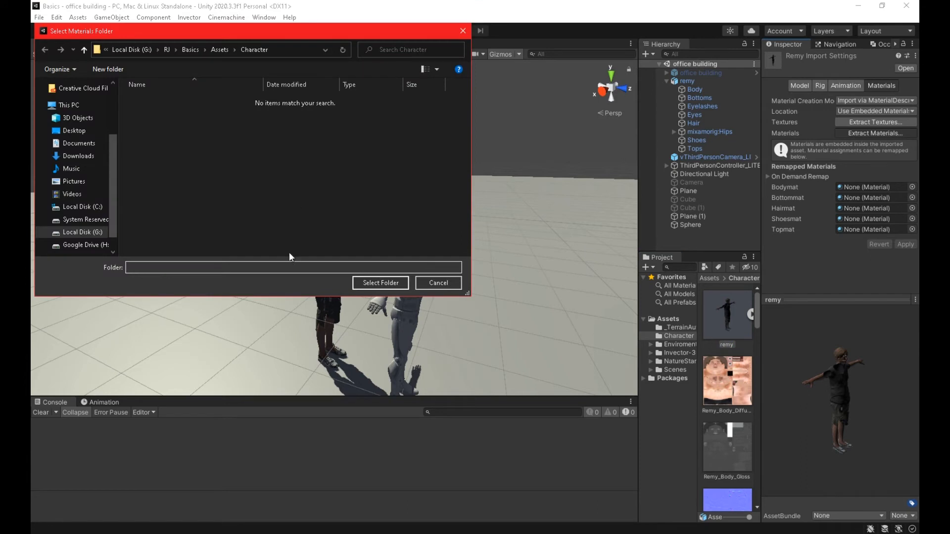
pyautogui.click(381, 283)
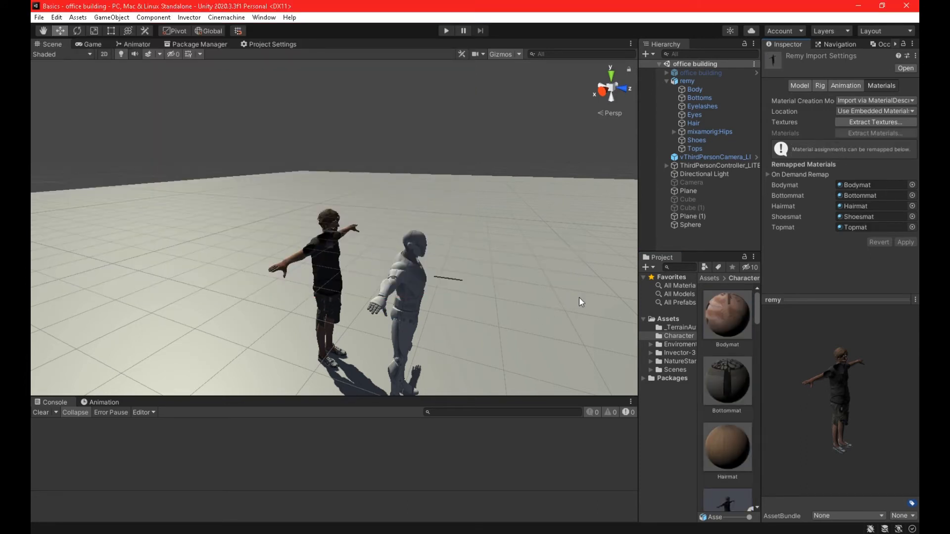
# - Set the Bodymat material's rendering mode to Opaque
pyautogui.keyDown('alt'); pyautogui.moveTo(463, 224); pyautogui.dragTo(462, 253); pyautogui.keyUp('alt')
pyautogui.scroll(3, 463, 252)
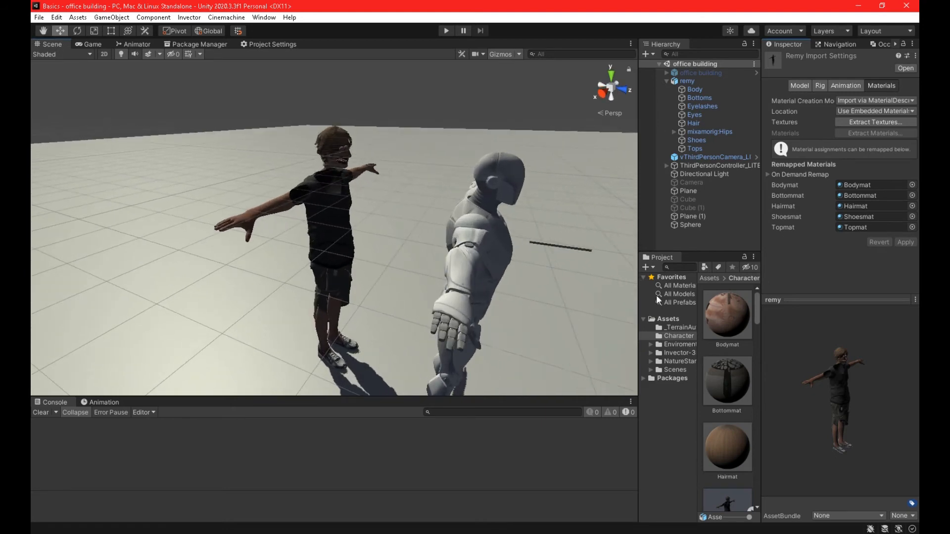
pyautogui.click(723, 308)
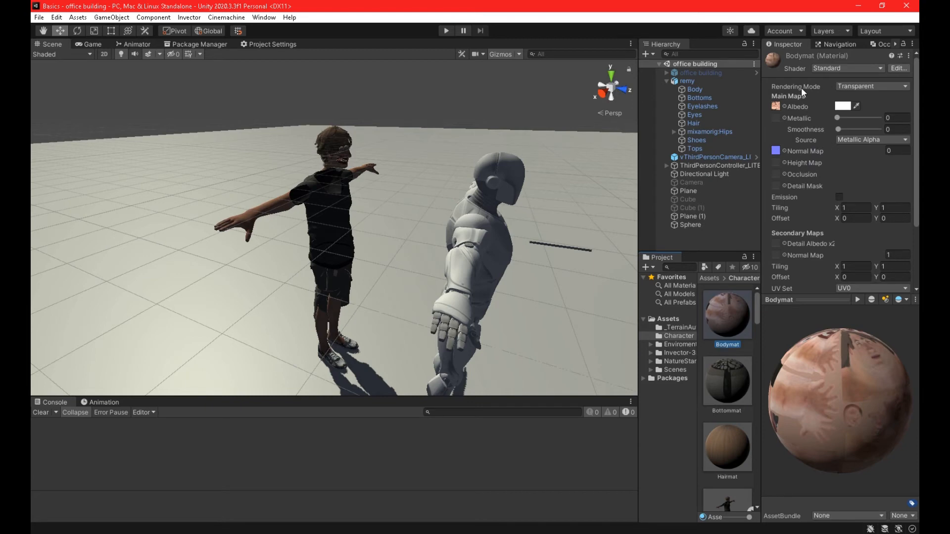
pyautogui.moveTo(445, 169); pyautogui.dragTo(354, 188, button='right')
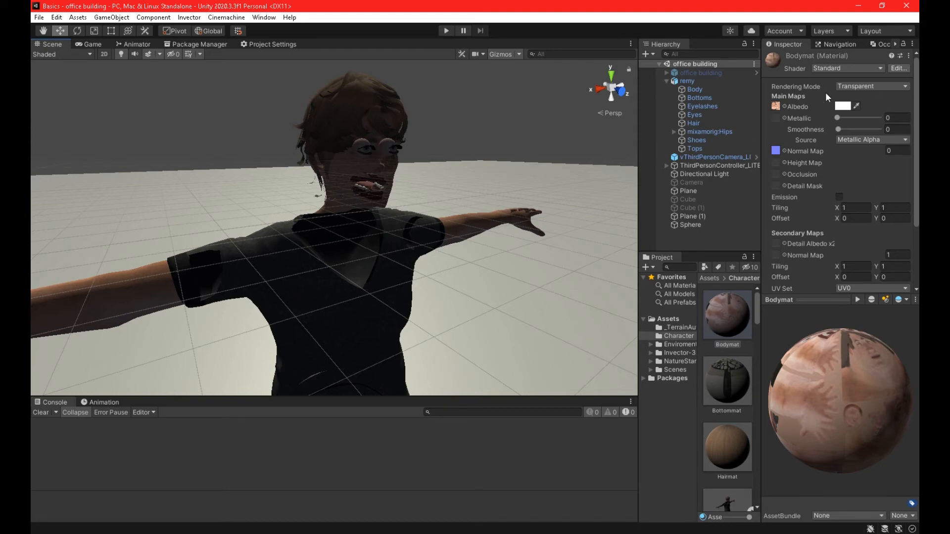
pyautogui.click(852, 88)
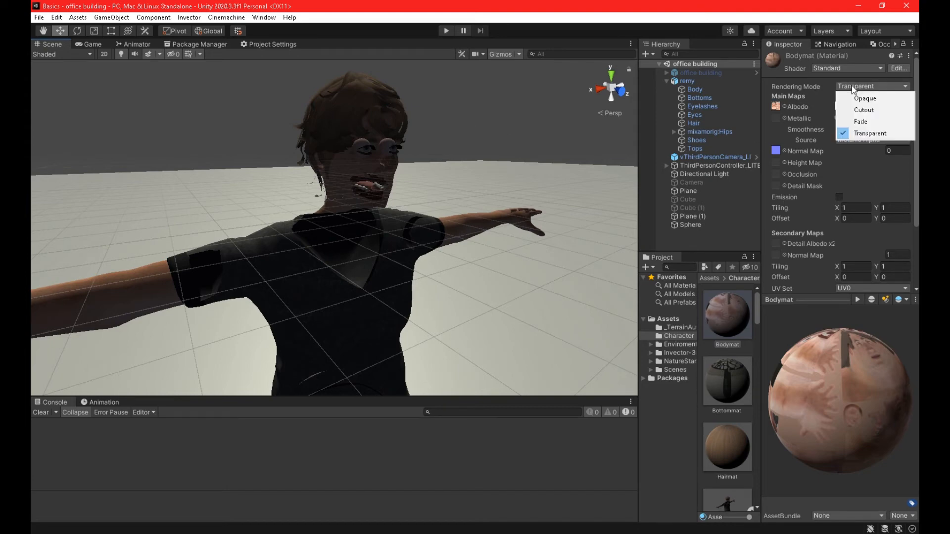
pyautogui.click(856, 100)
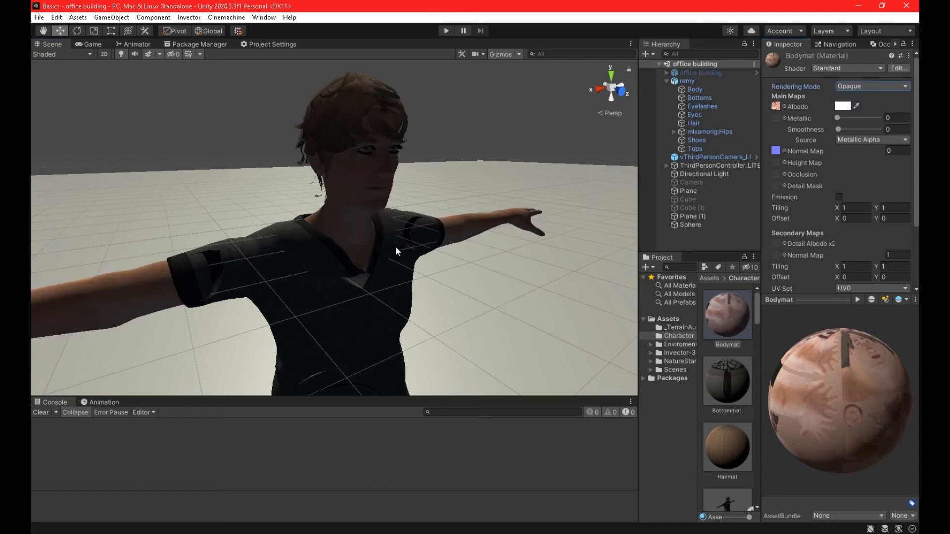
# - Set the Bottommat material's rendering mode to Opaque
pyautogui.keyDown('alt'); pyautogui.moveTo(435, 237); pyautogui.dragTo(460, 248); pyautogui.keyUp('alt')
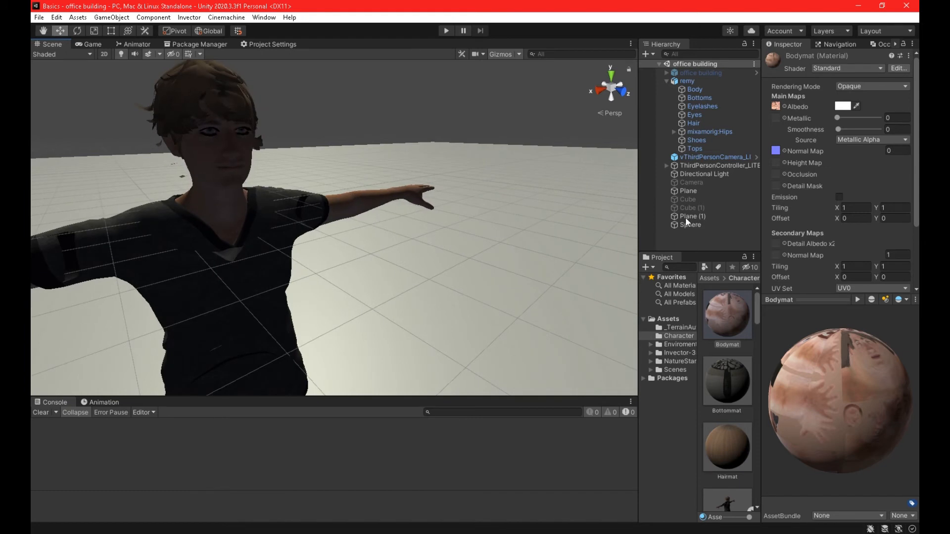
pyautogui.click(739, 390)
pyautogui.click(851, 86)
pyautogui.click(849, 97)
pyautogui.scroll(-1, 732, 417)
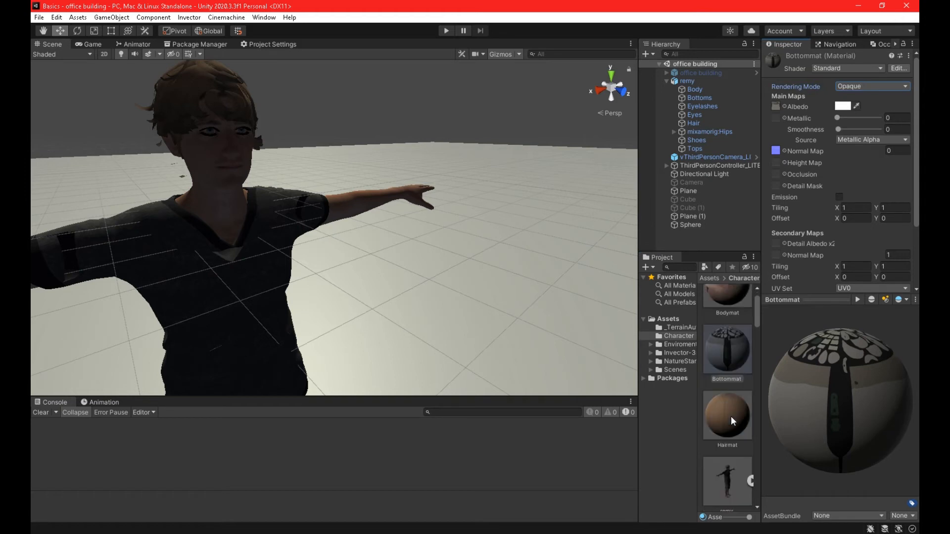
# - Try the Opaque, Cutout and Fade rendering modes on the Hairmat material and return it to Transparent
pyautogui.scroll(-1, 731, 417)
pyautogui.click(737, 387)
pyautogui.moveTo(474, 269); pyautogui.dragTo(401, 185, button='right')
pyautogui.press('w')
pyautogui.click(844, 87)
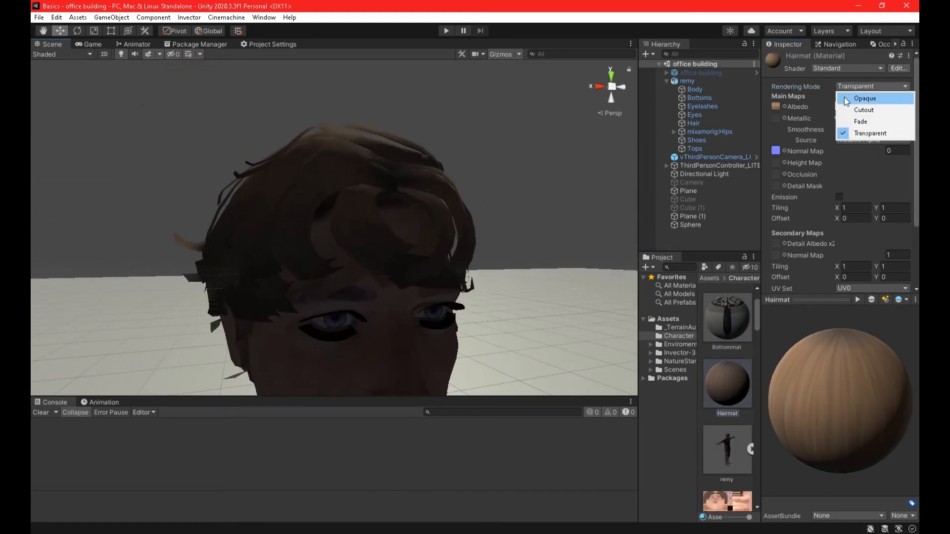
pyautogui.click(850, 96)
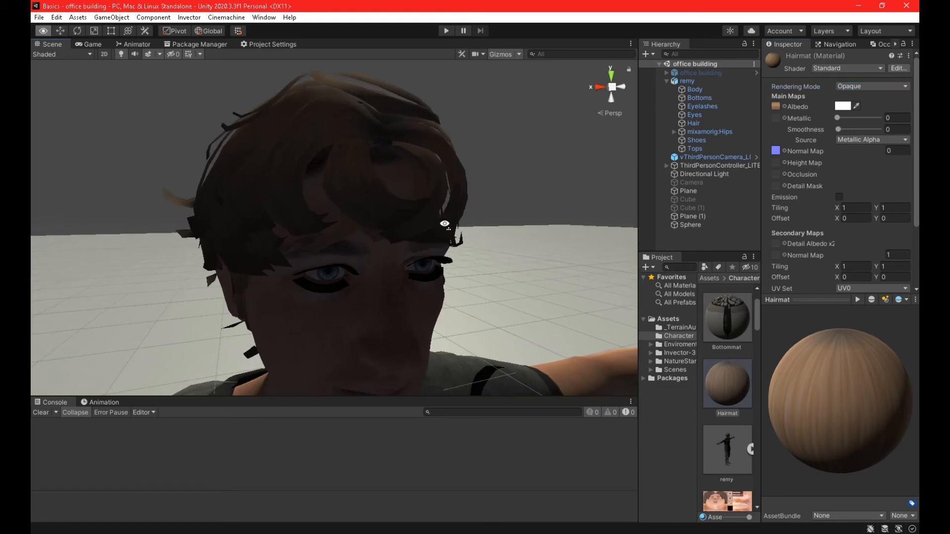
pyautogui.click(874, 88)
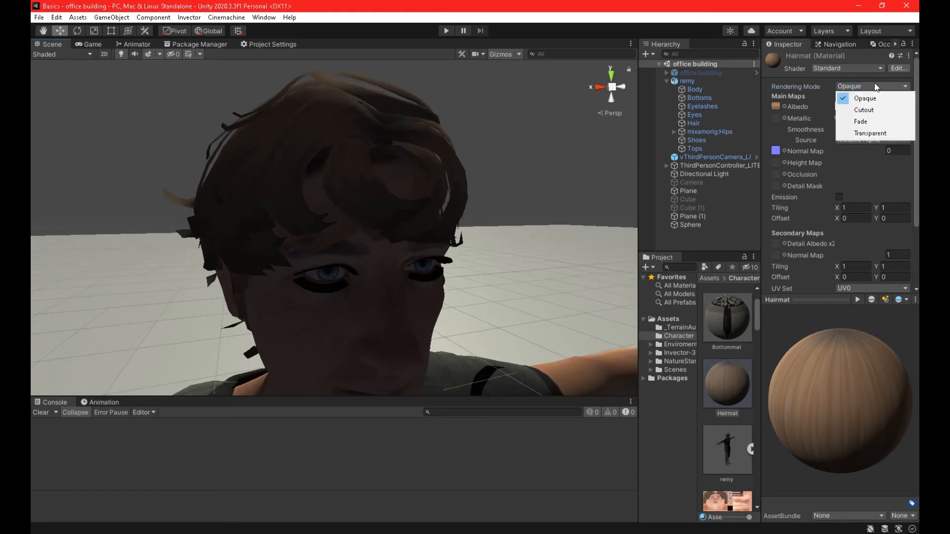
pyautogui.click(864, 110)
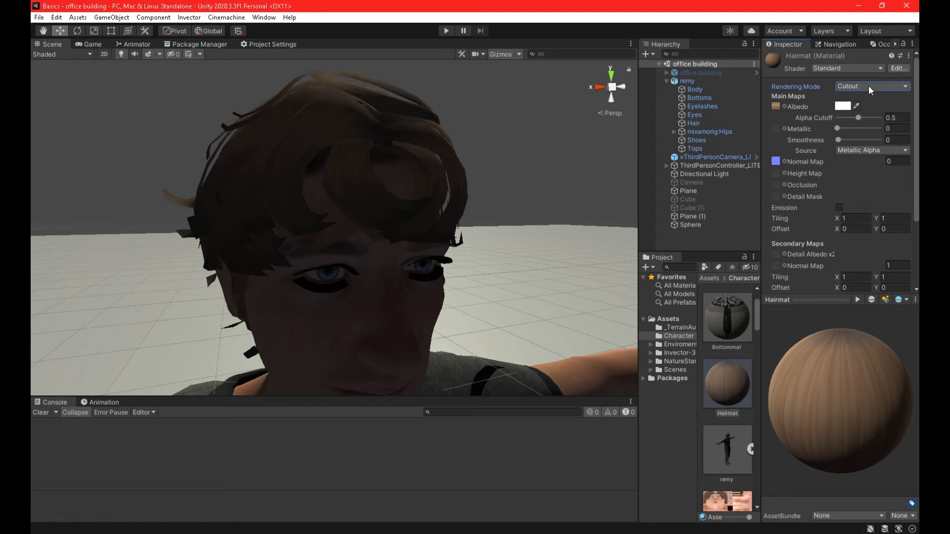
pyautogui.click(868, 86)
pyautogui.click(864, 122)
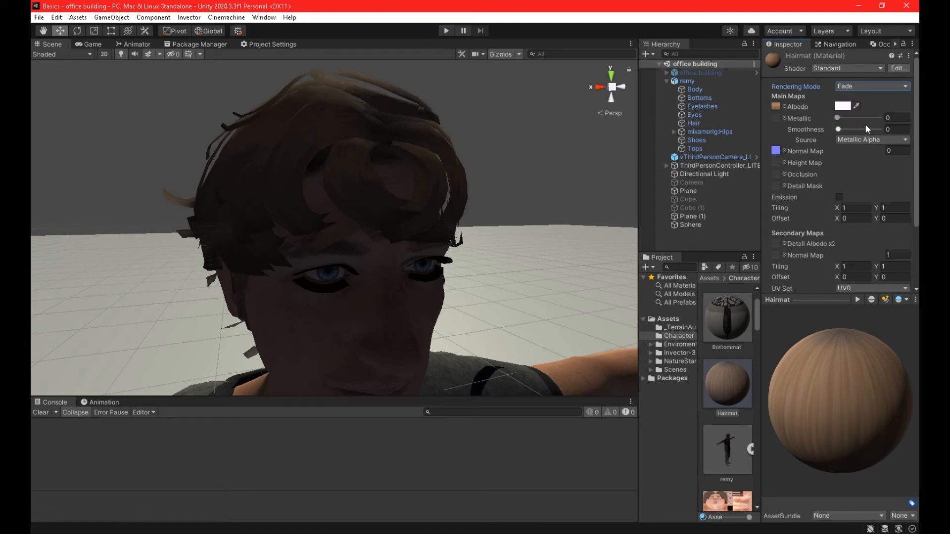
pyautogui.click(871, 86)
pyautogui.click(844, 132)
# - Inspect remy's face up close and review the material settings of its Eyelashes mesh
pyautogui.click(497, 144)
pyautogui.keyDown('alt'); pyautogui.moveTo(497, 144); pyautogui.dragTo(354, 128); pyautogui.keyUp('alt')
pyautogui.moveTo(354, 128); pyautogui.dragTo(356, 120, button='right')
pyautogui.press('w')
pyautogui.moveTo(400, 156); pyautogui.dragTo(373, 166, button='right')
pyautogui.press('w')
pyautogui.moveTo(462, 197); pyautogui.dragTo(457, 227, button='right')
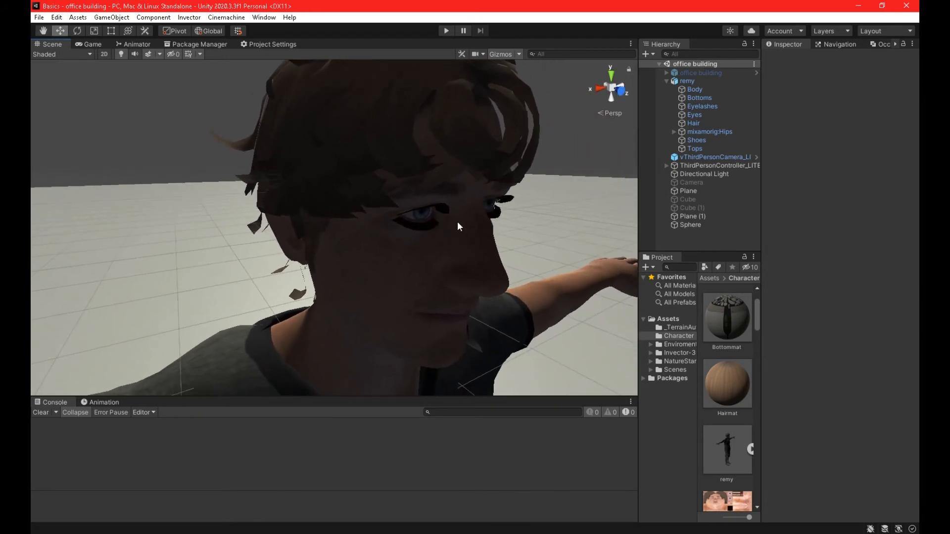
pyautogui.click(432, 224)
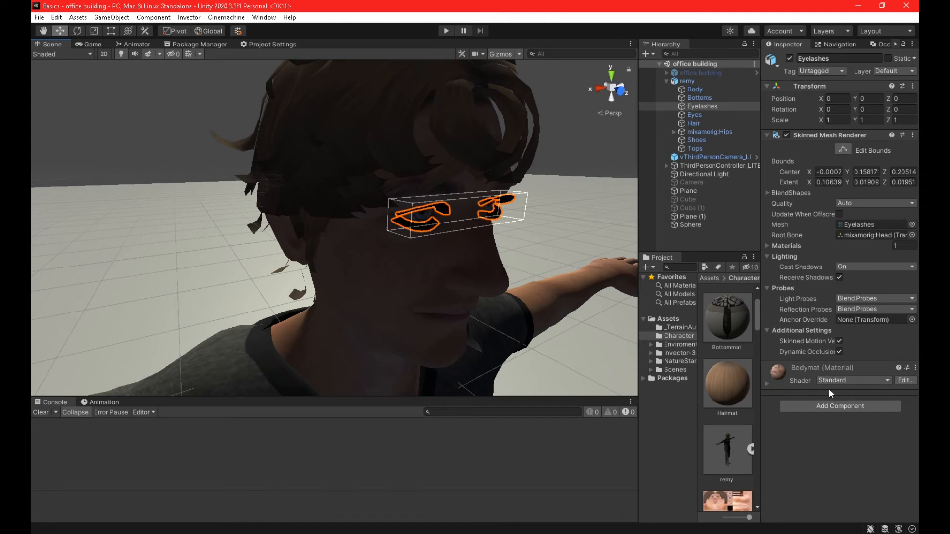
pyautogui.click(775, 385)
pyautogui.scroll(-4, 806, 351)
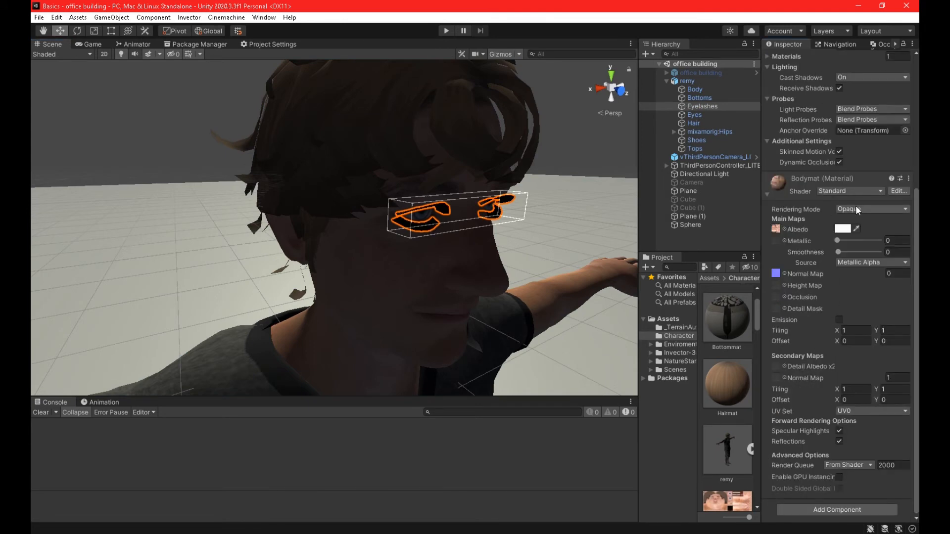
pyautogui.scroll(2, 727, 324)
# - Duplicate the Bodymat material in the Character folder and name the copy Eyelashes
pyautogui.click(726, 329)
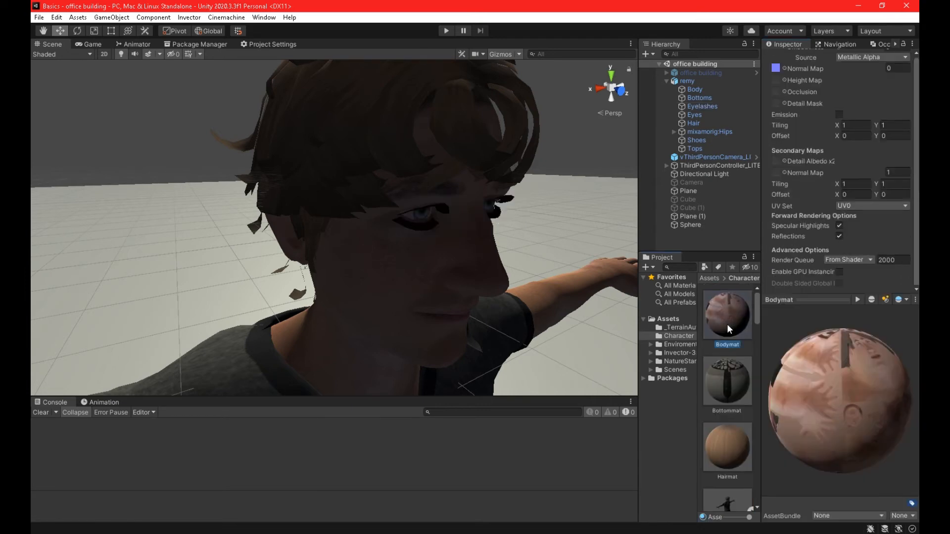
pyautogui.hotkey('ctrl', 'd')
pyautogui.press('F2')
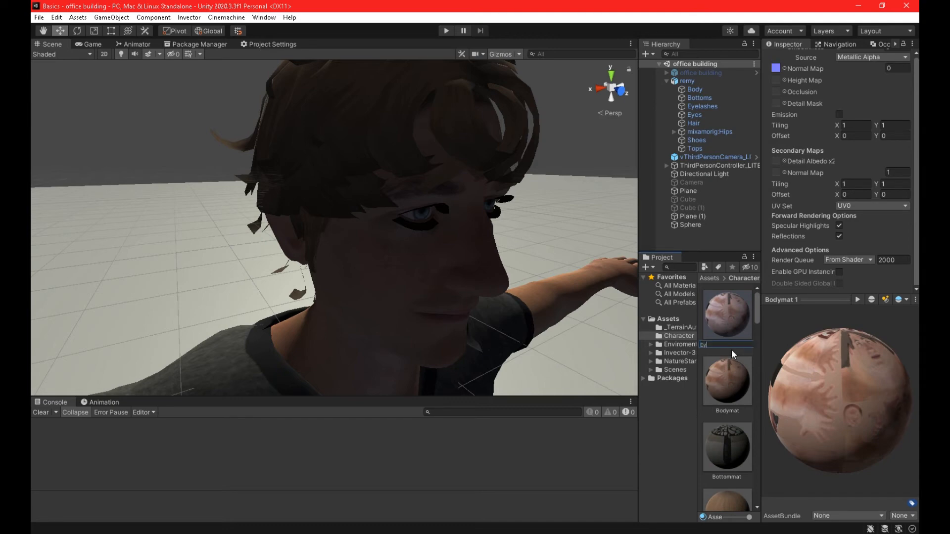
pyautogui.write('Eyelashes')
pyautogui.press('Return')
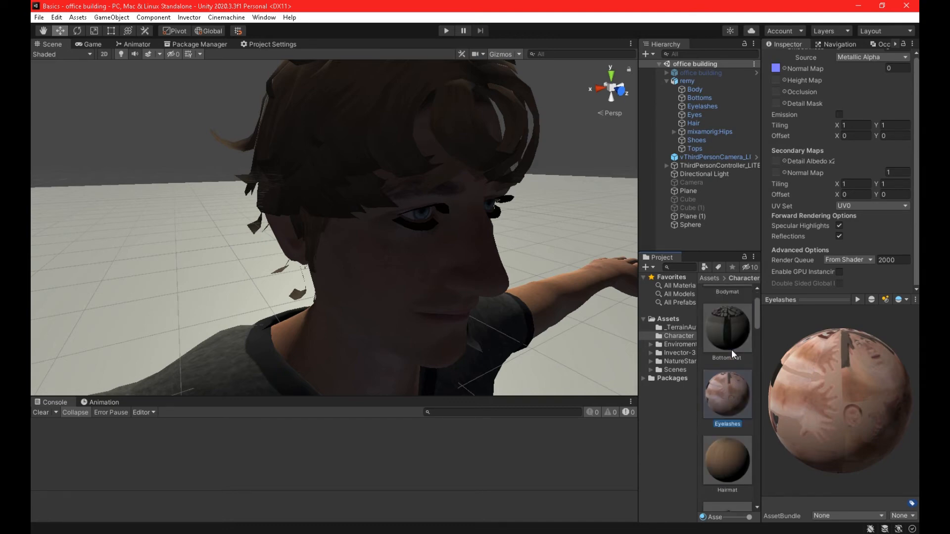
# - Set the Eyelashes material's rendering mode to Transparent
pyautogui.scroll(2, 756, 369)
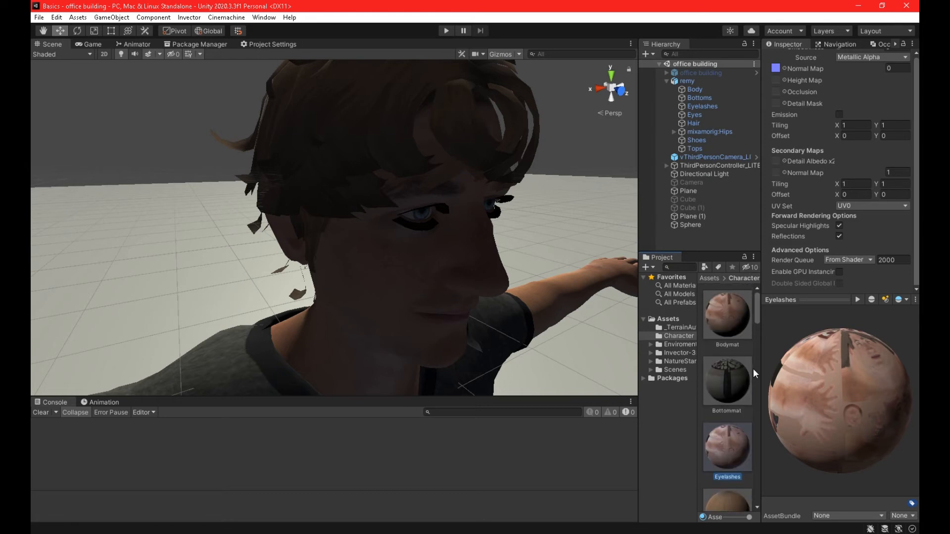
pyautogui.scroll(3, 829, 66)
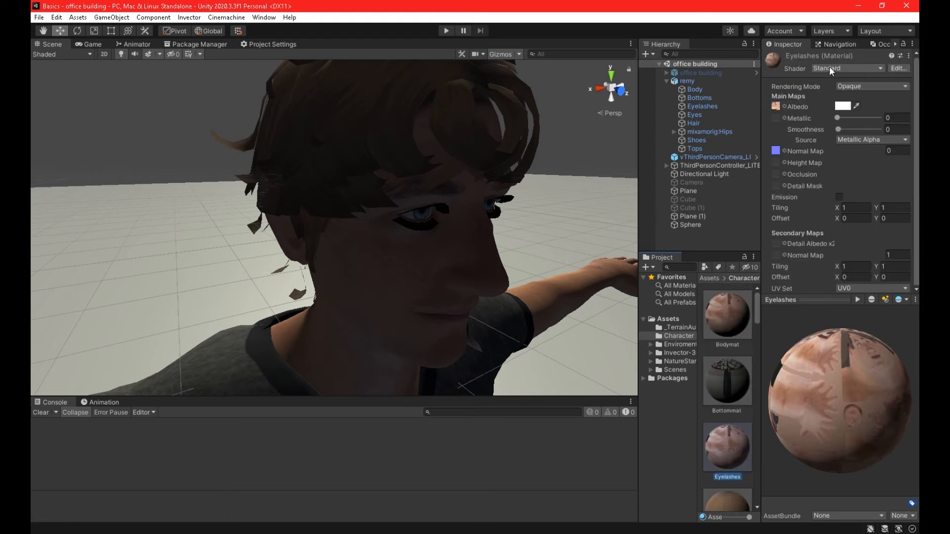
pyautogui.click(854, 88)
pyautogui.click(861, 132)
# - Save the scene and assign the Eyelashes material to remy's Eyelashes mesh
pyautogui.moveTo(729, 454); pyautogui.dragTo(417, 226)
pyautogui.hotkey('ctrl', 's')
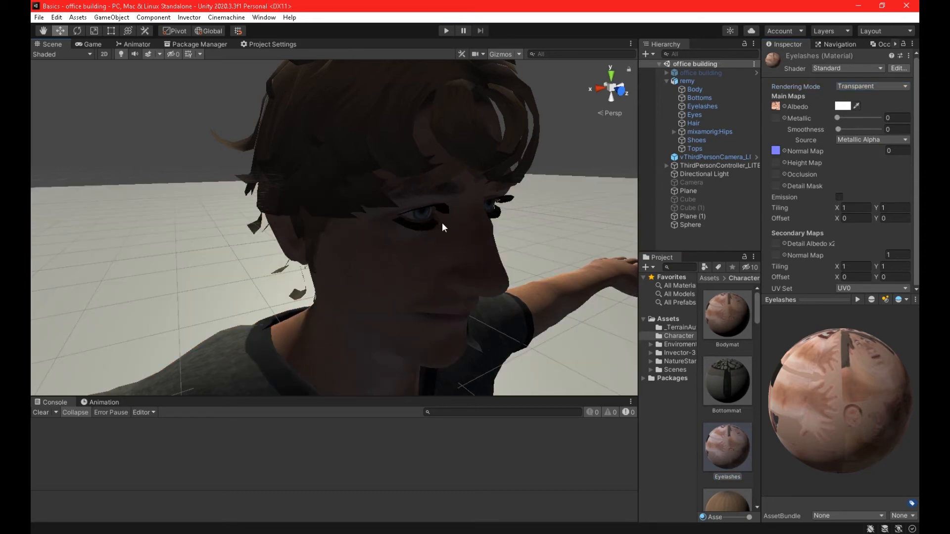
pyautogui.click(694, 105)
pyautogui.scroll(-5, 815, 382)
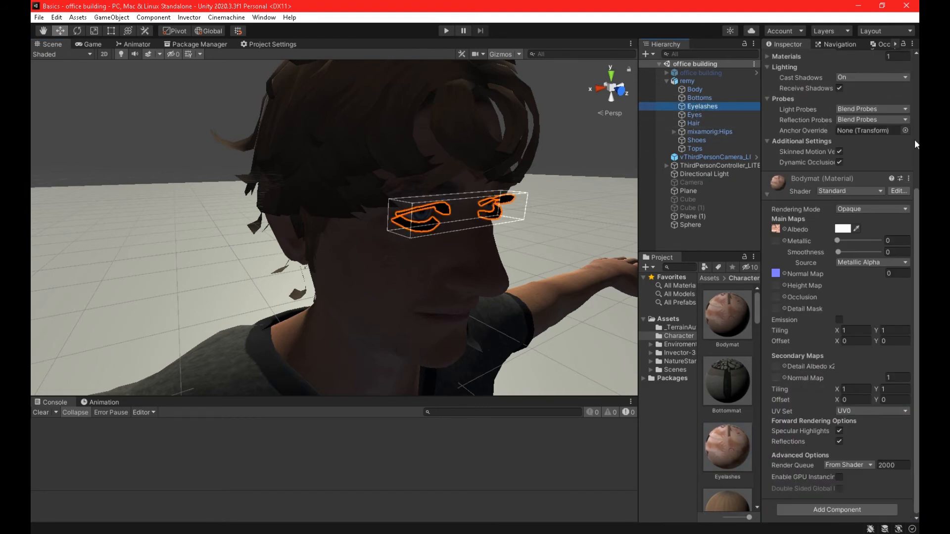
pyautogui.scroll(5, 871, 146)
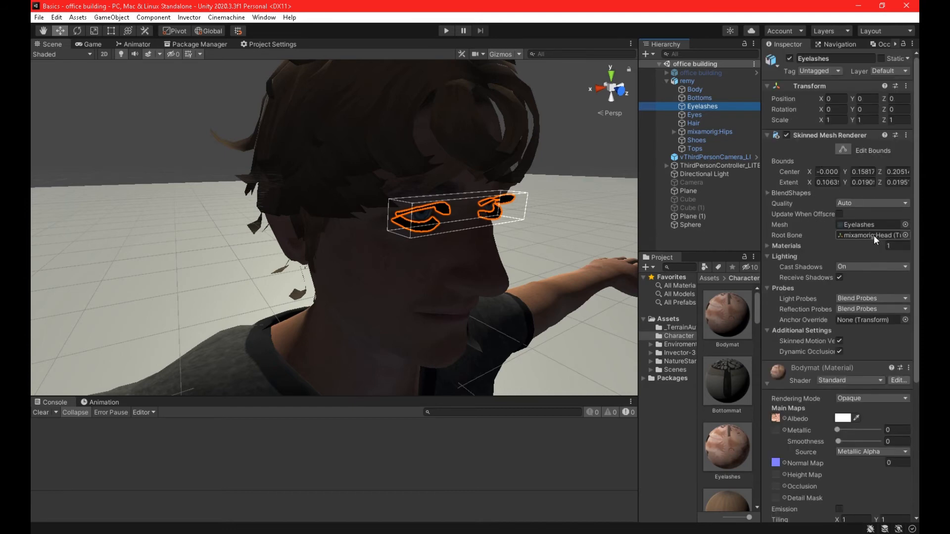
pyautogui.scroll(-5, 864, 324)
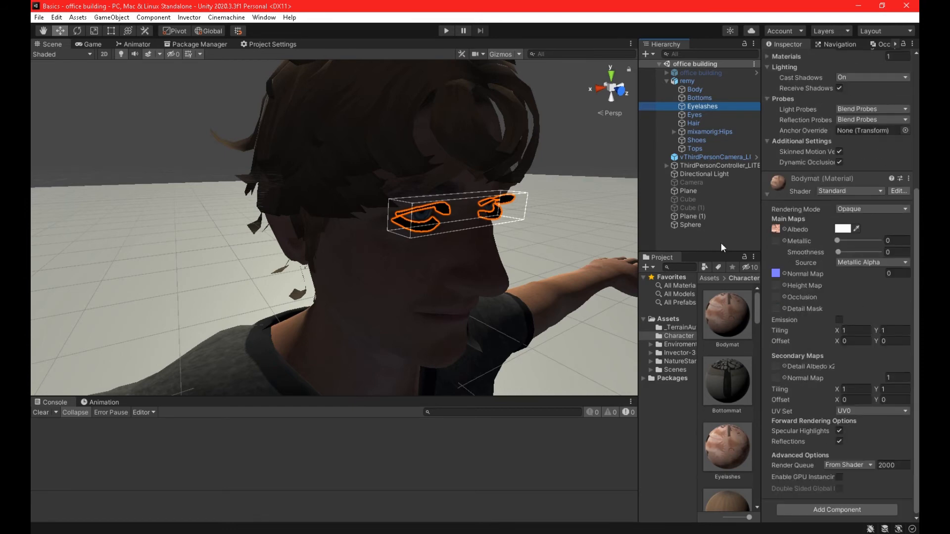
pyautogui.moveTo(730, 440); pyautogui.dragTo(698, 106)
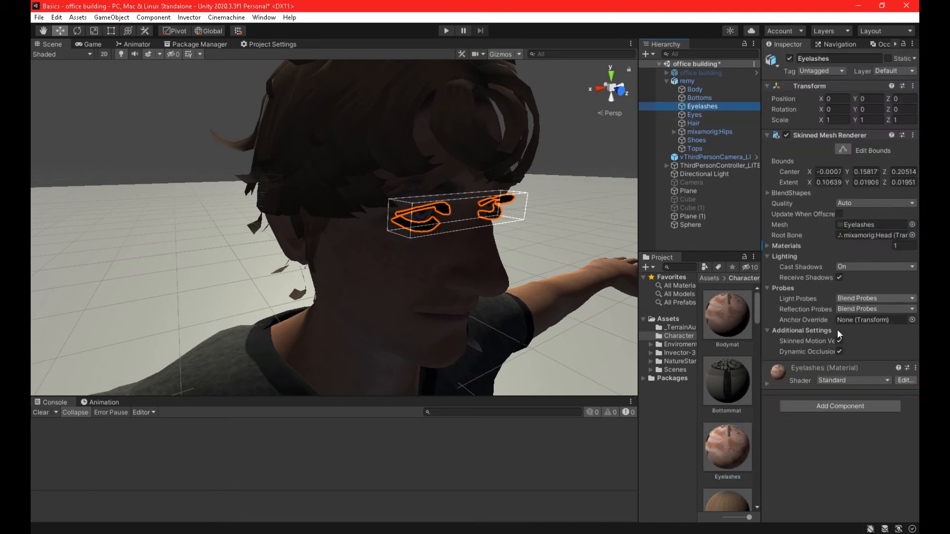
# - Try the Cutout and Fade rendering modes on the Eyelashes material and return it to Transparent
pyautogui.click(768, 383)
pyautogui.scroll(-5, 888, 387)
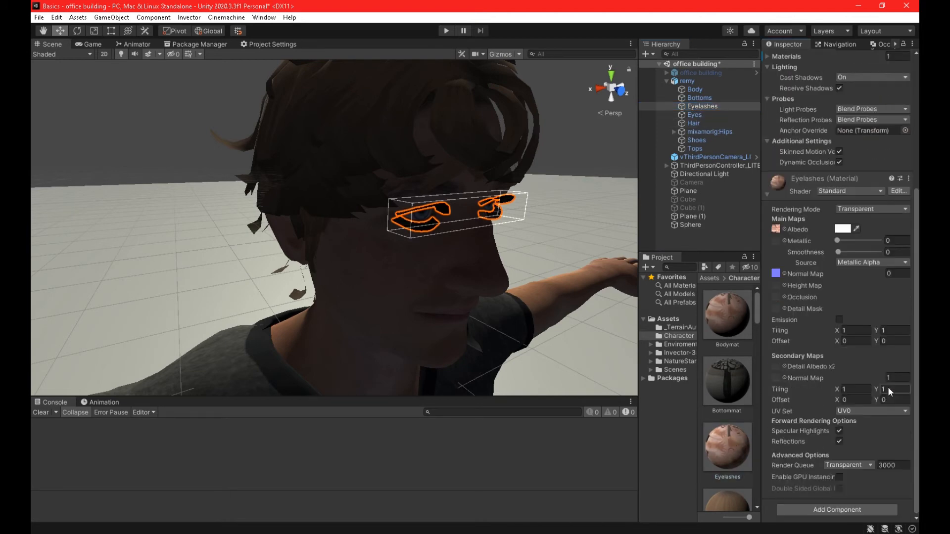
pyautogui.click(856, 207)
pyautogui.click(849, 229)
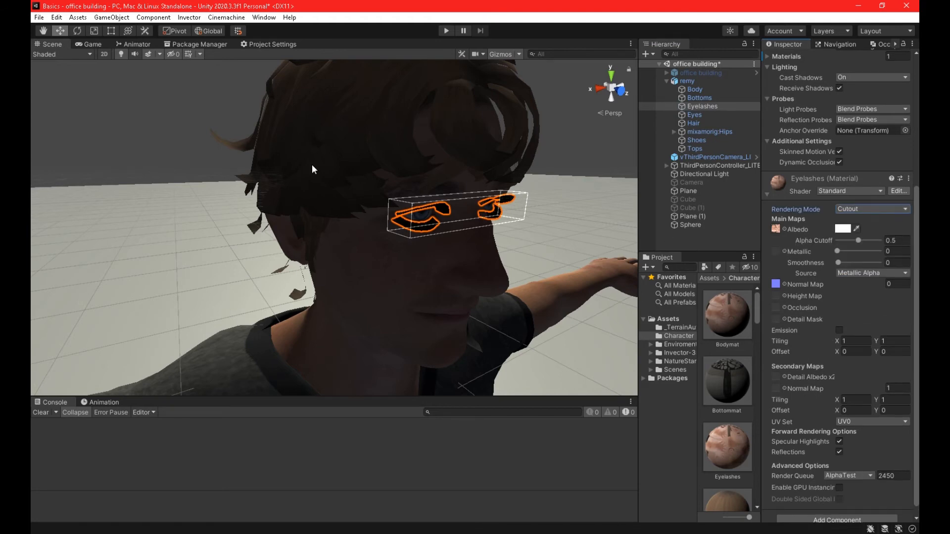
pyautogui.click(184, 130)
pyautogui.moveTo(382, 198); pyautogui.dragTo(394, 205, button='right')
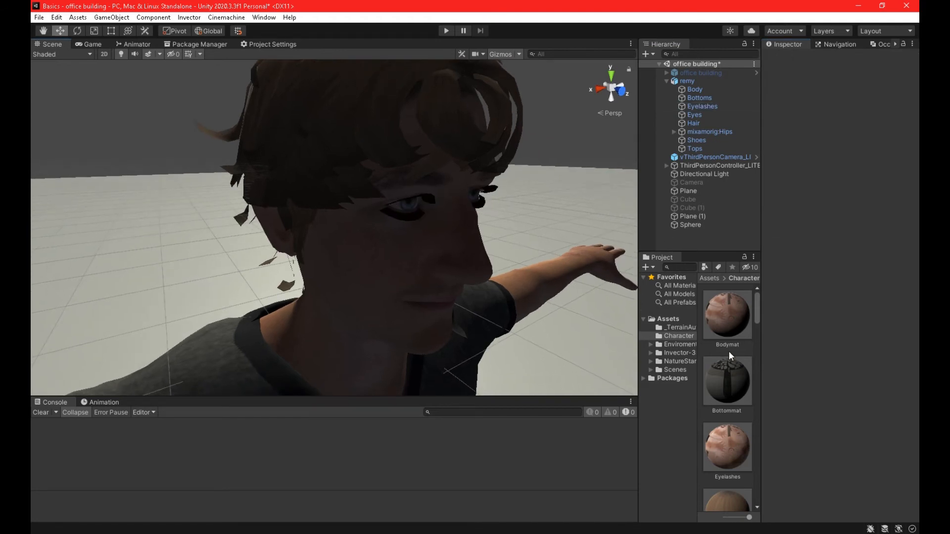
pyautogui.click(731, 443)
pyautogui.click(863, 87)
pyautogui.click(863, 121)
pyautogui.click(865, 87)
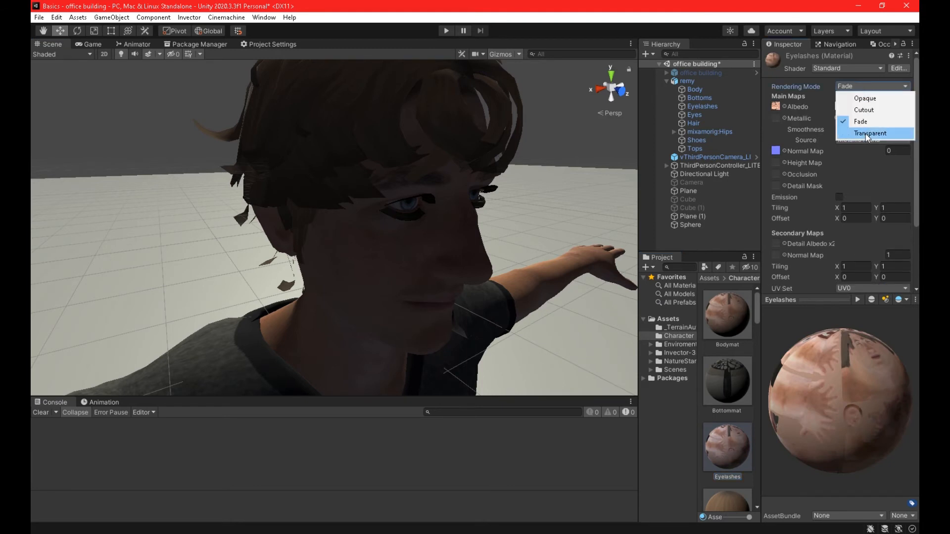
pyautogui.click(865, 134)
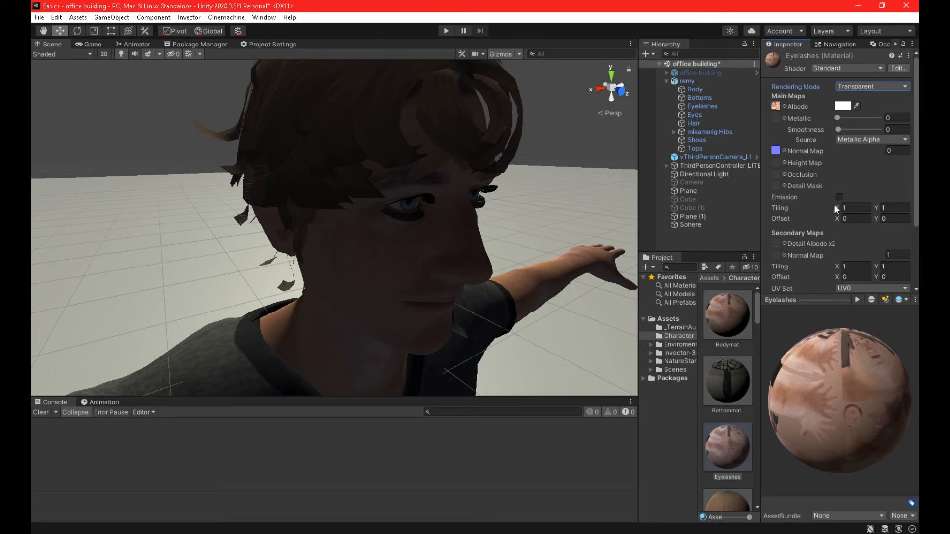
pyautogui.scroll(-3, 833, 208)
# - Try to delete the Eyelashes mesh from the remy prefab instance
pyautogui.click(460, 236)
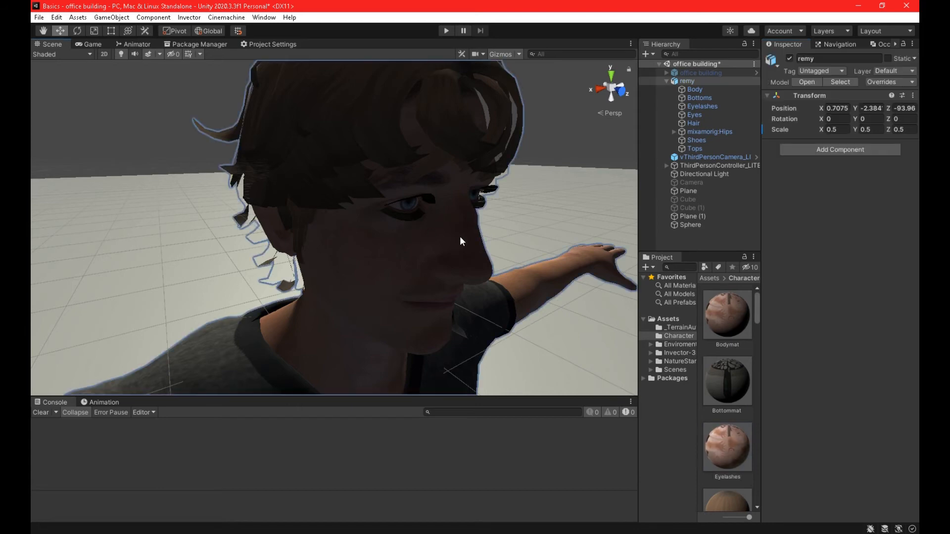
pyautogui.click(702, 106)
pyautogui.rightClick(712, 105)
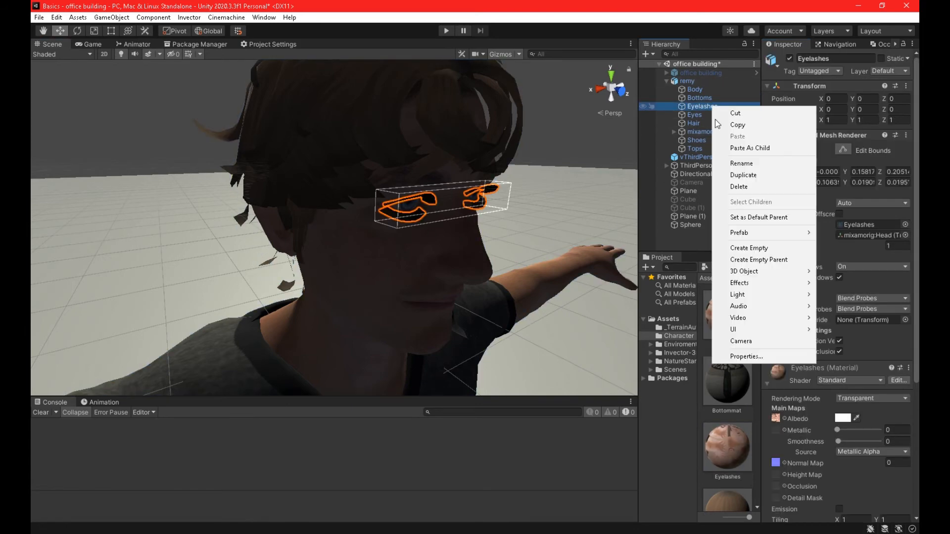
pyautogui.click(735, 187)
pyautogui.click(545, 294)
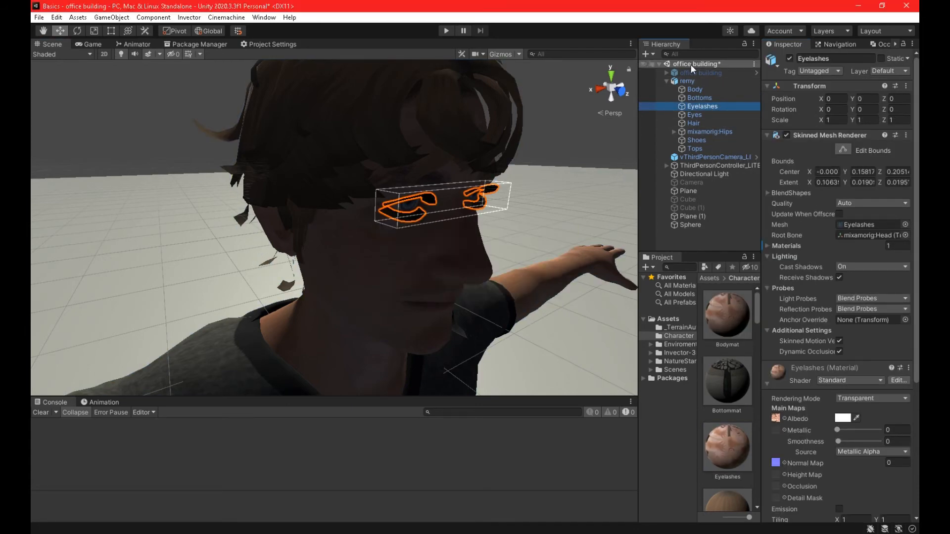
# - Unpack the remy prefab in the scene and delete its Eyelashes mesh
pyautogui.rightClick(686, 80)
pyautogui.moveTo(767, 205)
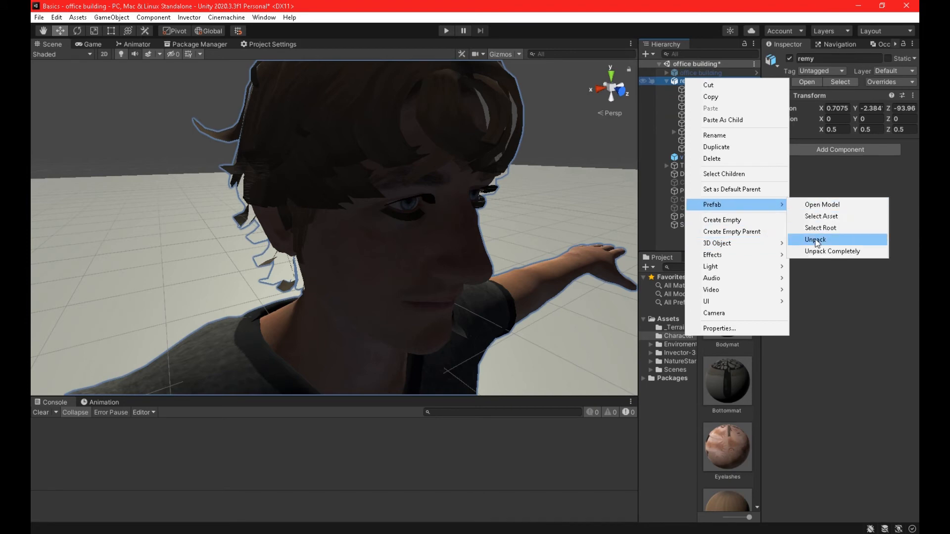
pyautogui.click(816, 241)
pyautogui.rightClick(703, 106)
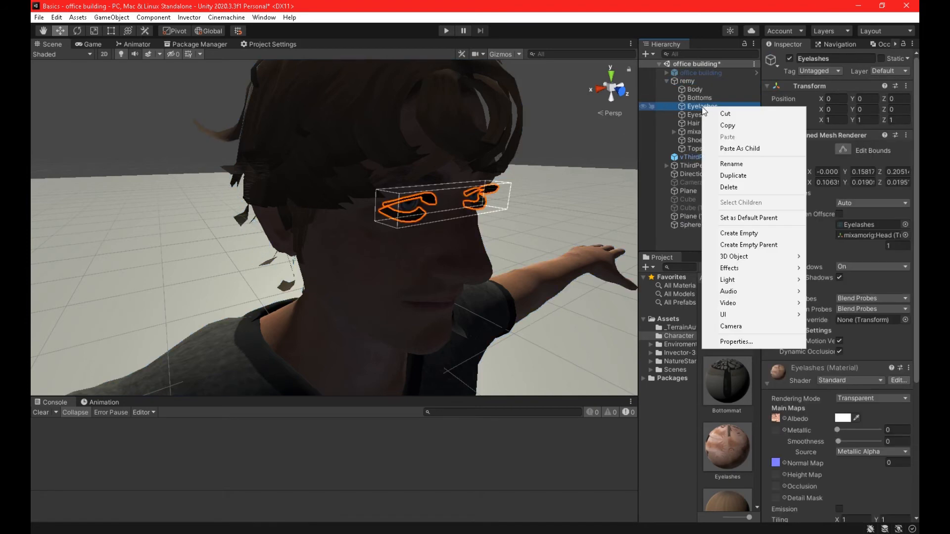
pyautogui.click(731, 187)
# - Set the rendering mode of the Topmat material on remy's Tops mesh to Opaque
pyautogui.keyDown('alt'); pyautogui.moveTo(558, 179); pyautogui.dragTo(554, 157); pyautogui.keyUp('alt')
pyautogui.click(360, 169)
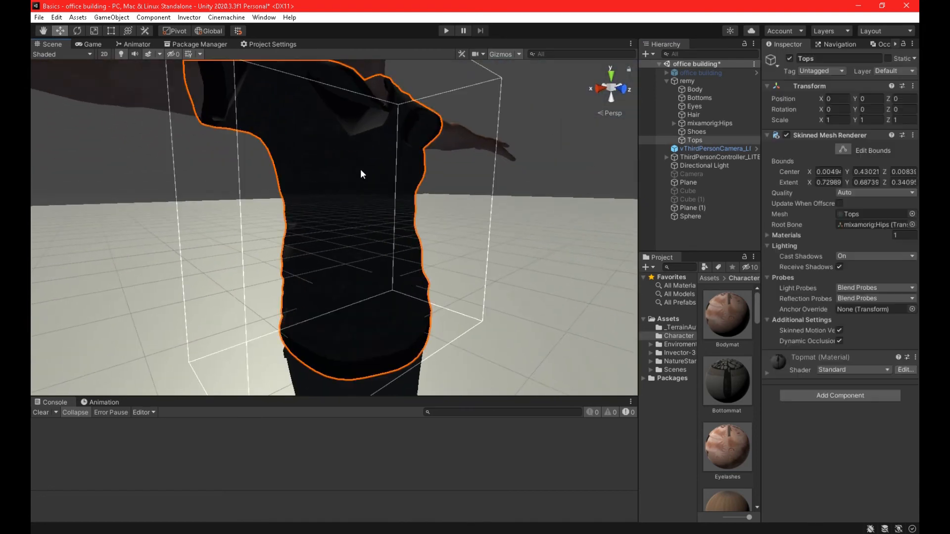
pyautogui.click(767, 374)
pyautogui.scroll(-5, 838, 382)
pyautogui.click(859, 210)
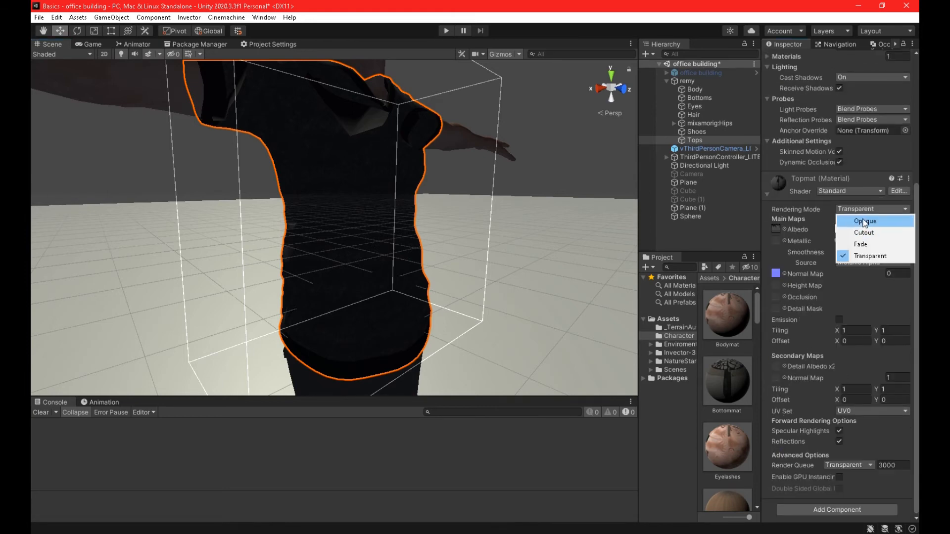
pyautogui.click(861, 217)
# - Select remy's Bottoms mesh and check the settings of its Bottommat material
pyautogui.moveTo(491, 232); pyautogui.dragTo(480, 259, button='right')
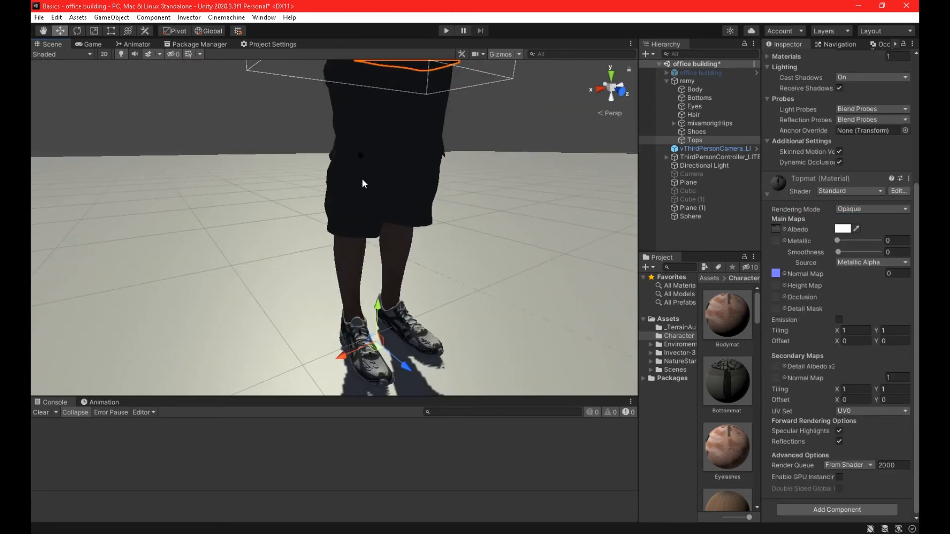
pyautogui.click(363, 181)
pyautogui.click(768, 373)
pyautogui.click(768, 372)
# - Set the Topmat and Shoesmat materials in the Character folder to Opaque rendering mode together and save the scene
pyautogui.scroll(-2, 752, 354)
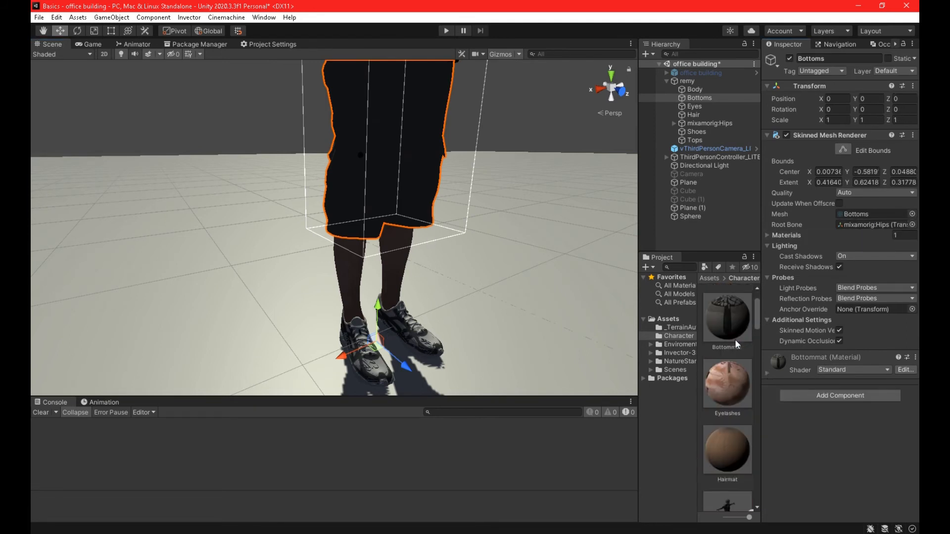
pyautogui.scroll(-2, 735, 344)
pyautogui.scroll(-6, 732, 342)
pyautogui.moveTo(756, 393); pyautogui.dragTo(744, 491)
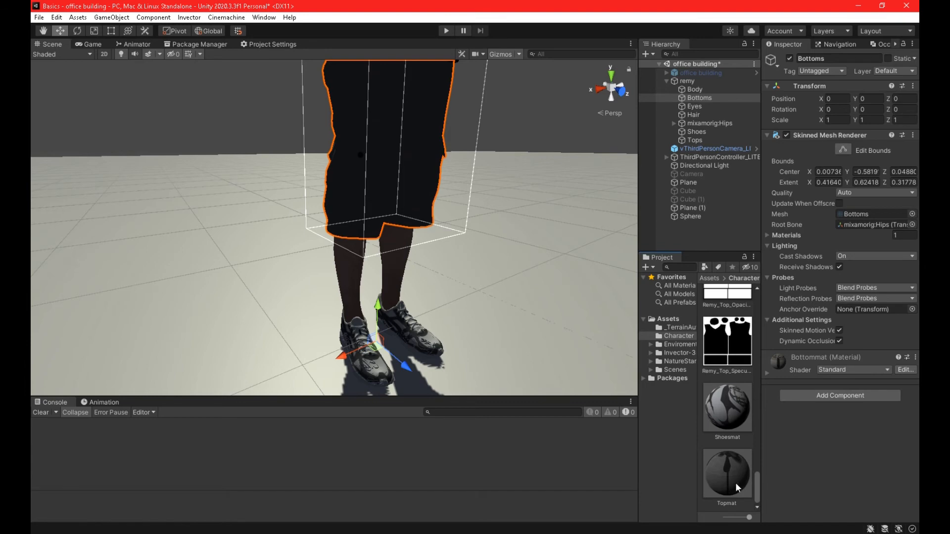
pyautogui.click(744, 490)
pyautogui.keyDown('ctrl'); pyautogui.click(736, 412); pyautogui.keyUp('ctrl')
pyautogui.click(847, 87)
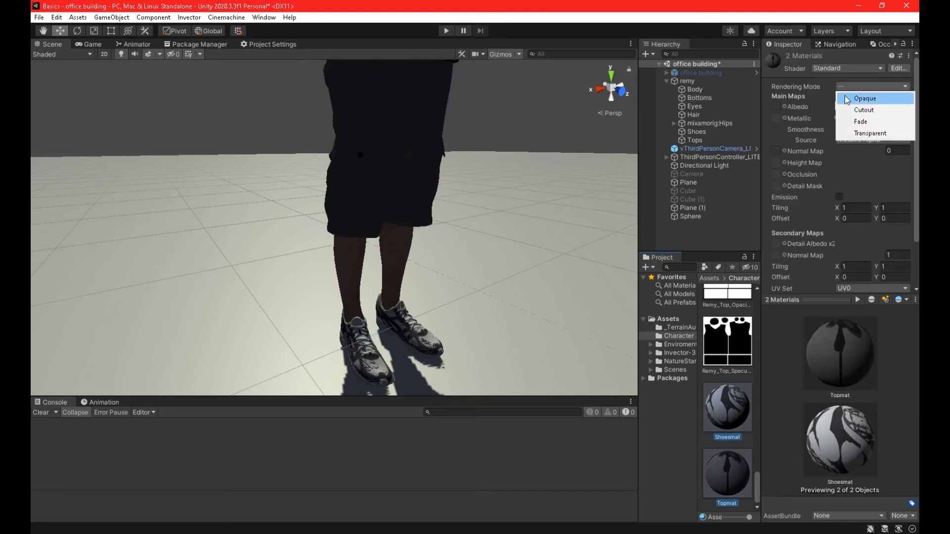
pyautogui.click(863, 99)
pyautogui.hotkey('ctrl', 's')
# - Examine the whole remy character beside the robot and look through the assets in the Character folder
pyautogui.moveTo(408, 269); pyautogui.dragTo(653, 259, button='right')
pyautogui.press('s')
pyautogui.press('w')
pyautogui.press('s')
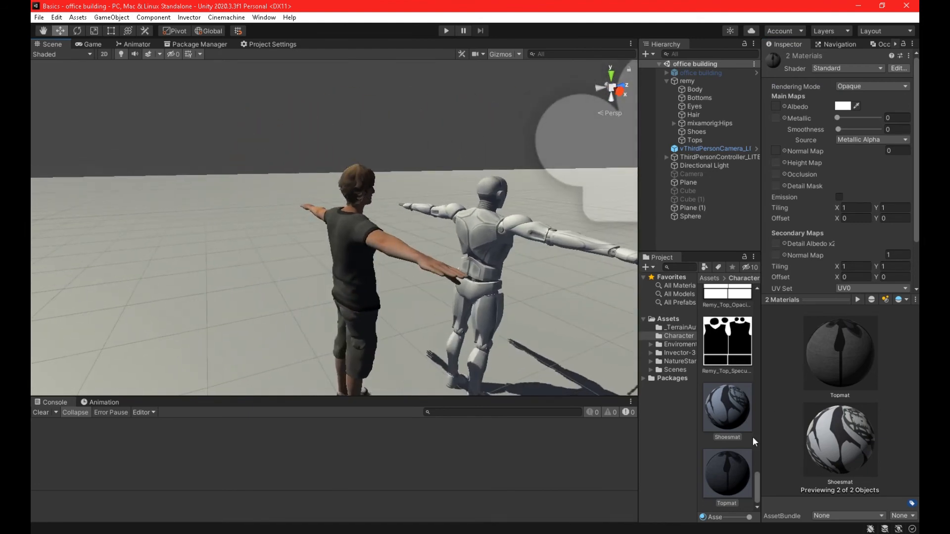
pyautogui.scroll(5, 726, 381)
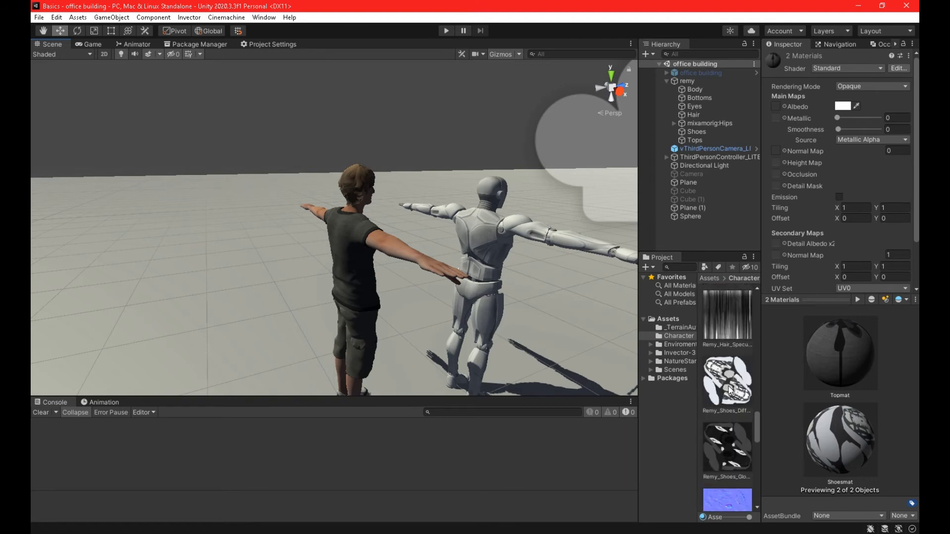
pyautogui.scroll(5, 729, 389)
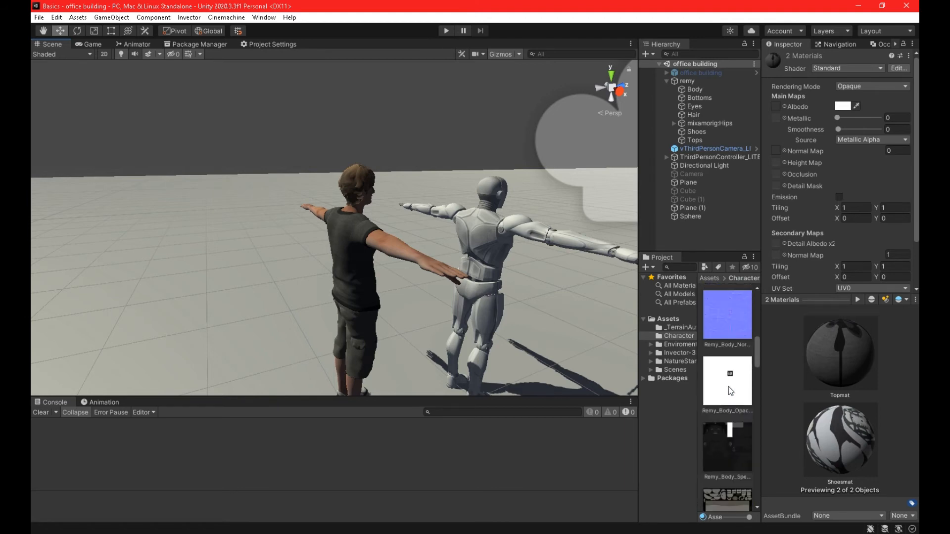
pyautogui.scroll(3, 729, 391)
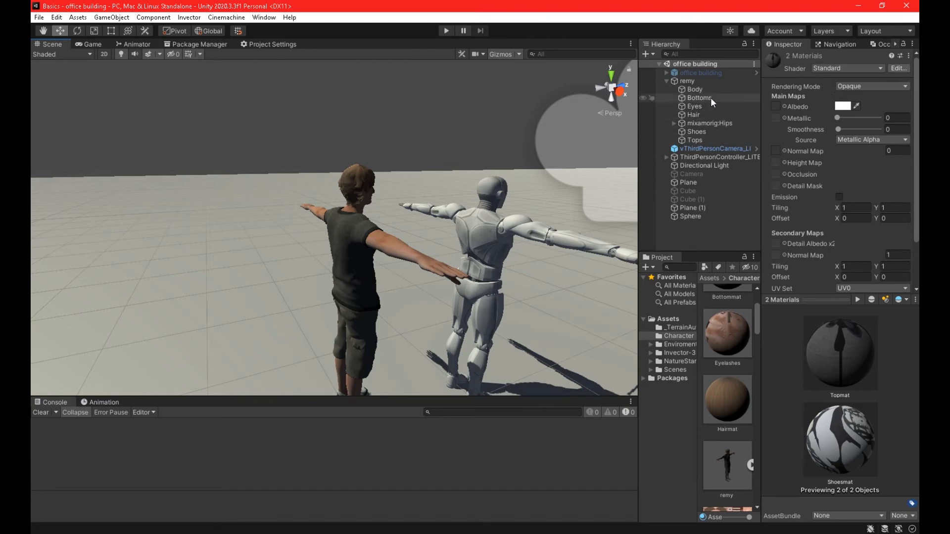
# - Try to create an Invector Basic Locomotion controller from the remy object in the scene
pyautogui.click(667, 80)
pyautogui.click(679, 81)
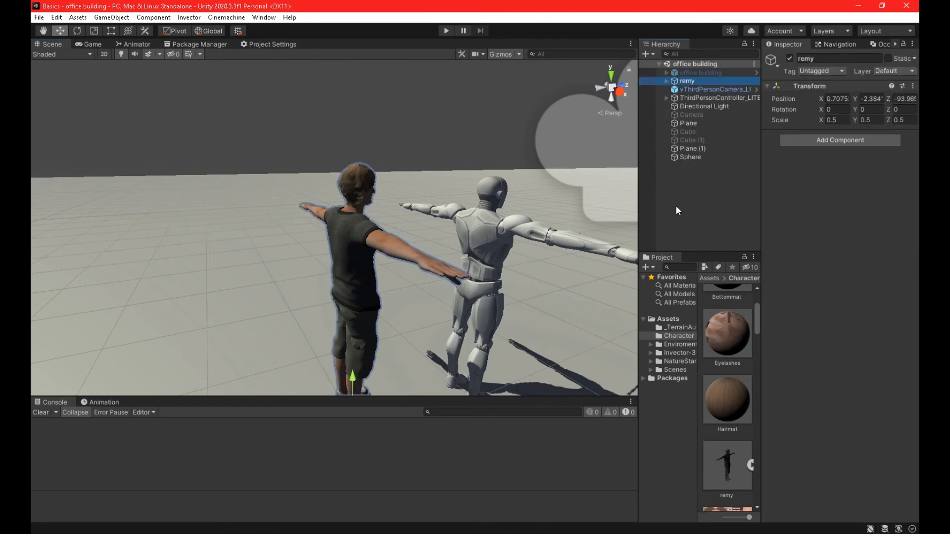
pyautogui.click(182, 20)
pyautogui.moveTo(199, 32)
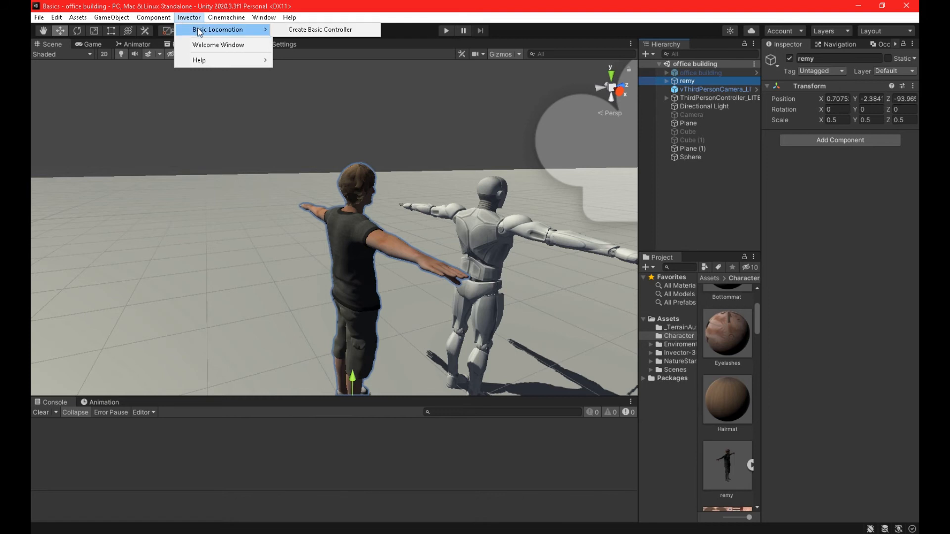
pyautogui.click(287, 27)
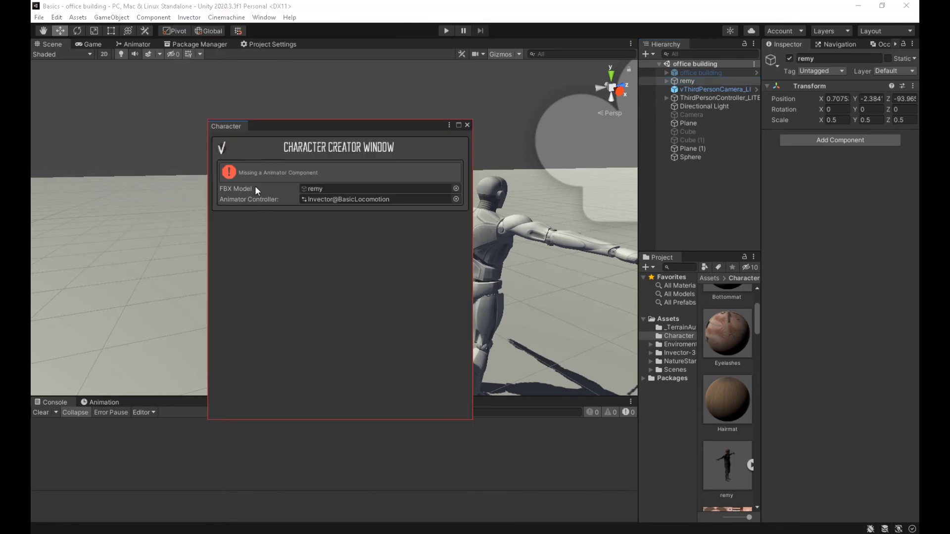
pyautogui.click(467, 125)
# - Add an Animator component to remy and check which avatars can be assigned to it
pyautogui.click(850, 140)
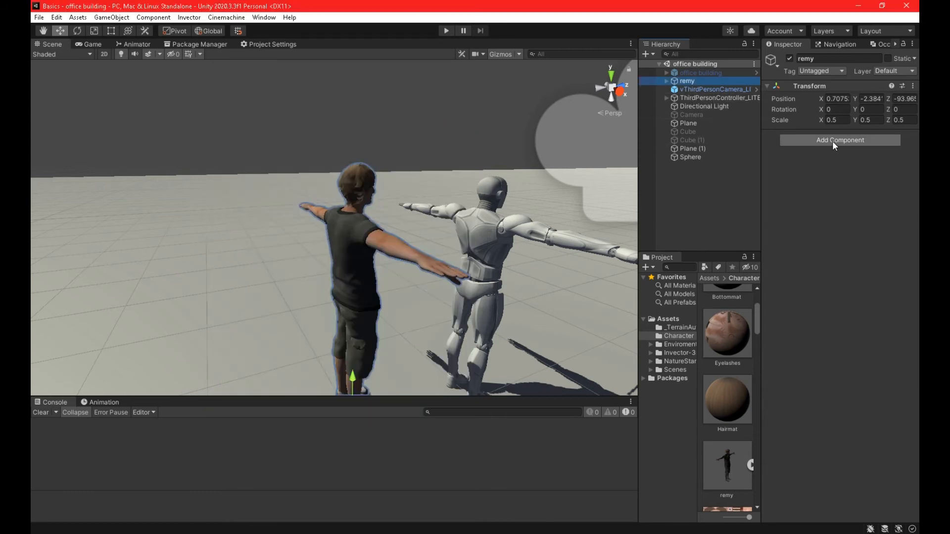
pyautogui.write('anim')
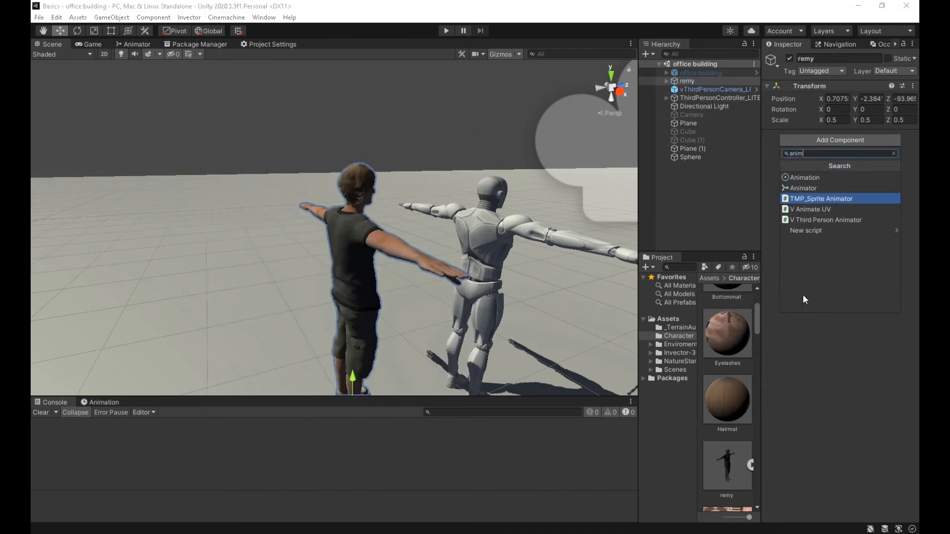
pyautogui.press('Up')
pyautogui.press('Return')
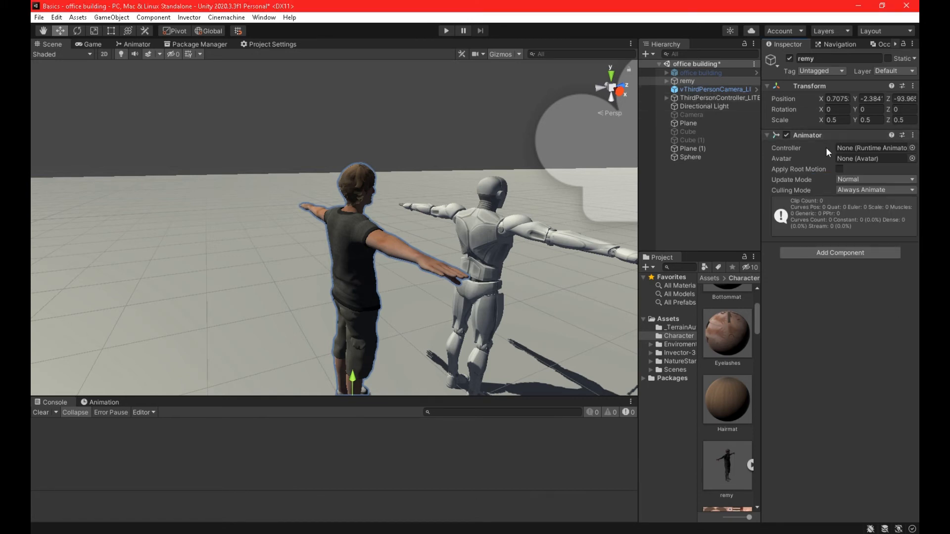
pyautogui.click(912, 158)
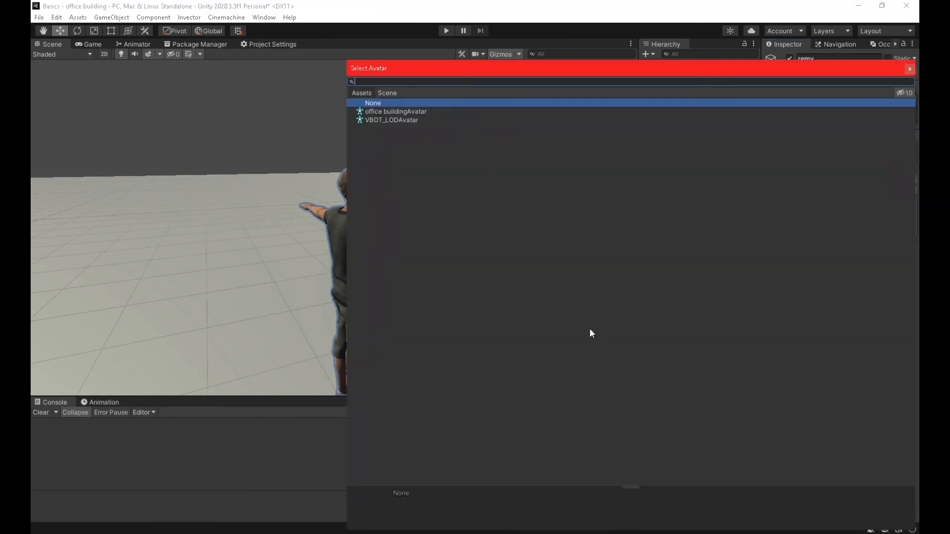
pyautogui.click(909, 69)
# - Delete the remy object from the scene and save the scene
pyautogui.rightClick(681, 83)
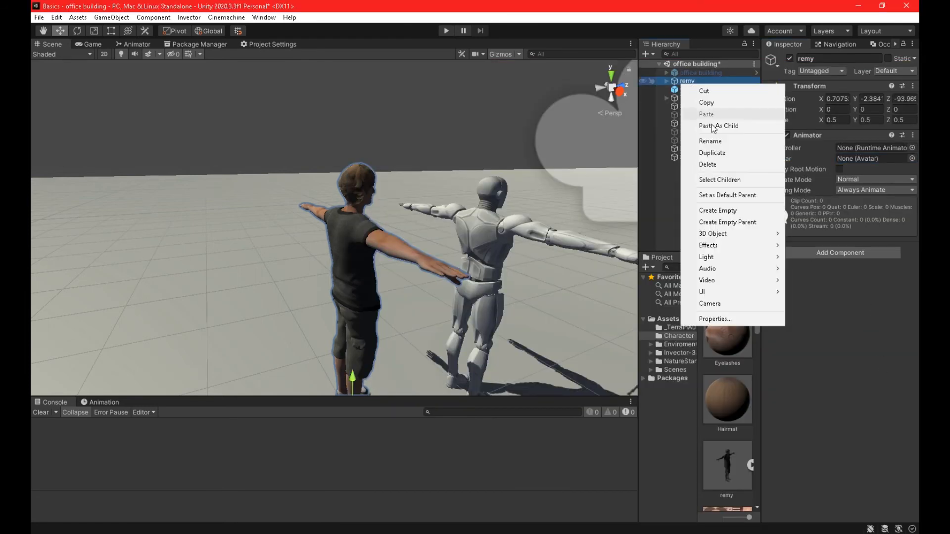
pyautogui.click(729, 166)
pyautogui.hotkey('ctrl', 's')
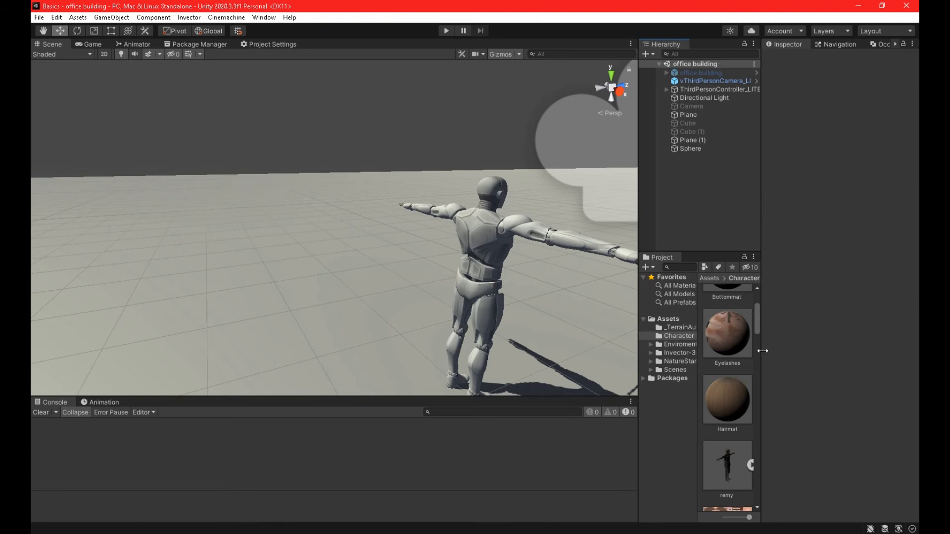
# - Set the remy model's rig animation type to Humanoid and apply the import settings
pyautogui.click(734, 457)
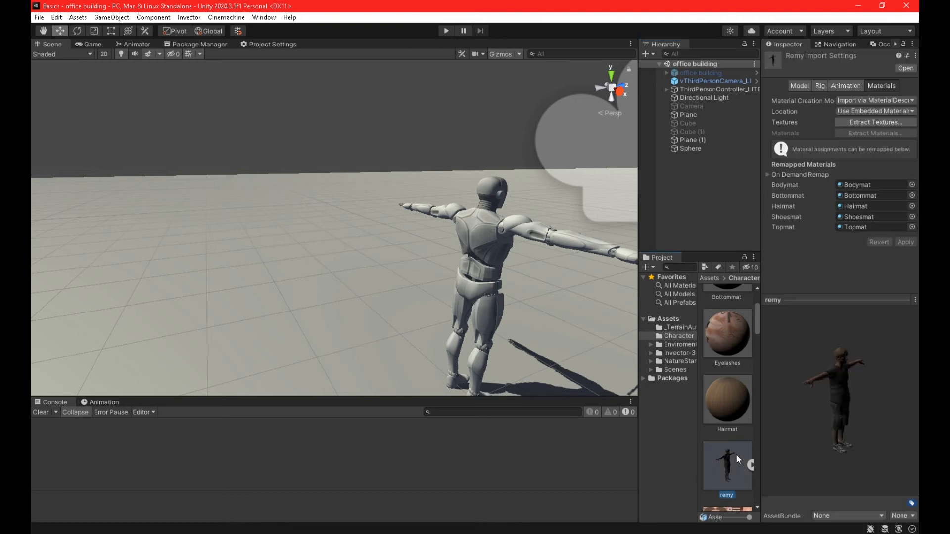
pyautogui.click(818, 84)
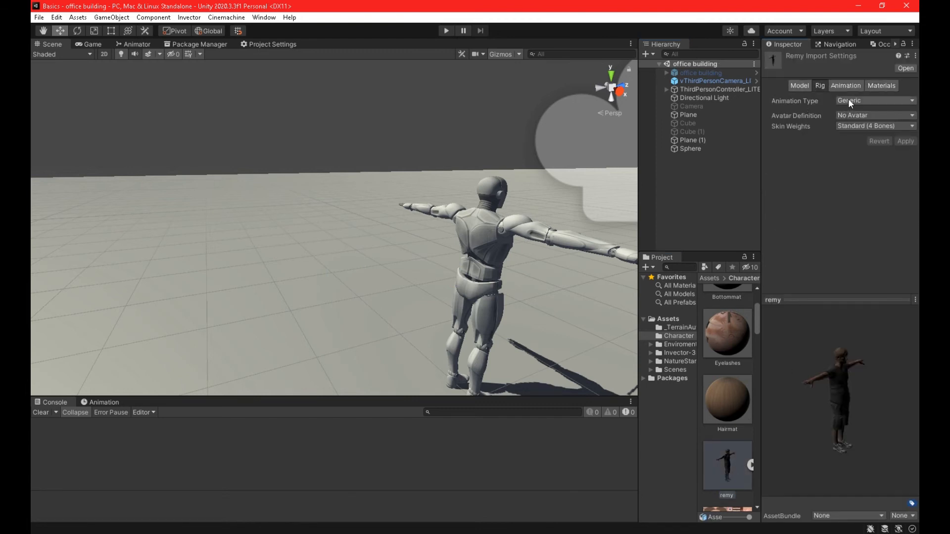
pyautogui.click(849, 100)
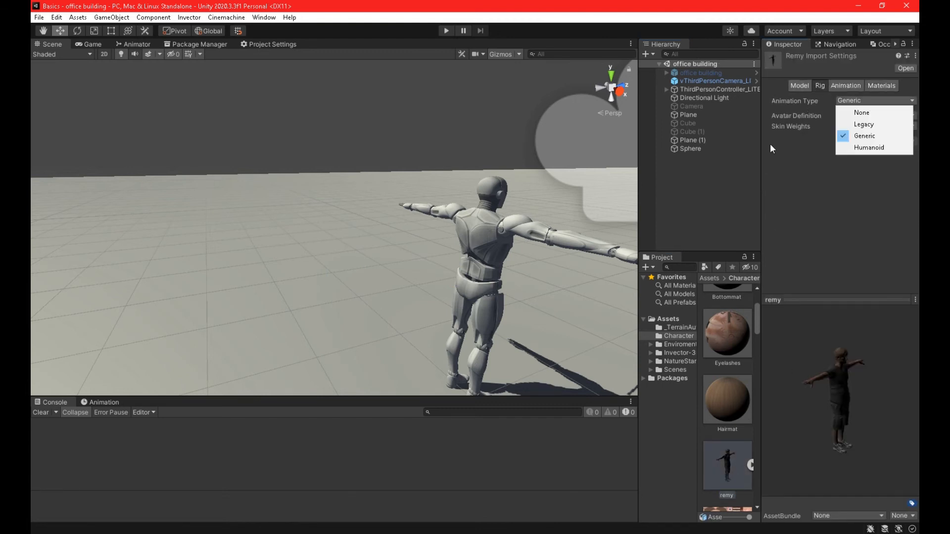
pyautogui.click(869, 147)
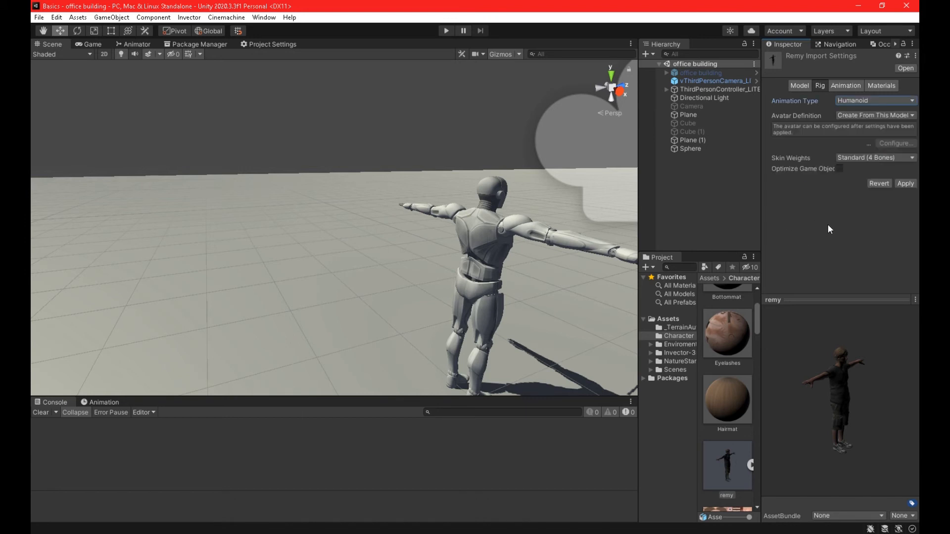
pyautogui.click(906, 183)
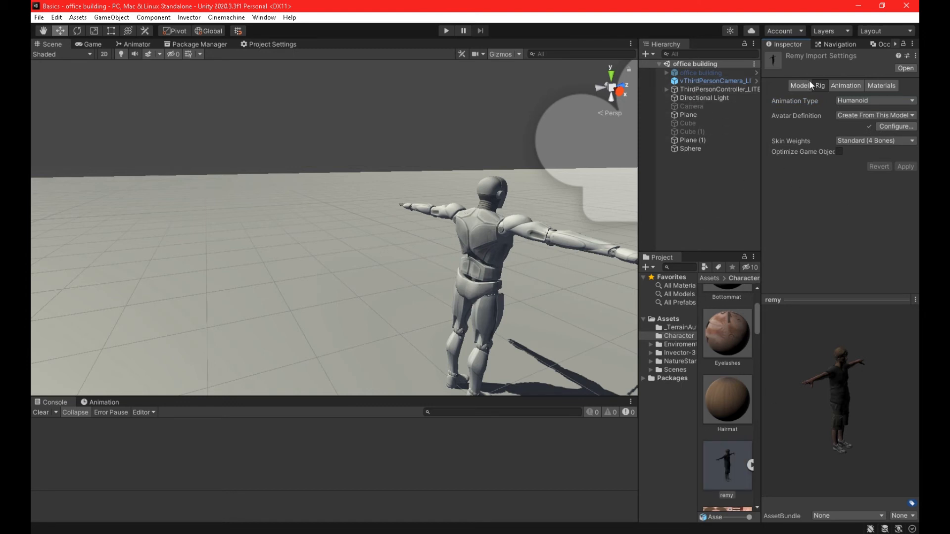
# - Open the configuration of remyAvatar, inspect its bone mapping from several sides, and return to the scene
pyautogui.click(750, 465)
pyautogui.scroll(-6, 720, 340)
pyautogui.scroll(-8, 720, 340)
pyautogui.scroll(2, 721, 341)
pyautogui.click(727, 418)
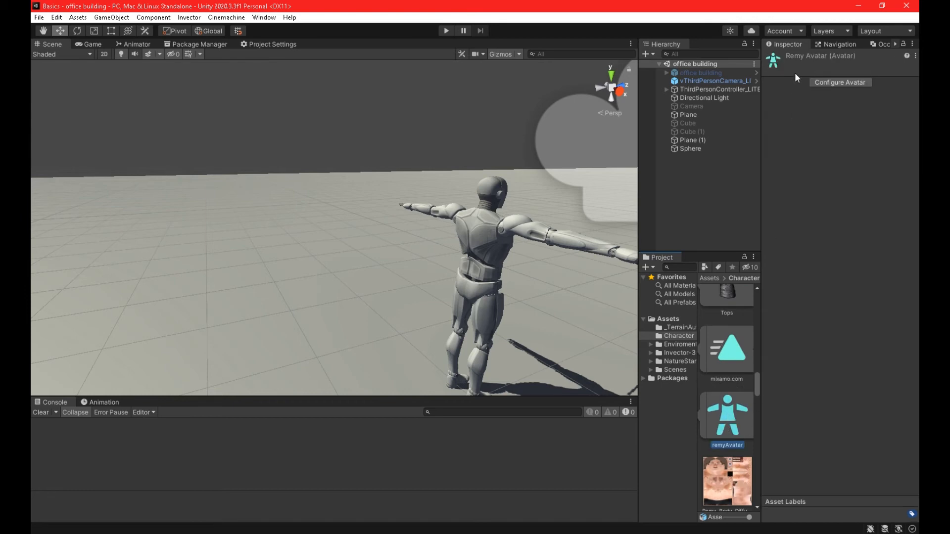
pyautogui.click(823, 82)
pyautogui.keyDown('alt'); pyautogui.moveTo(438, 257); pyautogui.dragTo(43, 247); pyautogui.keyUp('alt')
pyautogui.scroll(-5, 397, 227)
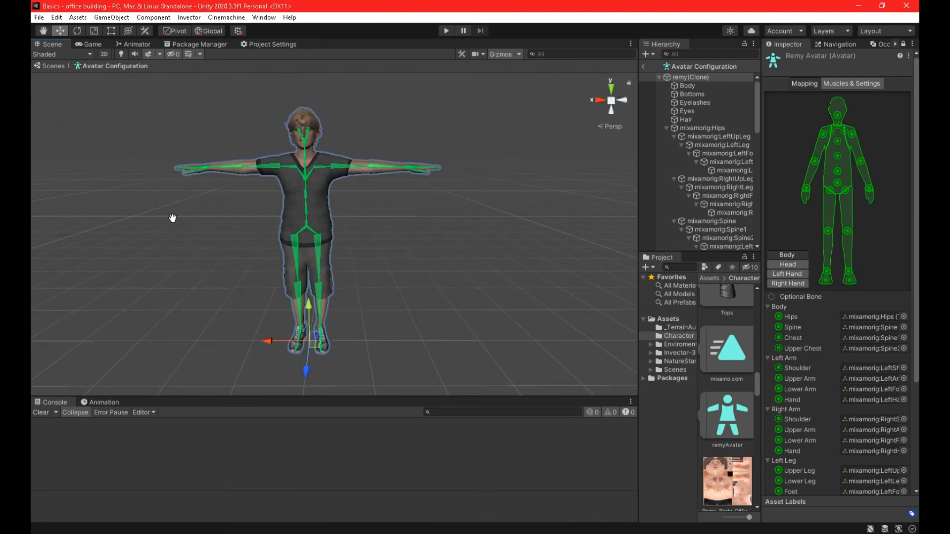
pyautogui.keyDown('alt'); pyautogui.moveTo(174, 214); pyautogui.dragTo(462, 208); pyautogui.keyUp('alt')
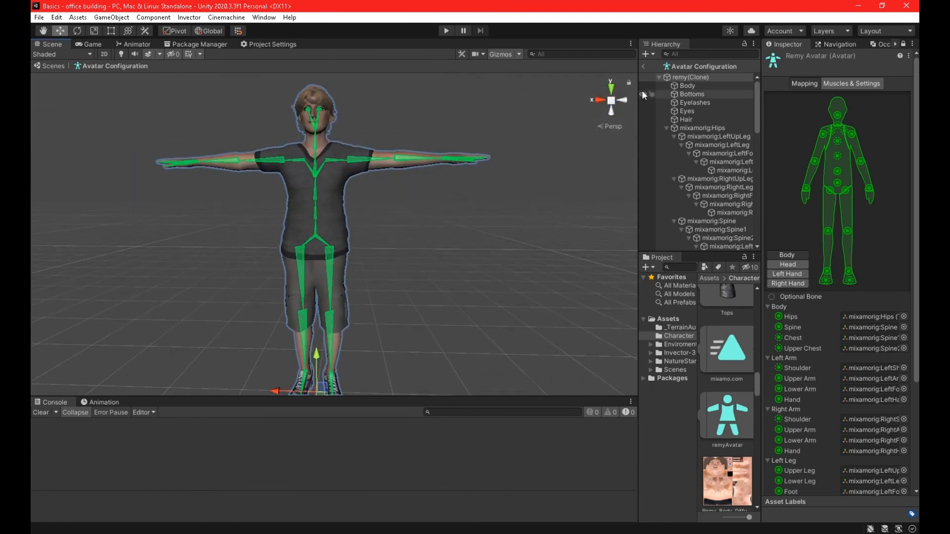
pyautogui.click(643, 66)
# - Create an Invector Basic Locomotion controller using remy as the FBX model and Invector@BasicLocomotion as the animator controller
pyautogui.keyDown('alt'); pyautogui.moveTo(470, 188); pyautogui.dragTo(146, 190); pyautogui.keyUp('alt')
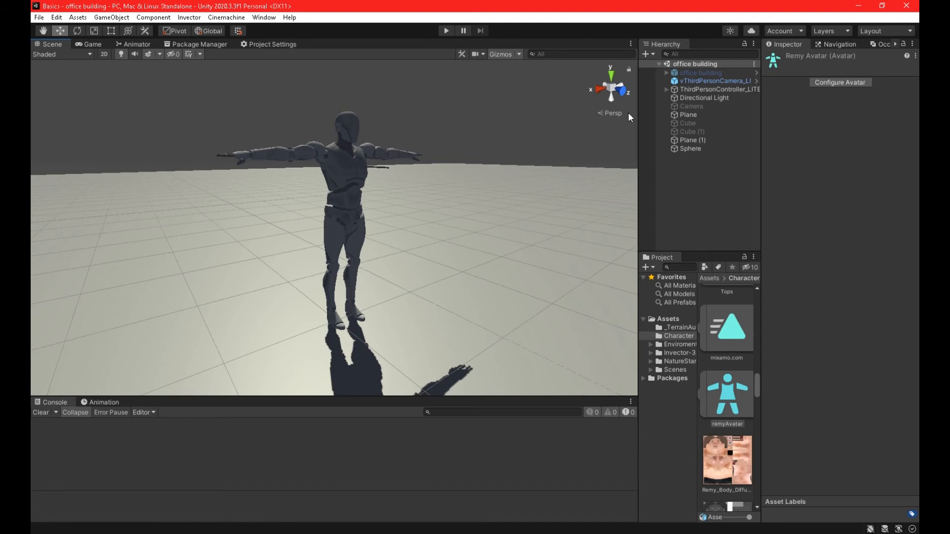
pyautogui.keyDown('alt'); pyautogui.moveTo(429, 172); pyautogui.dragTo(475, 184); pyautogui.keyUp('alt')
pyautogui.scroll(-4, 734, 388)
pyautogui.scroll(5, 735, 381)
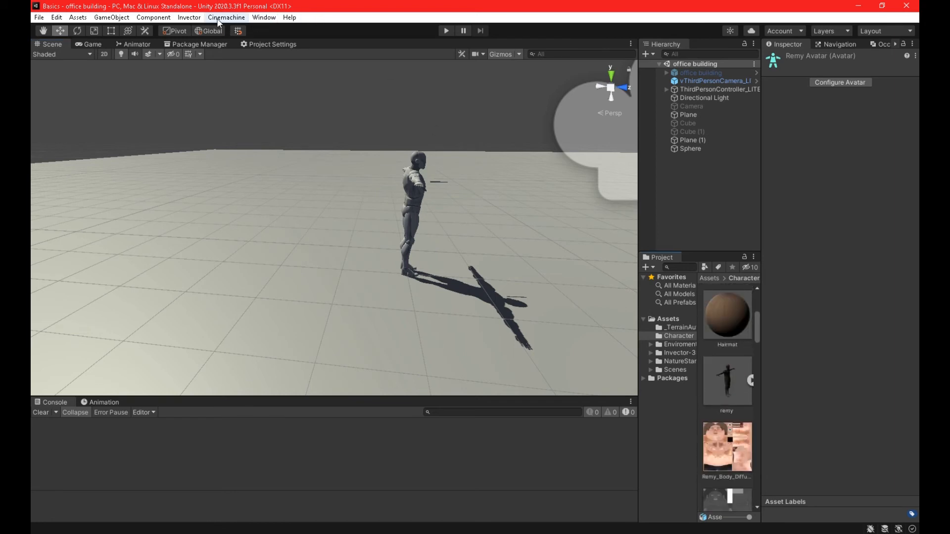
pyautogui.click(189, 18)
pyautogui.moveTo(216, 30)
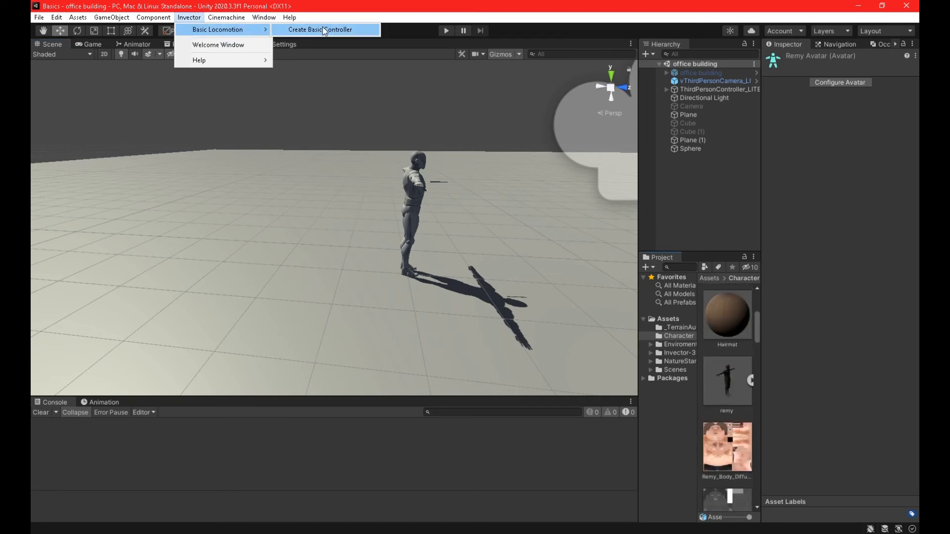
pyautogui.click(324, 30)
pyautogui.moveTo(731, 379); pyautogui.dragTo(341, 188)
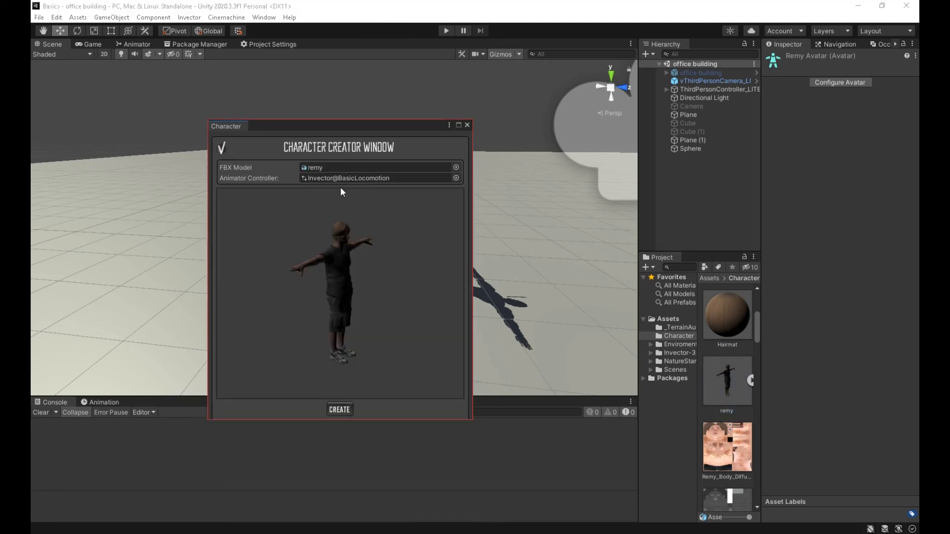
pyautogui.click(340, 409)
# - Scale the new remy controller object to 0.5 on the X, Y and Z axes
pyautogui.moveTo(380, 208); pyautogui.dragTo(537, 219, button='right')
pyautogui.press('s')
pyautogui.press('a')
pyautogui.moveTo(527, 207); pyautogui.dragTo(190, 200)
pyautogui.press('w')
pyautogui.moveTo(264, 217); pyautogui.dragTo(290, 161, button='right')
pyautogui.press('a')
pyautogui.press('w')
pyautogui.press('d')
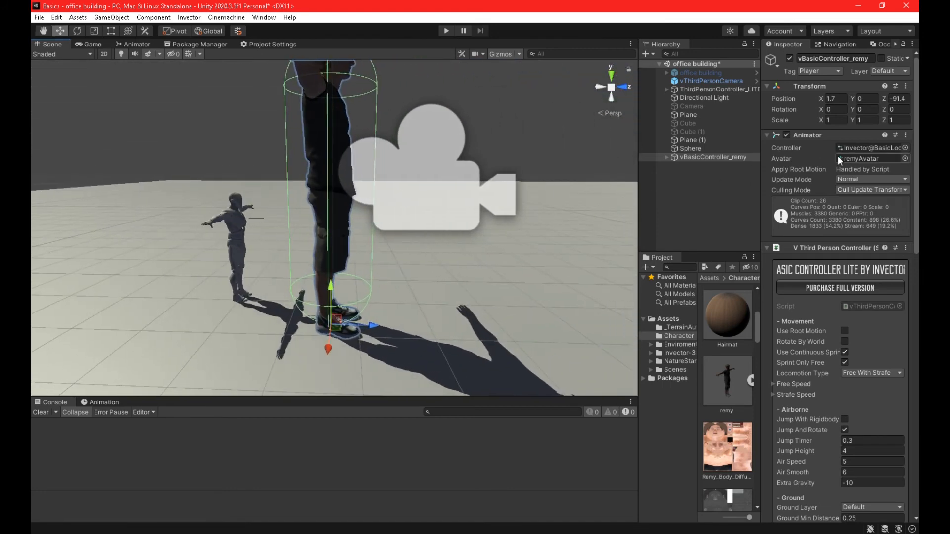
pyautogui.click(834, 120)
pyautogui.write('.5')
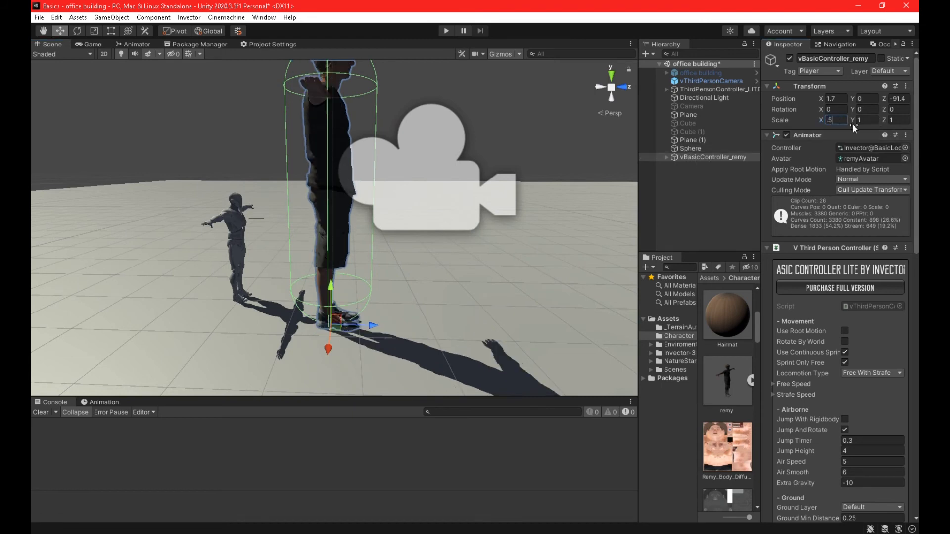
pyautogui.click(864, 119)
pyautogui.write('.5')
pyautogui.click(896, 120)
pyautogui.write('.5')
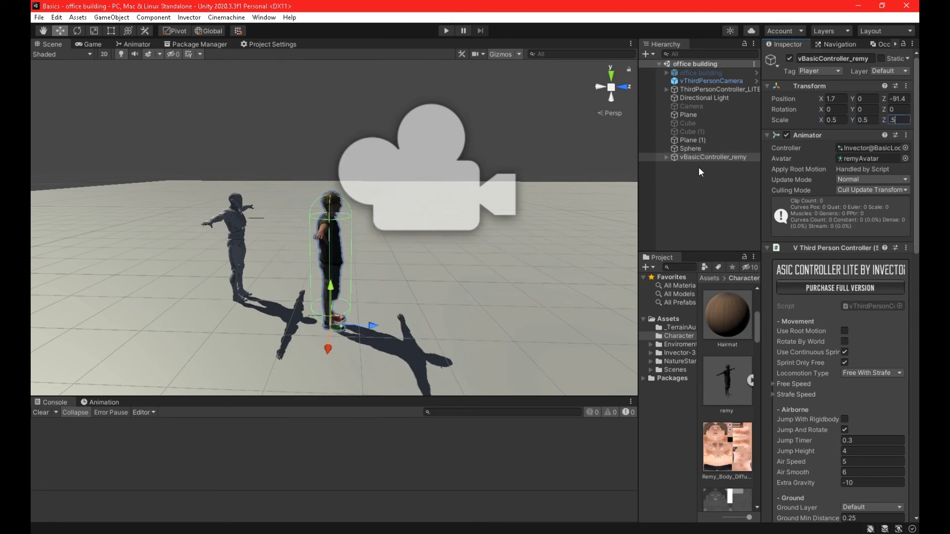
# - Deactivate the ThirdPersonController_LITE robot object and save the scene
pyautogui.click(697, 89)
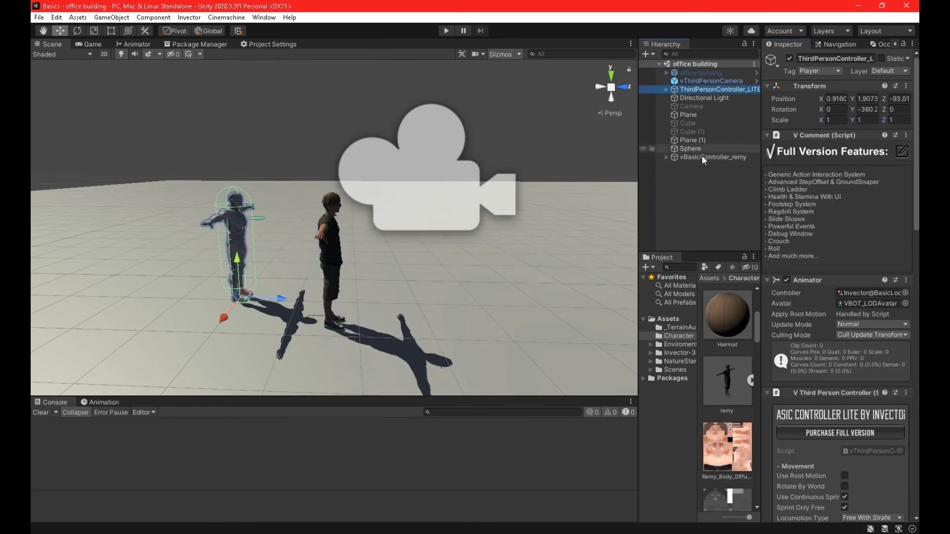
pyautogui.click(789, 59)
pyautogui.hotkey('ctrl', 's')
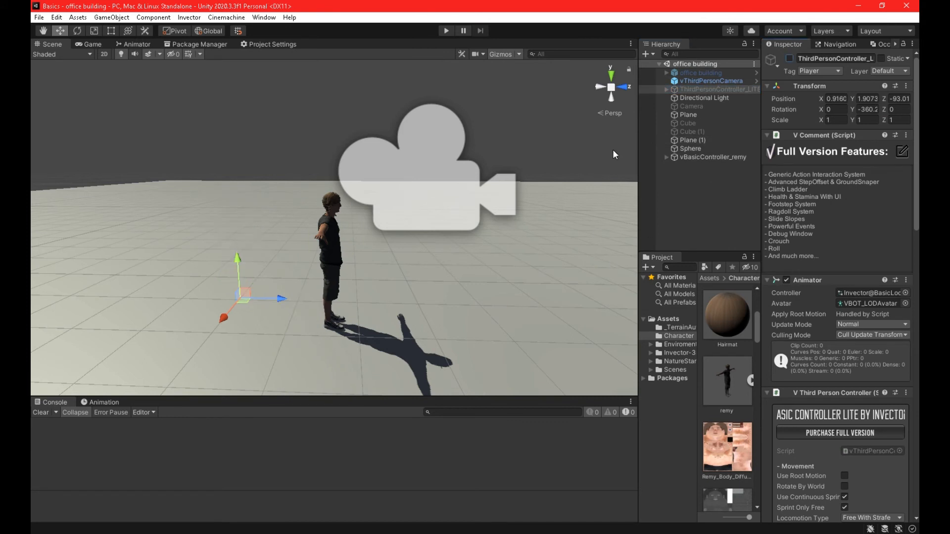
# - Review the component settings of vThirdPersonCamera and of the vBasicController_remy object
pyautogui.click(695, 81)
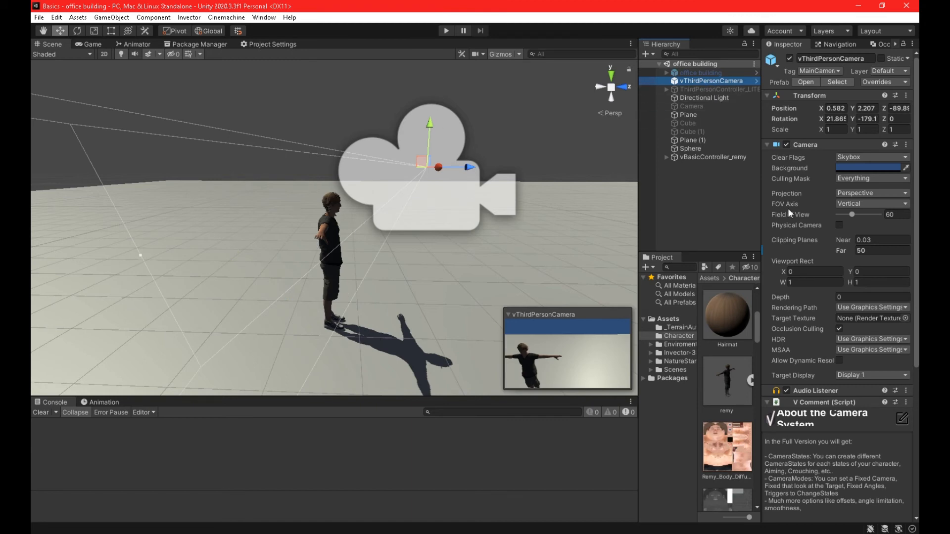
pyautogui.scroll(-4, 796, 237)
pyautogui.scroll(-1, 808, 251)
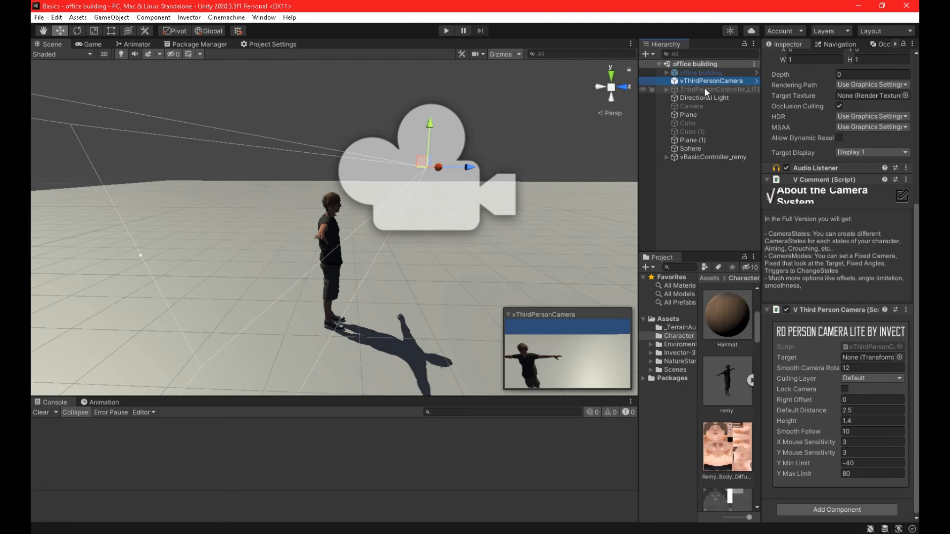
pyautogui.click(713, 157)
pyautogui.scroll(5, 871, 275)
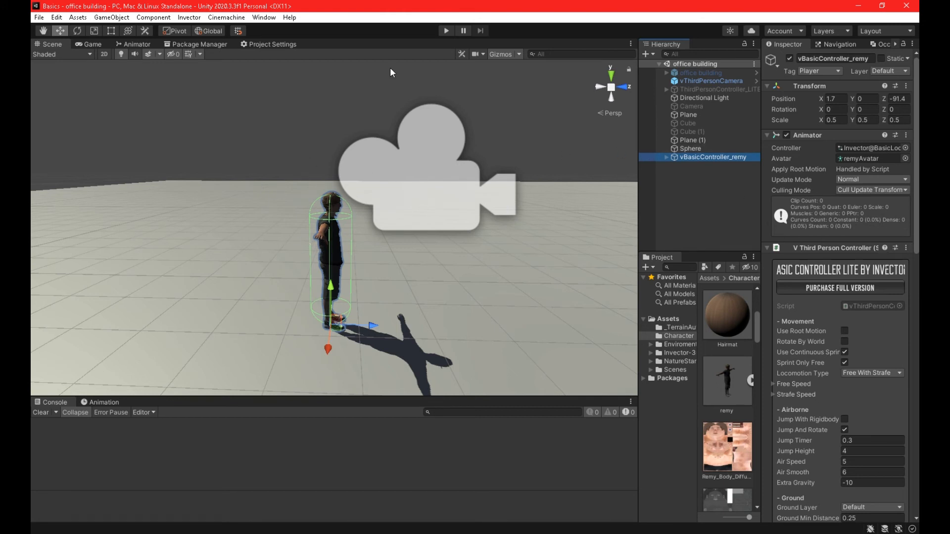
# - Play-test the scene by running remy around the sphere in different directions, stop the test and clear the console
pyautogui.click(446, 30)
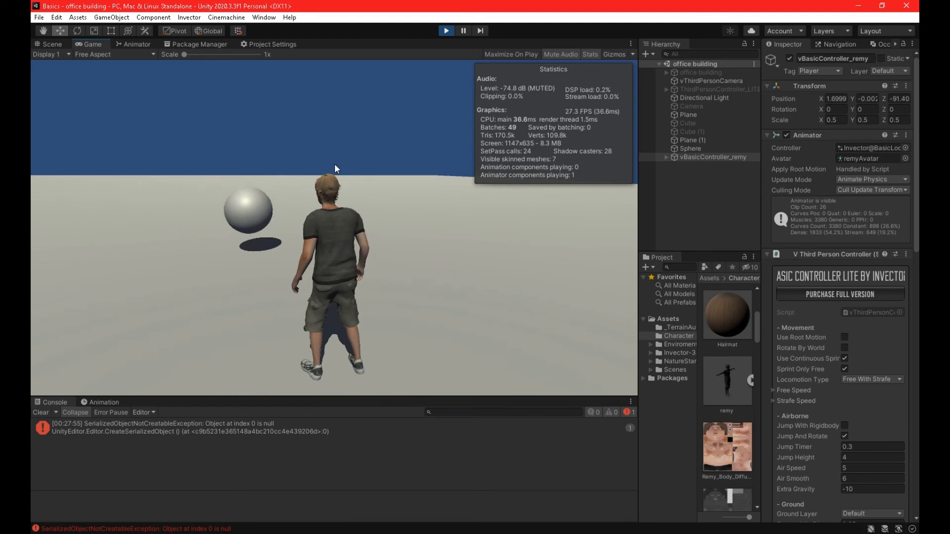
pyautogui.press('w')
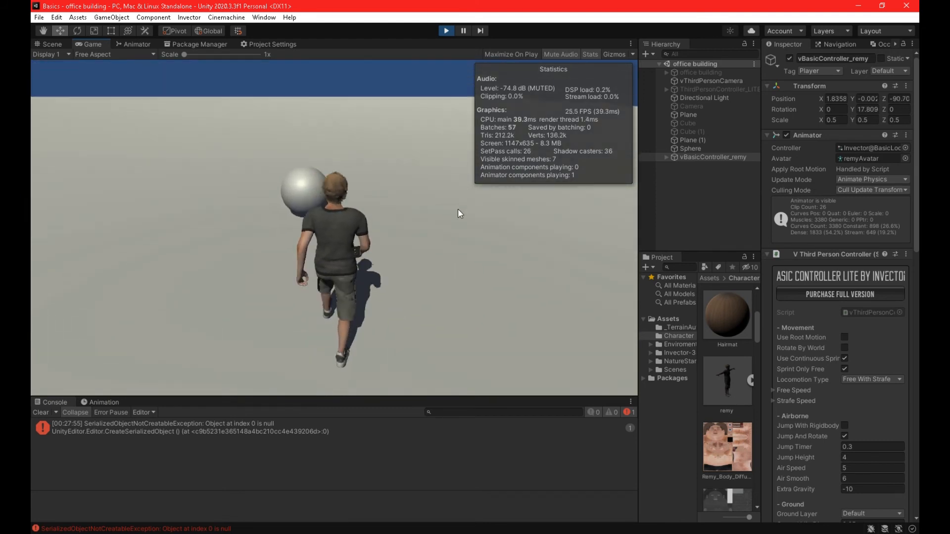
pyautogui.press('d')
pyautogui.press('w')
pyautogui.press('d')
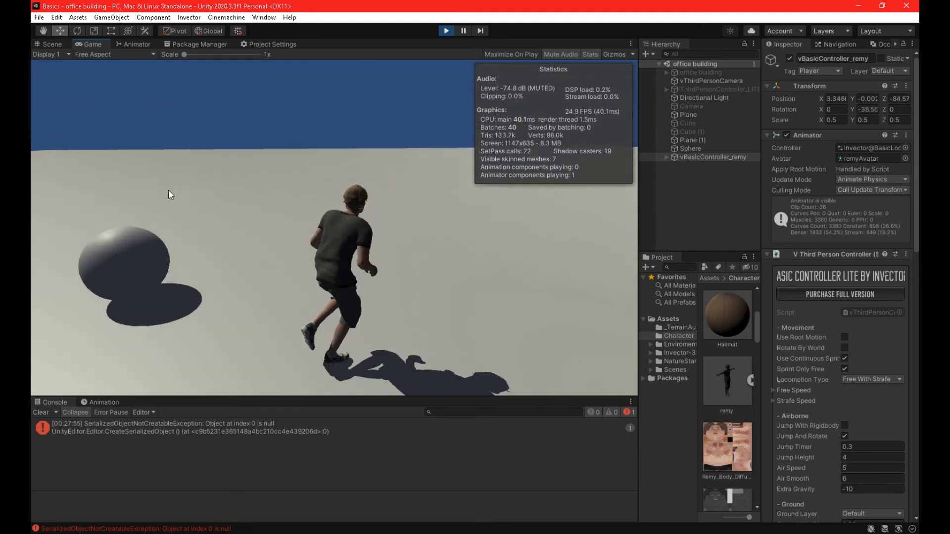
pyautogui.press('d')
pyautogui.press('w')
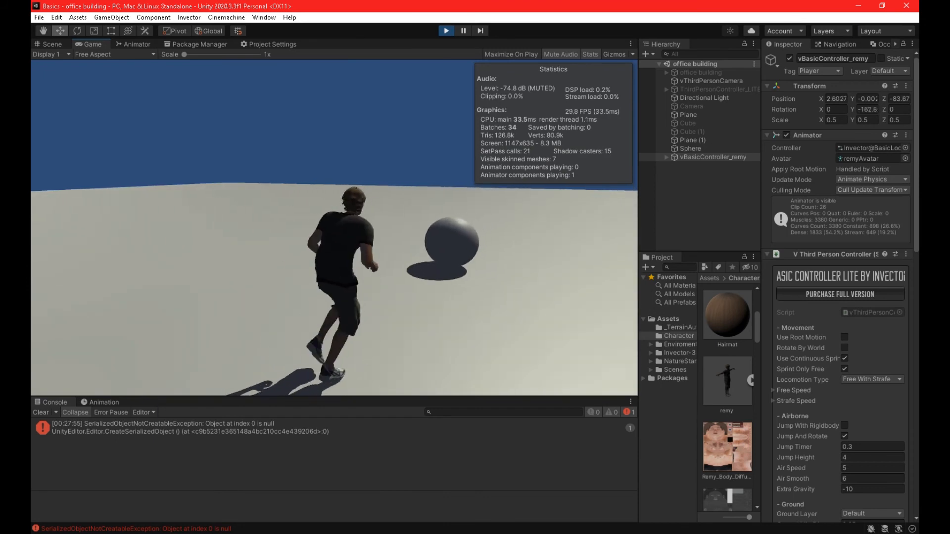
pyautogui.press('w')
pyautogui.press('a')
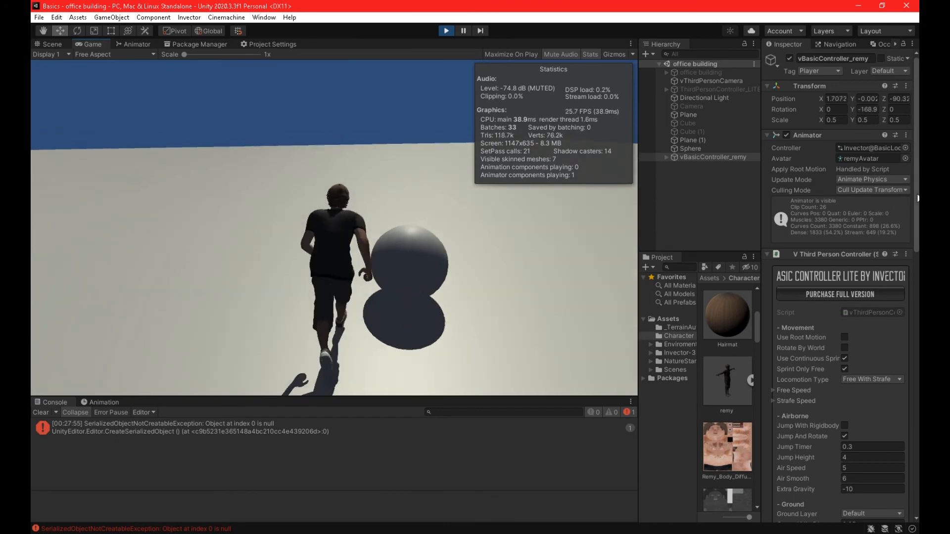
pyautogui.press('w')
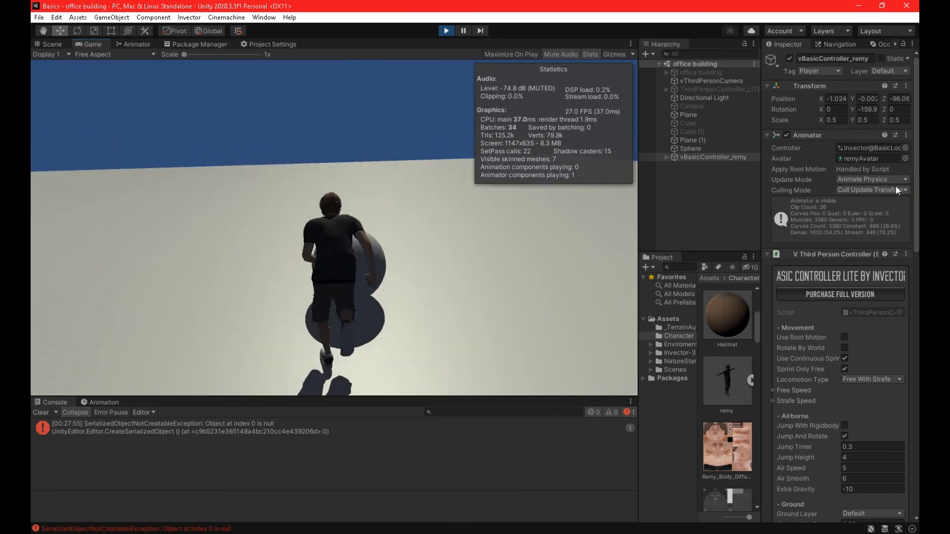
pyautogui.press('w')
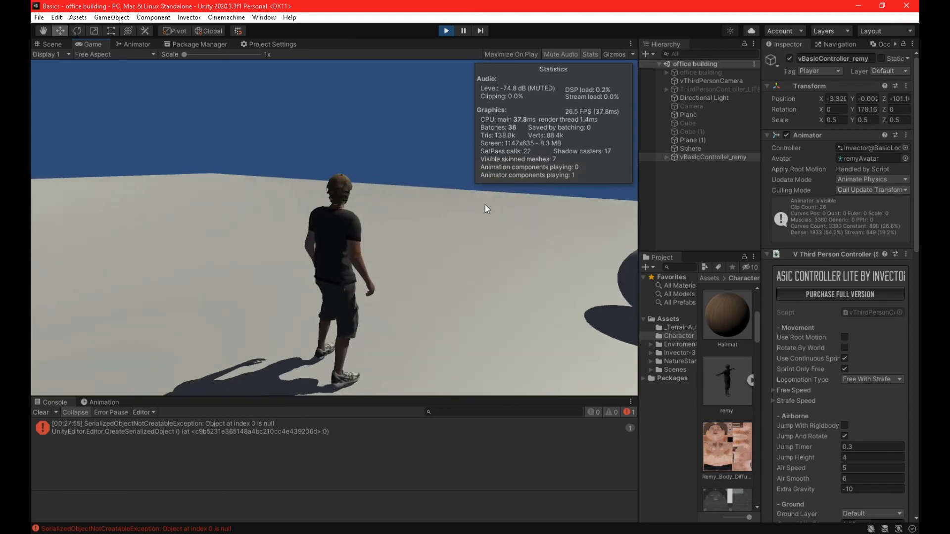
pyautogui.press('w')
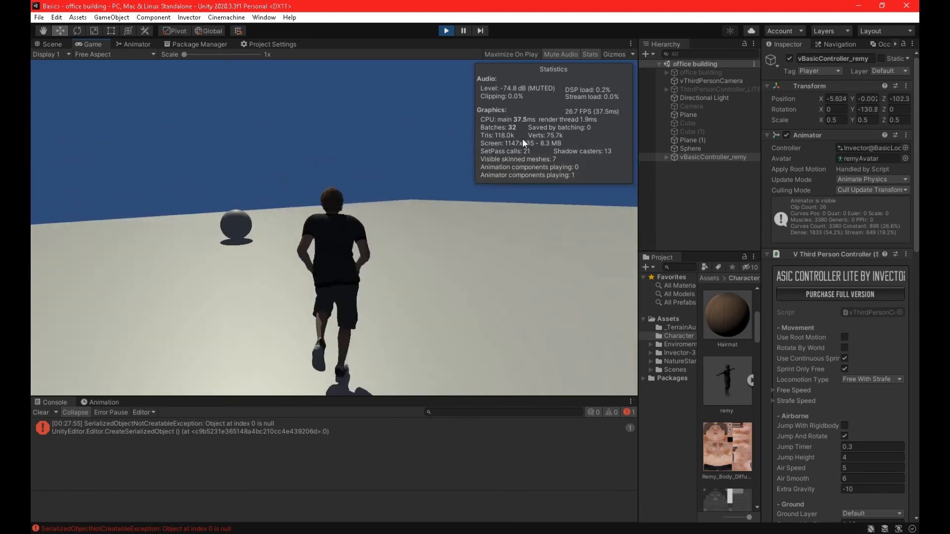
pyautogui.press('w')
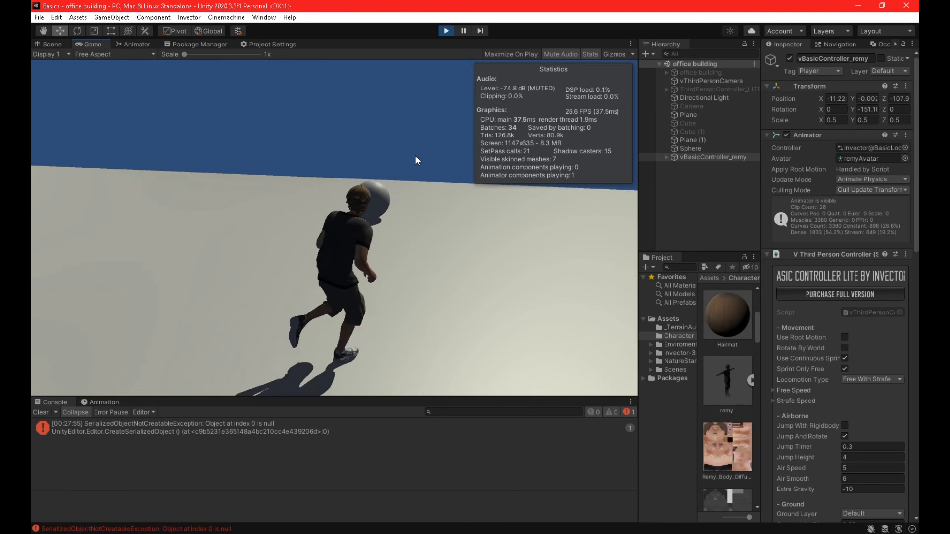
pyautogui.press('w')
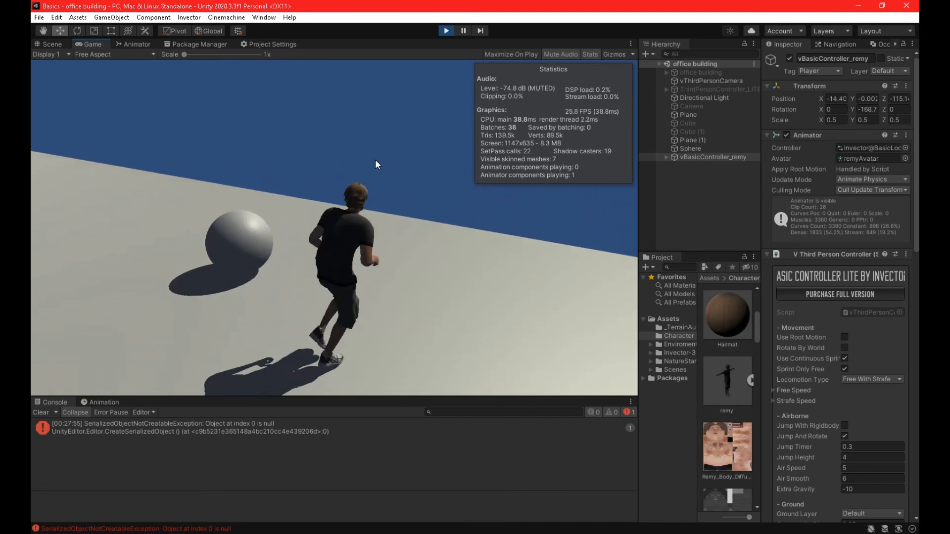
pyautogui.press('w')
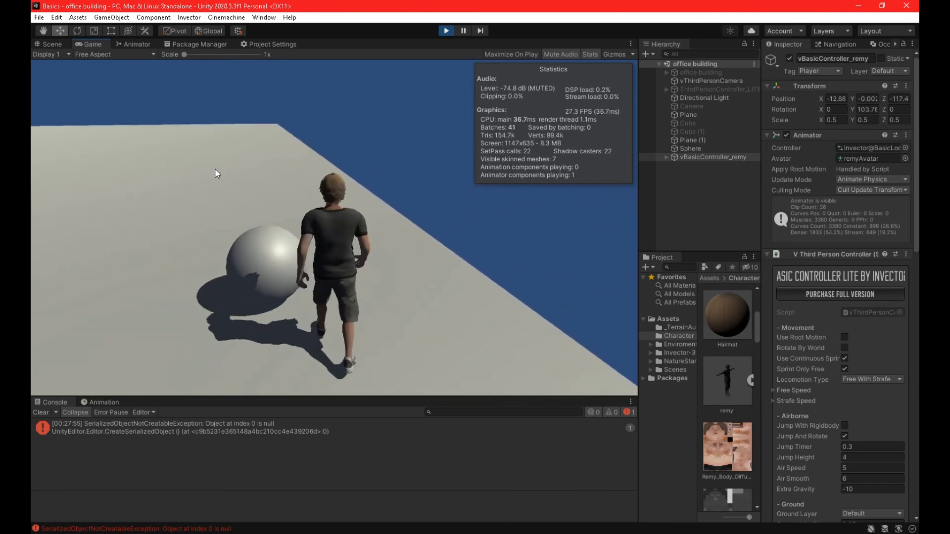
pyautogui.press('w')
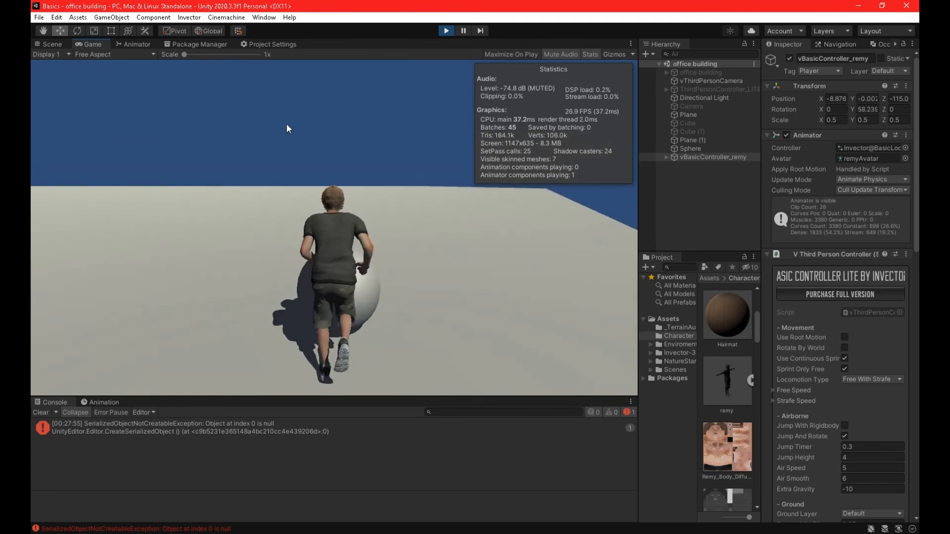
pyautogui.press('w')
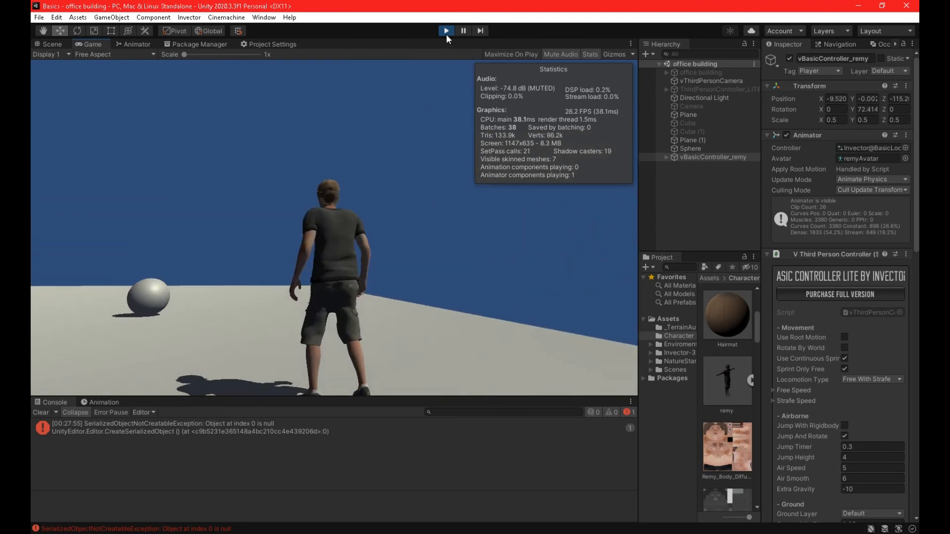
pyautogui.hotkey('ctrl', 'p')
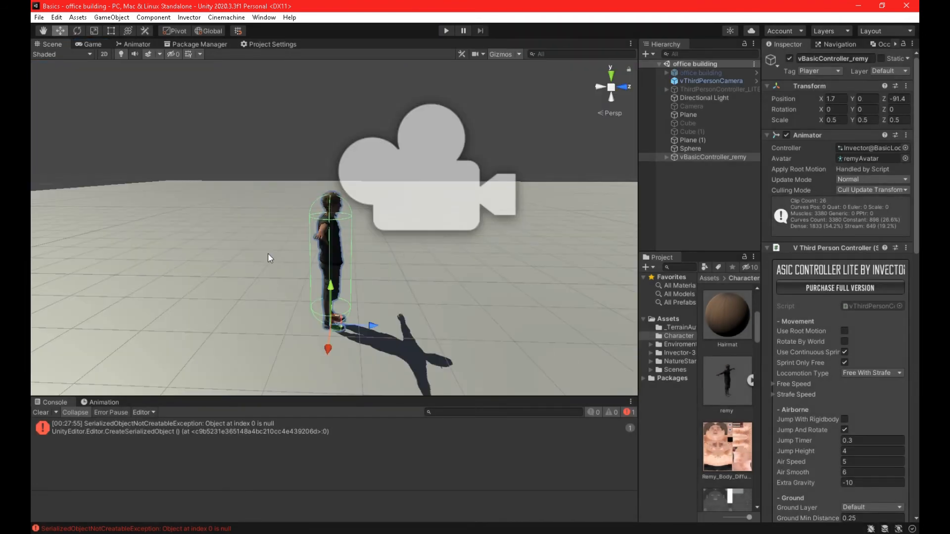
pyautogui.click(40, 414)
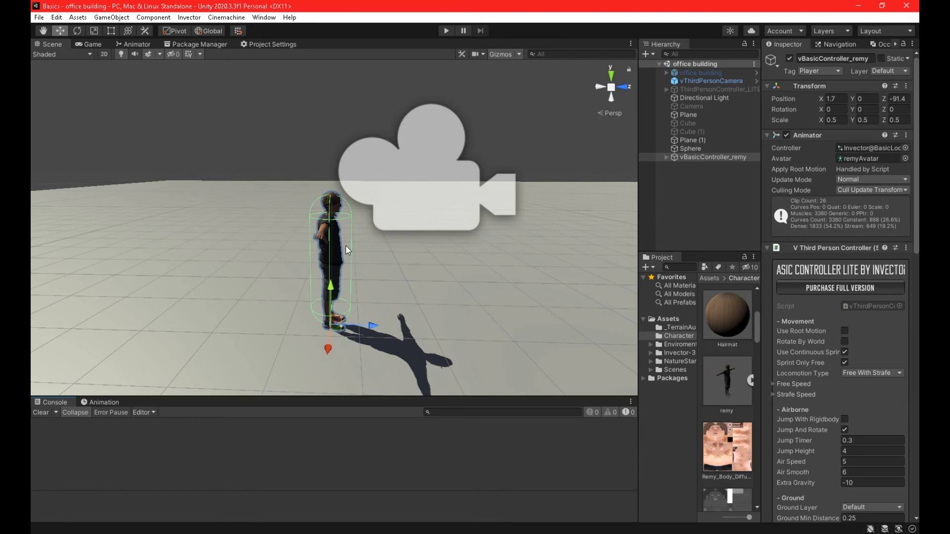
# - Reduce the size of the 3D gizmo icons so the camera icon no longer dominates the scene view
pyautogui.keyDown('alt'); pyautogui.moveTo(247, 214); pyautogui.dragTo(429, 223); pyautogui.keyUp('alt')
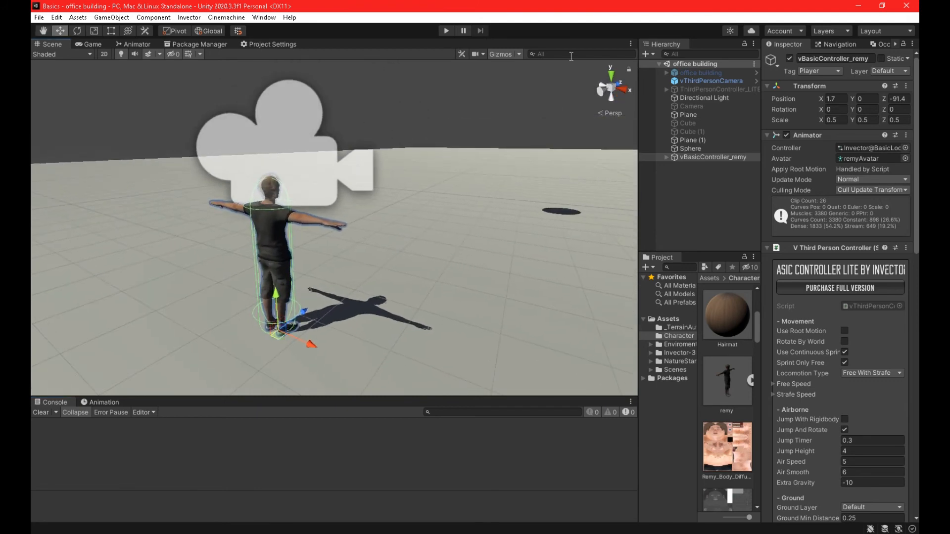
pyautogui.click(519, 53)
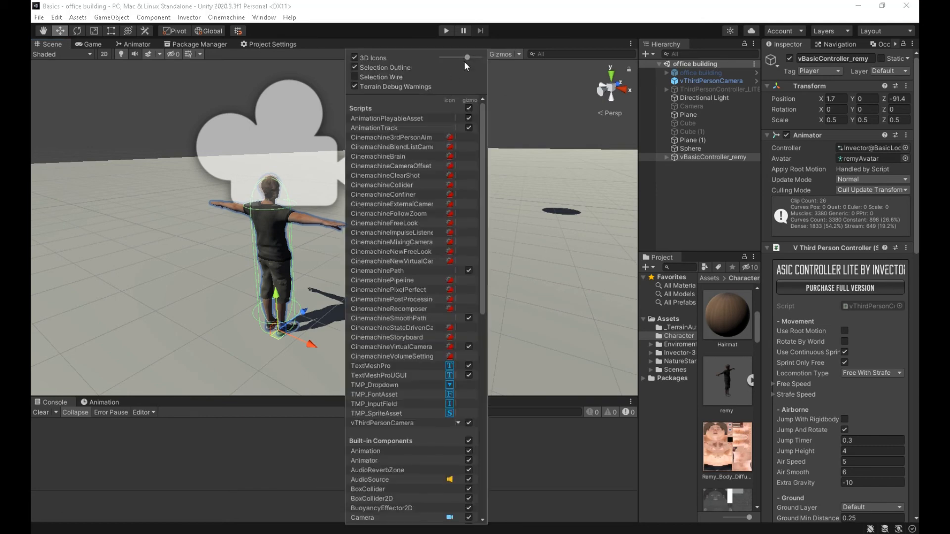
pyautogui.moveTo(466, 59); pyautogui.dragTo(462, 59)
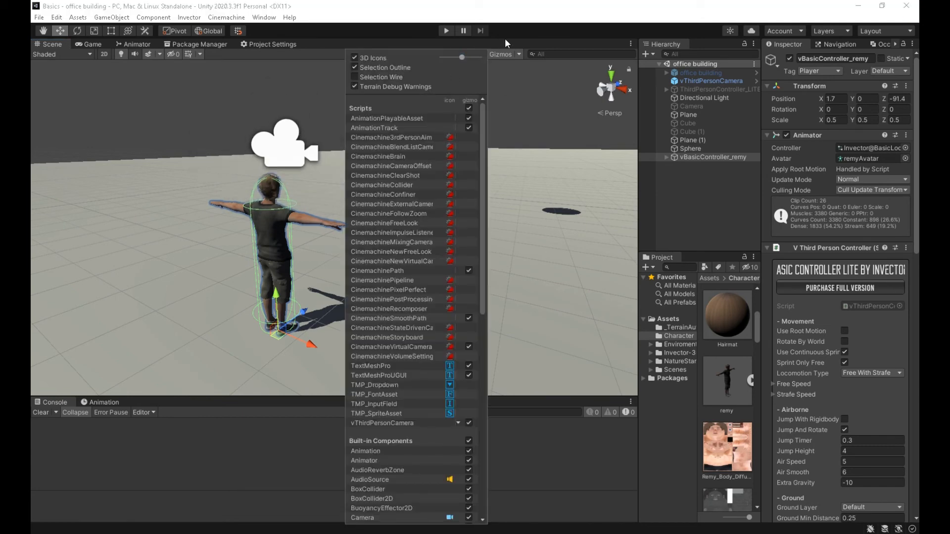
pyautogui.click(464, 123)
# - Select the Sphere above the plane and examine its Sphere Collider and Rigidbody settings
pyautogui.moveTo(464, 123); pyautogui.dragTo(430, 139, button='right')
pyautogui.moveTo(373, 186); pyautogui.dragTo(444, 199, button='right')
pyautogui.press('s')
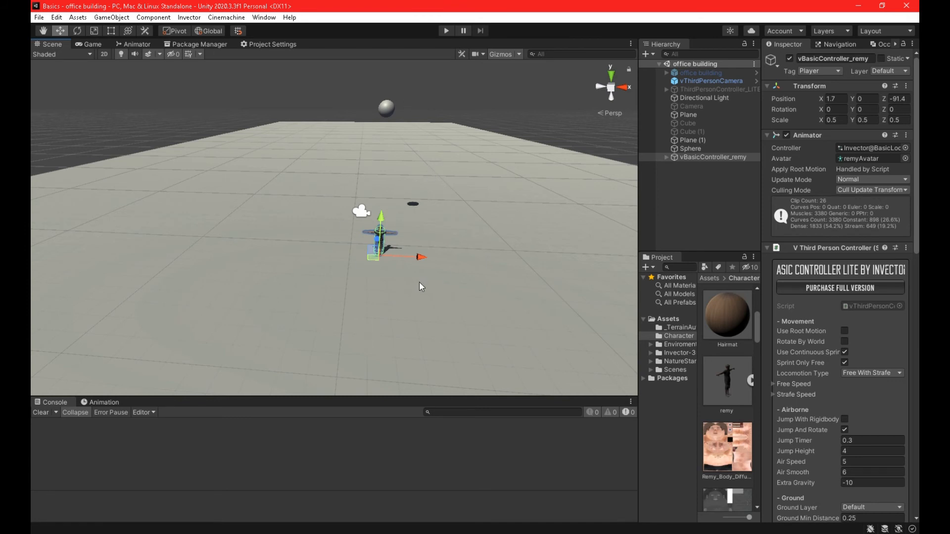
pyautogui.click(386, 108)
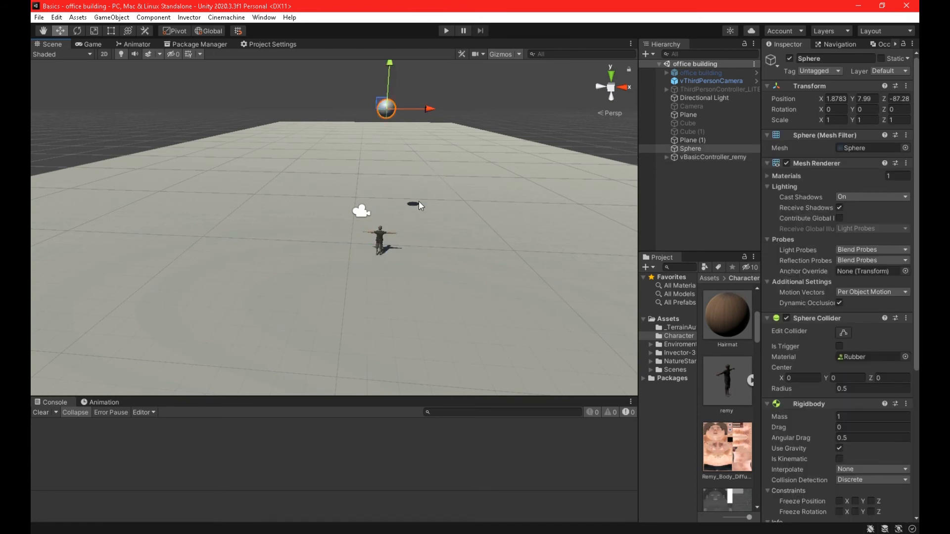
pyautogui.scroll(-10, 780, 123)
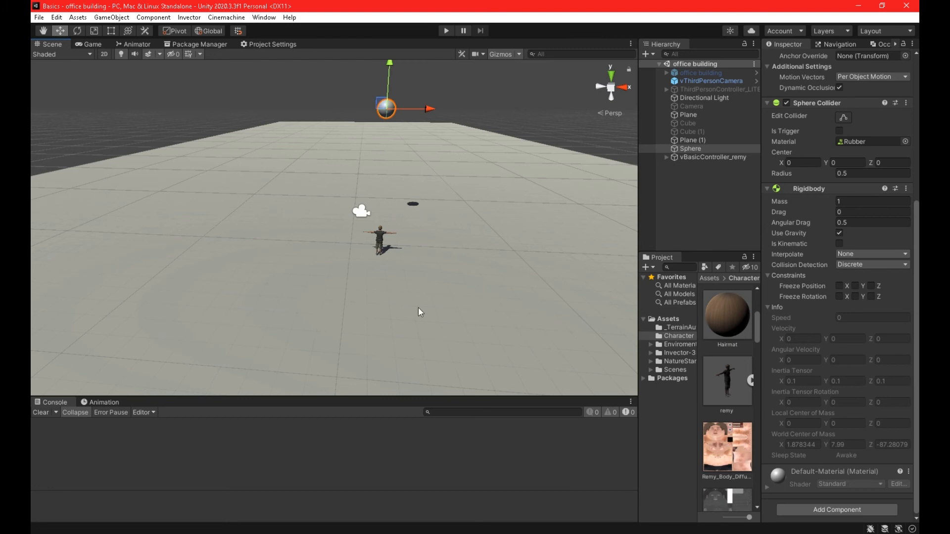
pyautogui.moveTo(438, 203); pyautogui.dragTo(290, 202, button='right')
pyautogui.press('d')
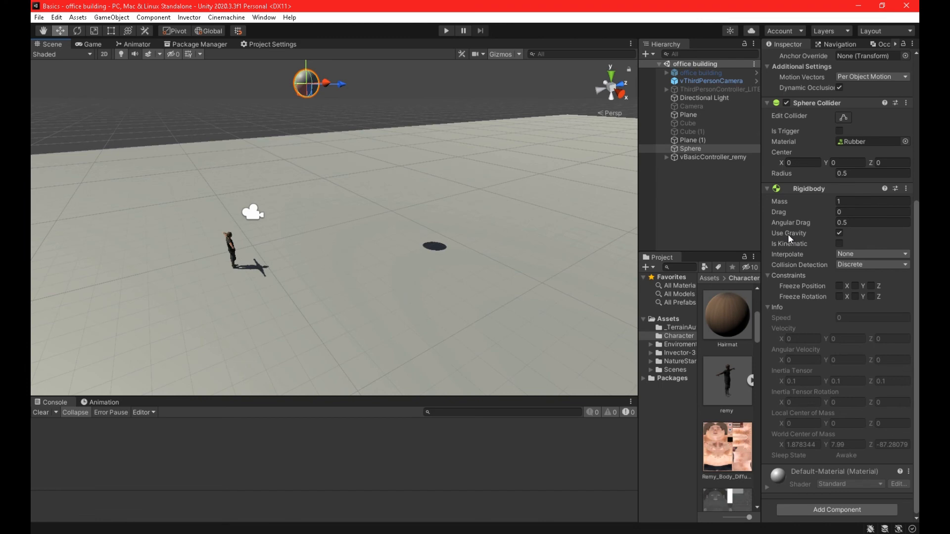
# - Review the gravity values in the project's Physics settings and return to the scene
pyautogui.click(270, 44)
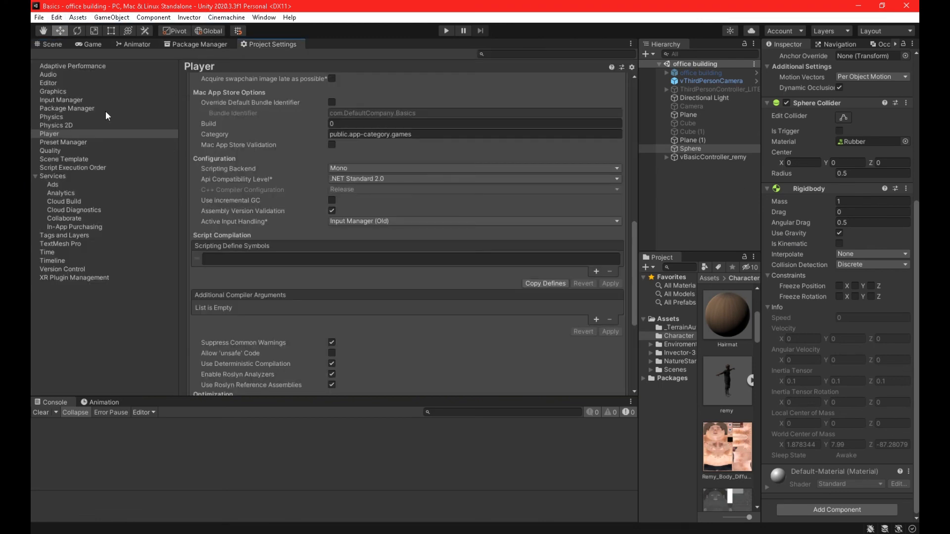
pyautogui.click(53, 83)
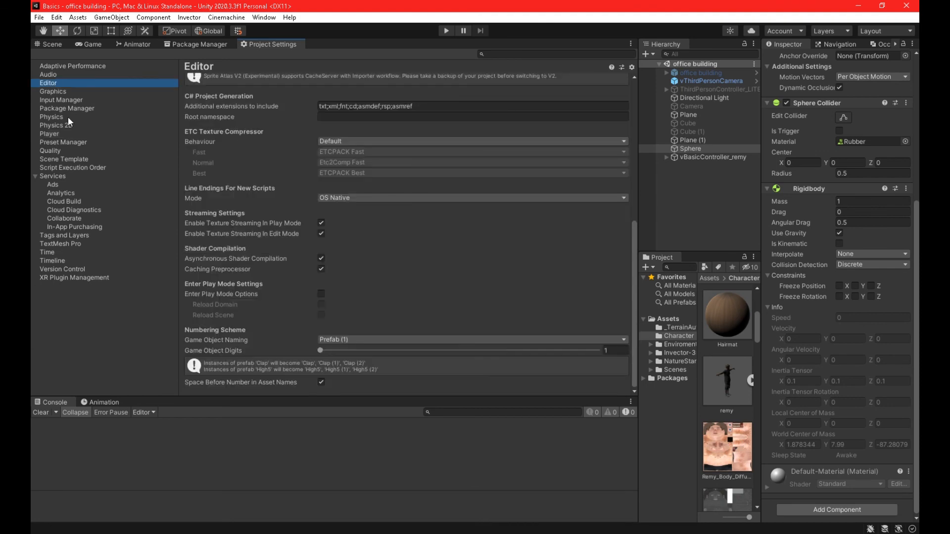
pyautogui.click(51, 117)
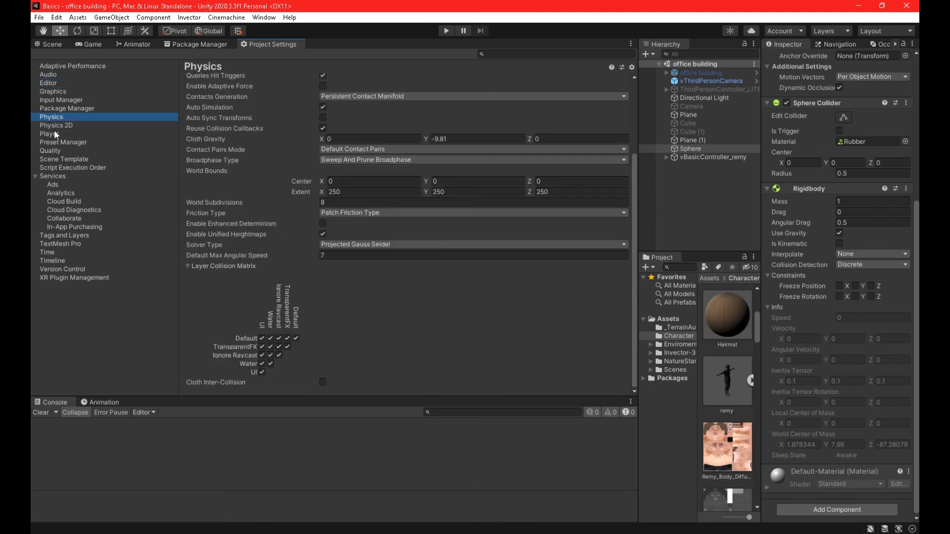
pyautogui.scroll(4, 297, 124)
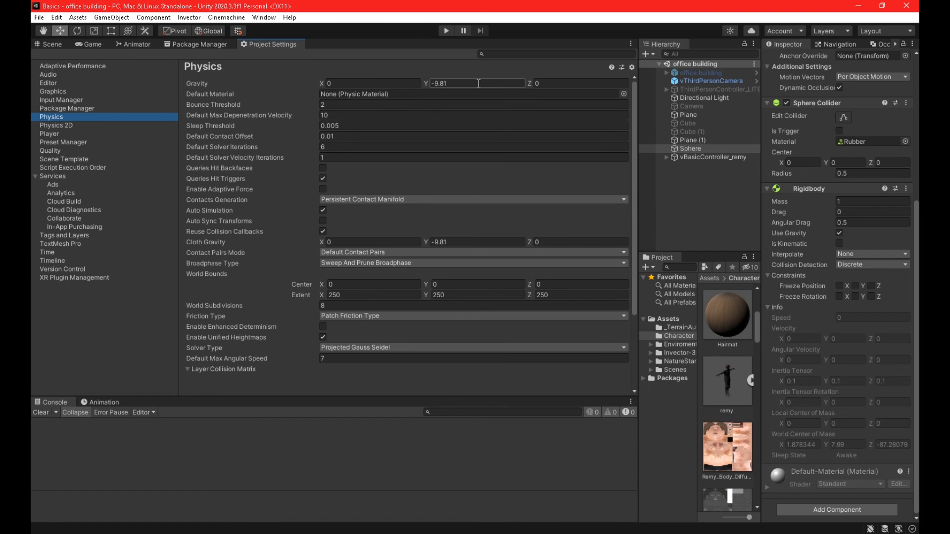
pyautogui.click(38, 46)
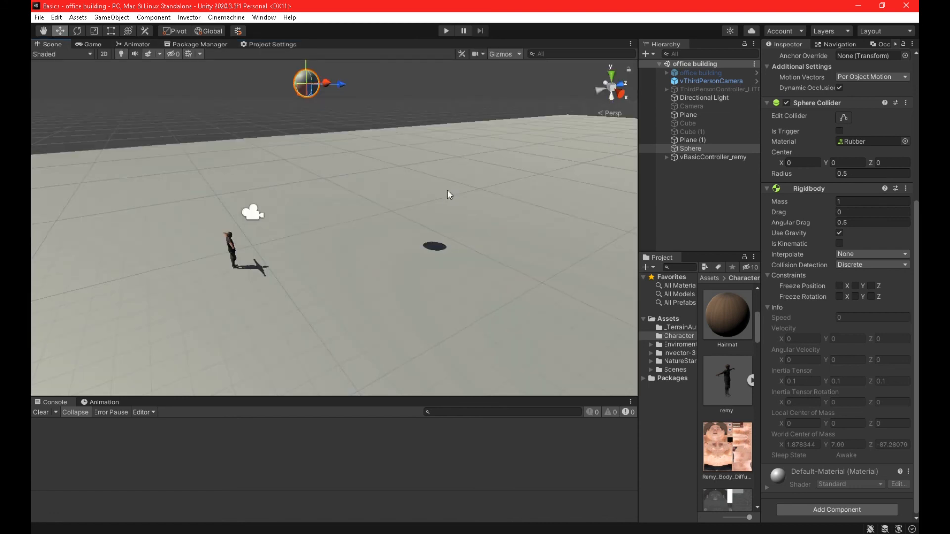
# - Lower the Sphere slightly to a height of about 7.96
pyautogui.moveTo(370, 180); pyautogui.dragTo(370, 135, button='right')
pyautogui.moveTo(309, 122)
pyautogui.mouseDown()
pyautogui.moveTo(307, 133)
pyautogui.moveTo(306, 75)
pyautogui.moveTo(301, 192)
pyautogui.moveTo(301, 123)
pyautogui.mouseUp()
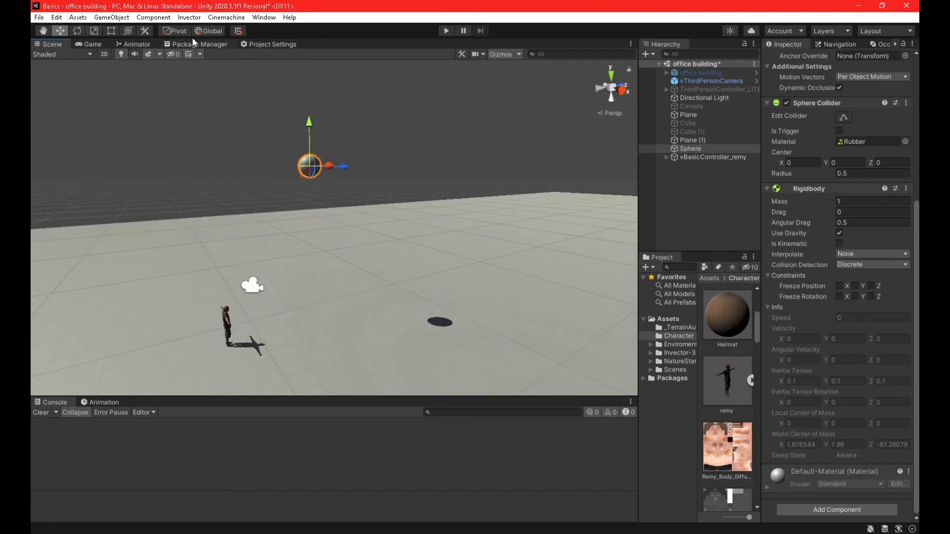
# - Give the project's physics gravity a negative X value, save, and return to the scene
pyautogui.click(250, 44)
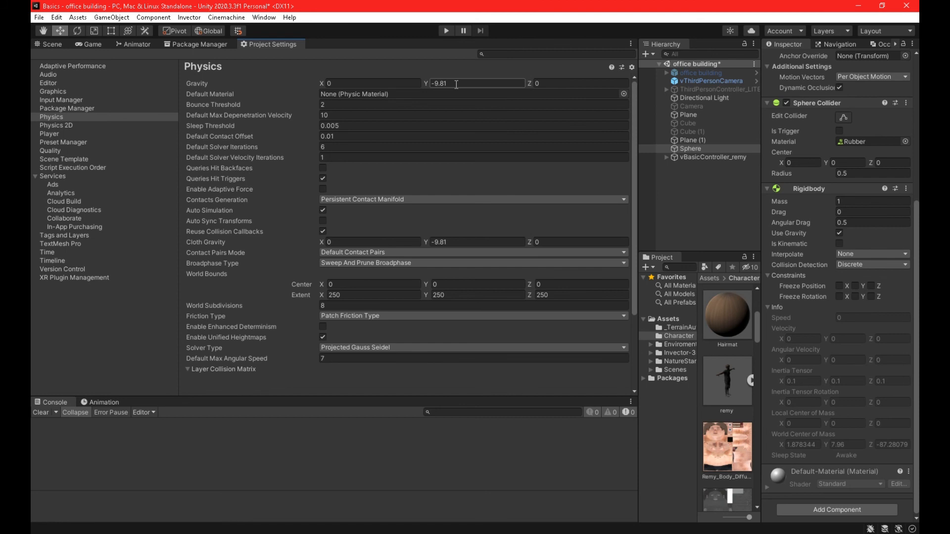
pyautogui.click(371, 83)
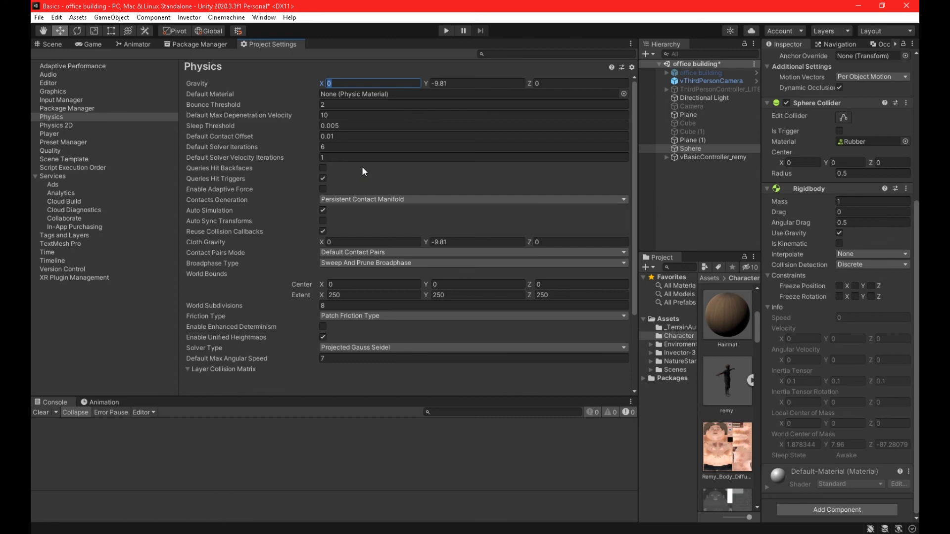
pyautogui.write('-')
pyautogui.hotkey('ctrl', 's')
pyautogui.click(52, 44)
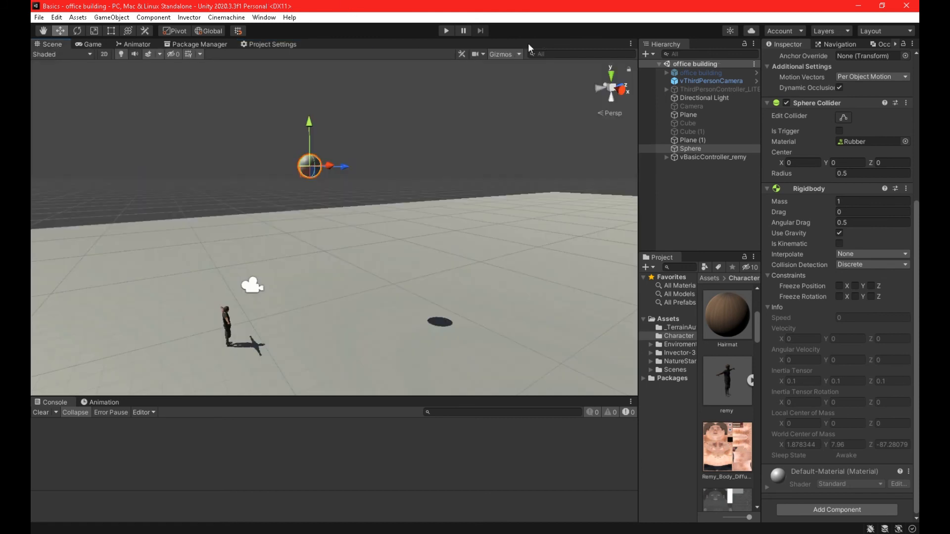
# - Play-test the scene and examine the Rigidbody settings of vBasicController_remy while it runs
pyautogui.click(446, 31)
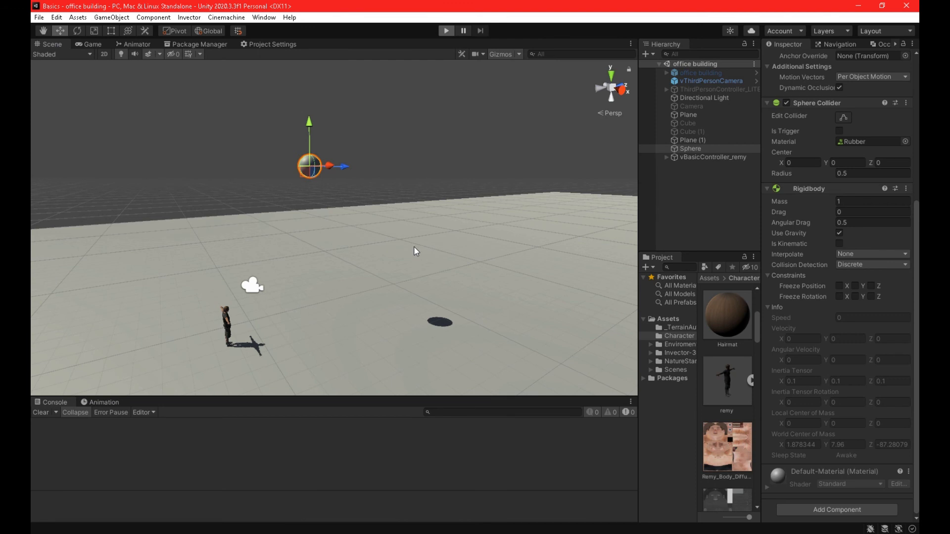
pyautogui.press('a')
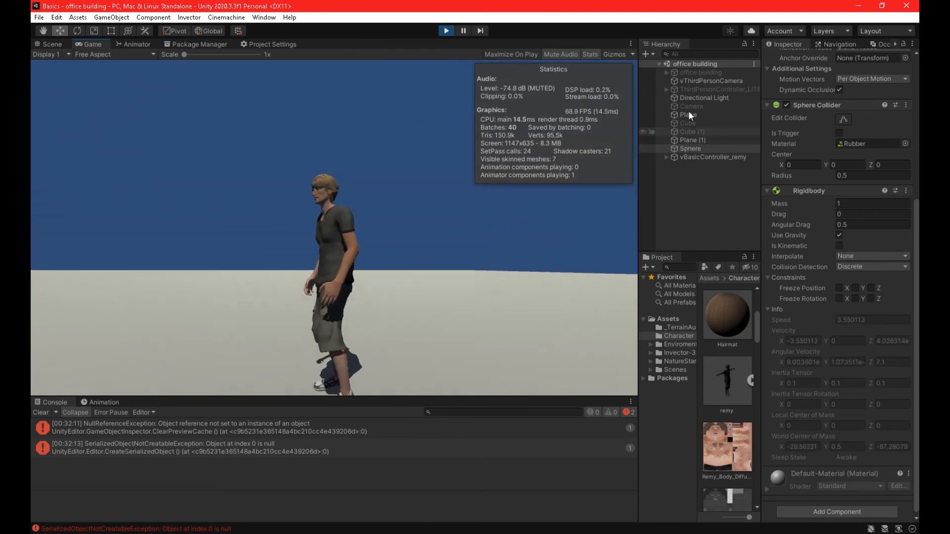
pyautogui.click(687, 89)
pyautogui.click(693, 157)
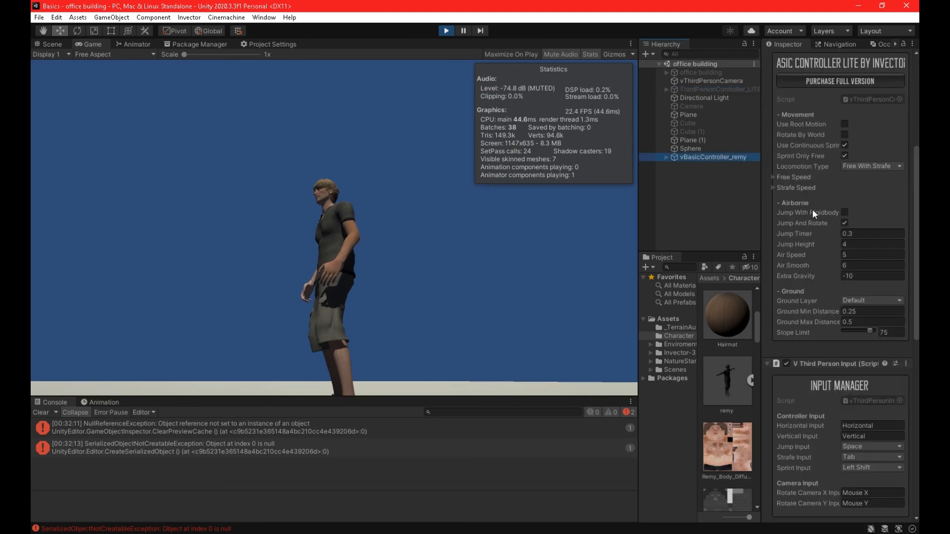
pyautogui.scroll(-10, 812, 209)
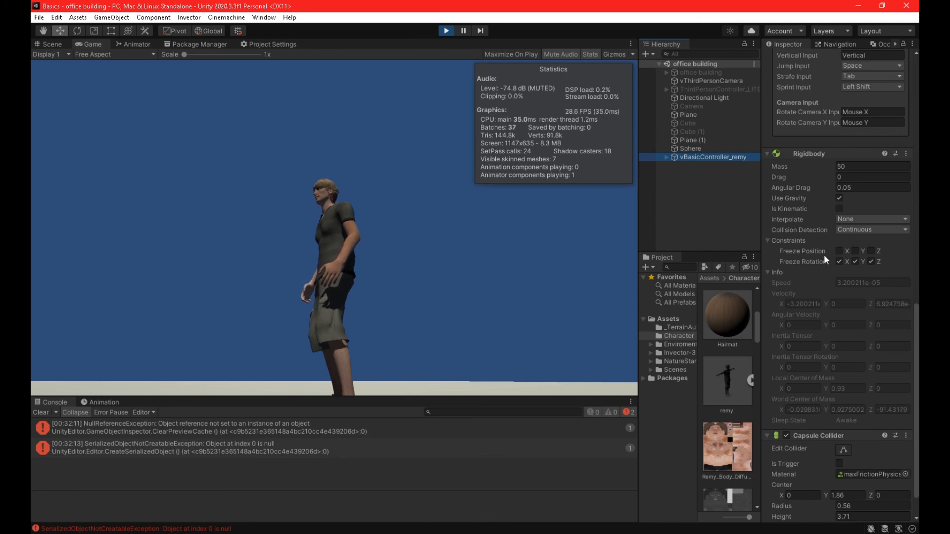
# - Return control to the running game briefly, stop the play test and clear the console
pyautogui.click(400, 286)
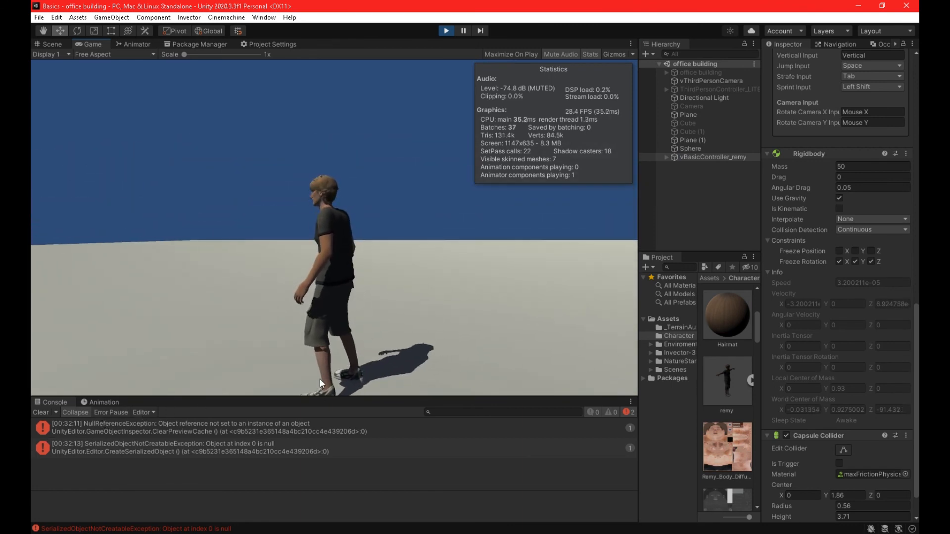
pyautogui.click(442, 34)
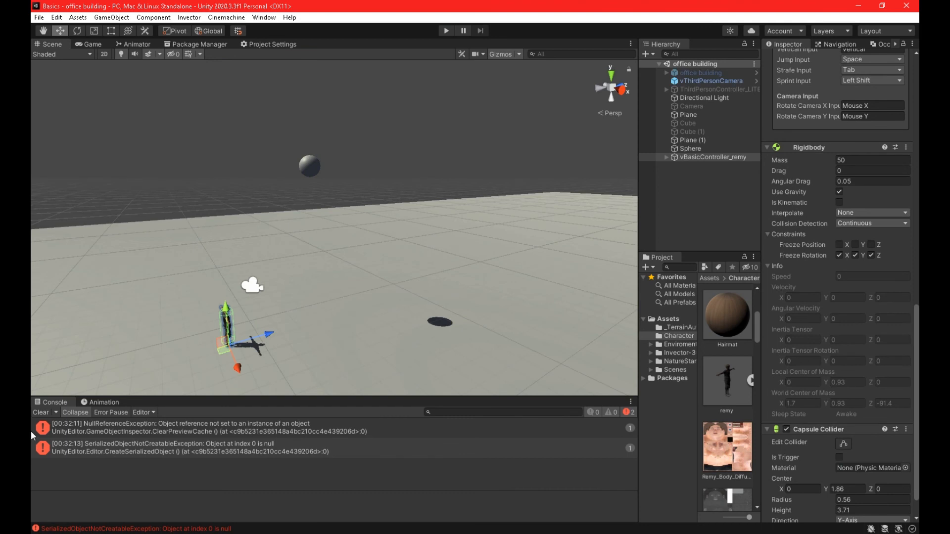
pyautogui.click(33, 434)
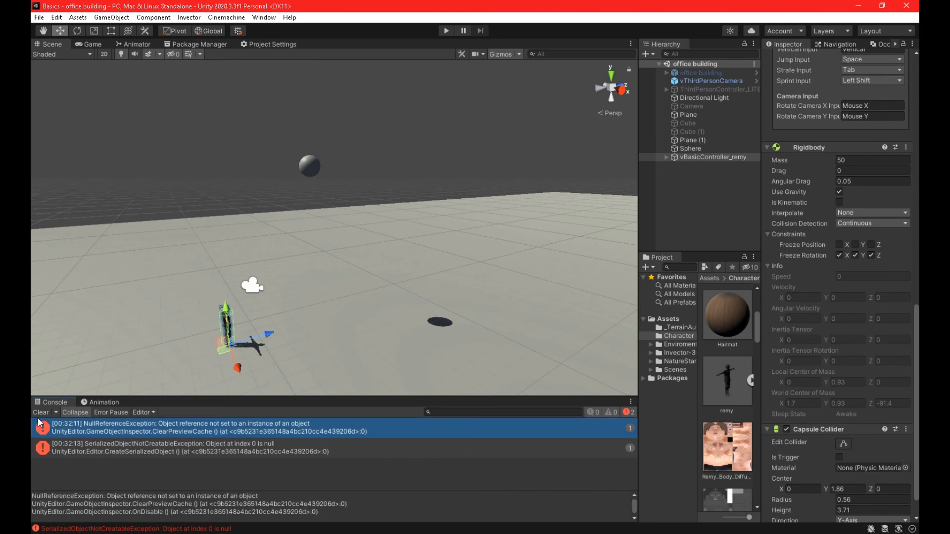
pyautogui.click(41, 412)
# - Select the Sphere and check its Rigidbody mass and its placement relative to remy
pyautogui.click(306, 169)
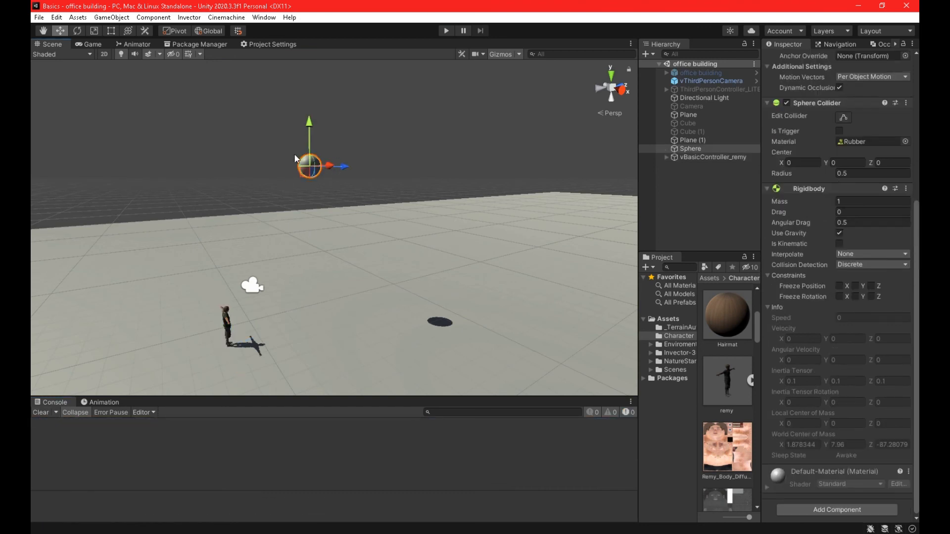
pyautogui.click(858, 200)
pyautogui.moveTo(483, 208); pyautogui.dragTo(396, 260, button='right')
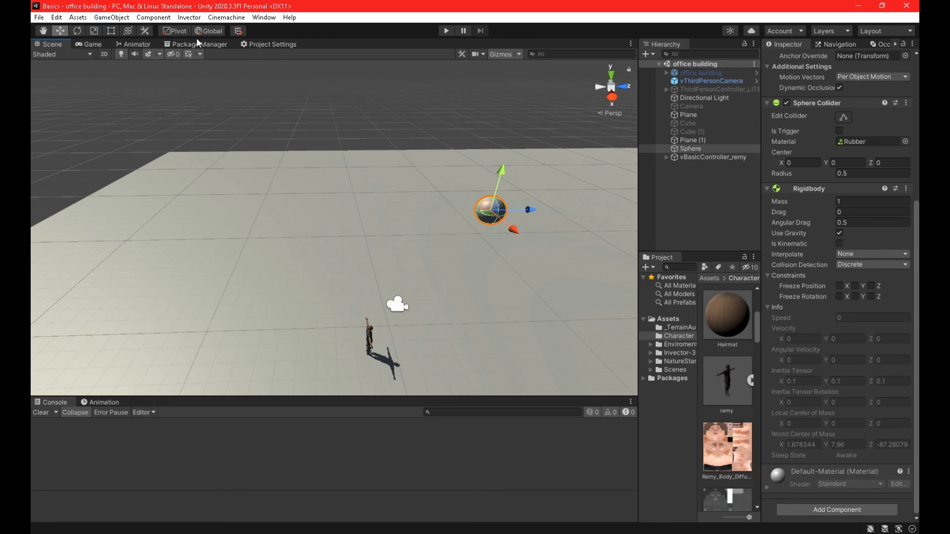
# - Reset the project's physics gravity to 0 on the X axis and return to the scene
pyautogui.click(257, 44)
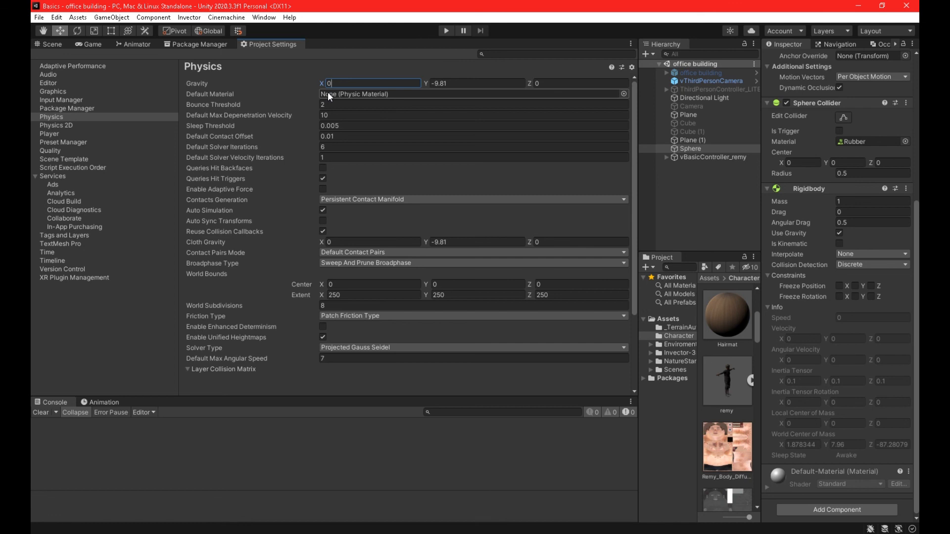
pyautogui.click(58, 44)
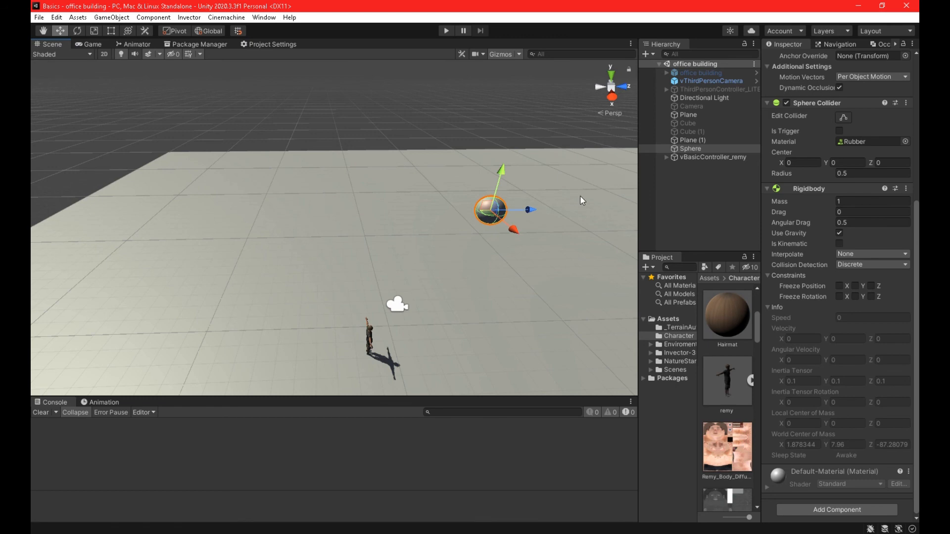
pyautogui.click(262, 45)
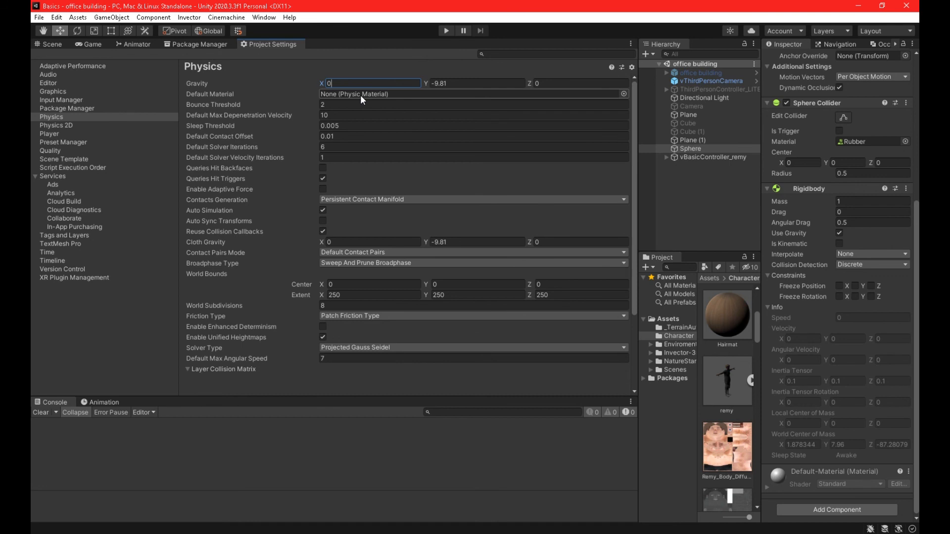
pyautogui.click(44, 44)
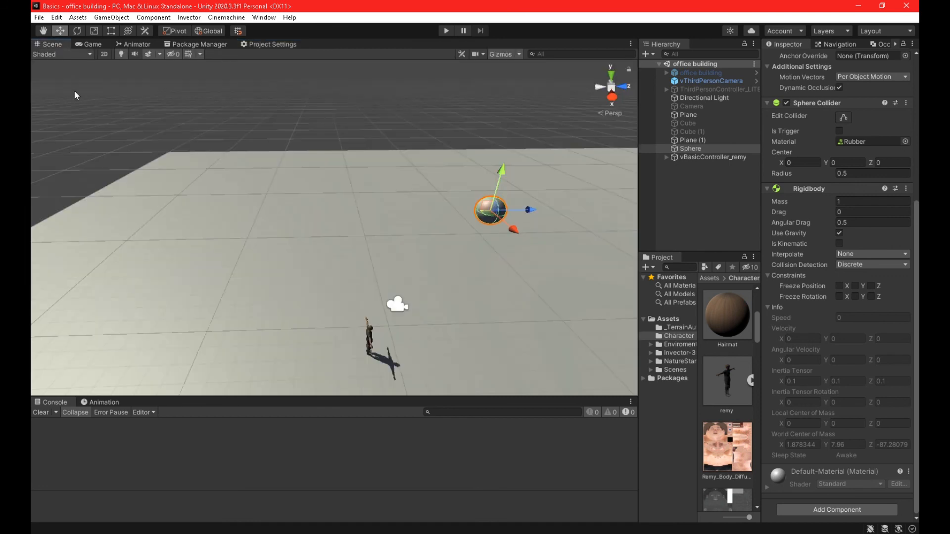
# - Inspect the ground objects Plane (1) and Plane, and the Tops mesh of remy, in the scene
pyautogui.moveTo(293, 211); pyautogui.dragTo(356, 229, button='right')
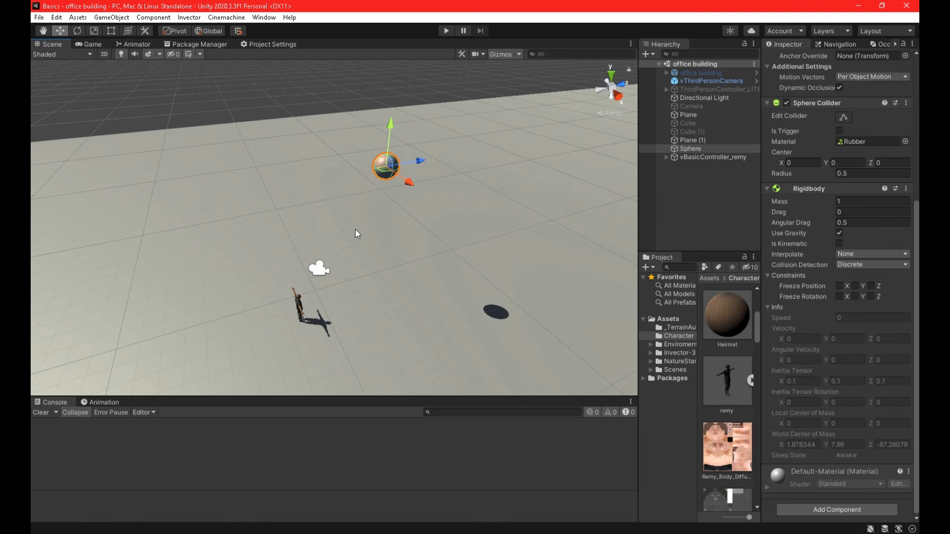
pyautogui.click(356, 230)
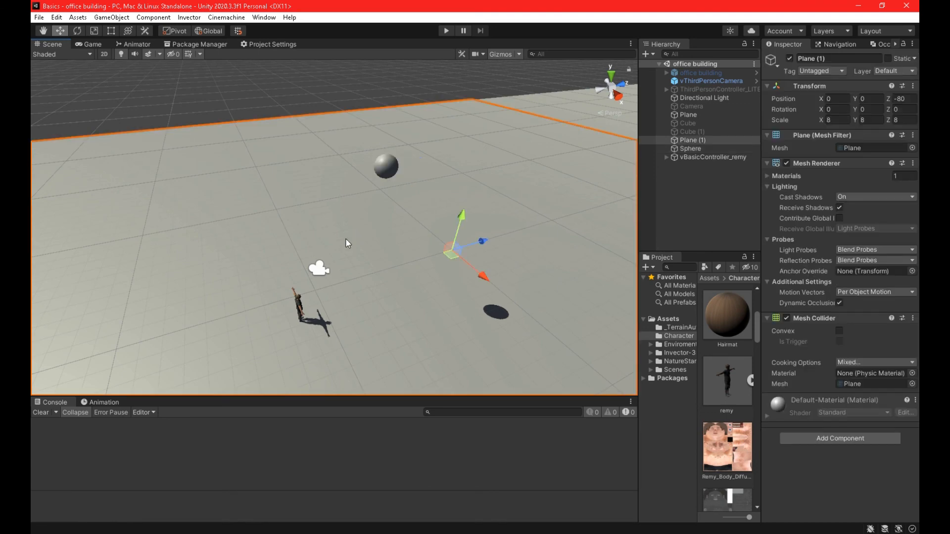
pyautogui.moveTo(384, 235); pyautogui.dragTo(388, 237, button='right')
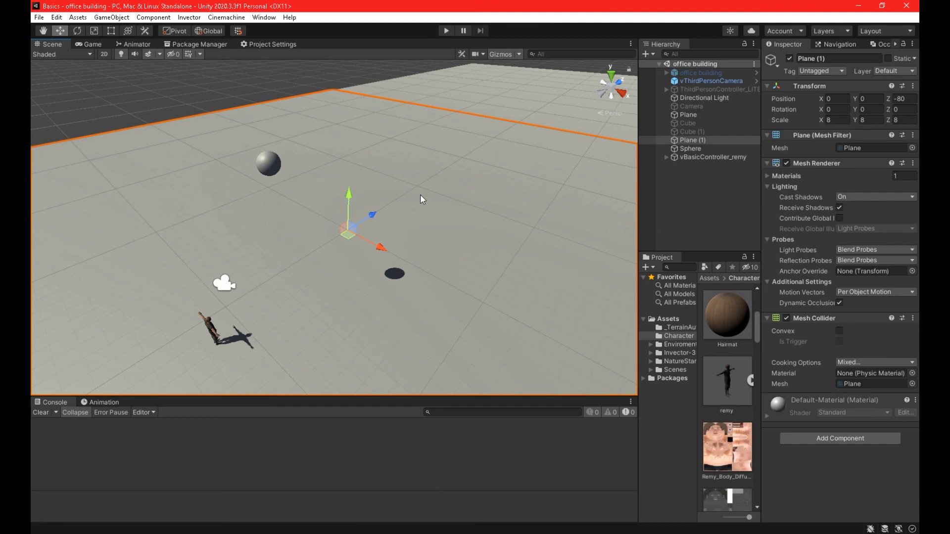
pyautogui.click(517, 100)
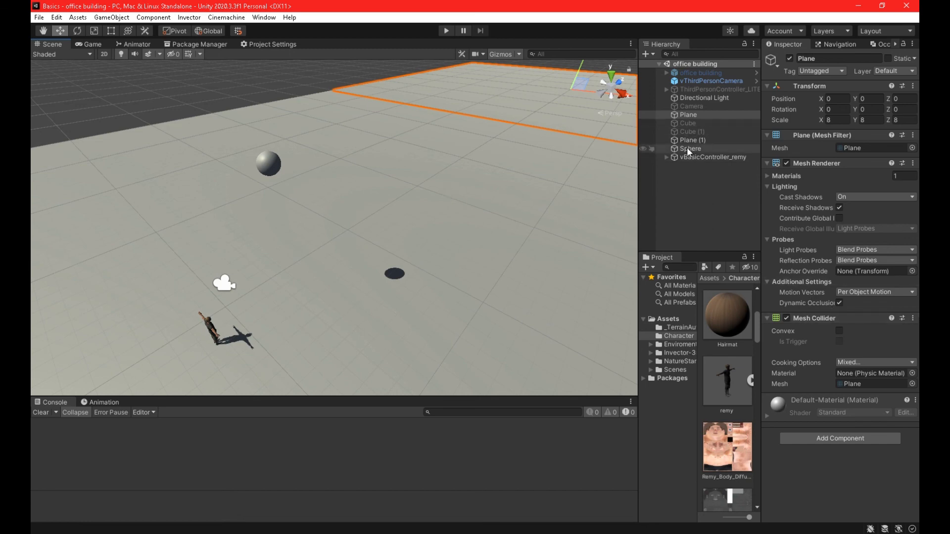
pyautogui.moveTo(332, 229); pyautogui.dragTo(302, 267, button='right')
pyautogui.moveTo(364, 228); pyautogui.dragTo(370, 156, button='right')
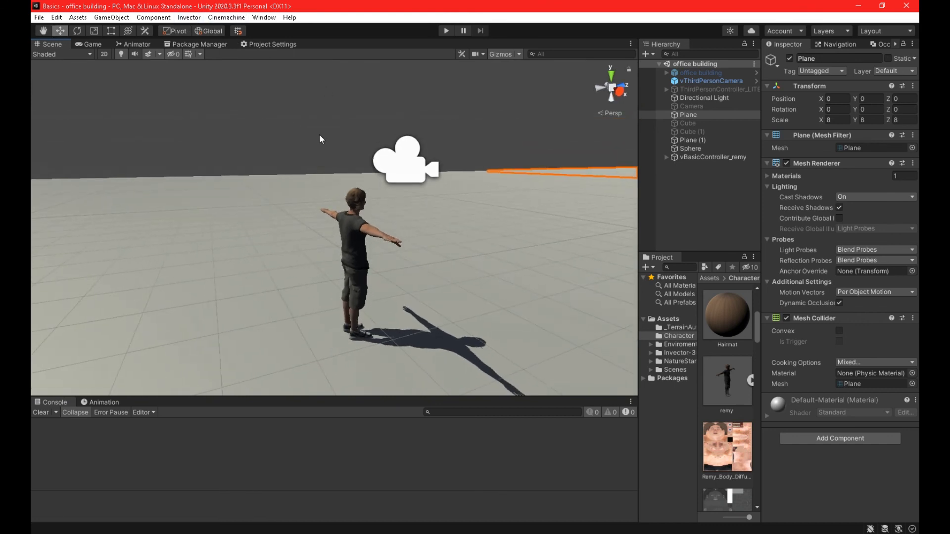
pyautogui.click(359, 233)
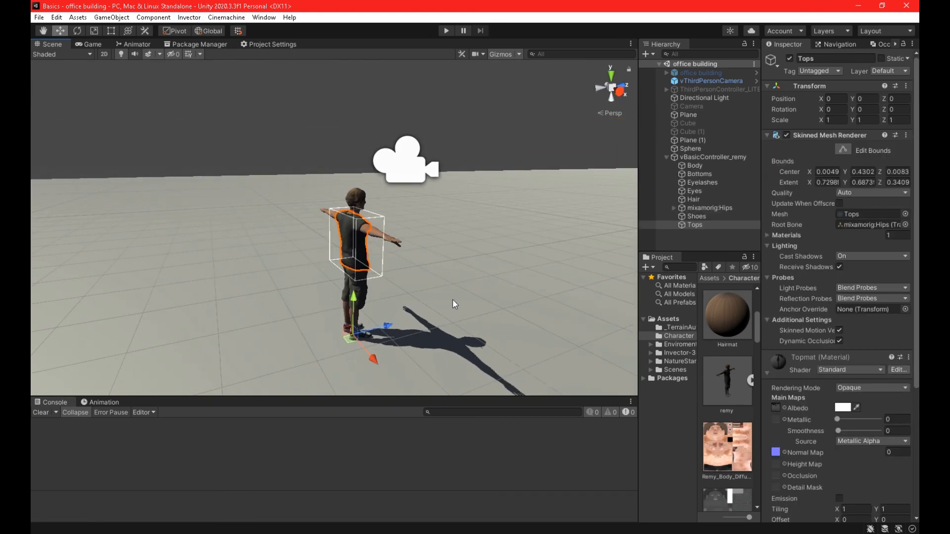
# - Review the rig and material import settings of the remy model in the Character folder
pyautogui.click(687, 157)
pyautogui.click(666, 156)
pyautogui.click(714, 372)
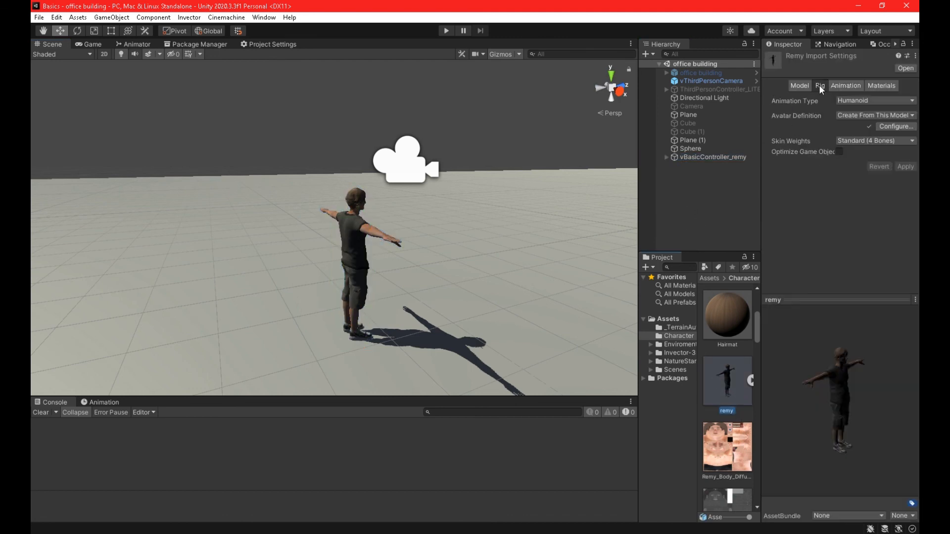
pyautogui.click(847, 103)
pyautogui.click(854, 148)
pyautogui.click(883, 86)
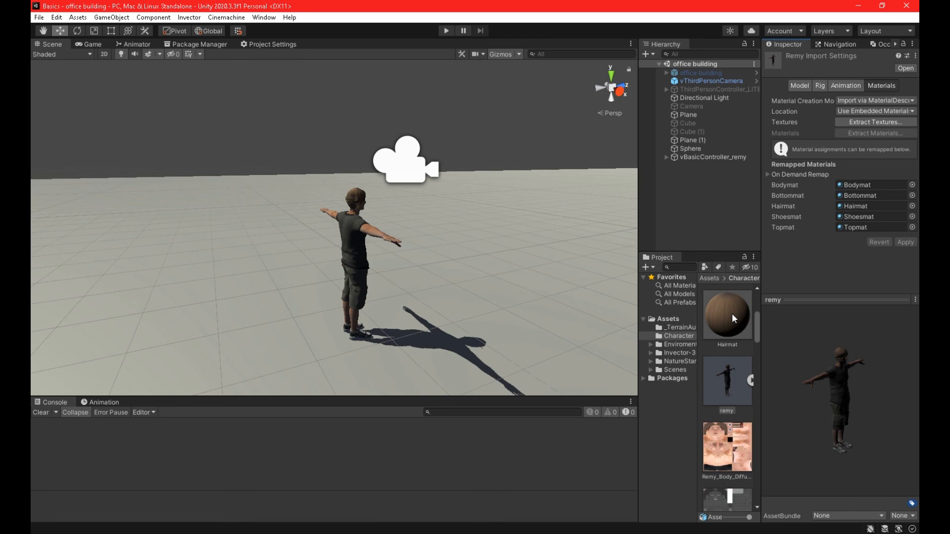
# - Switch the shader of Hairmat, Bodymat, Bottommat, Eyelashes, Shoesmat and Topmat together to Mobile/Bumped Diffuse
pyautogui.click(732, 313)
pyautogui.scroll(2, 732, 314)
pyautogui.keyDown('shift'); pyautogui.click(732, 305); pyautogui.keyUp('shift')
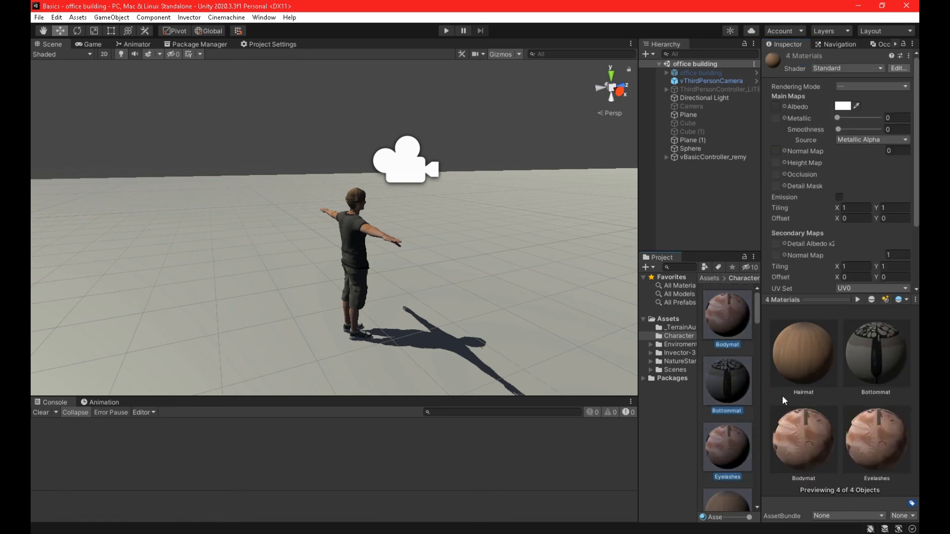
pyautogui.scroll(-10, 752, 366)
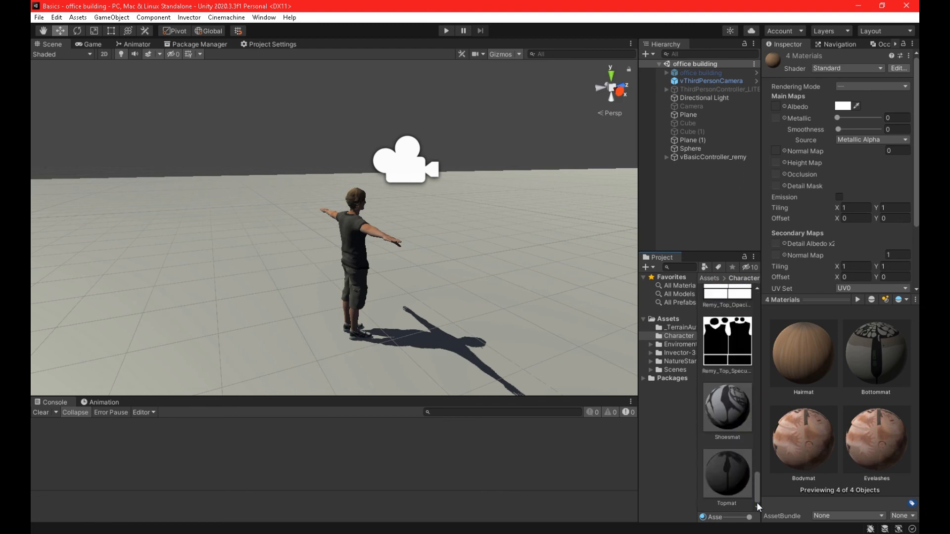
pyautogui.keyDown('ctrl'); pyautogui.click(728, 425); pyautogui.keyUp('ctrl')
pyautogui.keyDown('ctrl'); pyautogui.click(726, 468); pyautogui.keyUp('ctrl')
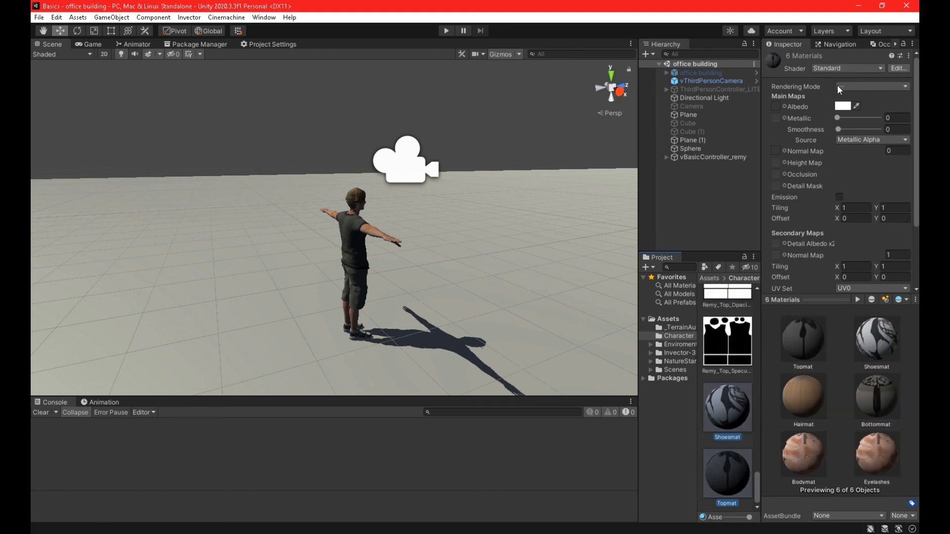
pyautogui.click(849, 67)
pyautogui.click(844, 110)
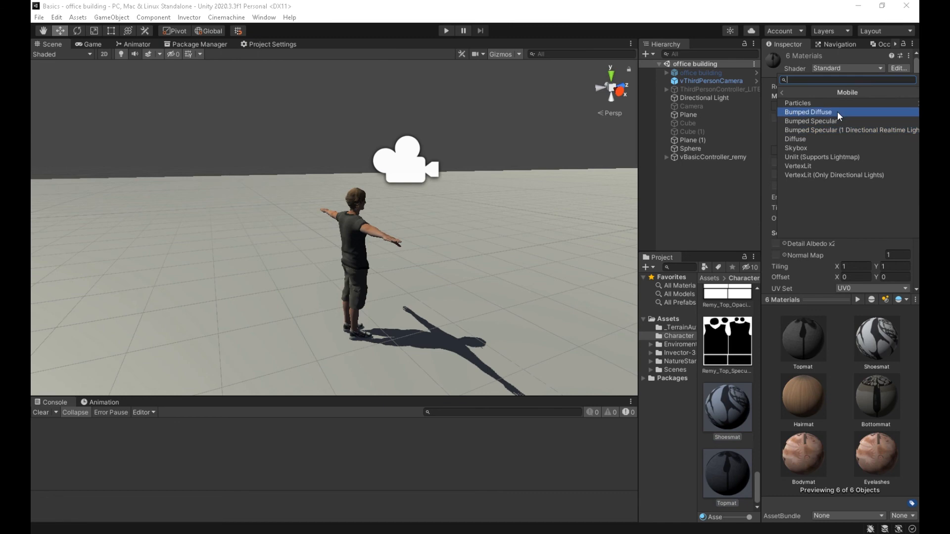
pyautogui.click(837, 113)
# - Check remy's face up close and deactivate the Eyelashes object under vBasicController_remy
pyautogui.moveTo(528, 223); pyautogui.dragTo(206, 136, button='right')
pyautogui.press('w')
pyautogui.press('w')
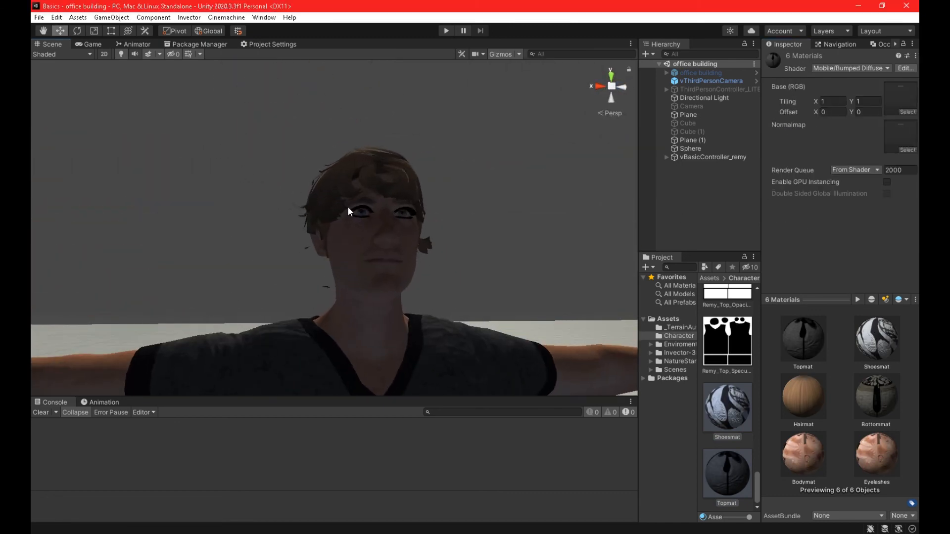
pyautogui.click(667, 90)
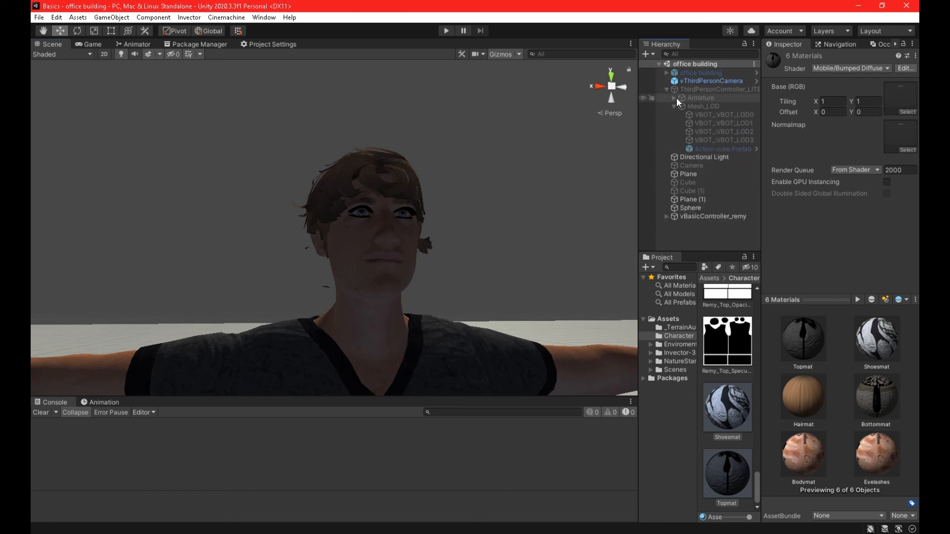
pyautogui.click(667, 89)
pyautogui.click(666, 157)
pyautogui.click(701, 182)
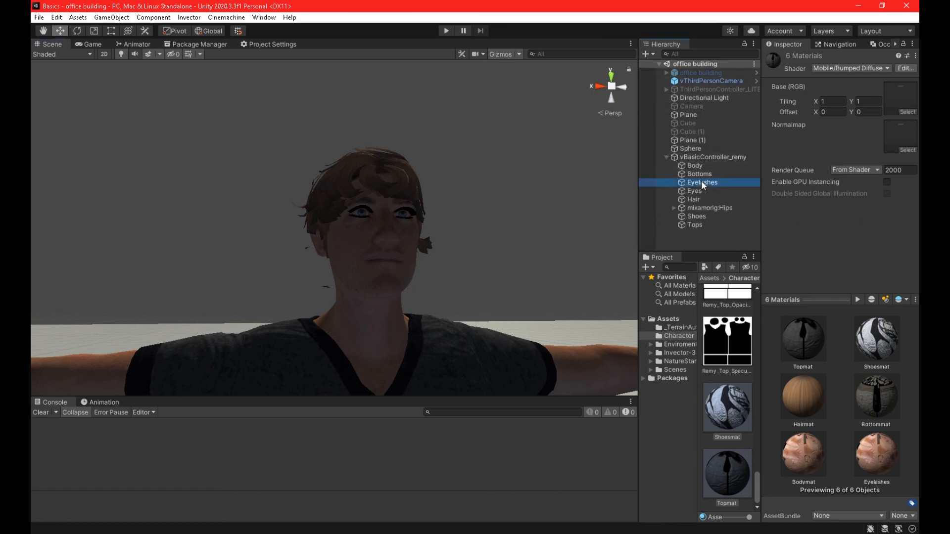
pyautogui.click(787, 57)
pyautogui.click(488, 150)
# - Collapse vBasicController_remy's children and examine remy's clothing, hair and shoes from several angles in the scene
pyautogui.moveTo(489, 151); pyautogui.dragTo(891, 211, button='right')
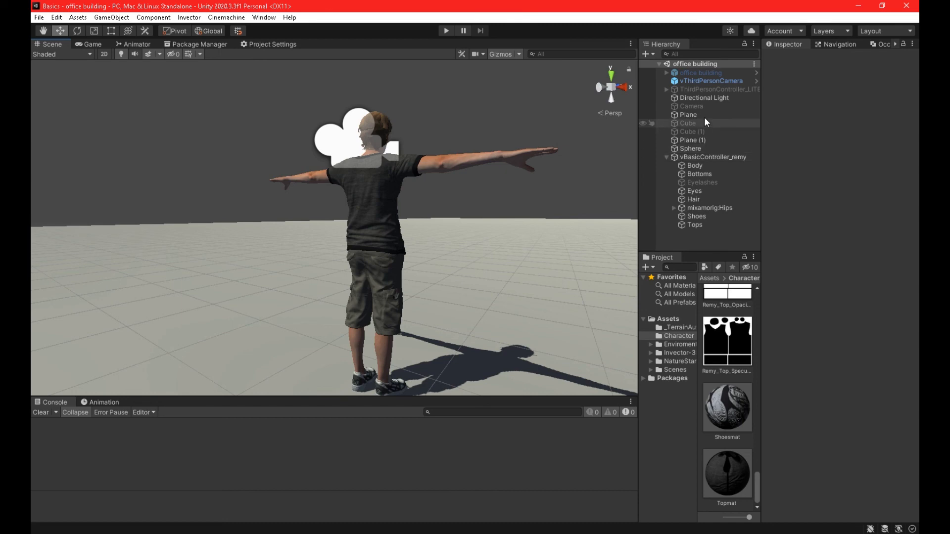
pyautogui.click(667, 157)
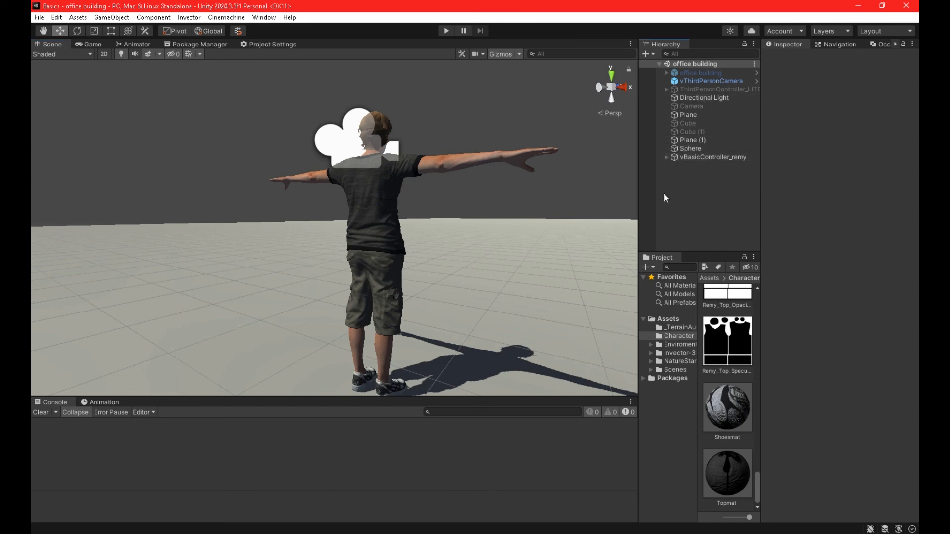
pyautogui.moveTo(311, 134); pyautogui.dragTo(403, 198, button='right')
pyautogui.press('e')
pyautogui.press('a')
pyautogui.press('d')
pyautogui.press('s')
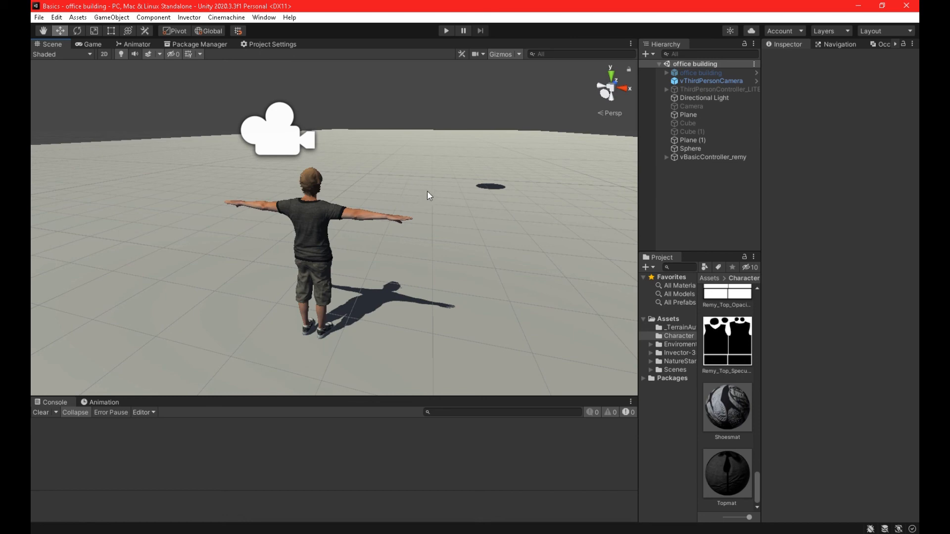
pyautogui.moveTo(426, 191); pyautogui.dragTo(339, 200, button='right')
pyautogui.press('w')
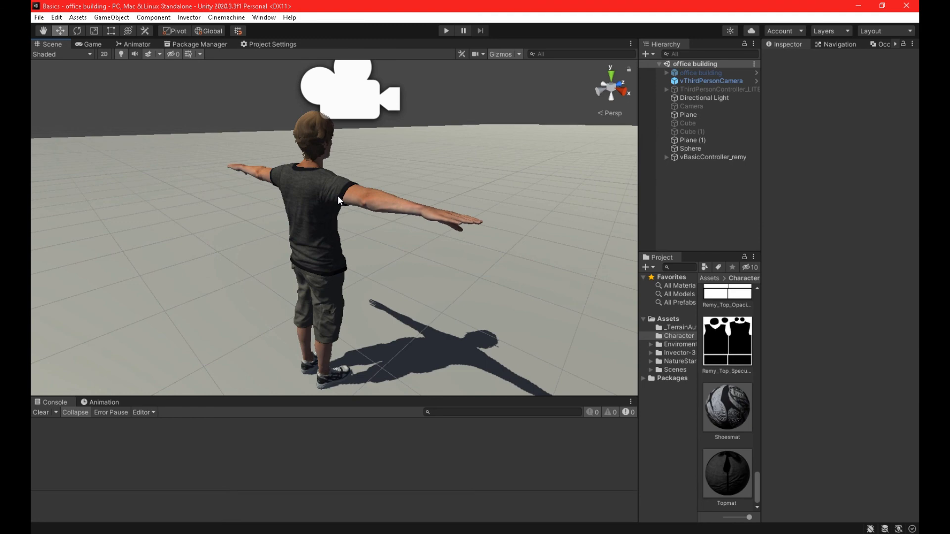